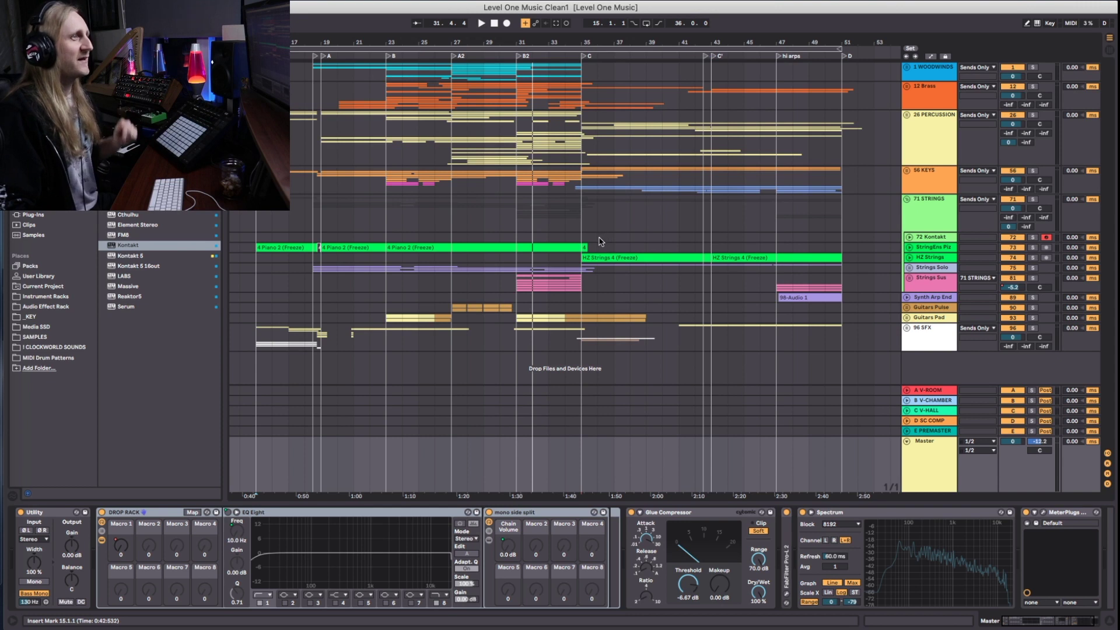
# Play the arrangement from bar 15 and expand the woodwinds group with its individual tracks minimized
pyautogui.click(259, 366)
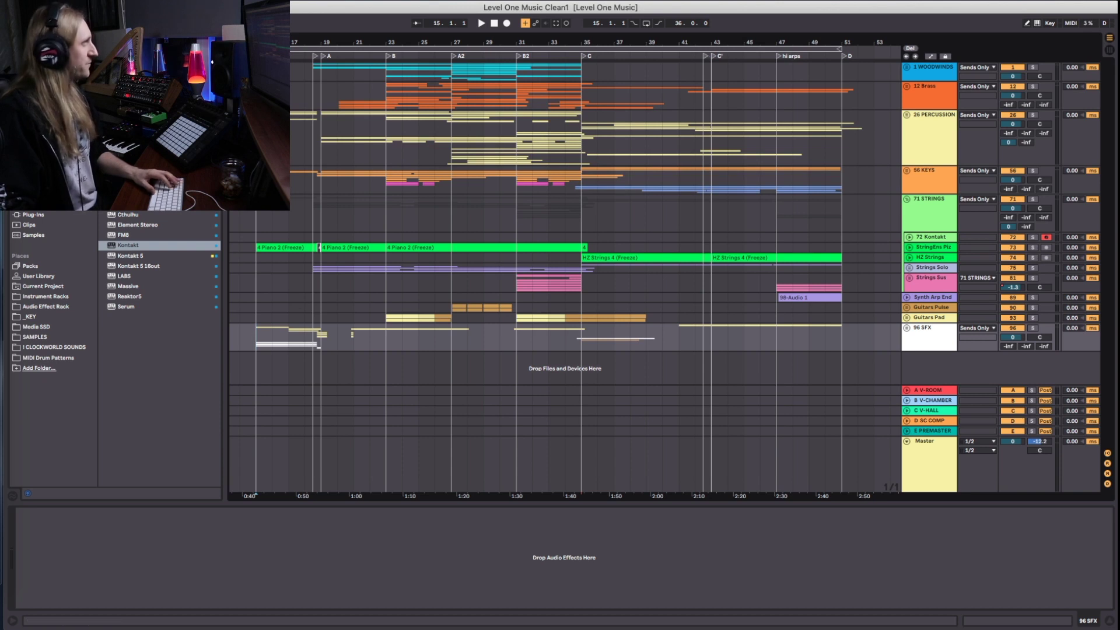
pyautogui.press('space')
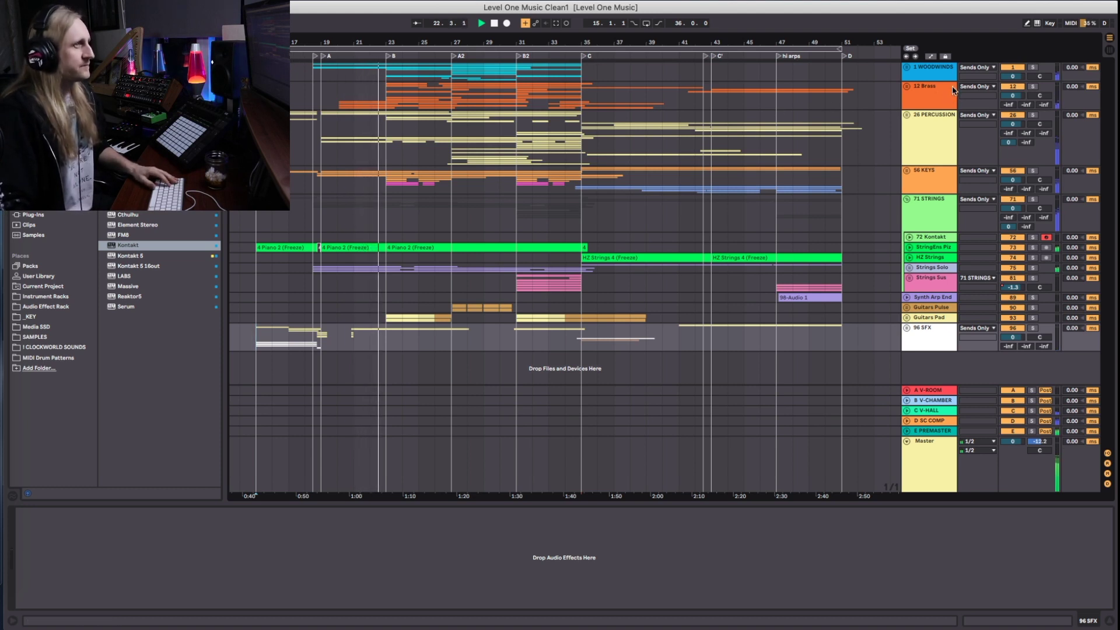
pyautogui.click(906, 67)
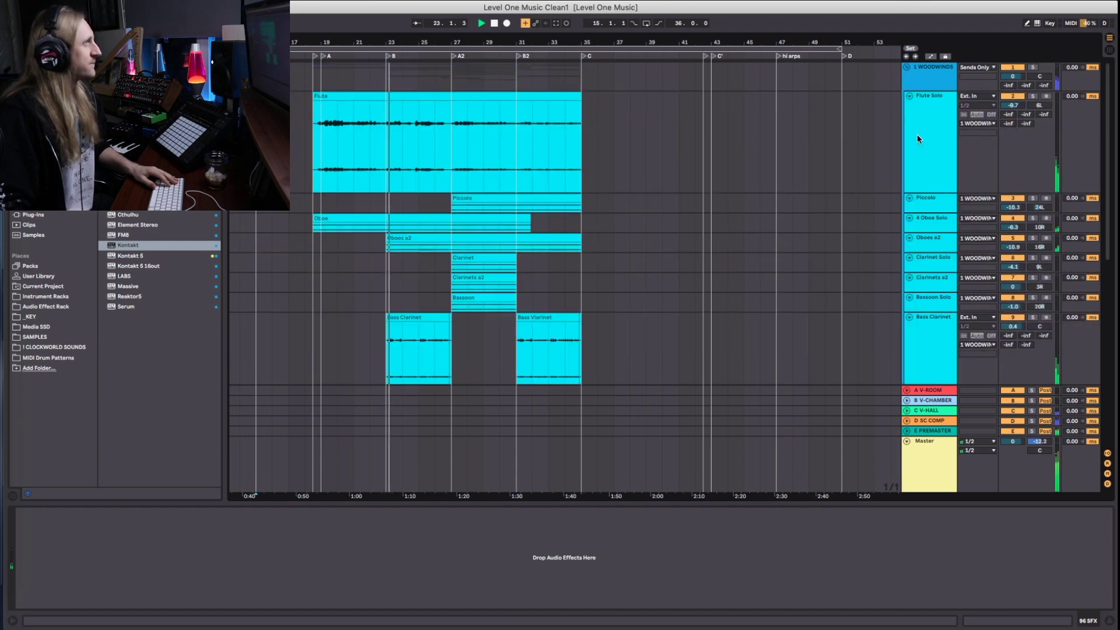
pyautogui.keyDown('alt'); pyautogui.click(909, 95); pyautogui.keyUp('alt')
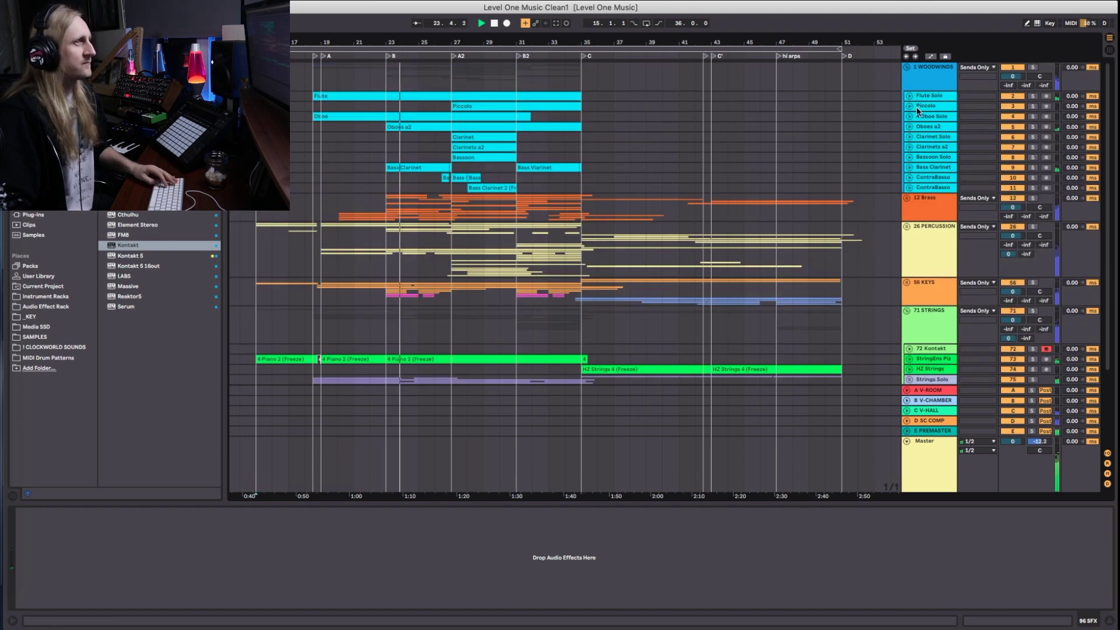
# Expand the brass and percussion groups to show their individual tracks during playback
pyautogui.click(906, 197)
pyautogui.scroll(-4, 886, 249)
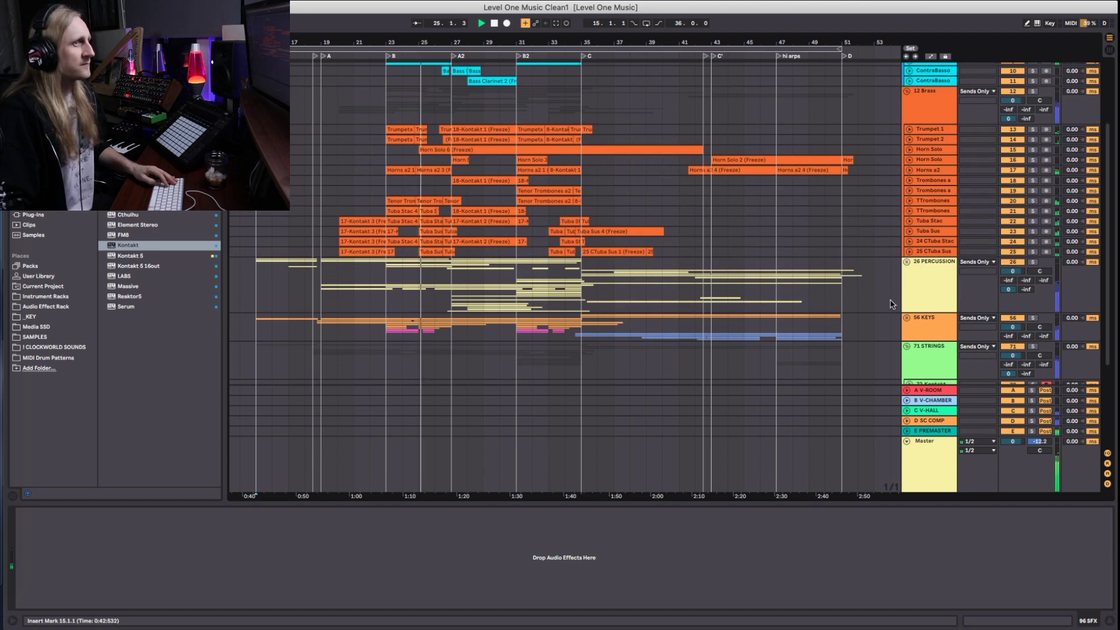
pyautogui.click(906, 262)
pyautogui.scroll(-4, 891, 303)
pyautogui.scroll(-3, 892, 300)
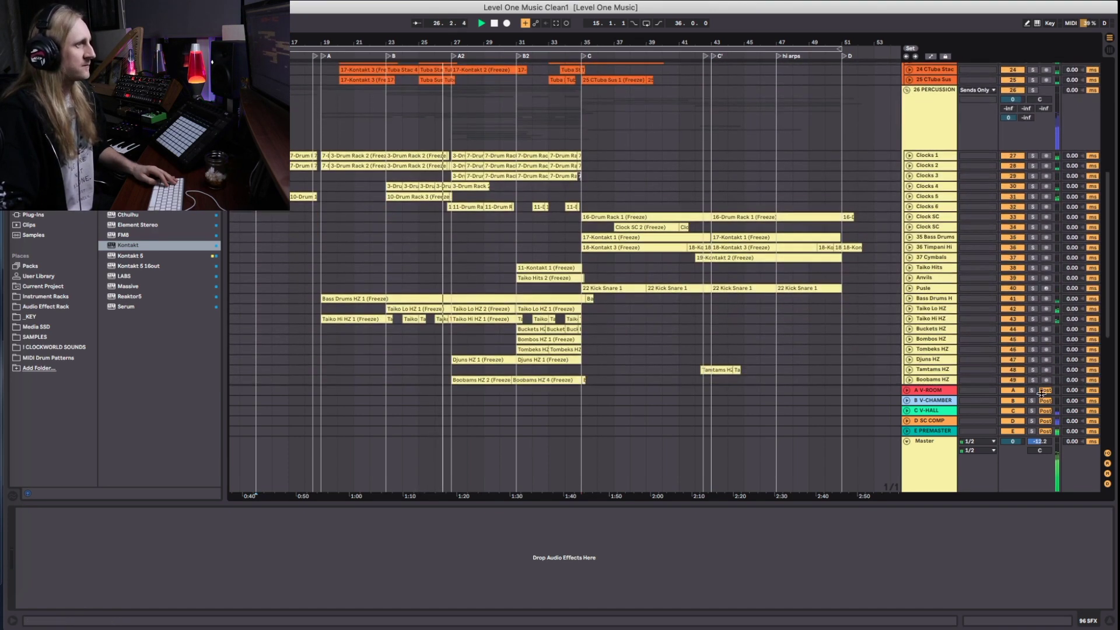
# Hide the return tracks and expand the keys group to show its individual tracks
pyautogui.press('super+alt+r')
pyautogui.scroll(-1, 803, 232)
pyautogui.scroll(-2, 829, 248)
pyautogui.scroll(-2, 828, 271)
pyautogui.click(907, 371)
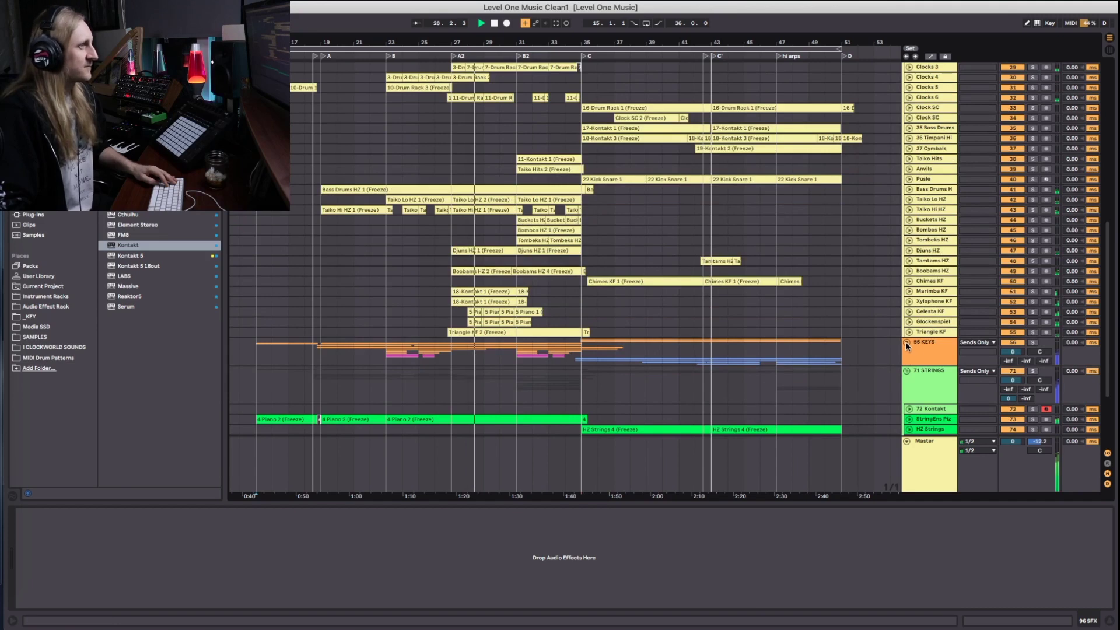
pyautogui.click(907, 343)
pyautogui.scroll(-4, 838, 344)
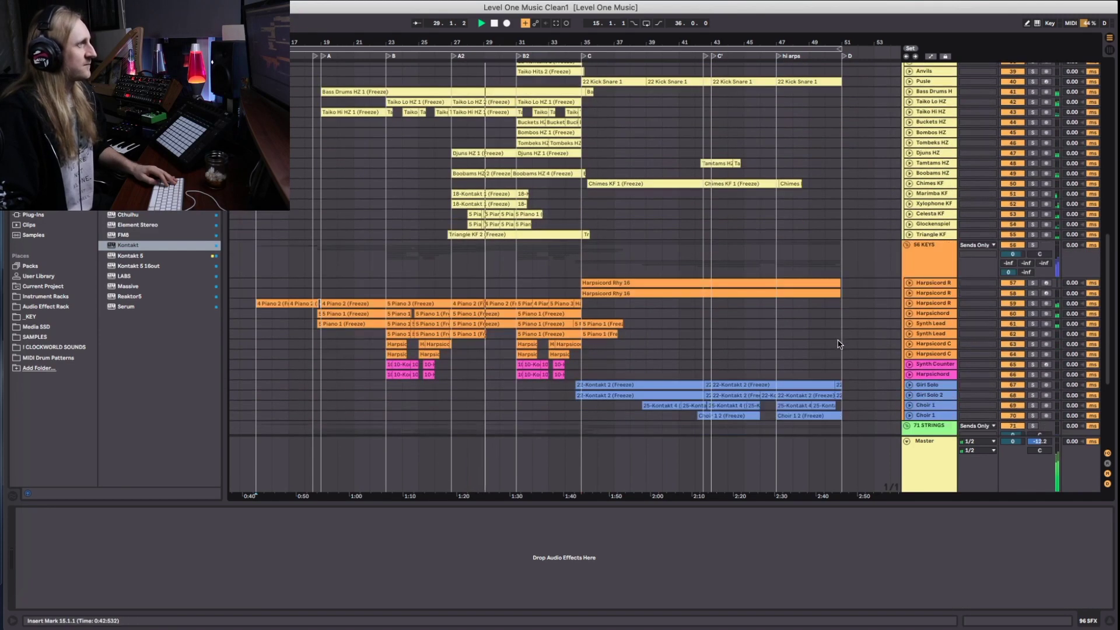
# Expand the Strings Solo and Strings Sus subgroups, minimizing the individual Strings Sus tracks
pyautogui.scroll(-1, 839, 349)
pyautogui.scroll(-3, 840, 358)
pyautogui.scroll(-1, 842, 364)
pyautogui.scroll(-3, 842, 364)
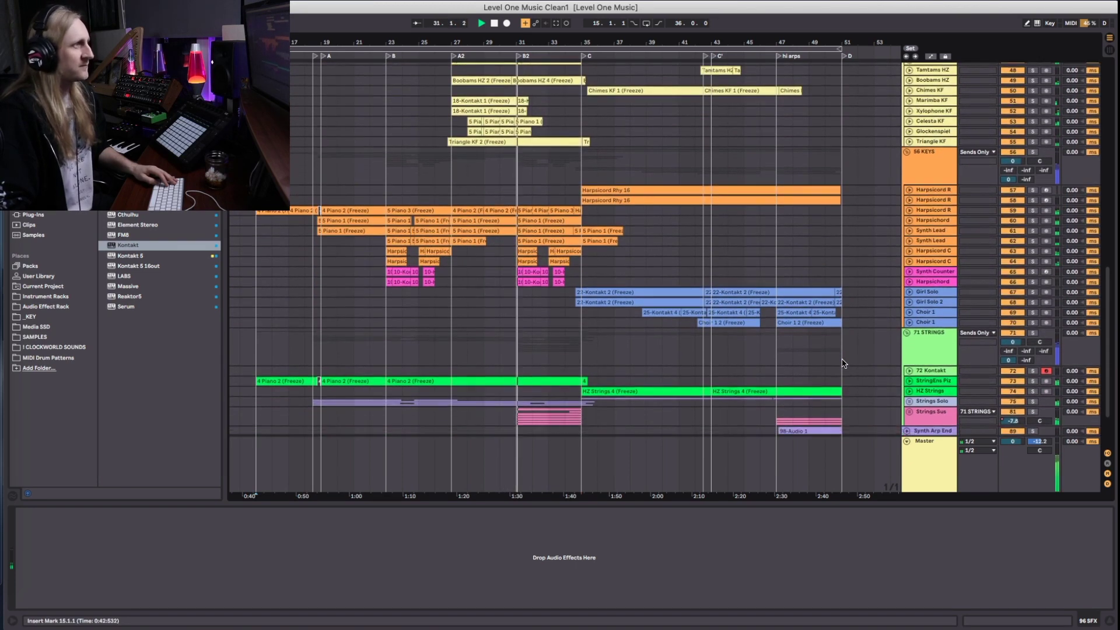
pyautogui.scroll(-3, 847, 362)
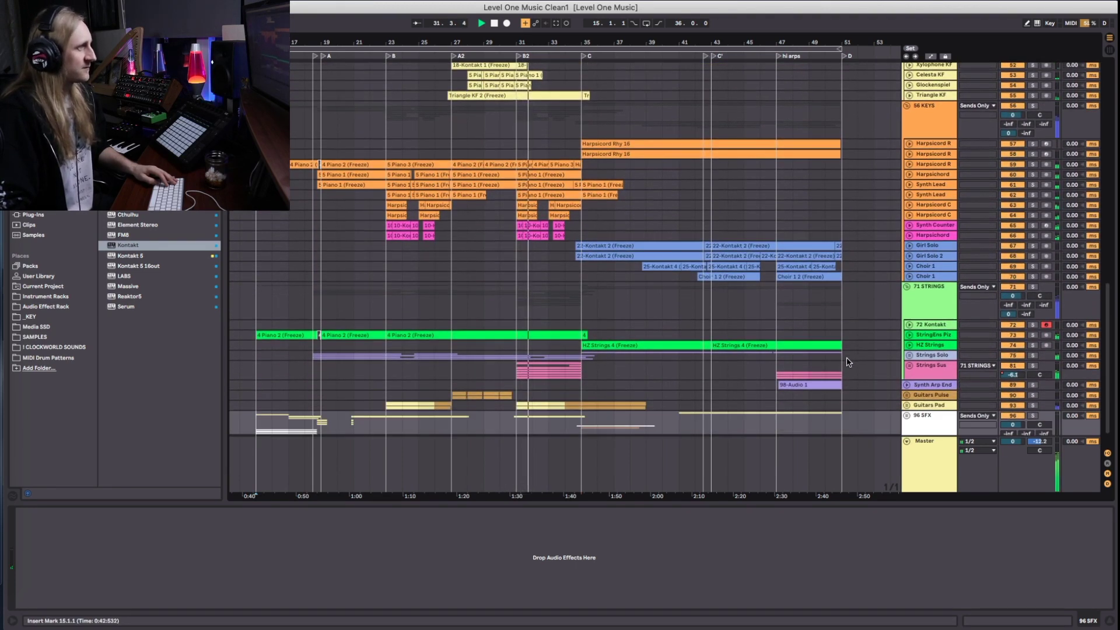
pyautogui.click(909, 348)
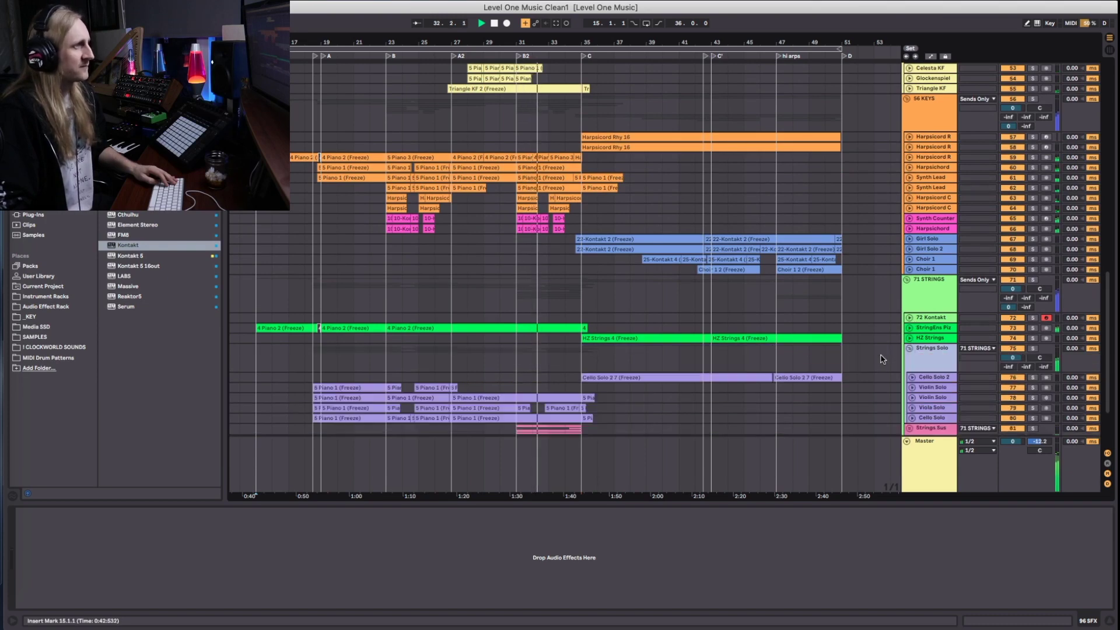
pyautogui.scroll(-3, 889, 355)
pyautogui.click(908, 387)
pyautogui.scroll(-5, 855, 367)
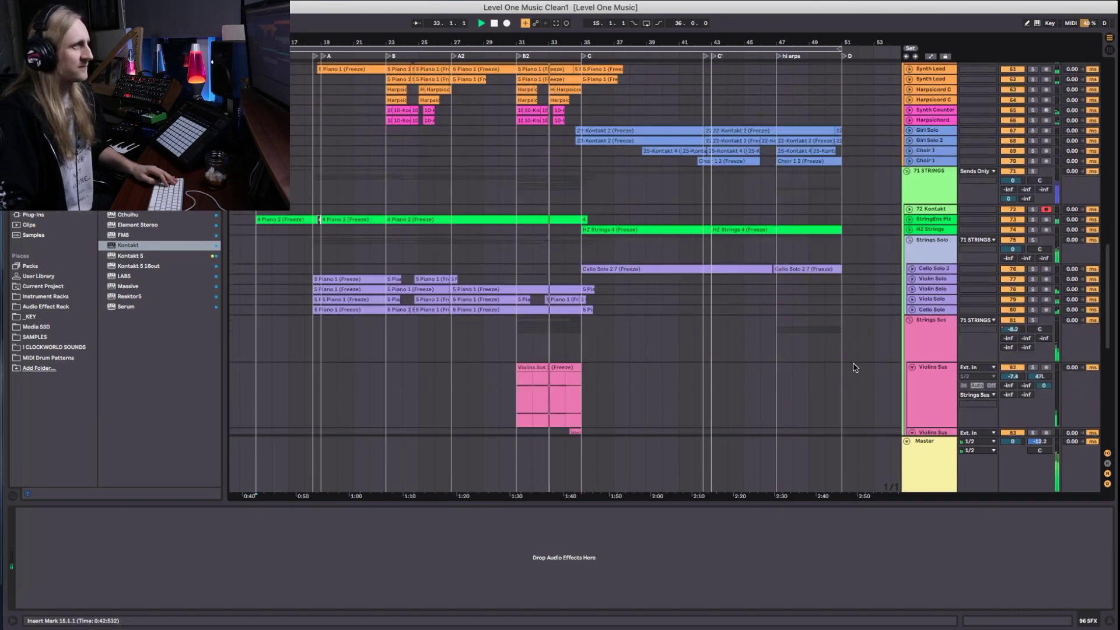
pyautogui.scroll(-3, 855, 368)
pyautogui.keyDown('alt'); pyautogui.click(912, 319); pyautogui.keyUp('alt')
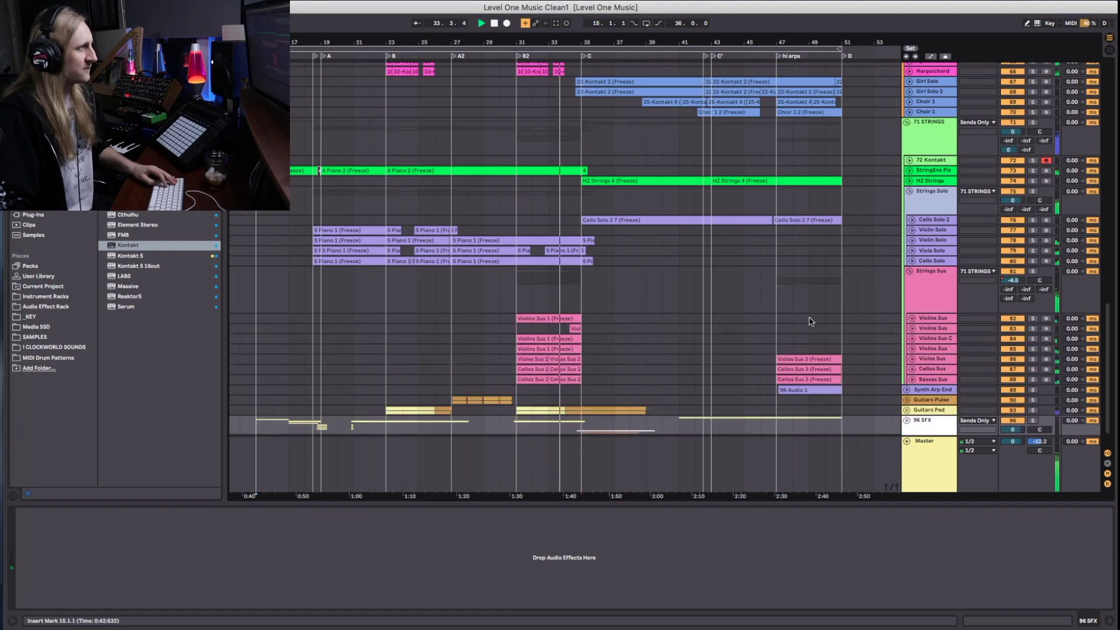
pyautogui.scroll(-2, 817, 322)
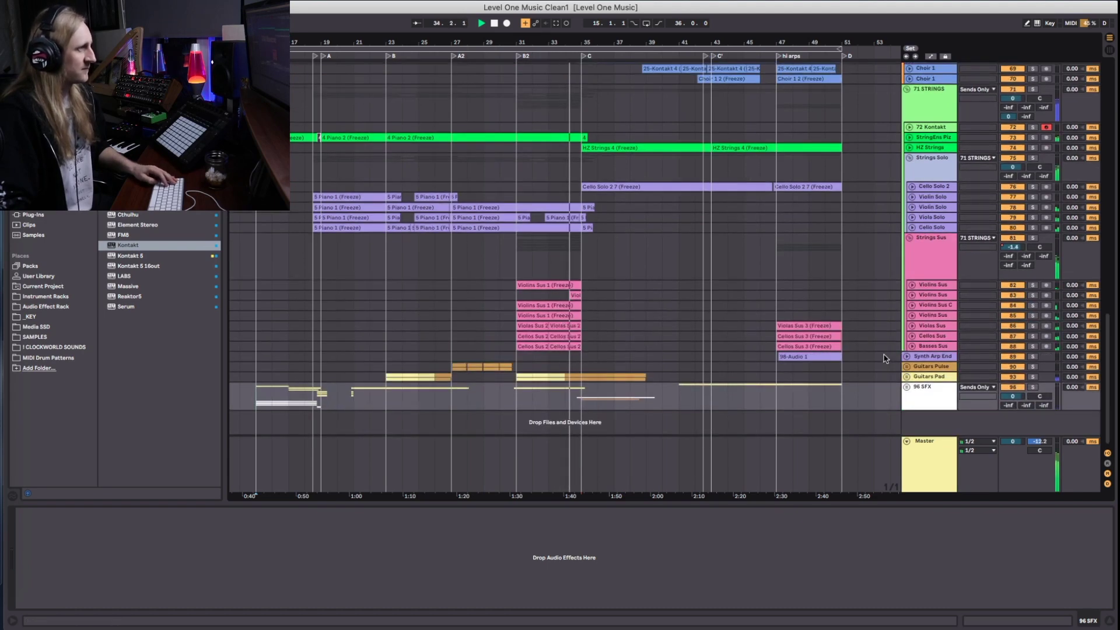
# Expand the Guitars Pulse, Guitars Pad and SFX groups, minimizing the individual SFX tracks
pyautogui.click(907, 366)
pyautogui.scroll(-3, 864, 350)
pyautogui.scroll(-2, 861, 347)
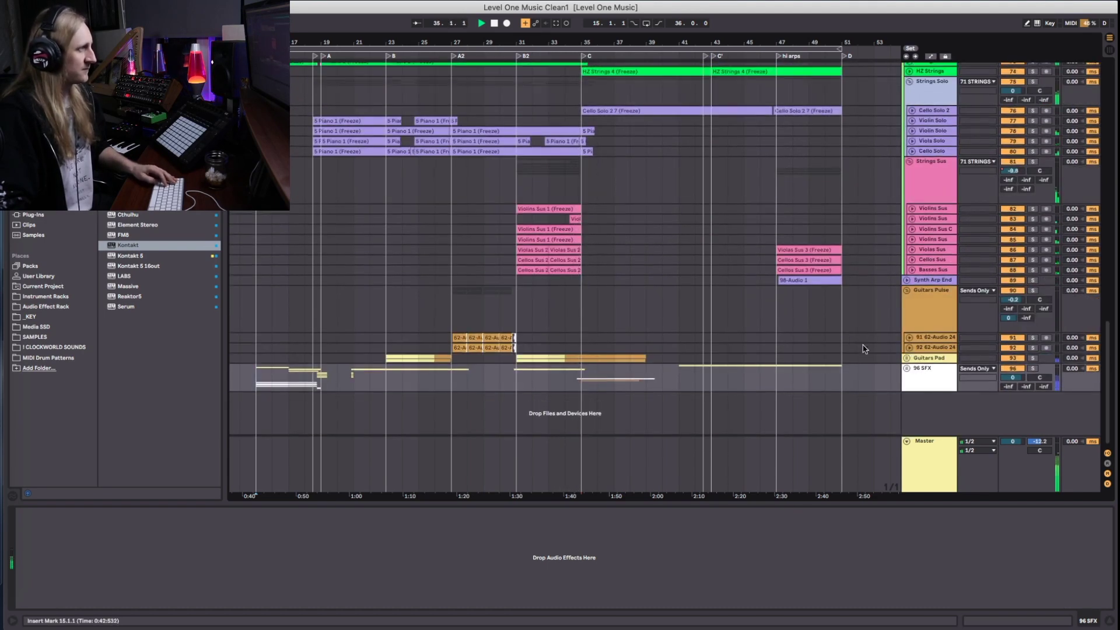
pyautogui.click(907, 358)
pyautogui.scroll(-2, 908, 346)
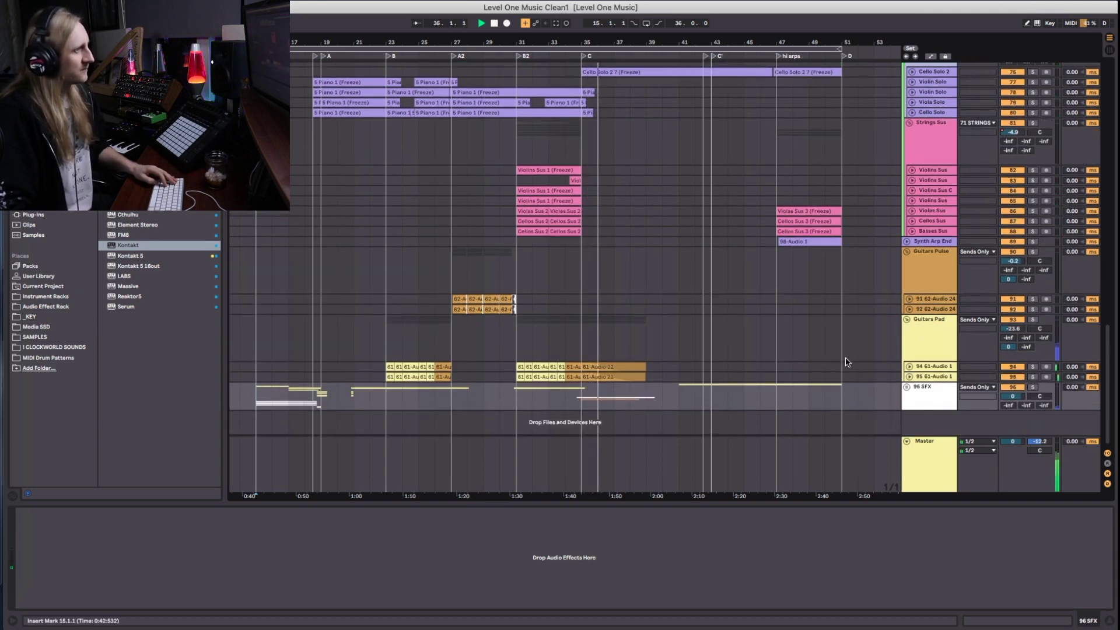
pyautogui.press('Right')
pyautogui.scroll(-8, 778, 348)
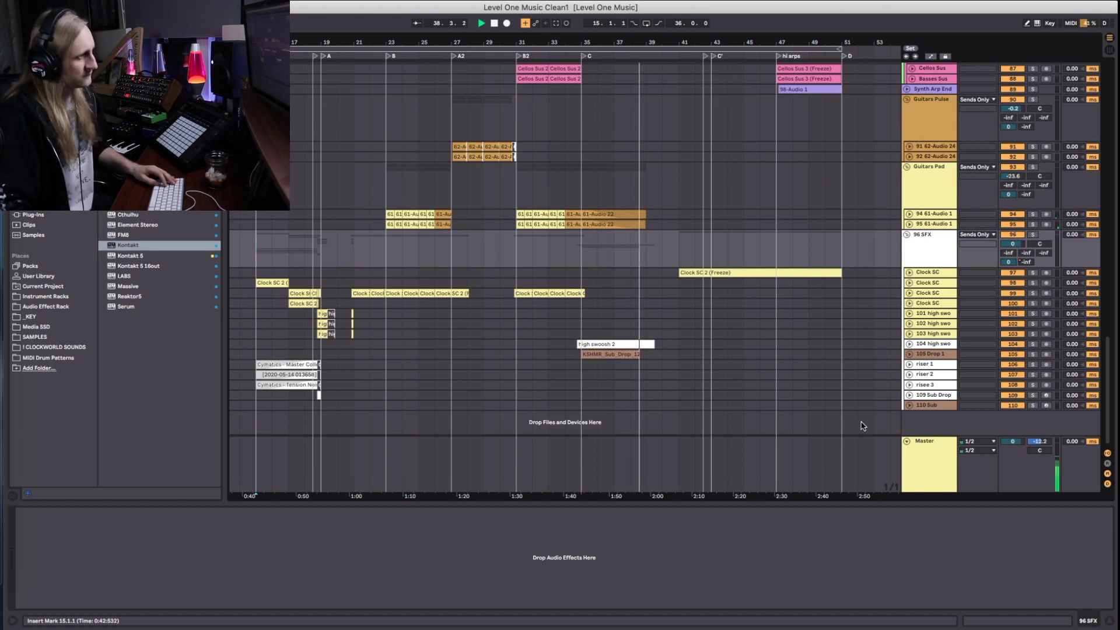
pyautogui.keyDown('alt'); pyautogui.click(907, 234); pyautogui.keyUp('alt')
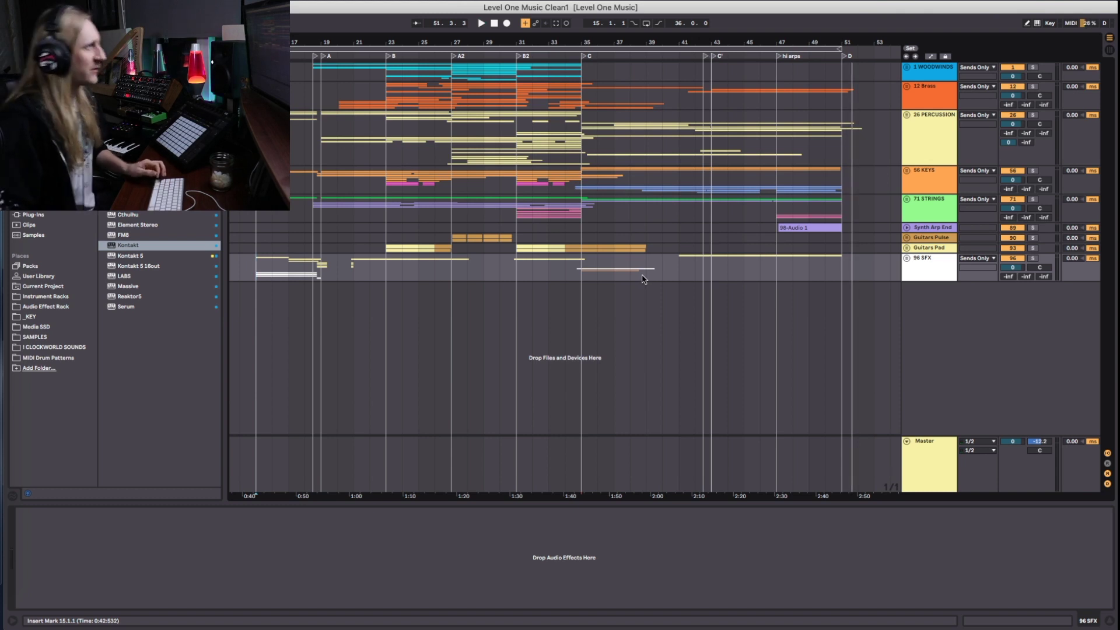
# Turn on the arrangement loop and expand the percussion group along with its Clocks 1 and Clocks 2 tracks
pyautogui.press('super+l')
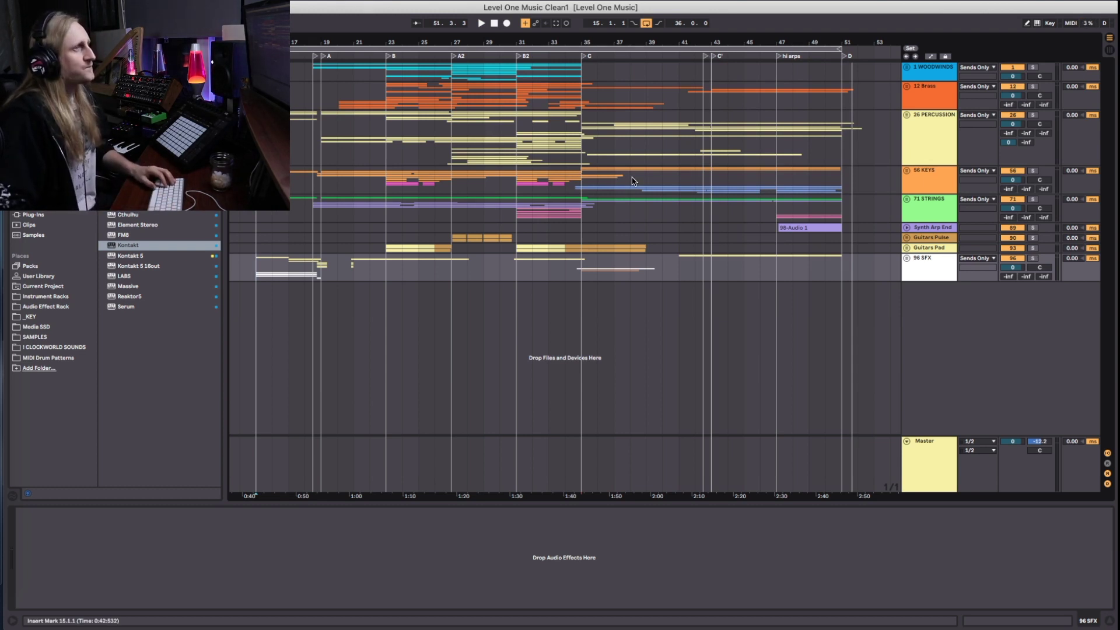
pyautogui.press('space')
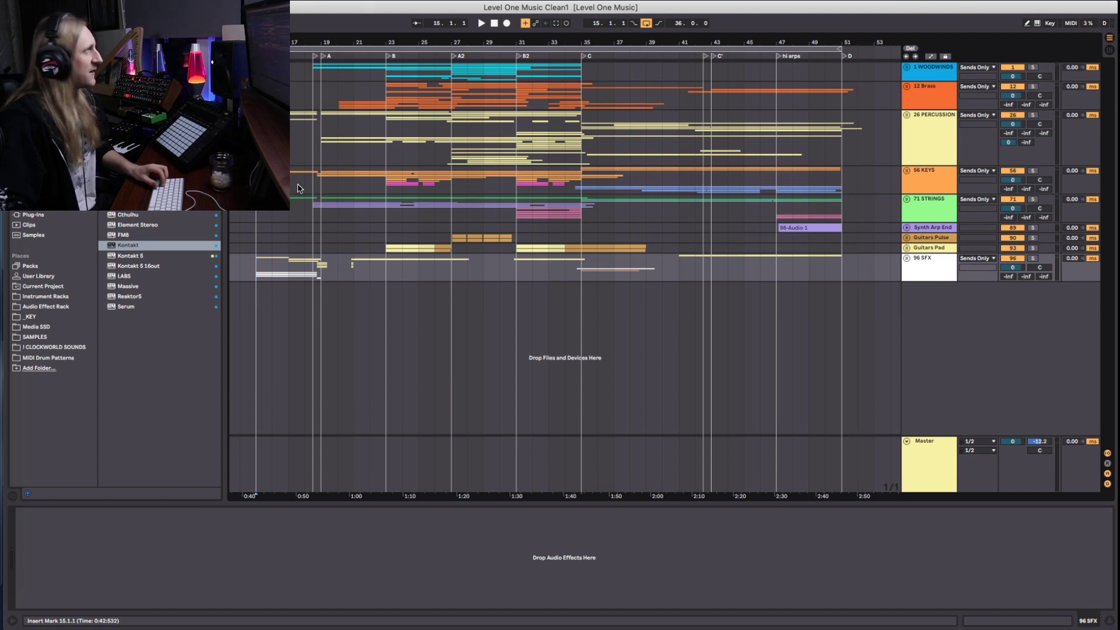
pyautogui.click(930, 137)
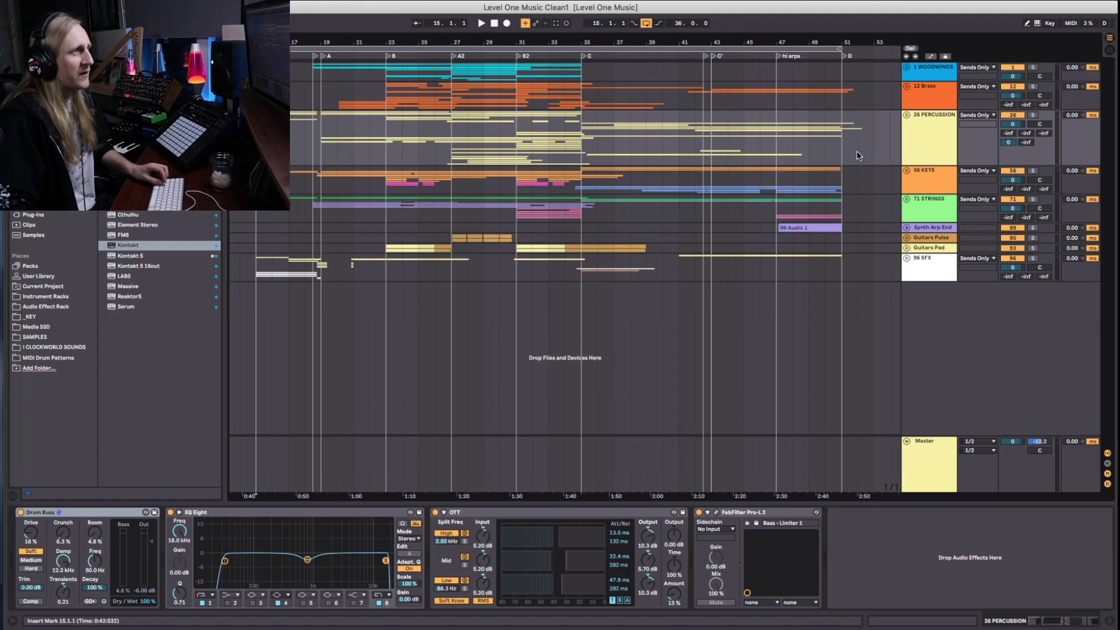
pyautogui.click(906, 115)
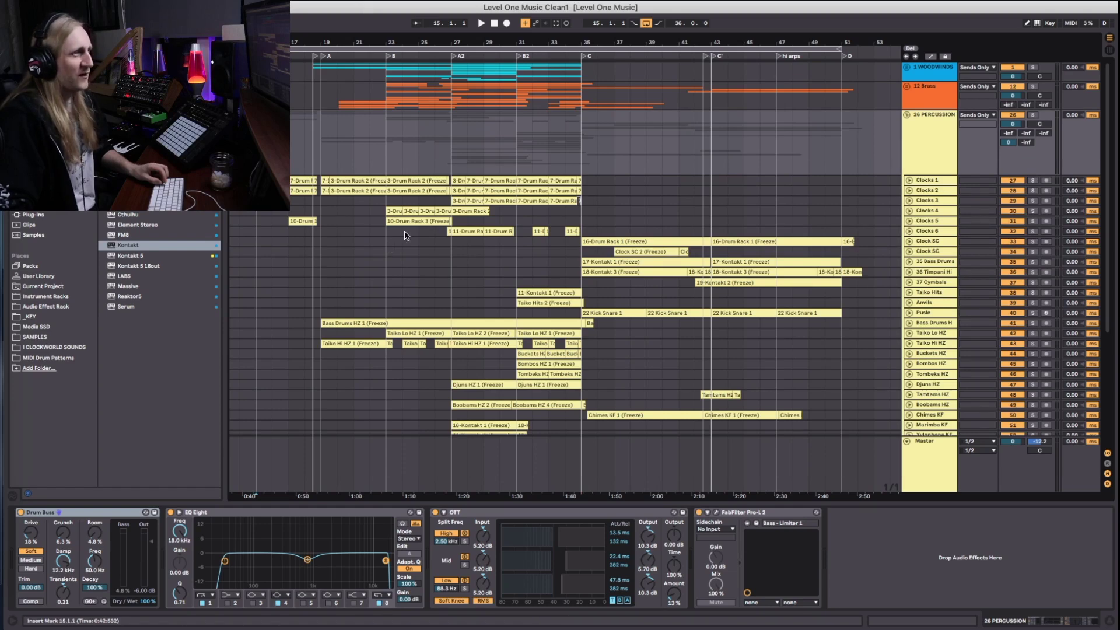
pyautogui.click(909, 190)
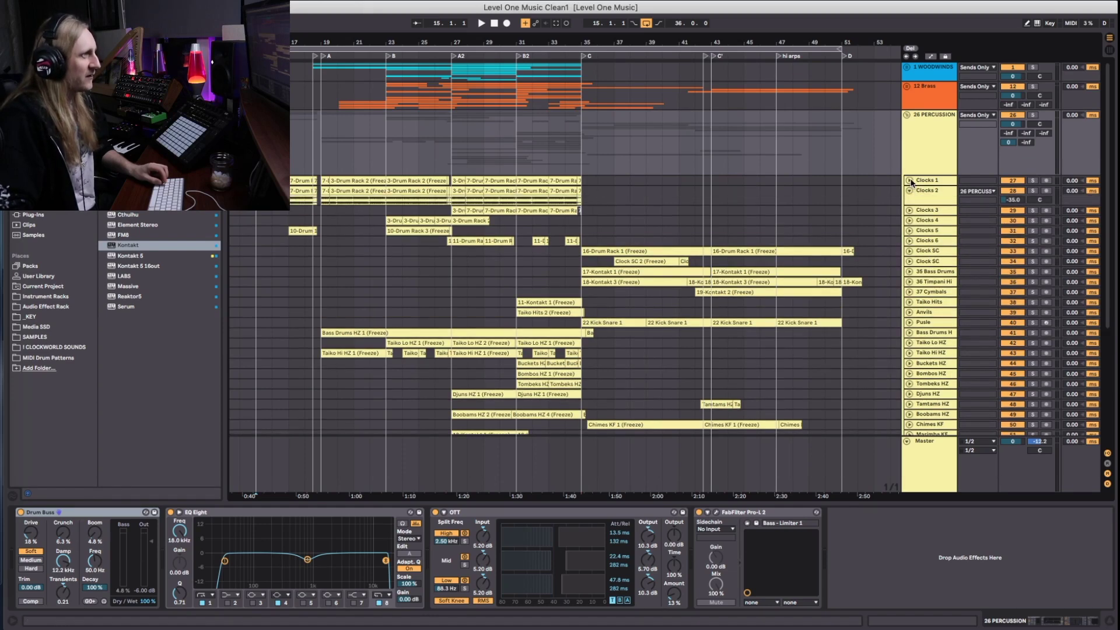
pyautogui.click(910, 181)
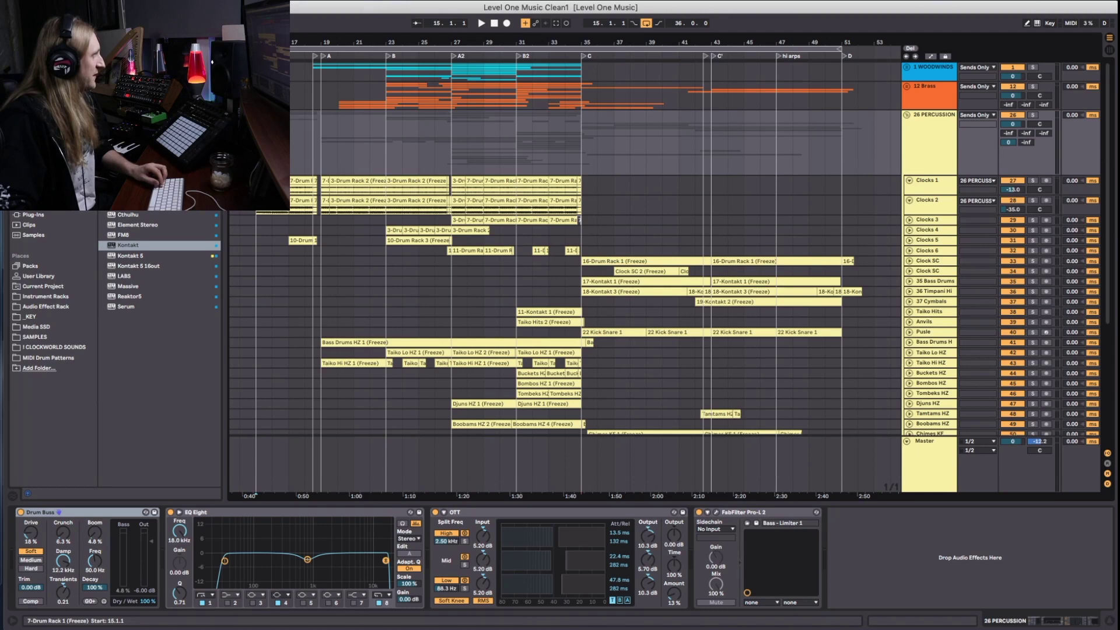
# Select bars 15 to 23 of the Clocks 1 and Clocks 2 clips and listen to the clock tracks soloed
pyautogui.click(300, 186)
pyautogui.click(318, 201)
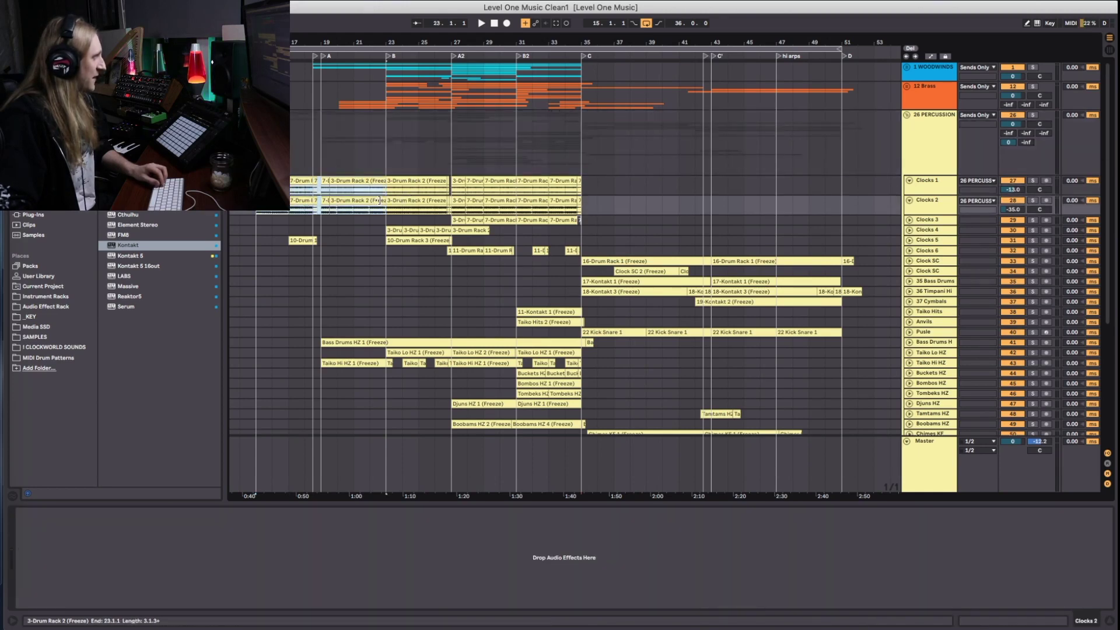
pyautogui.click(1034, 181)
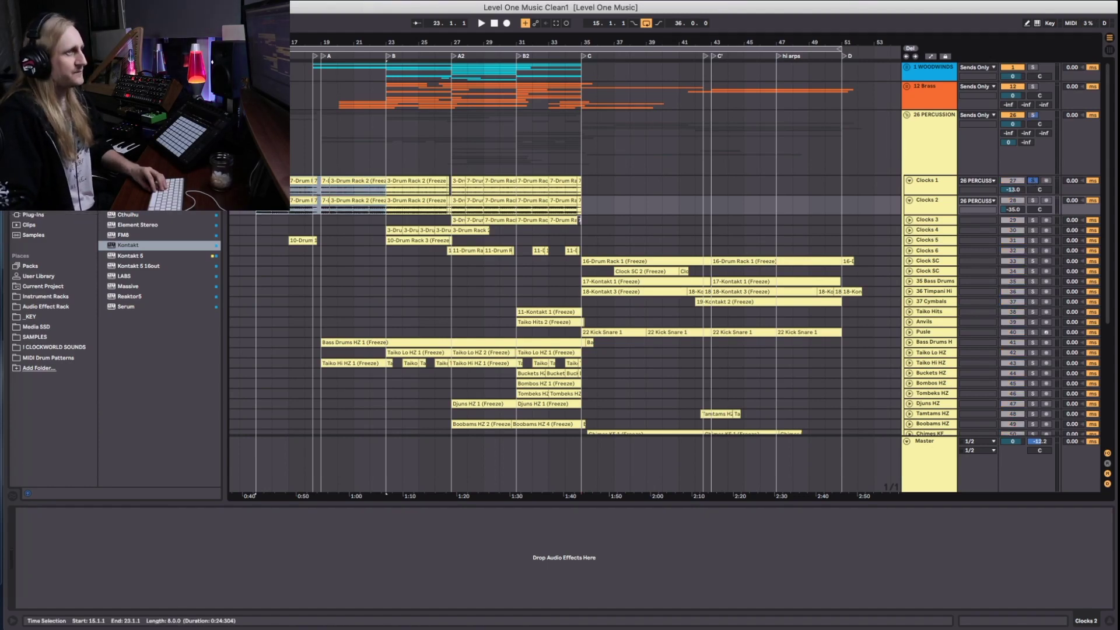
pyautogui.hscroll(-5, 435, 153)
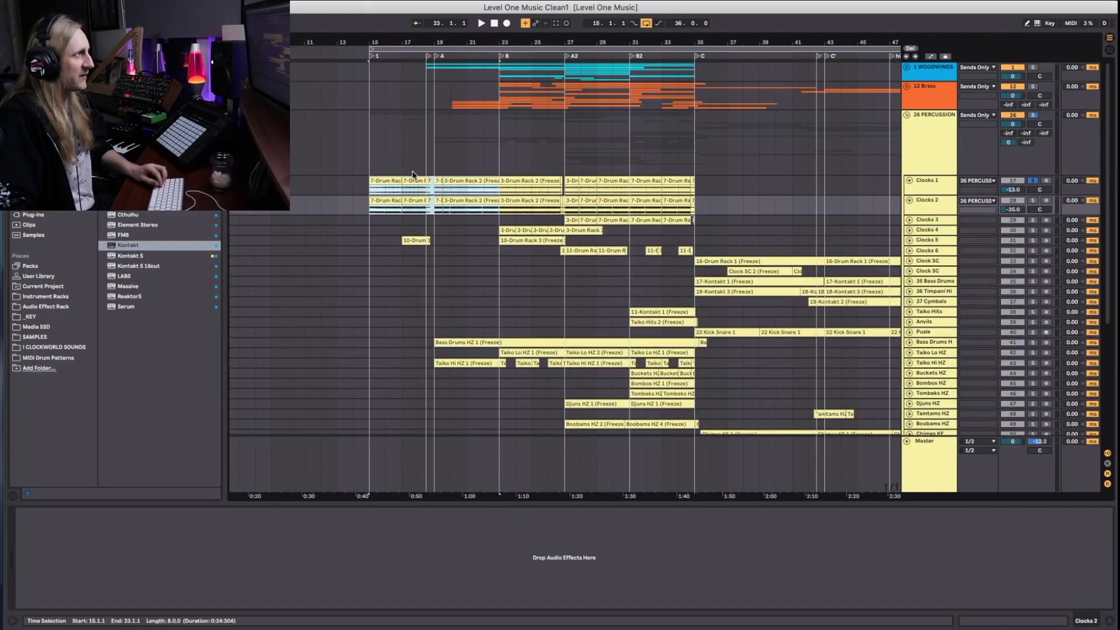
pyautogui.hscroll(4, 413, 171)
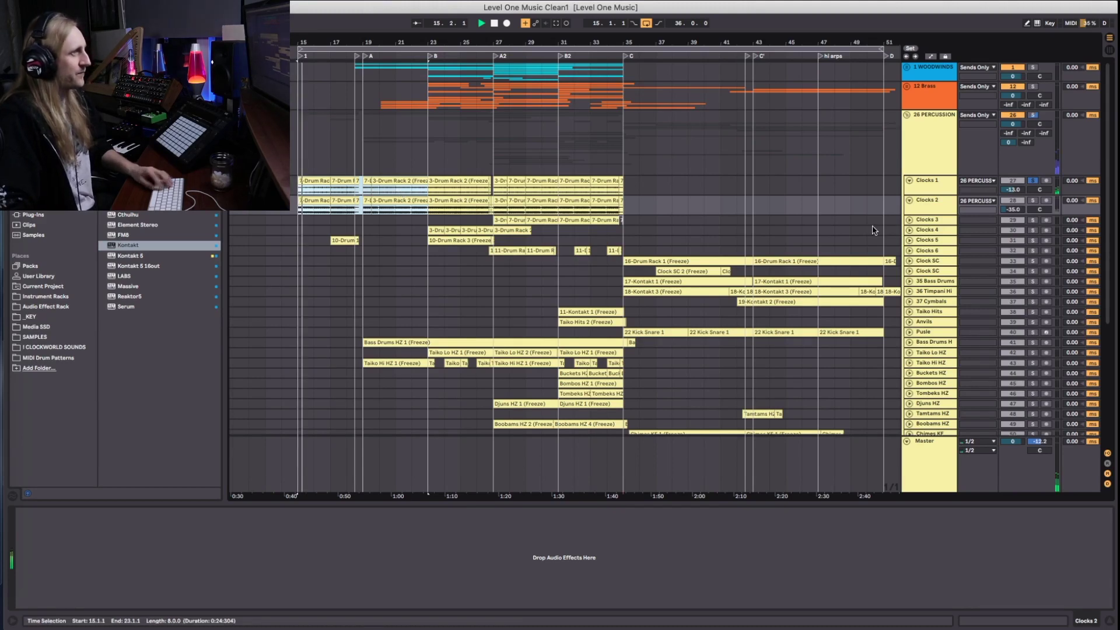
pyautogui.click(1033, 201)
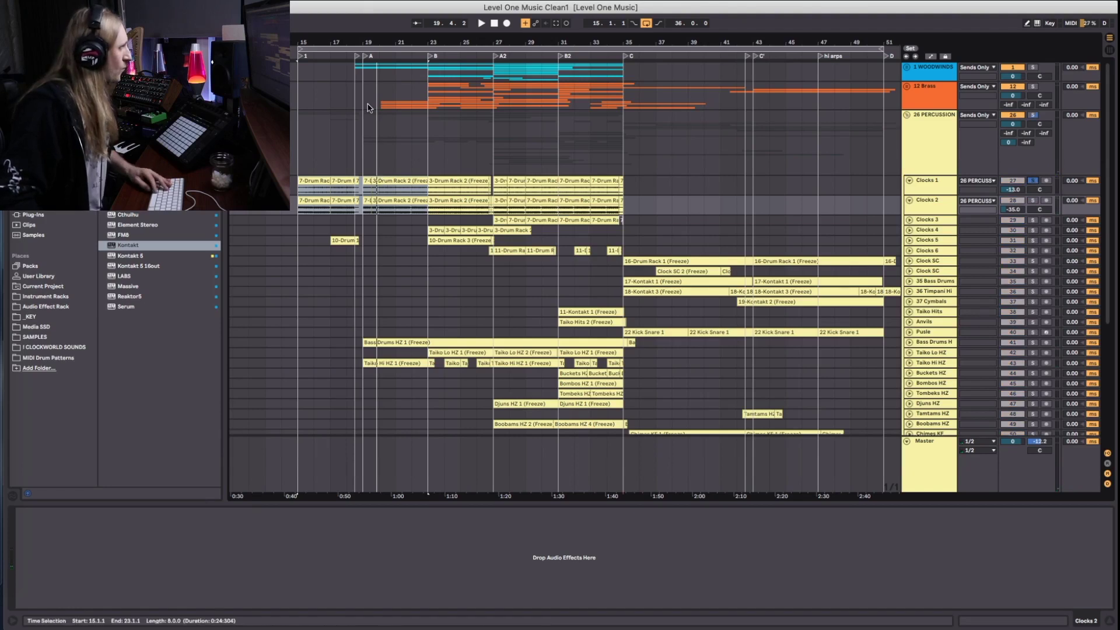
# Play from the section A marker and switch the solo to Clocks 2
pyautogui.click(367, 58)
pyautogui.press('space')
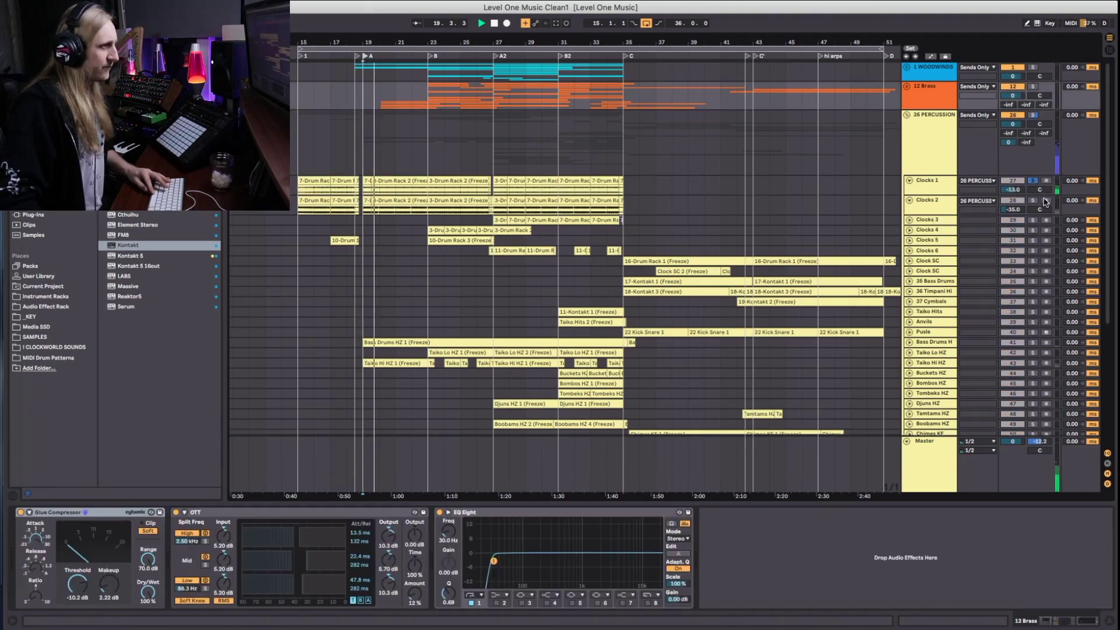
pyautogui.click(1035, 201)
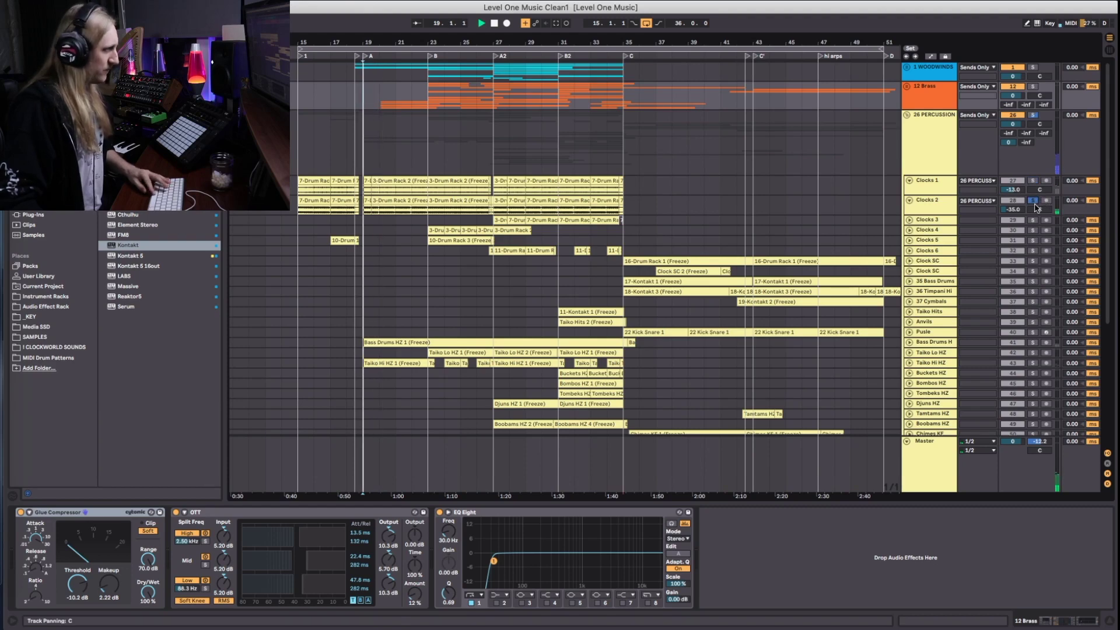
# Try raising the Clocks 2 volume to -13.3 dB, stop playback and undo the volume change
pyautogui.moveTo(1013, 210); pyautogui.dragTo(1014, 190)
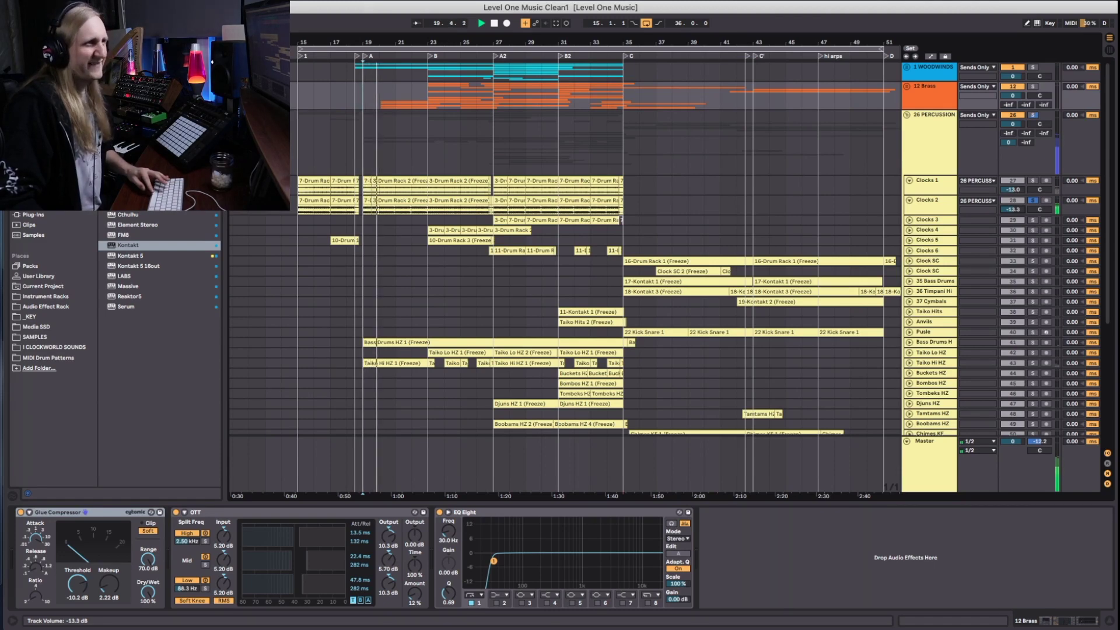
pyautogui.press('space')
pyautogui.press('super+z')
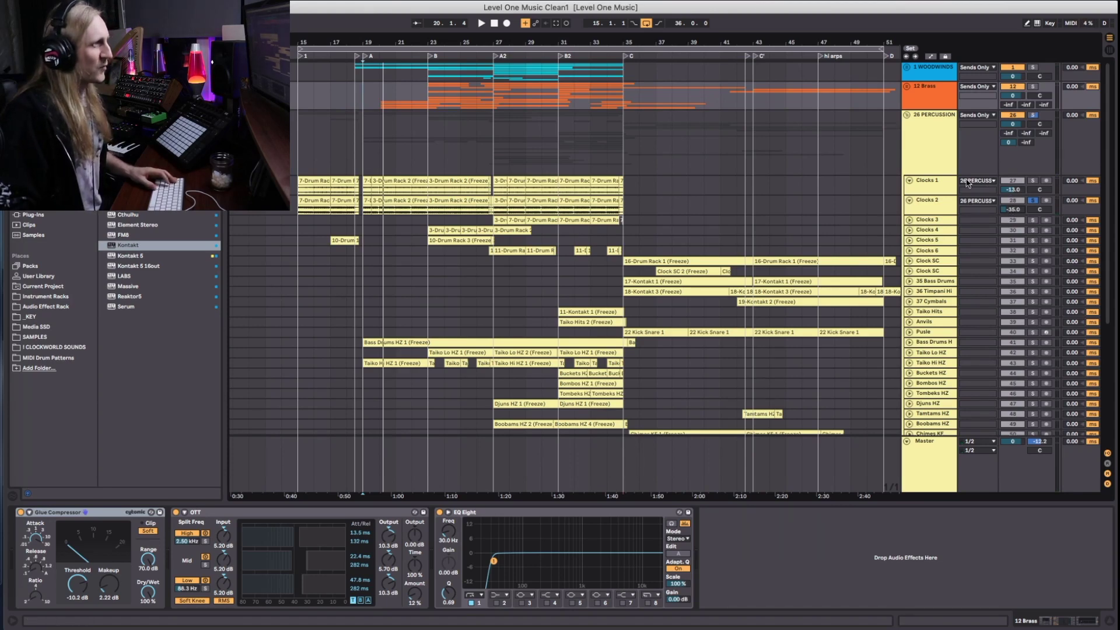
# Select the Clocks 1 and Clocks 2 tracks together and solo both
pyautogui.click(946, 184)
pyautogui.keyDown('shift'); pyautogui.click(946, 209); pyautogui.keyUp('shift')
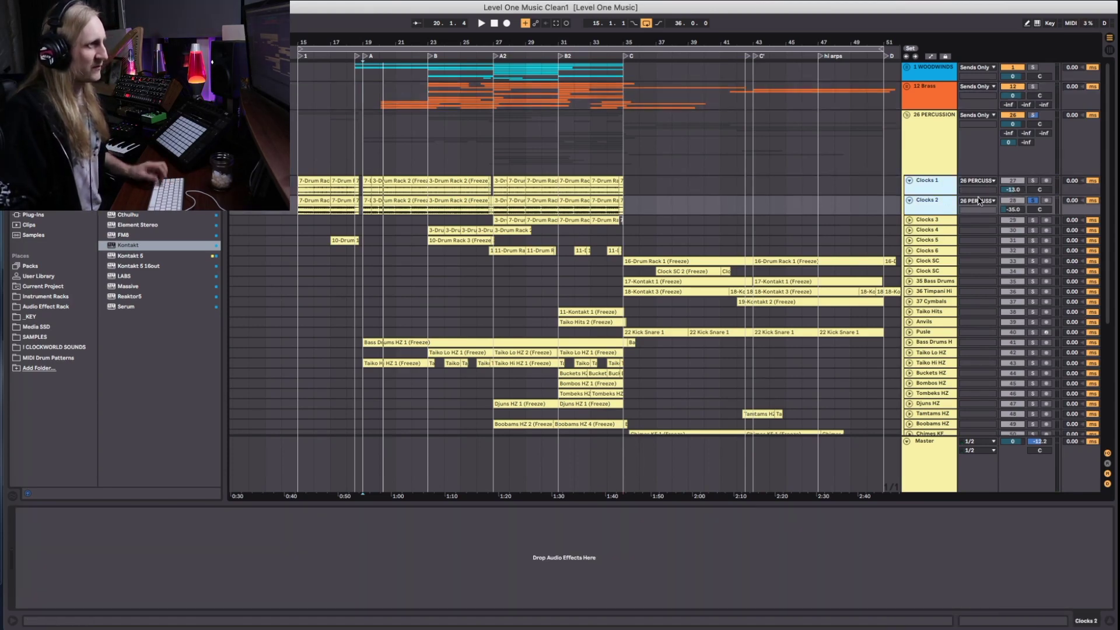
pyautogui.click(1033, 182)
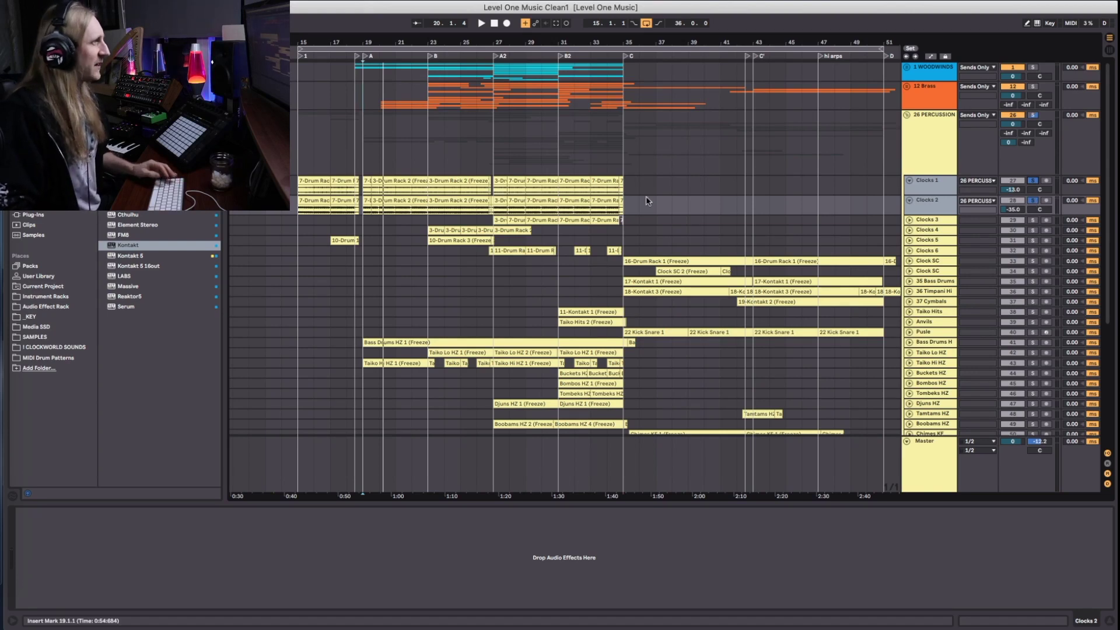
# Place the insert marker at bar 15 on Clocks 3 and expand the keys group
pyautogui.click(298, 220)
pyautogui.scroll(-5, 440, 281)
pyautogui.click(907, 299)
pyautogui.scroll(-3, 797, 309)
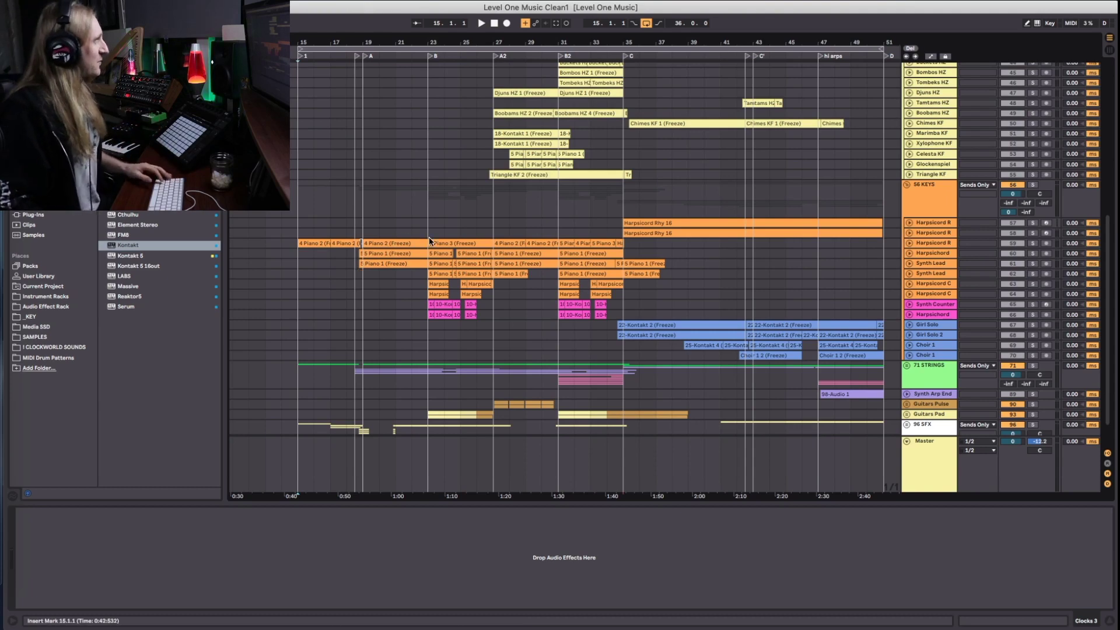
pyautogui.scroll(-3, 671, 296)
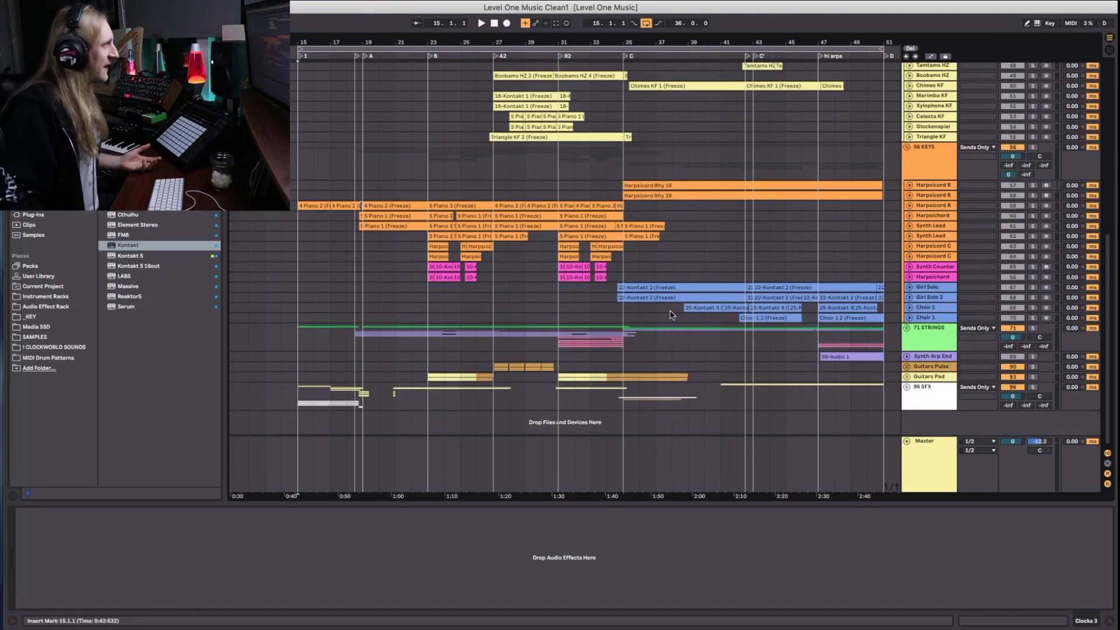
# Expand the strings group and its 72 Kontakt track, and solo the Kontakt track
pyautogui.click(907, 331)
pyautogui.scroll(-1, 927, 344)
pyautogui.click(929, 354)
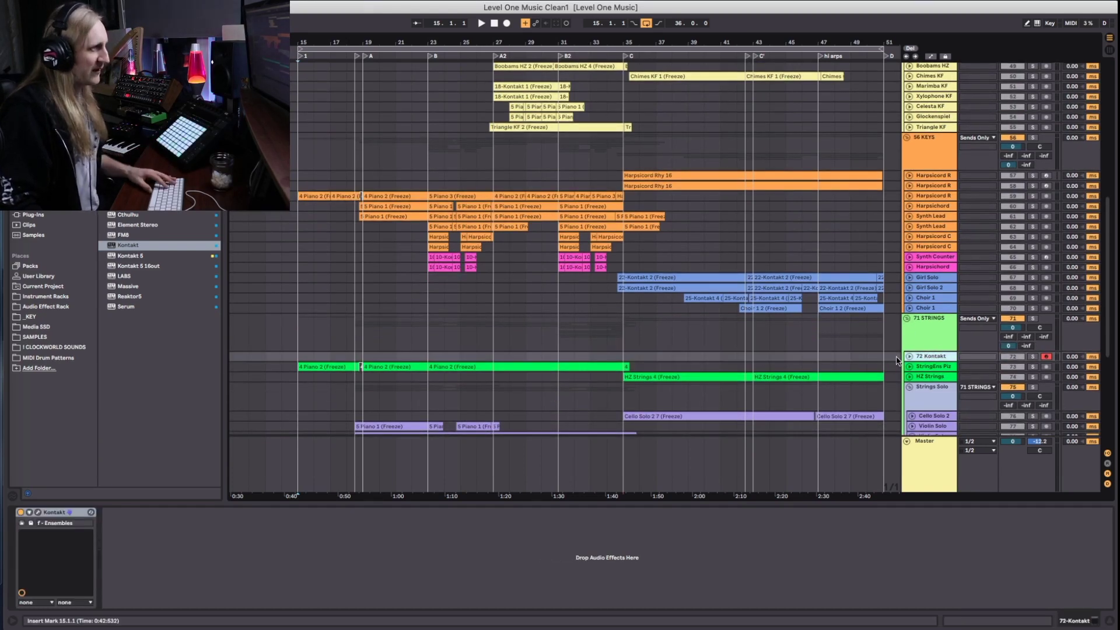
pyautogui.click(910, 356)
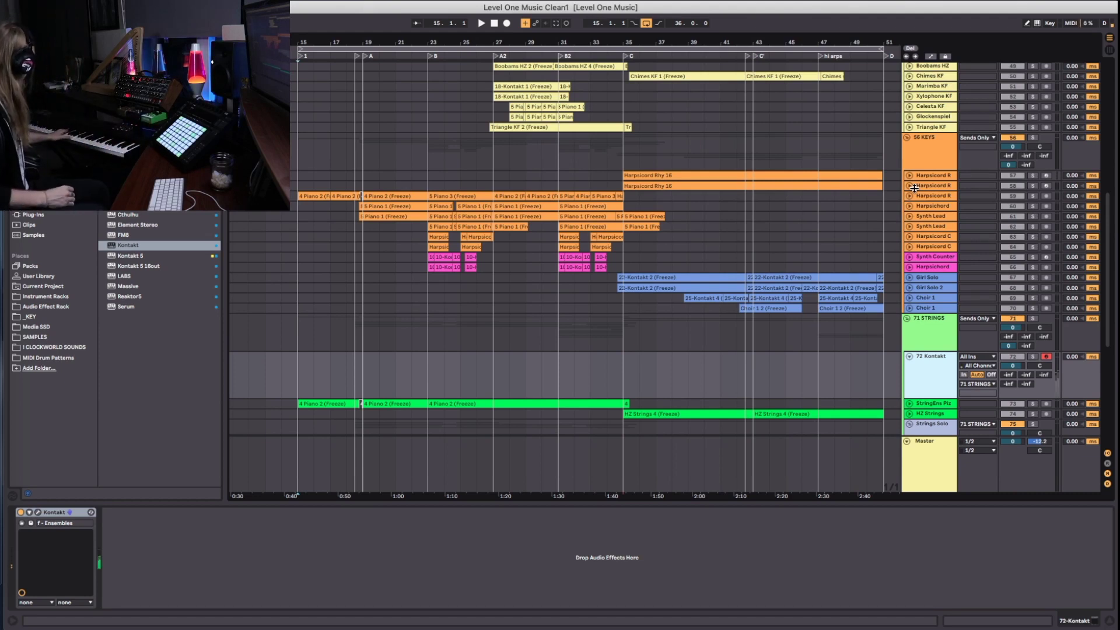
pyautogui.click(1032, 357)
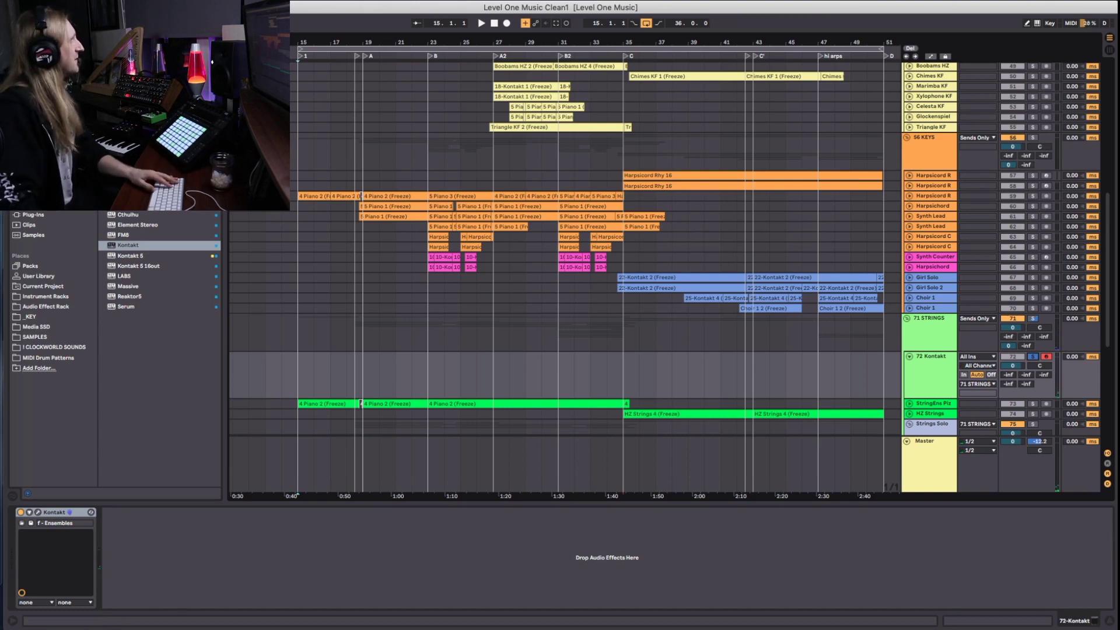
# Listen to the soloed clocks from bar 15, and replay with the third Harpsicord R track soloed and expanded
pyautogui.scroll(9, 340, 199)
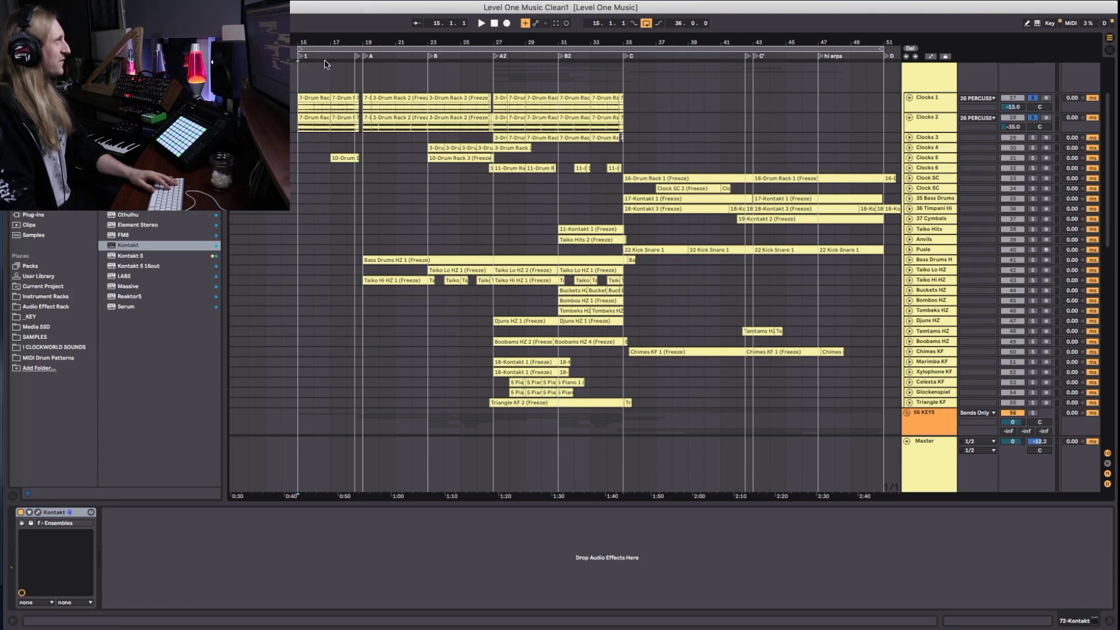
pyautogui.press('space')
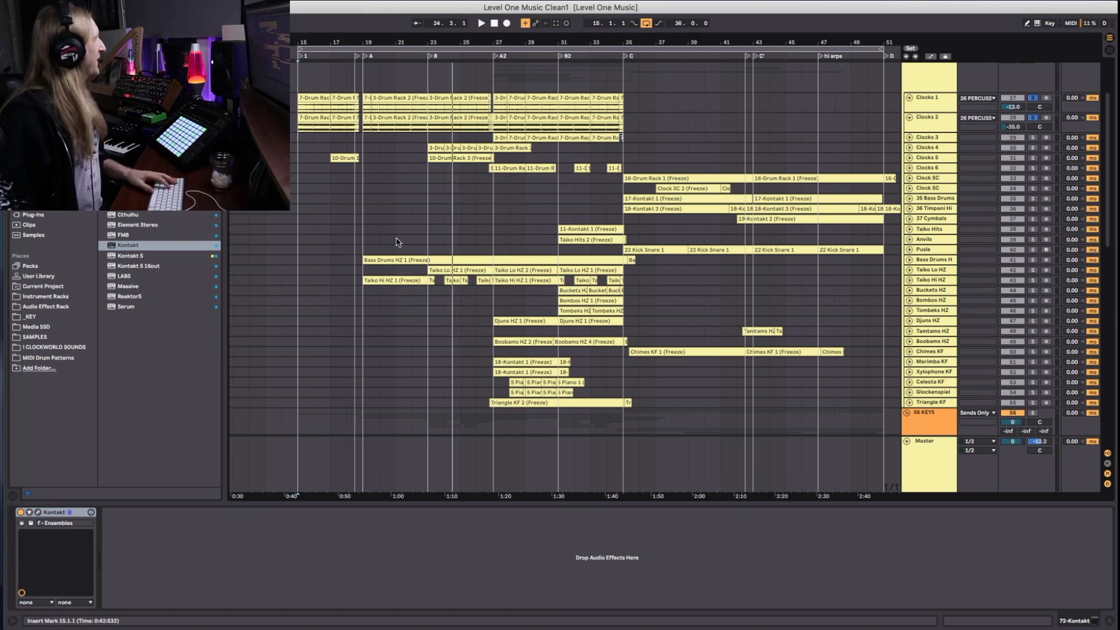
pyautogui.scroll(-10, 407, 238)
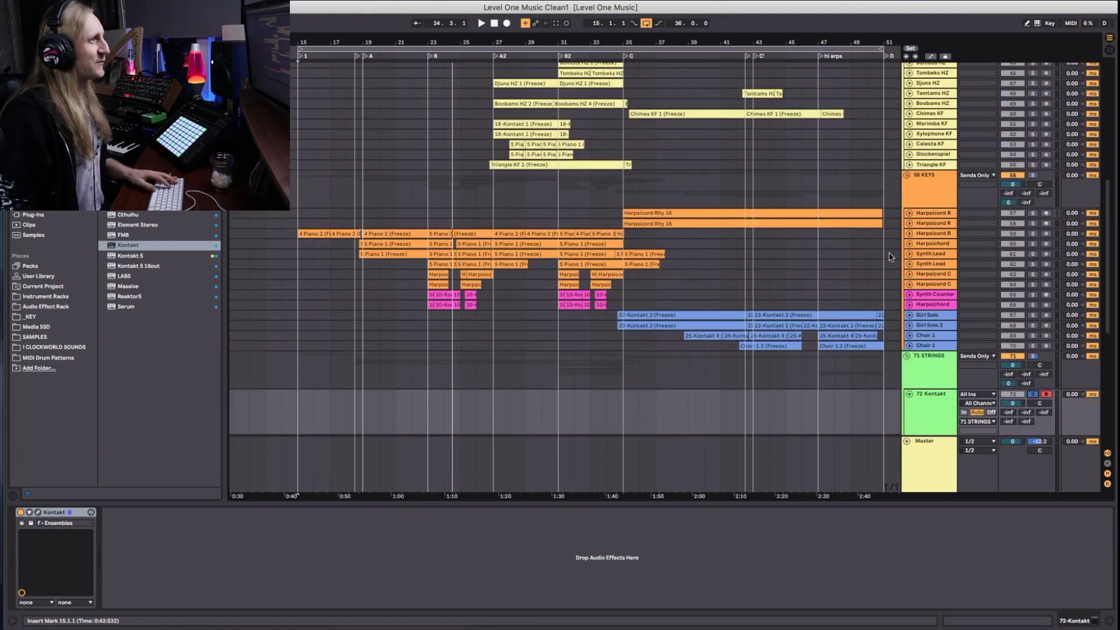
pyautogui.scroll(-1, 934, 245)
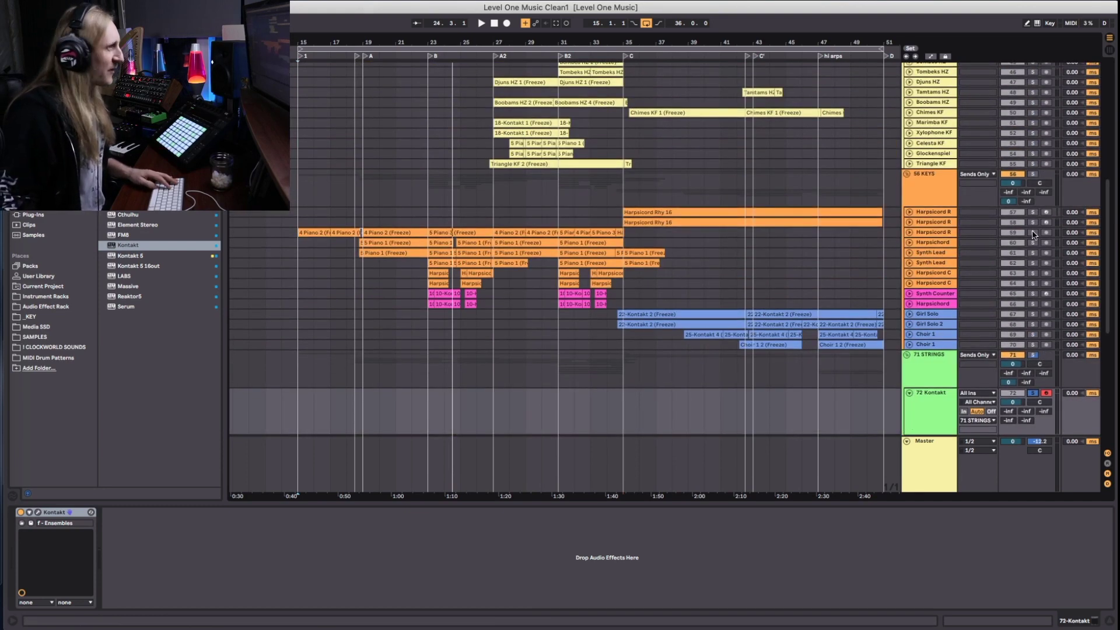
pyautogui.press('space')
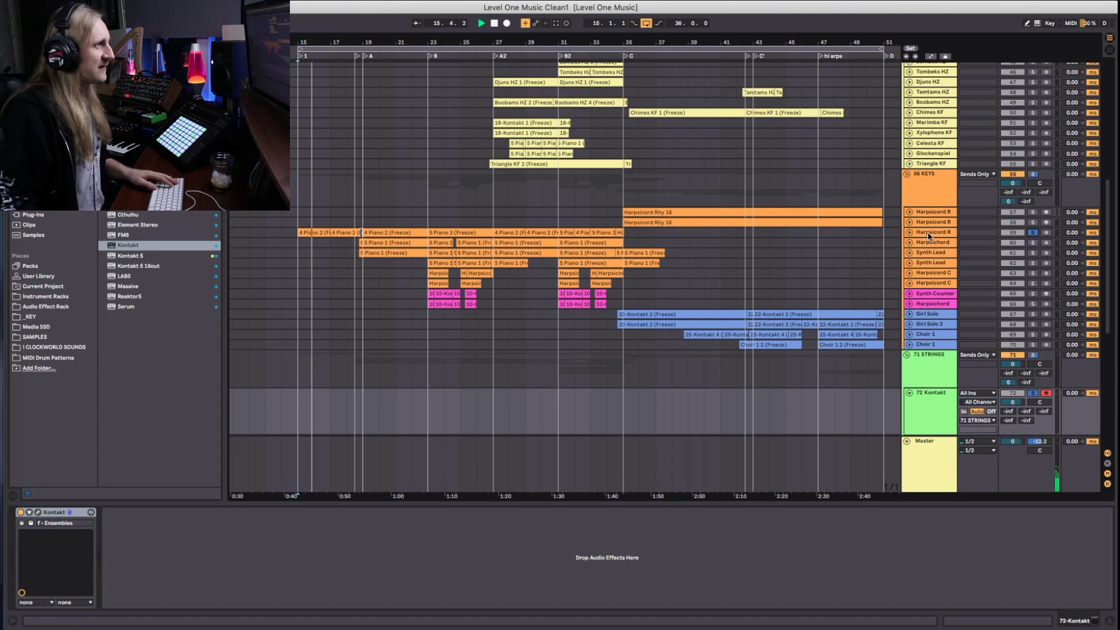
pyautogui.click(911, 232)
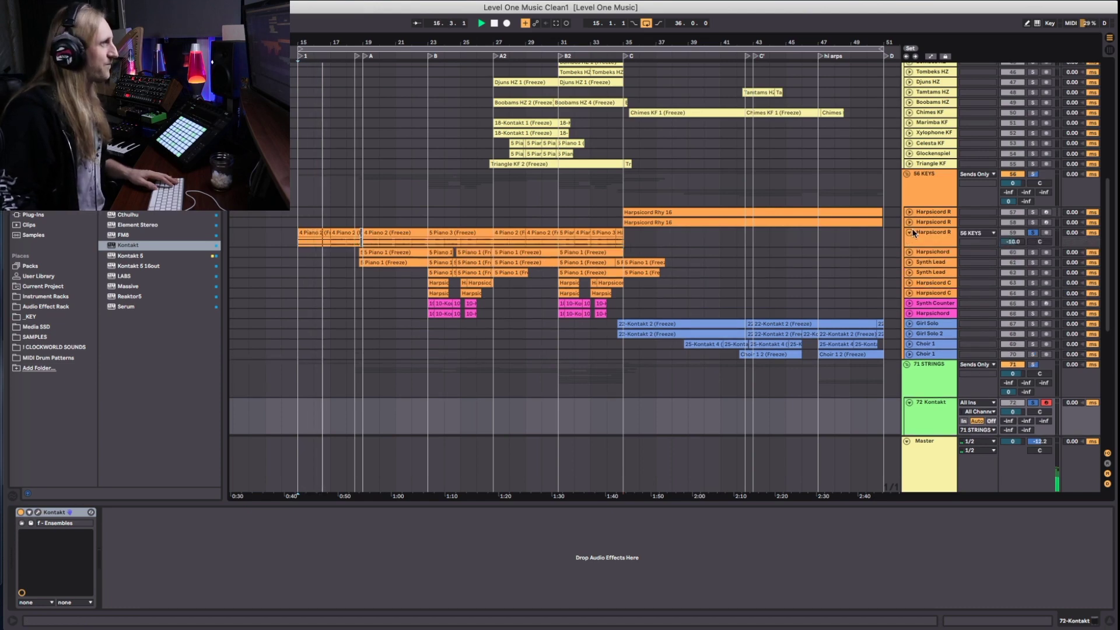
# Expand the StringEns Piz track in the strings group and add it to the solo during playback
pyautogui.scroll(-2, 912, 247)
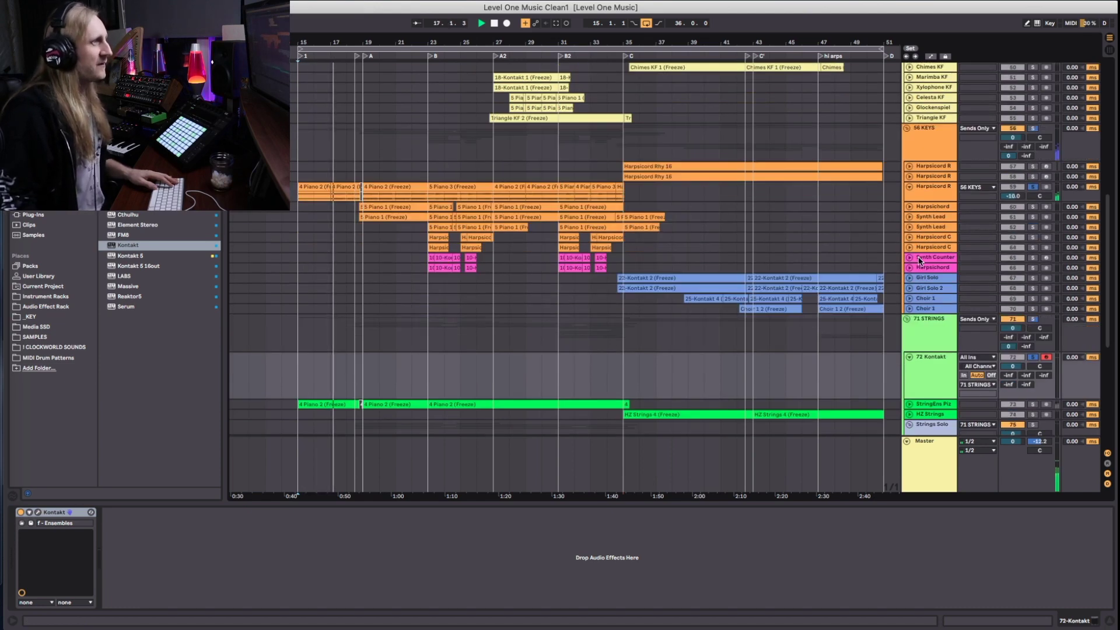
pyautogui.scroll(-5, 928, 292)
pyautogui.click(909, 304)
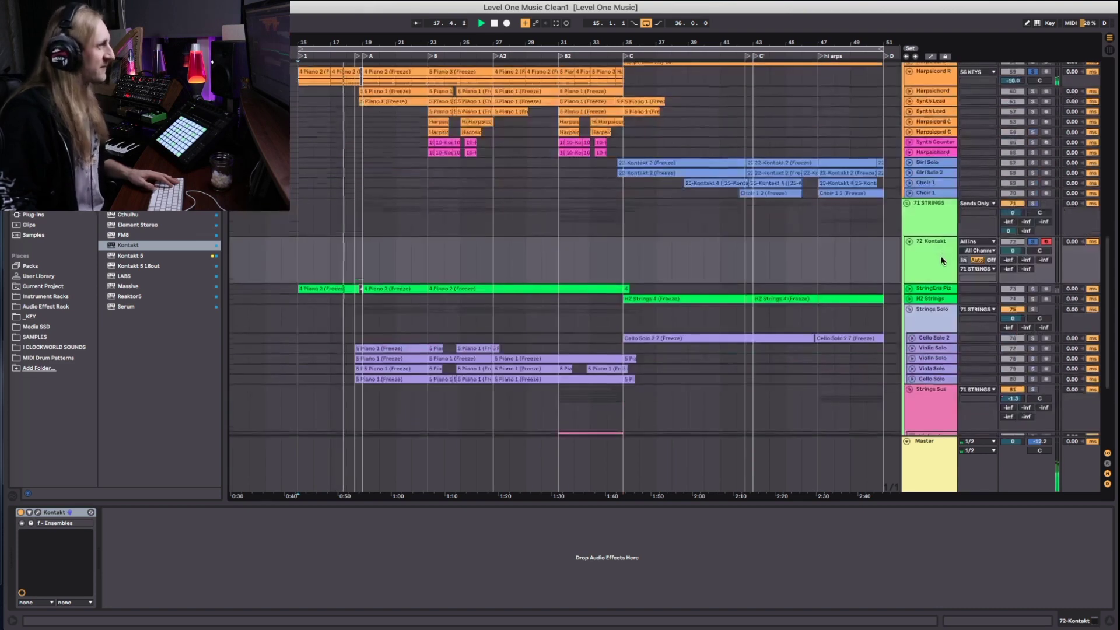
pyautogui.click(908, 284)
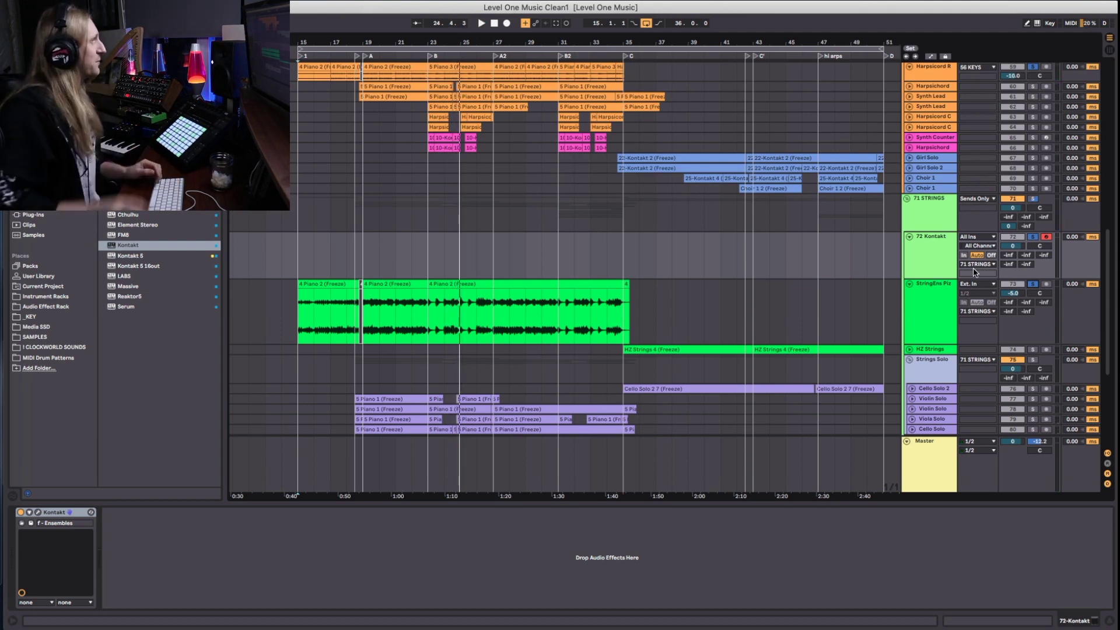
# Collapse the expanded strings tracks, open the Strings Solo group and place the insert marker at bar 19
pyautogui.keyDown('alt'); pyautogui.click(909, 284); pyautogui.keyUp('alt')
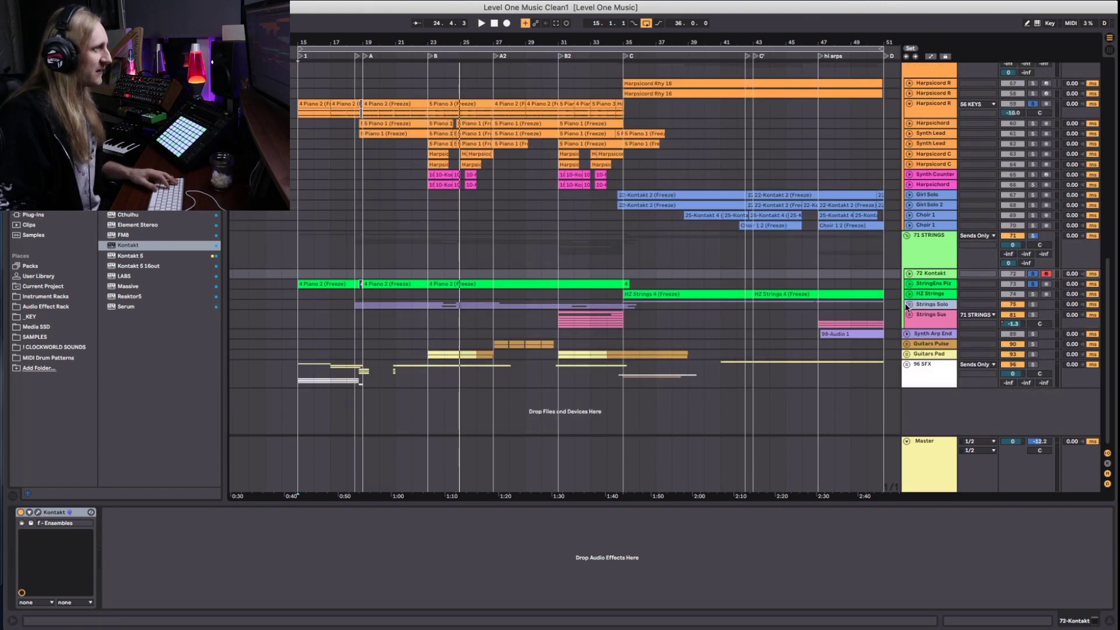
pyautogui.click(909, 305)
pyautogui.scroll(-3, 814, 311)
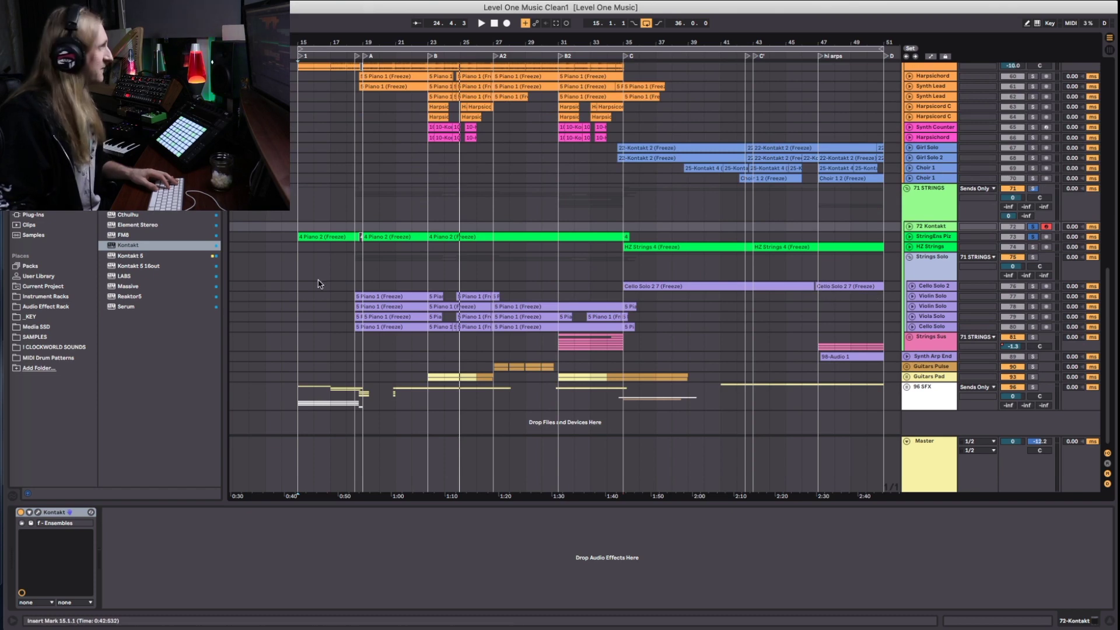
pyautogui.click(363, 280)
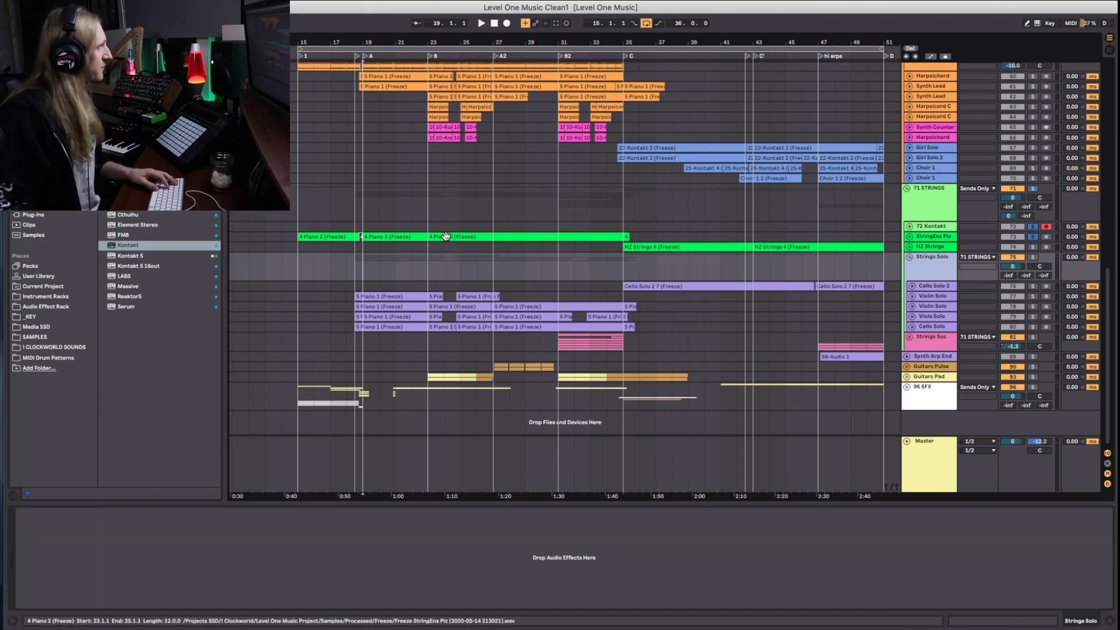
# Expand the Harpsichord track and the lower Synth Lead track in the keys group, leaving the upper Synth Lead collapsed
pyautogui.scroll(3, 379, 327)
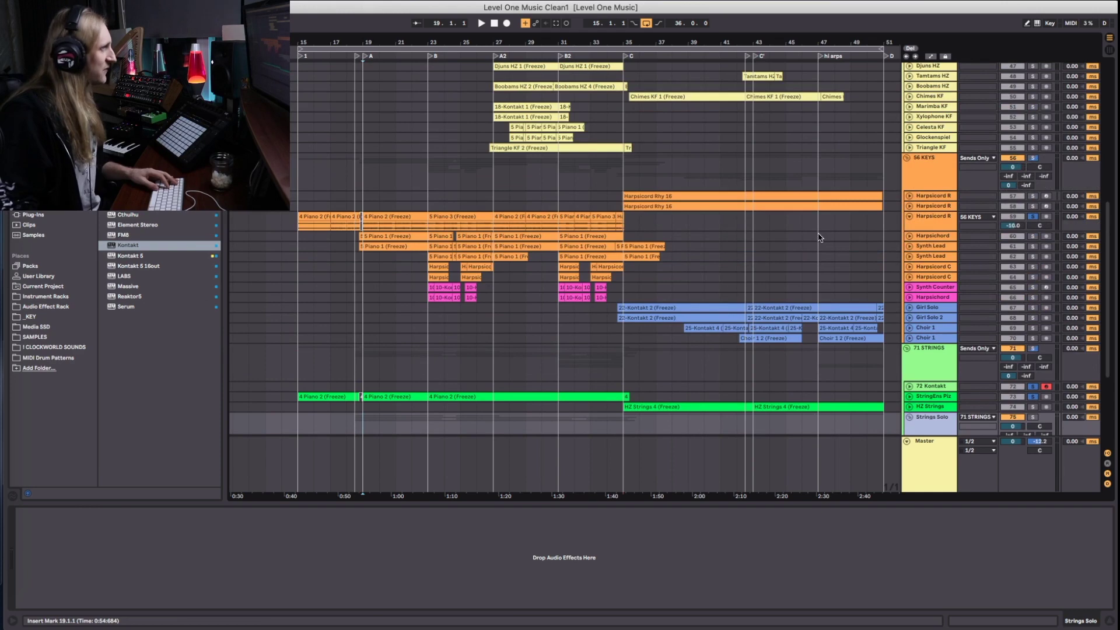
pyautogui.click(909, 236)
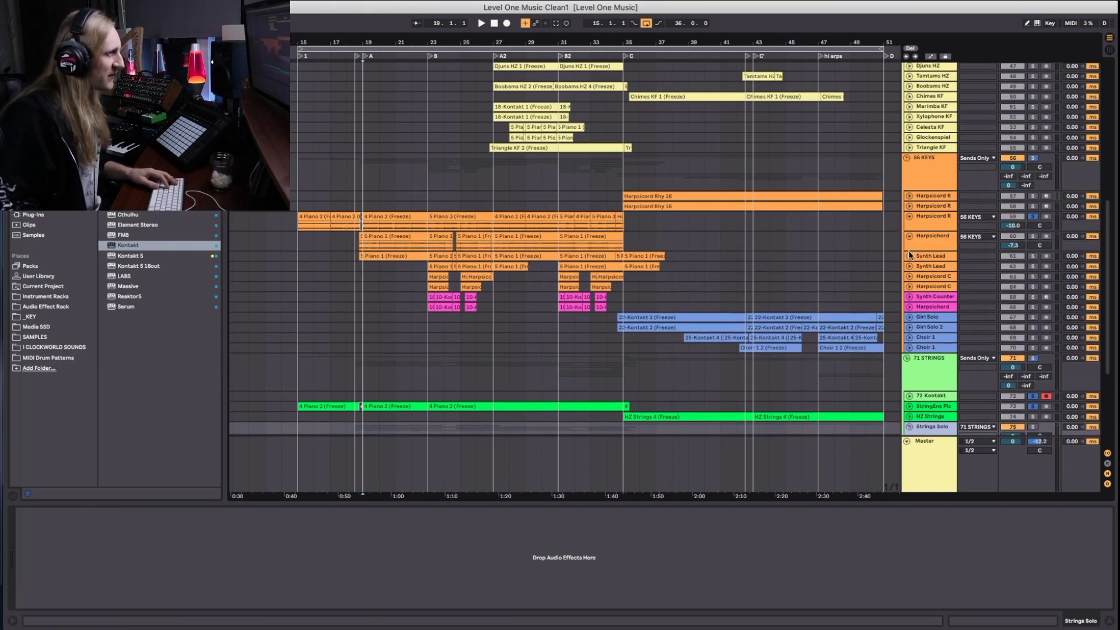
pyautogui.click(909, 256)
pyautogui.click(909, 321)
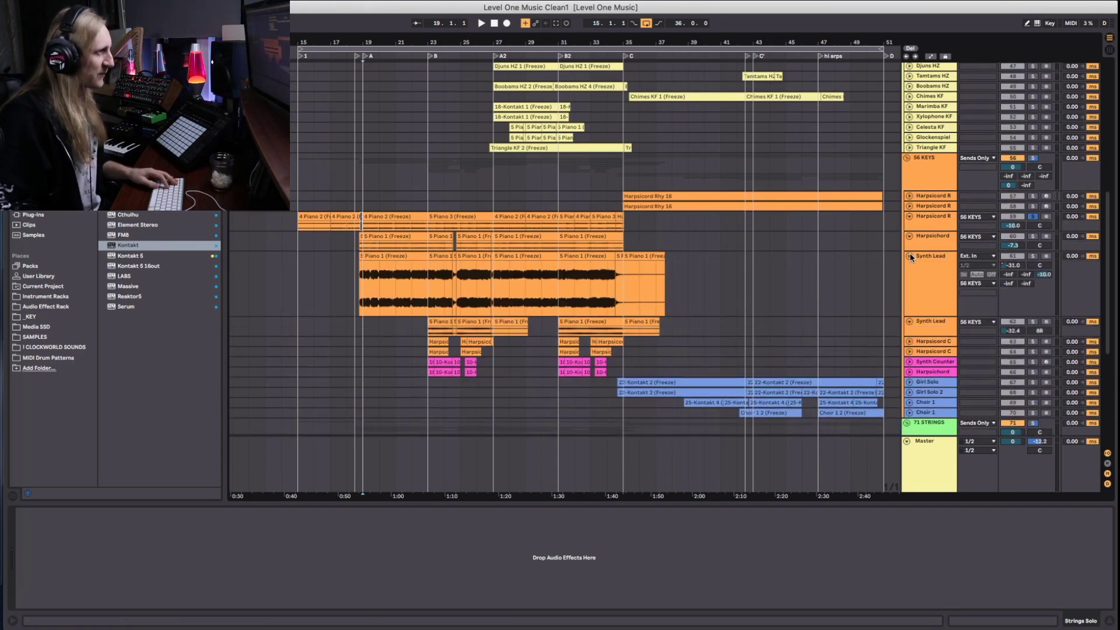
pyautogui.click(909, 256)
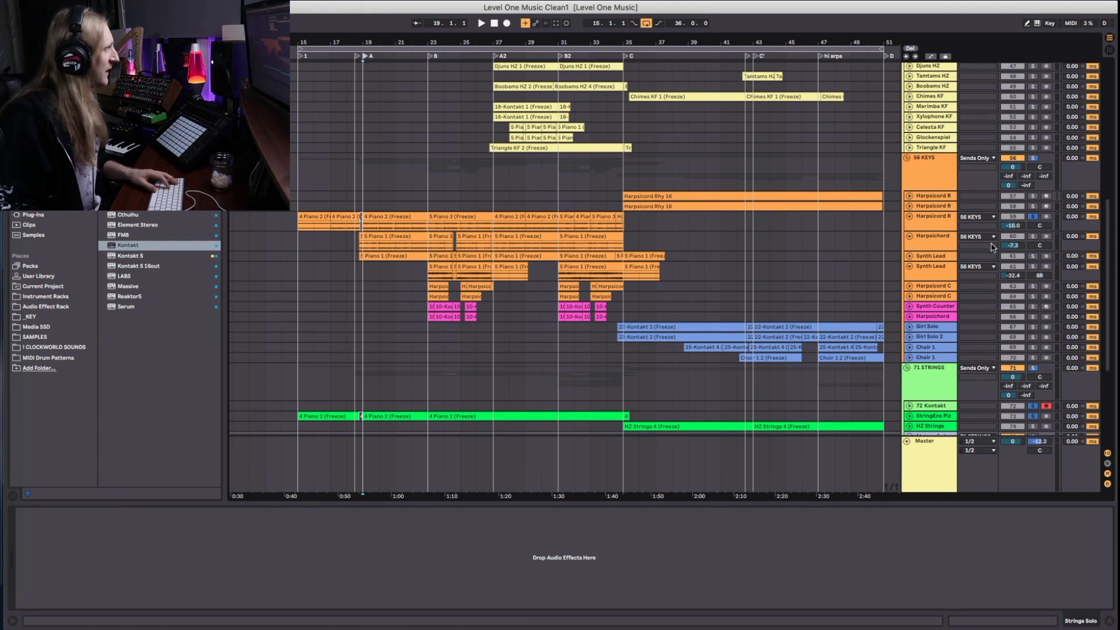
# Solo the Harpsichord track, try its volume at 4.0 dB during playback and reset it to -7.3 dB
pyautogui.click(1033, 237)
pyautogui.moveTo(1013, 245); pyautogui.dragTo(1014, 230)
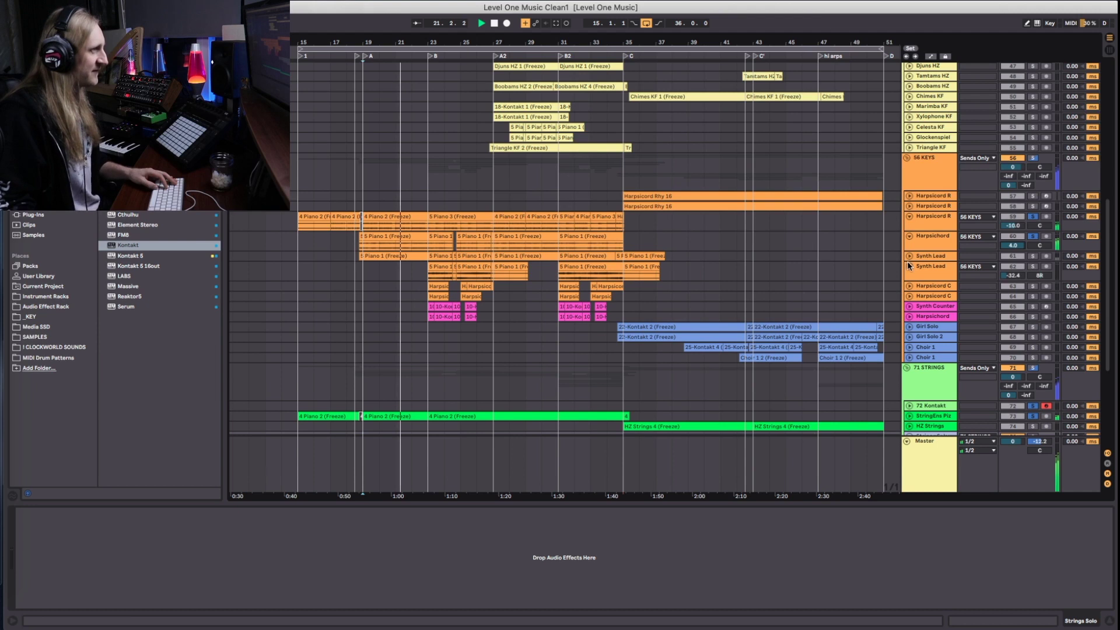
pyautogui.write('-7.3')
pyautogui.press('Return')
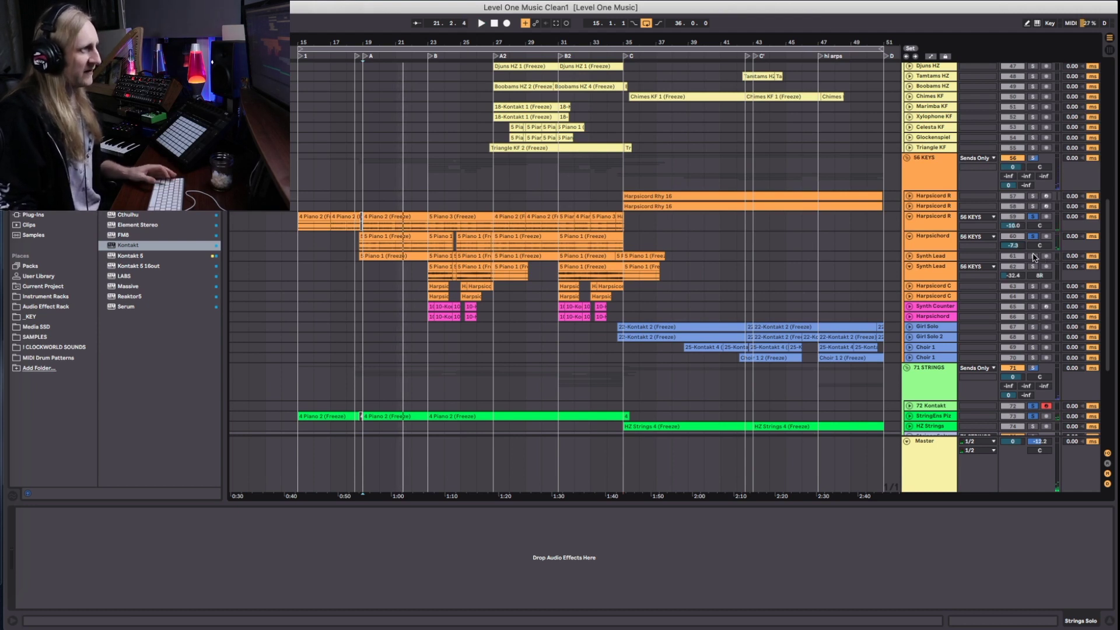
# Play from section A with the upper Synth Lead soloed and expanded, and set the Harpsichord volume to -4.4 dB
pyautogui.press('space')
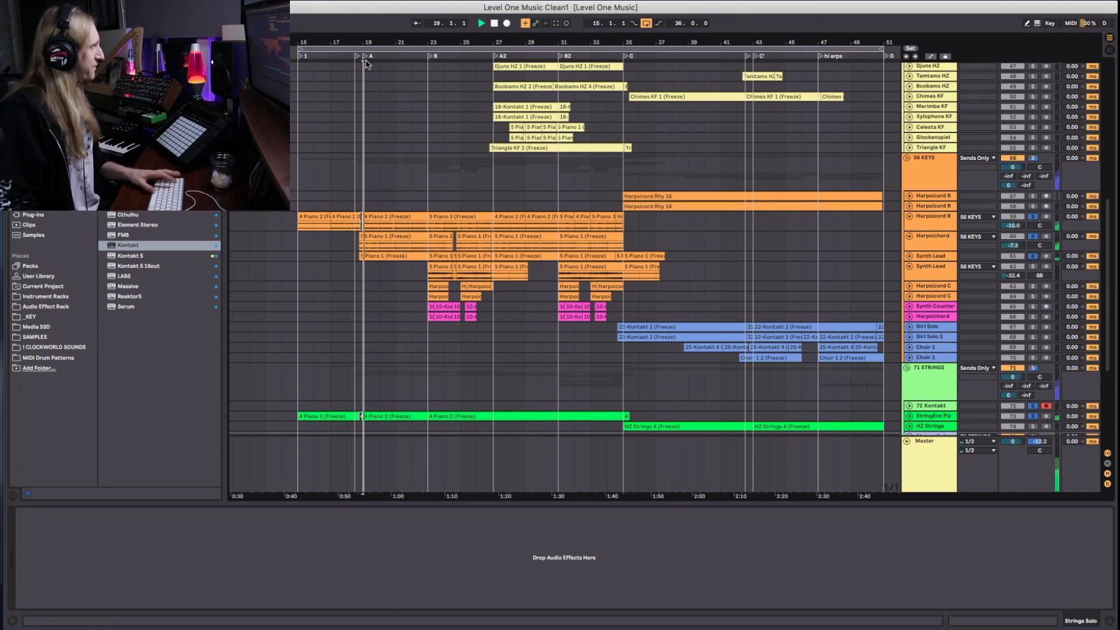
pyautogui.moveTo(1013, 245); pyautogui.dragTo(1013, 241)
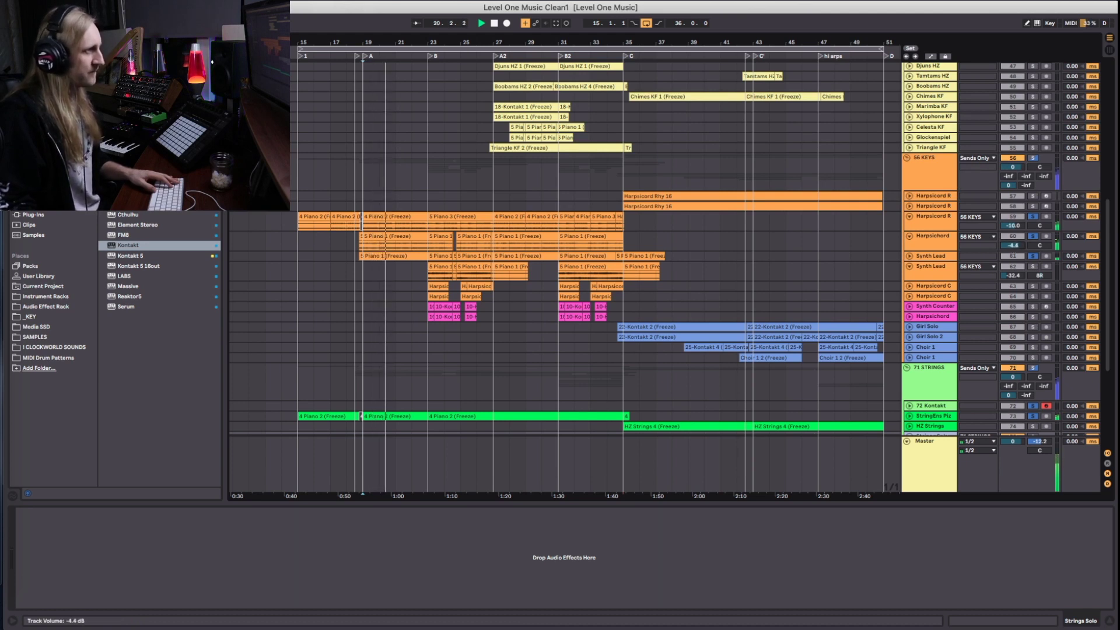
pyautogui.click(984, 258)
pyautogui.moveTo(1013, 264)
pyautogui.mouseDown()
pyautogui.moveTo(1013, 246)
pyautogui.moveTo(1013, 271)
pyautogui.mouseUp()
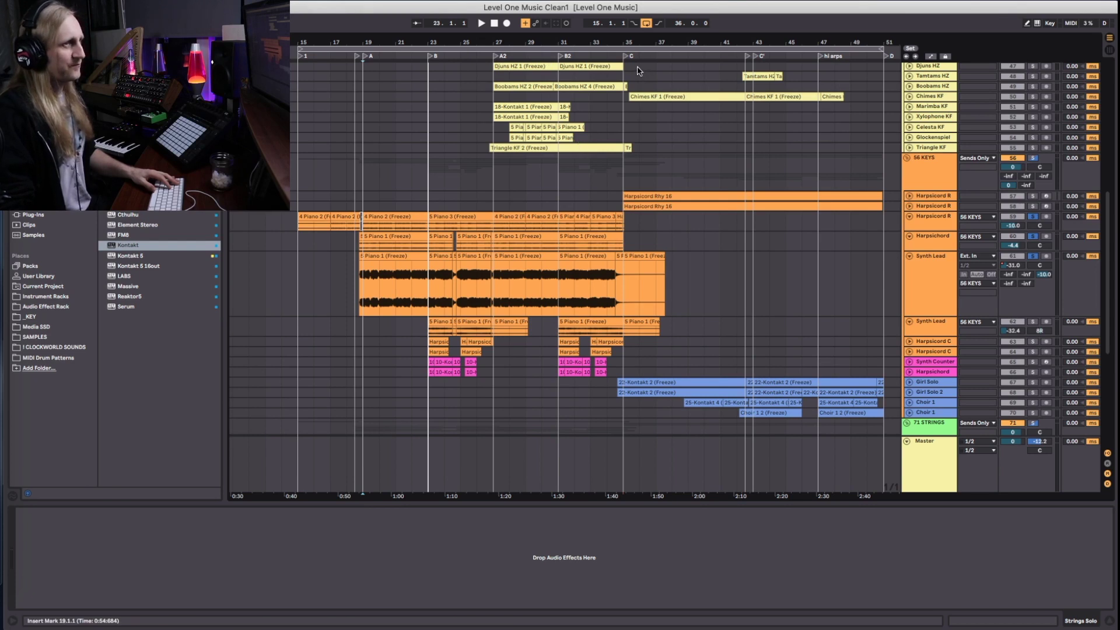
# Return to the section A marker, look over the percussion and strings tracks, and briefly play the soloed tracks
pyautogui.hscroll(3, 646, 73)
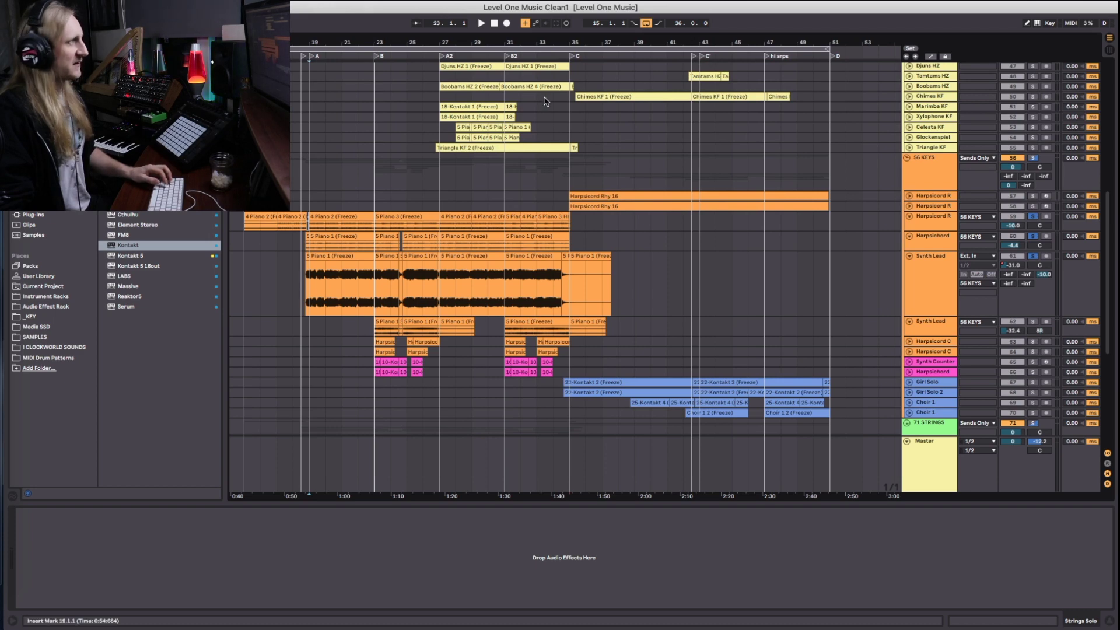
pyautogui.hscroll(-2, 706, 56)
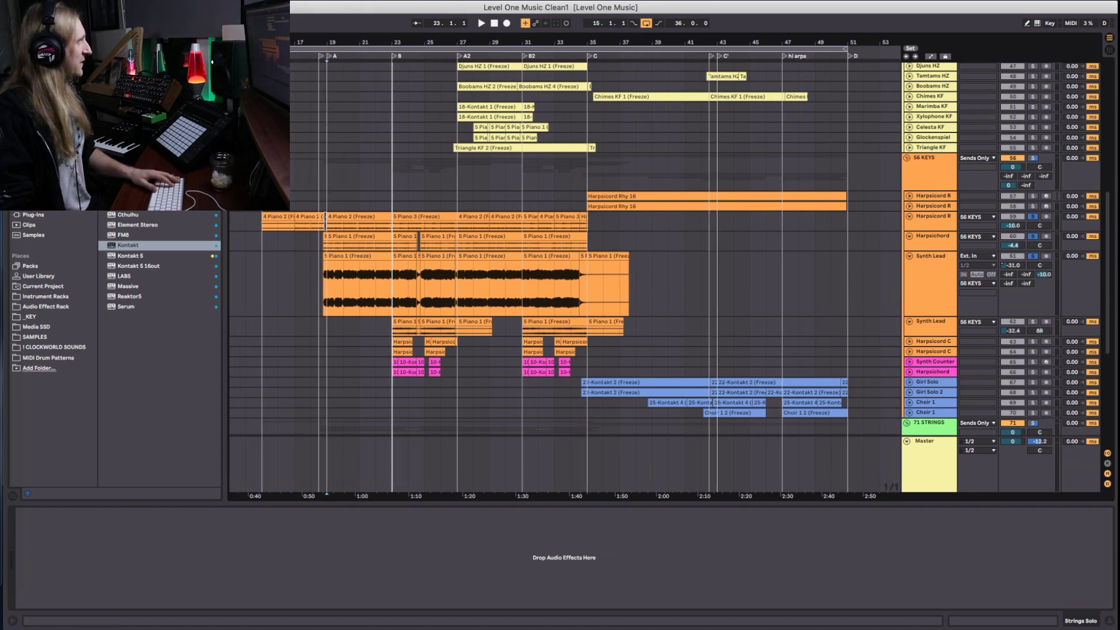
pyautogui.click(329, 58)
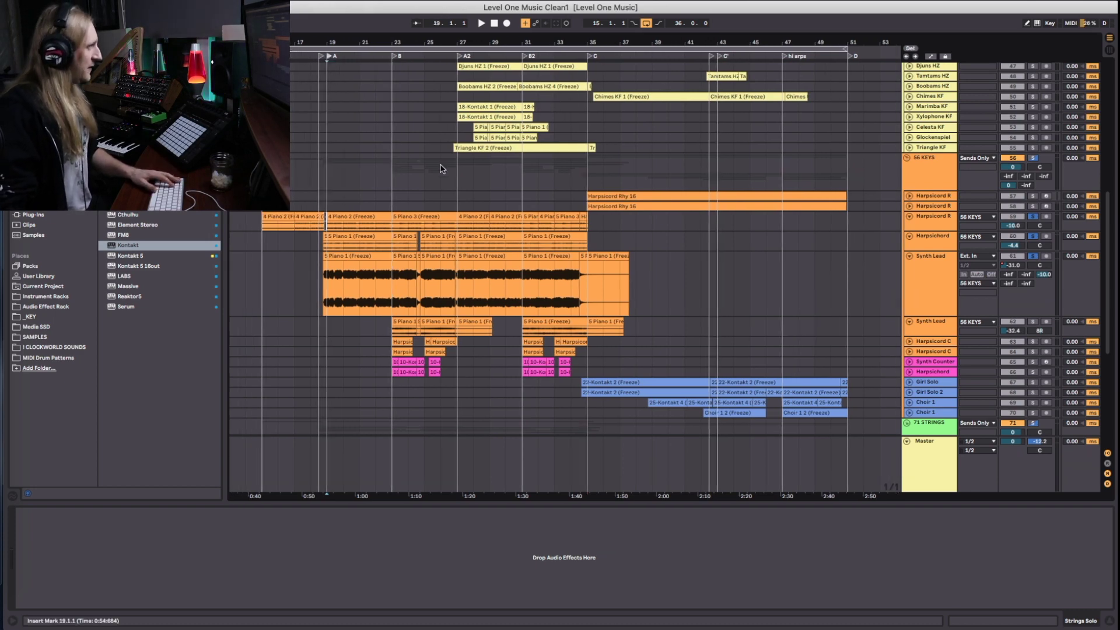
pyautogui.scroll(10, 444, 181)
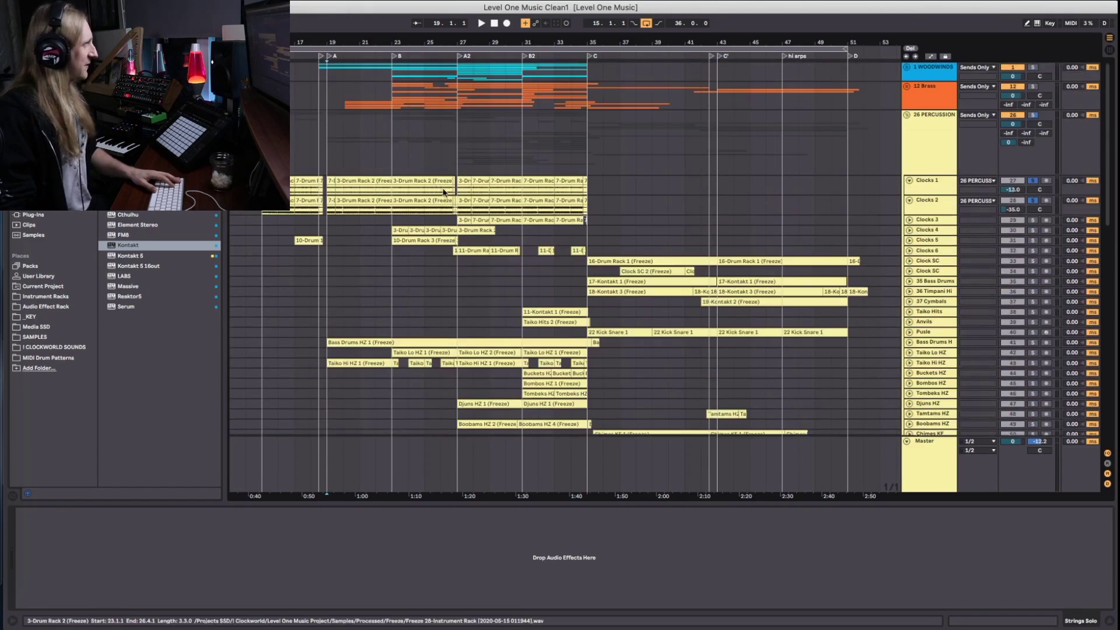
pyautogui.scroll(-10, 441, 200)
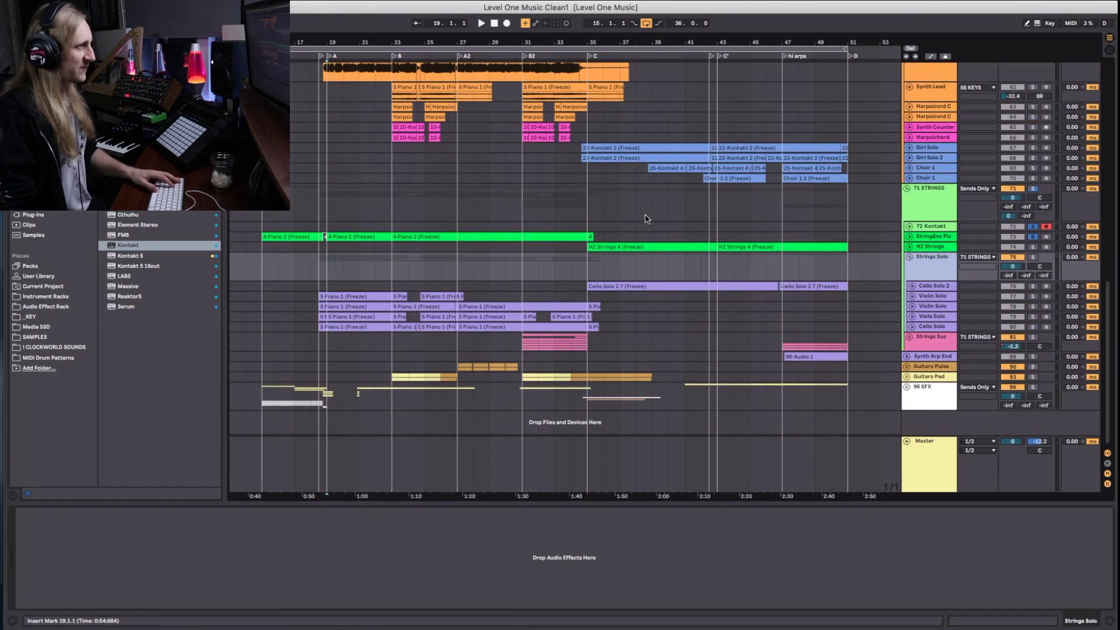
pyautogui.scroll(2, 645, 219)
pyautogui.press('space')
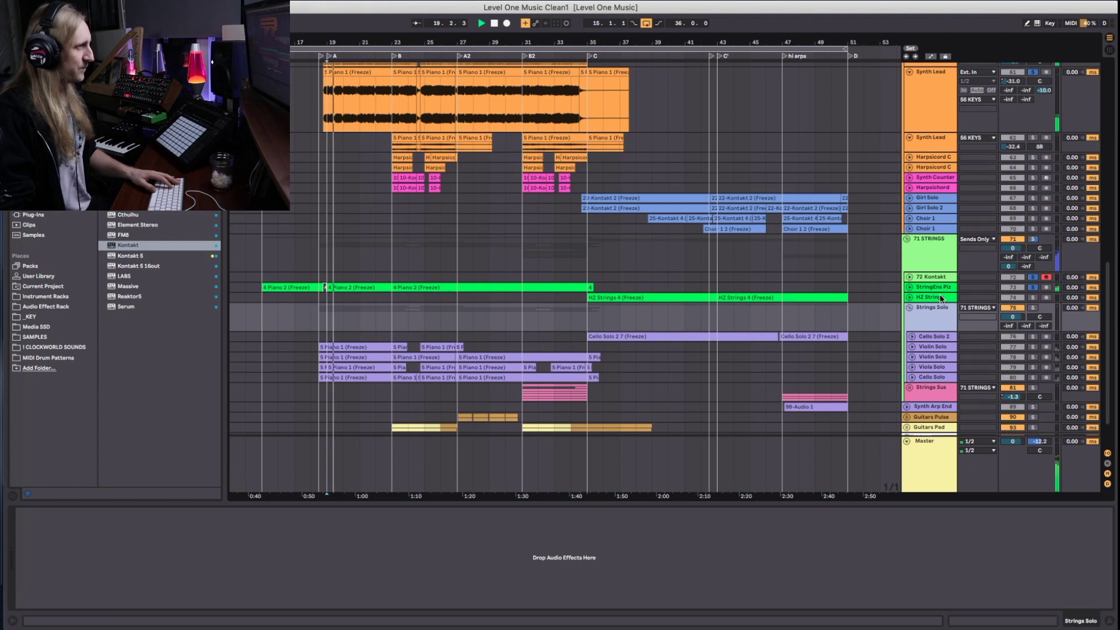
pyautogui.press('space')
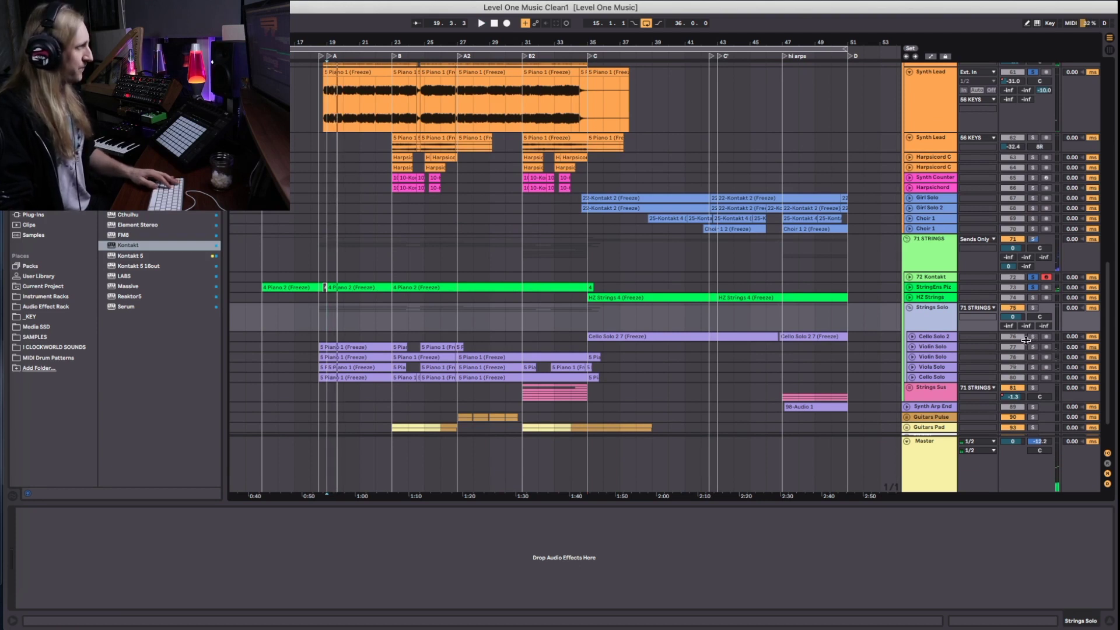
# Solo the Strings Solo group, play it and enlarge its violin, viola and cello tracks
pyautogui.click(1033, 309)
pyautogui.press('space')
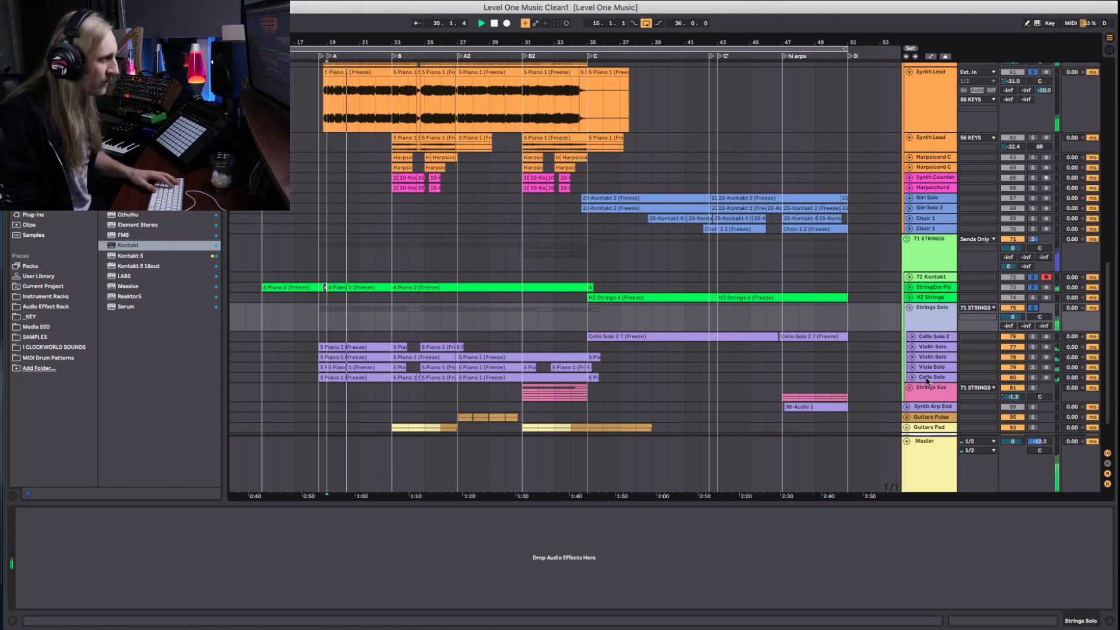
pyautogui.press('z')
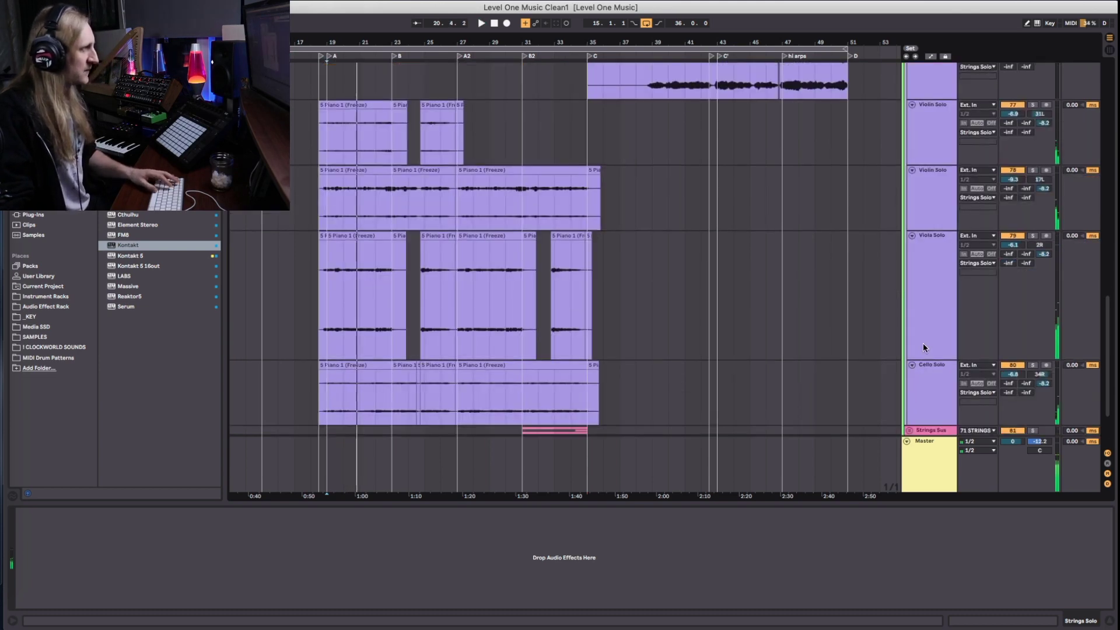
pyautogui.click(933, 323)
pyautogui.keyDown('shift'); pyautogui.click(941, 216); pyautogui.keyUp('shift')
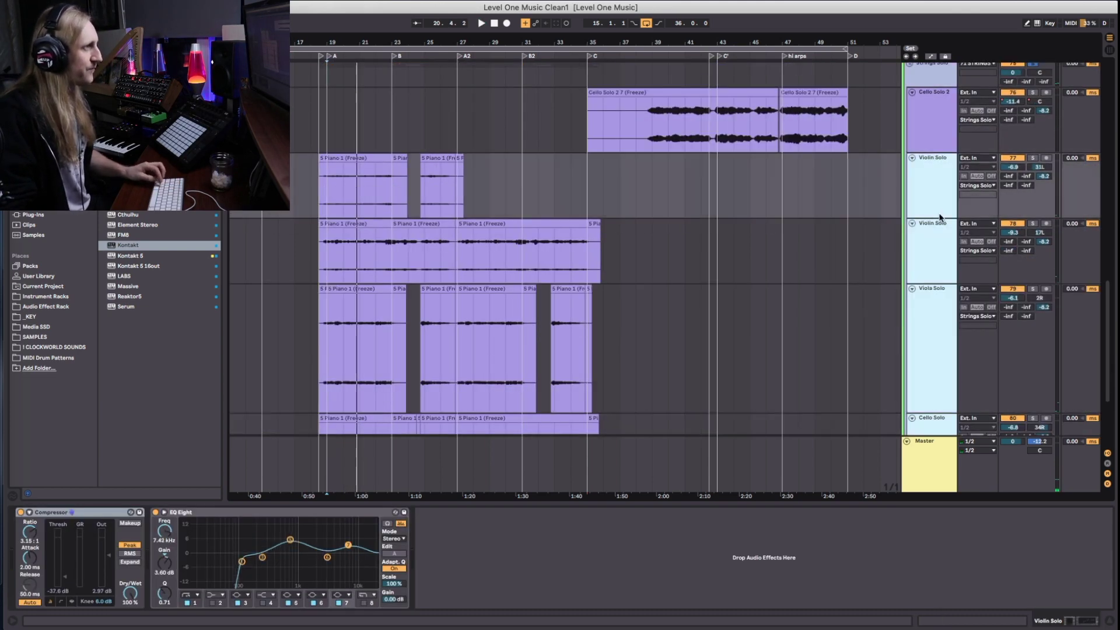
pyautogui.press('x')
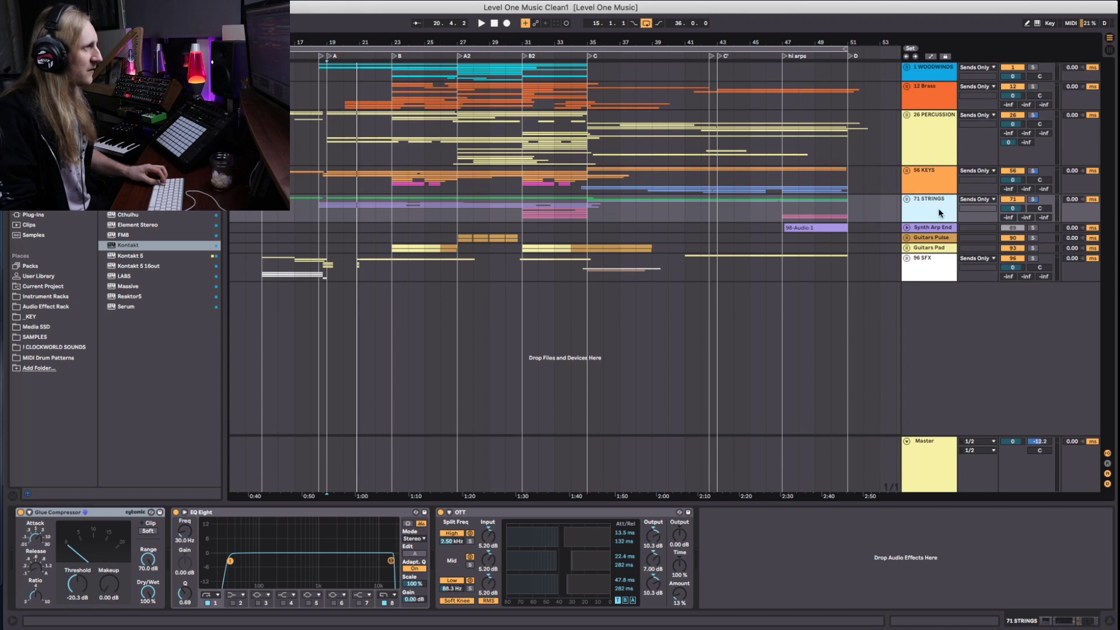
pyautogui.click(907, 200)
pyautogui.scroll(-2, 925, 262)
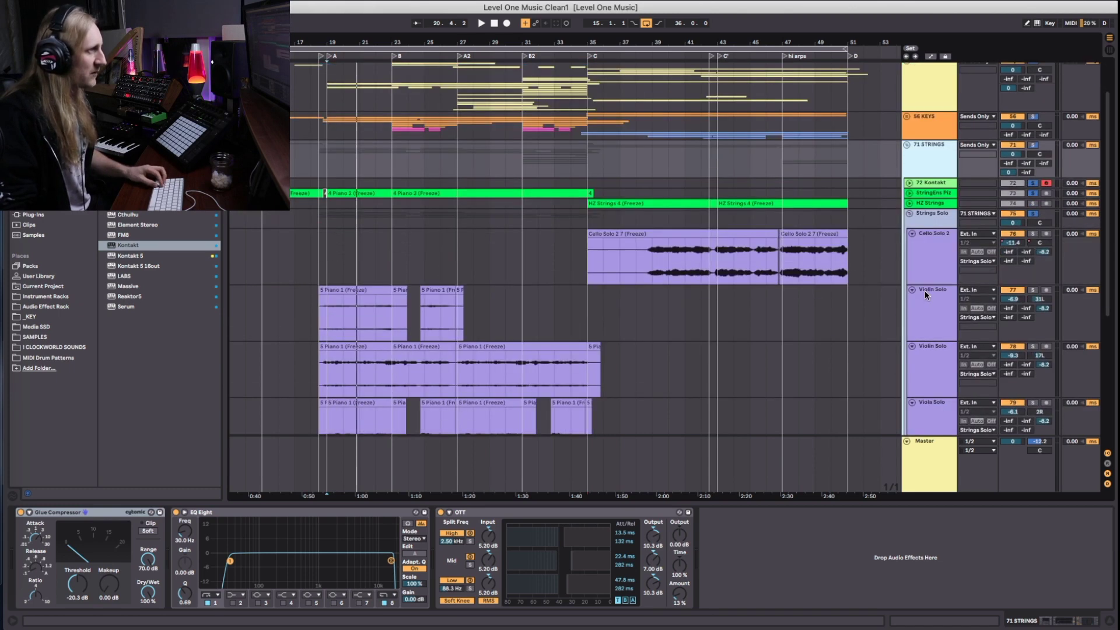
# Resize the Cello Solo 2, both Violin Solo, Viola Solo and Cello Solo tracks together to one uniform, more compact height
pyautogui.click(928, 275)
pyautogui.scroll(-4, 931, 295)
pyautogui.scroll(-2, 929, 350)
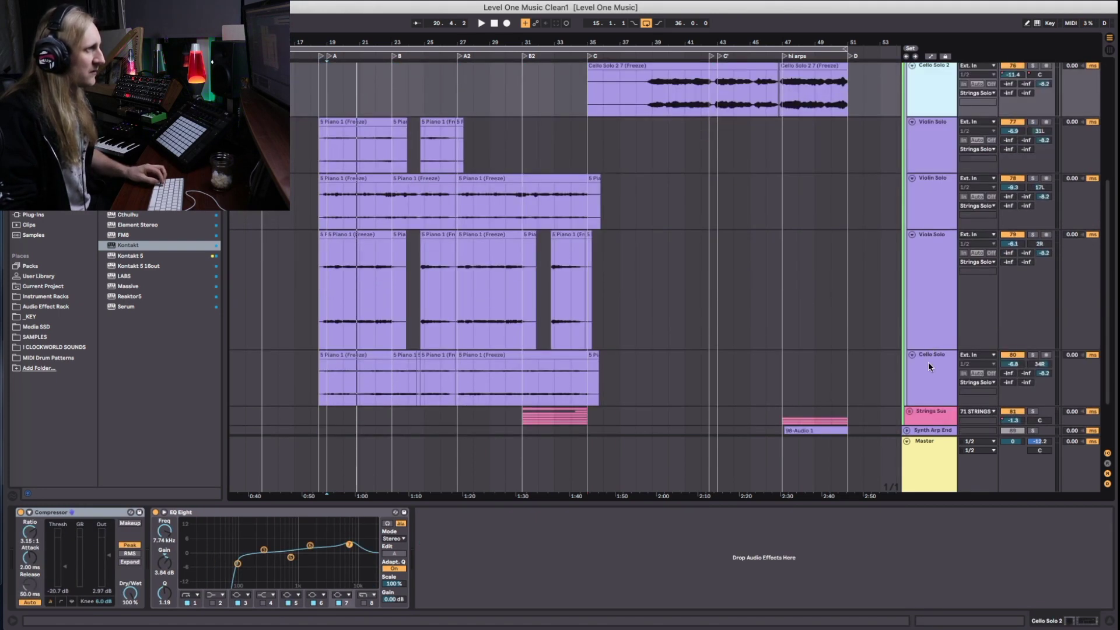
pyautogui.keyDown('shift'); pyautogui.click(929, 362); pyautogui.keyUp('shift')
pyautogui.moveTo(934, 116); pyautogui.dragTo(933, 36)
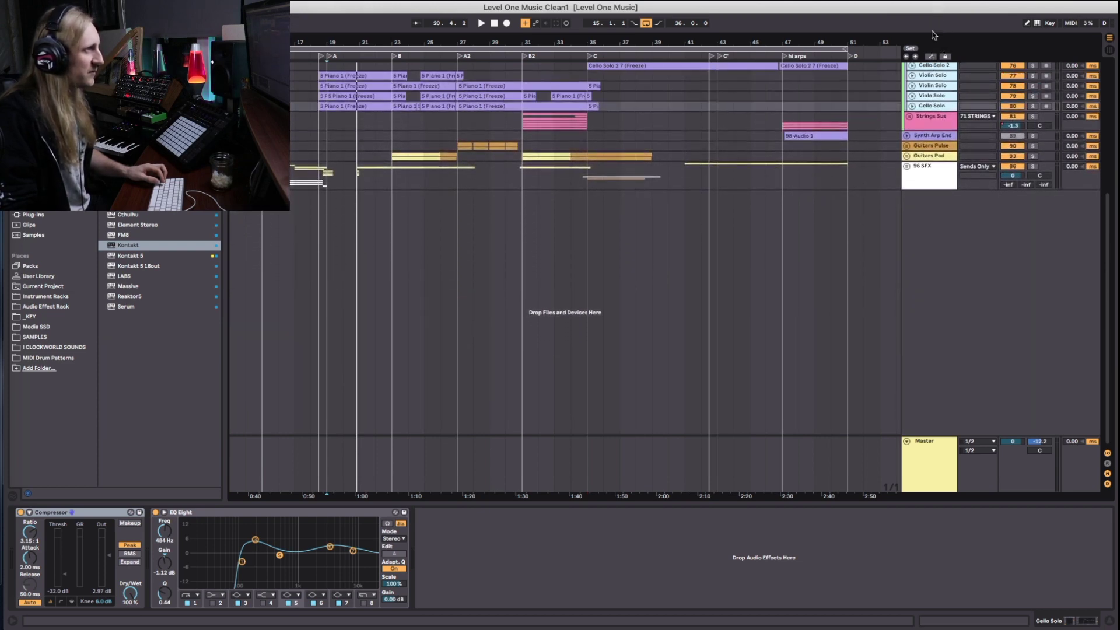
pyautogui.moveTo(935, 91); pyautogui.dragTo(935, 125)
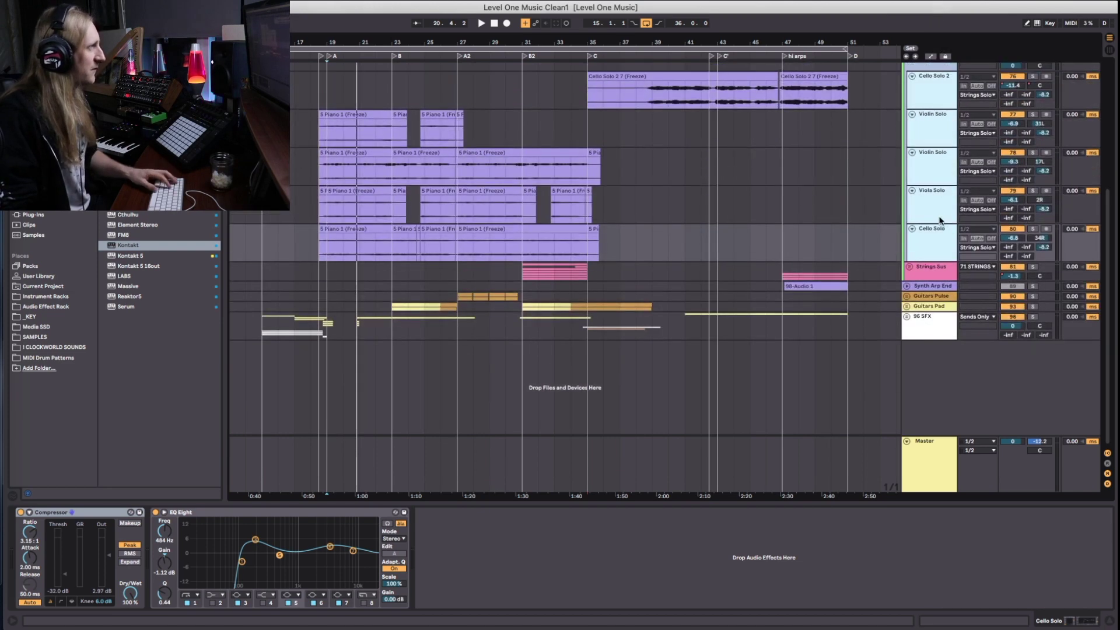
# Solo all five tracks in the Strings Solo group and play them from the start of the first Cello Solo clip
pyautogui.click(1033, 229)
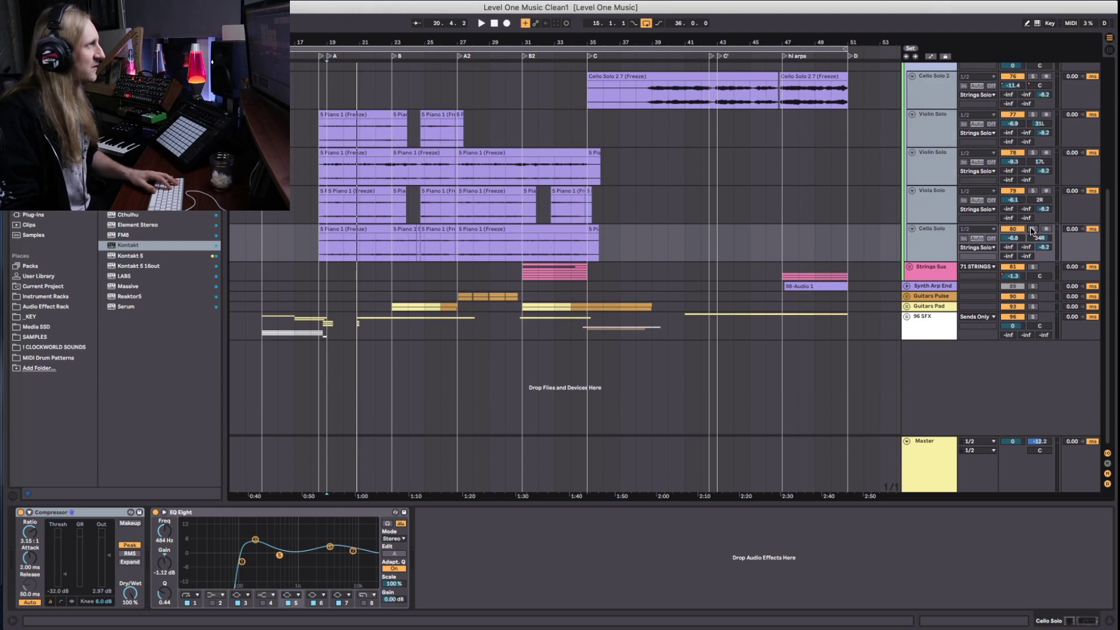
pyautogui.click(368, 227)
pyautogui.press('space')
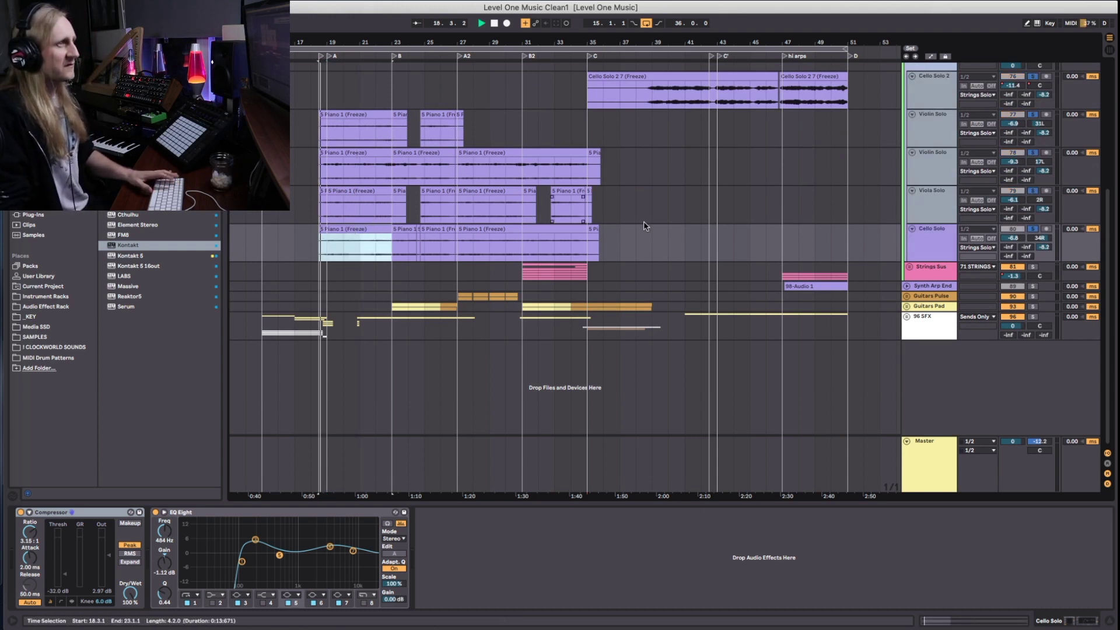
# During playback, isolate the Cello Solo track and successively add the Viola Solo and both Violin Solo tracks to the solo
pyautogui.scroll(1, 1025, 251)
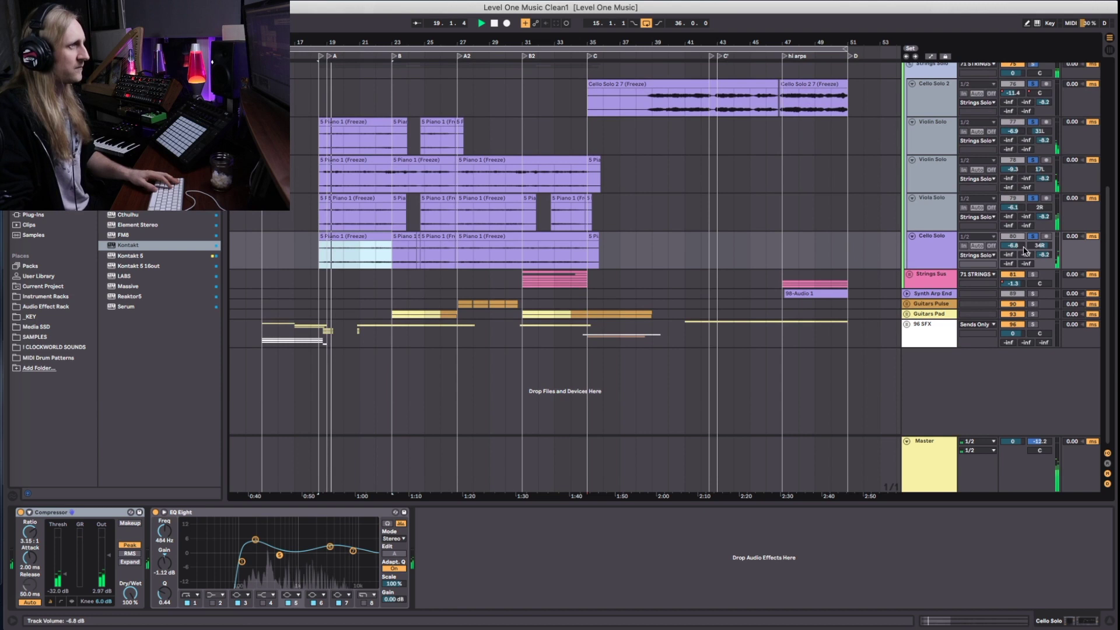
pyautogui.click(1033, 237)
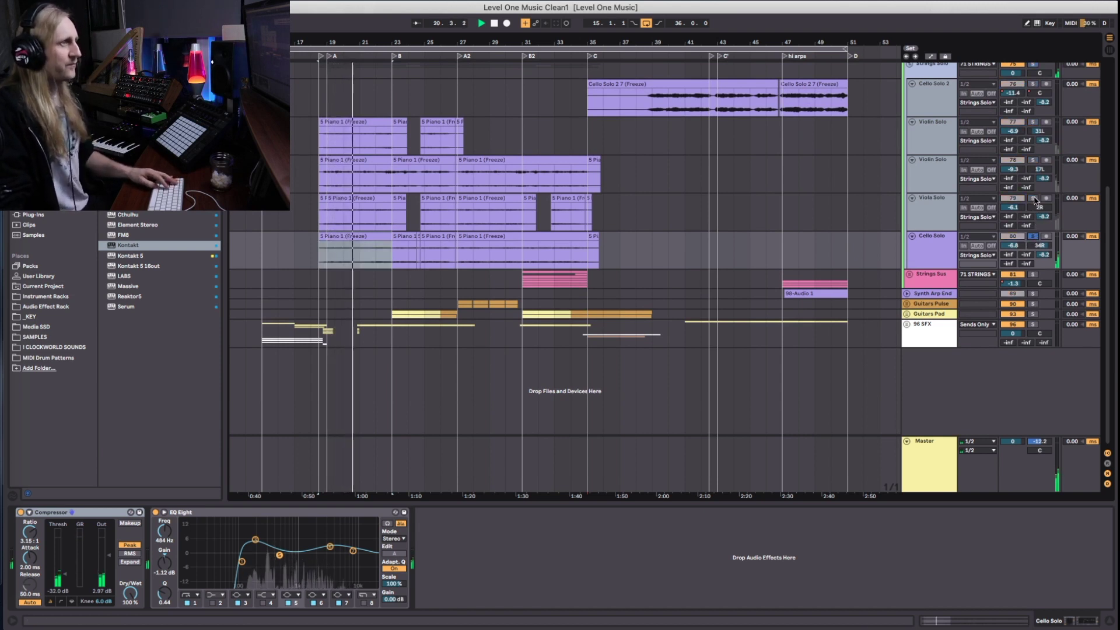
pyautogui.keyDown('super'); pyautogui.click(1033, 198); pyautogui.keyUp('super')
pyautogui.keyDown('super'); pyautogui.click(1032, 160); pyautogui.keyUp('super')
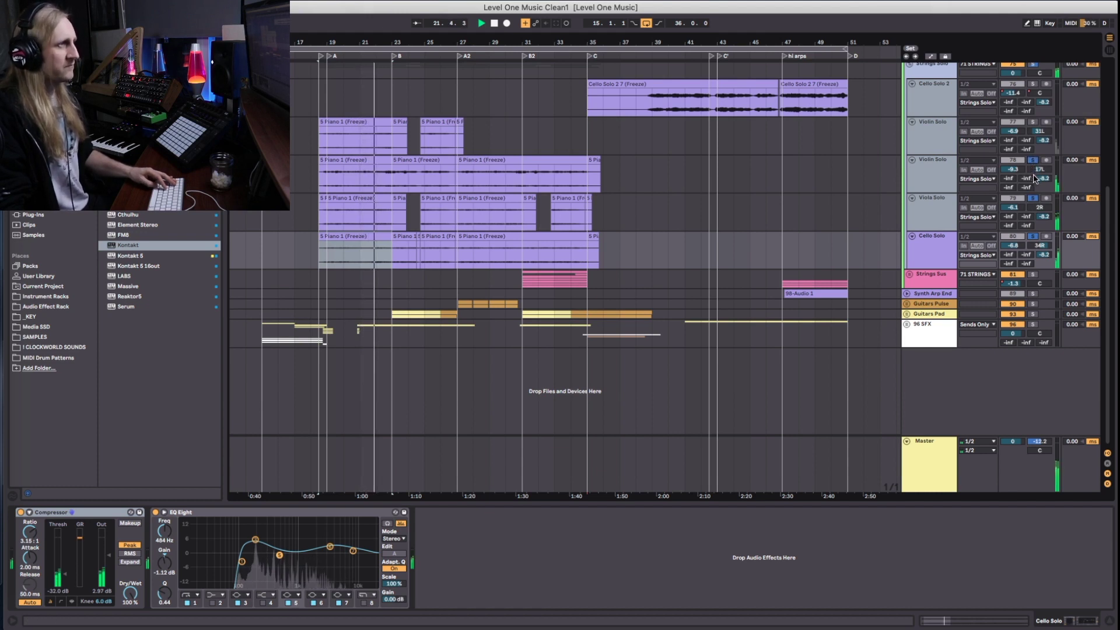
pyautogui.keyDown('super'); pyautogui.click(1032, 122); pyautogui.keyUp('super')
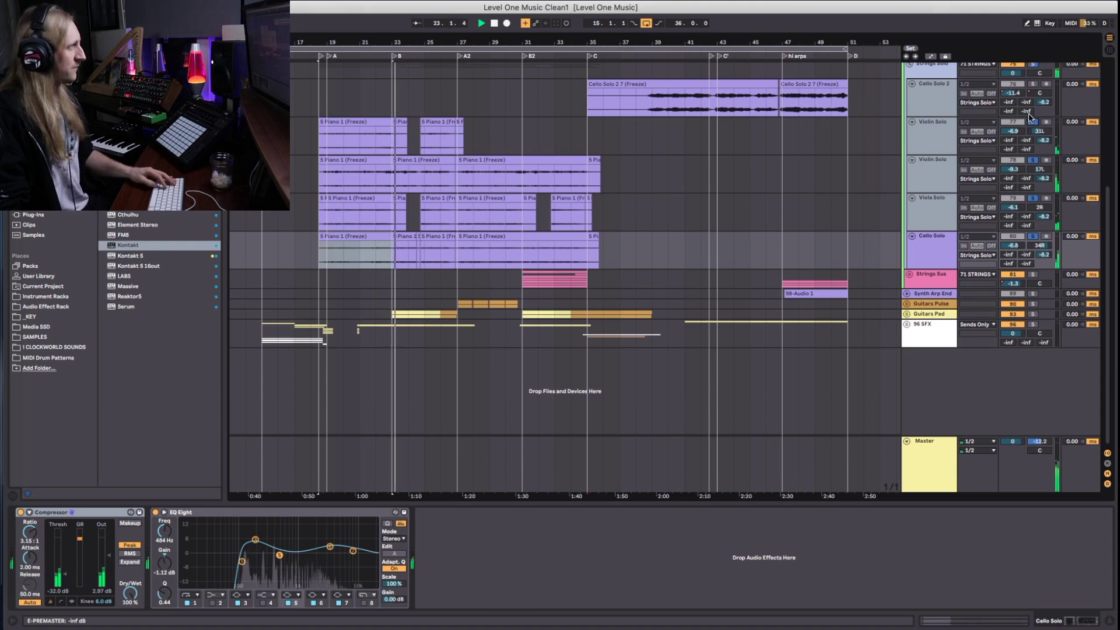
# Collapse the Strings Solo group, expand the KEYS group and fold its enlarged Synth Lead track
pyautogui.scroll(4, 1030, 117)
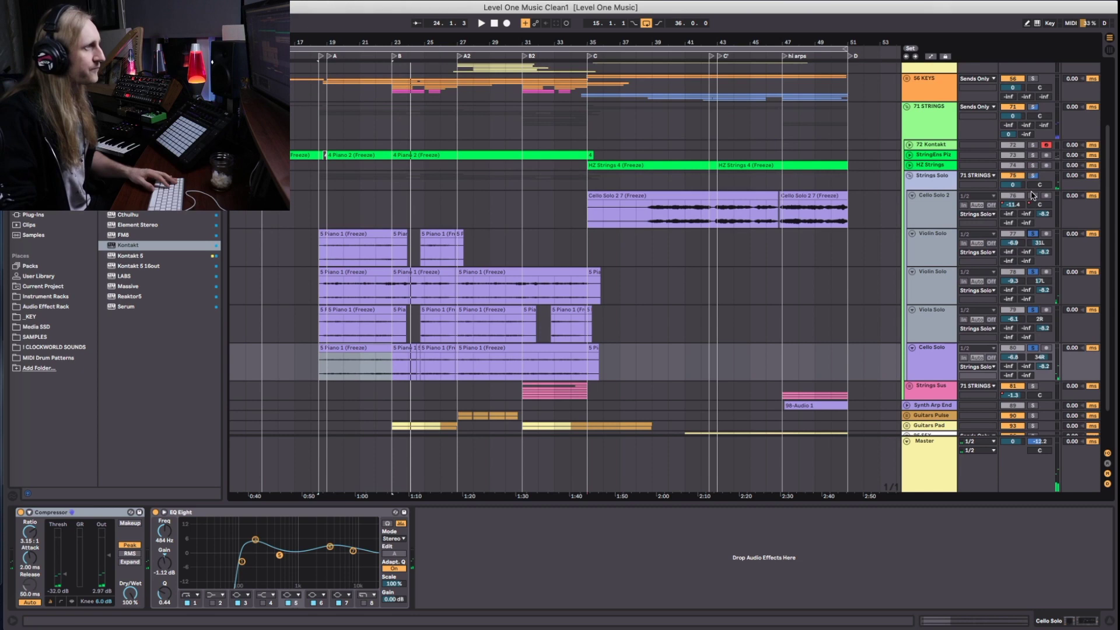
pyautogui.click(910, 175)
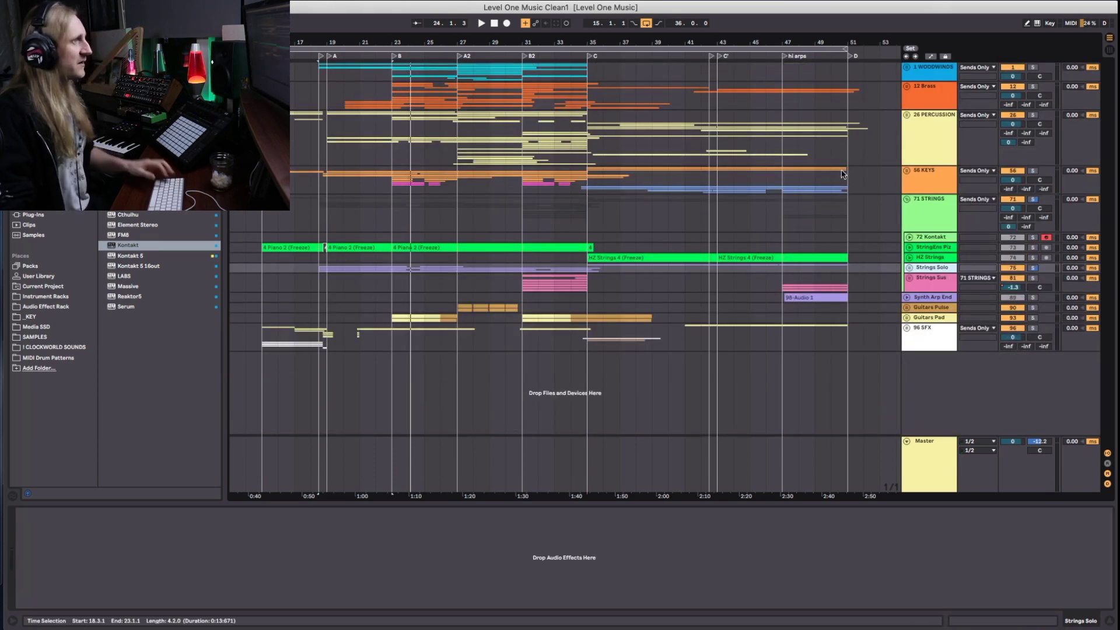
pyautogui.click(906, 171)
pyautogui.scroll(-3, 354, 350)
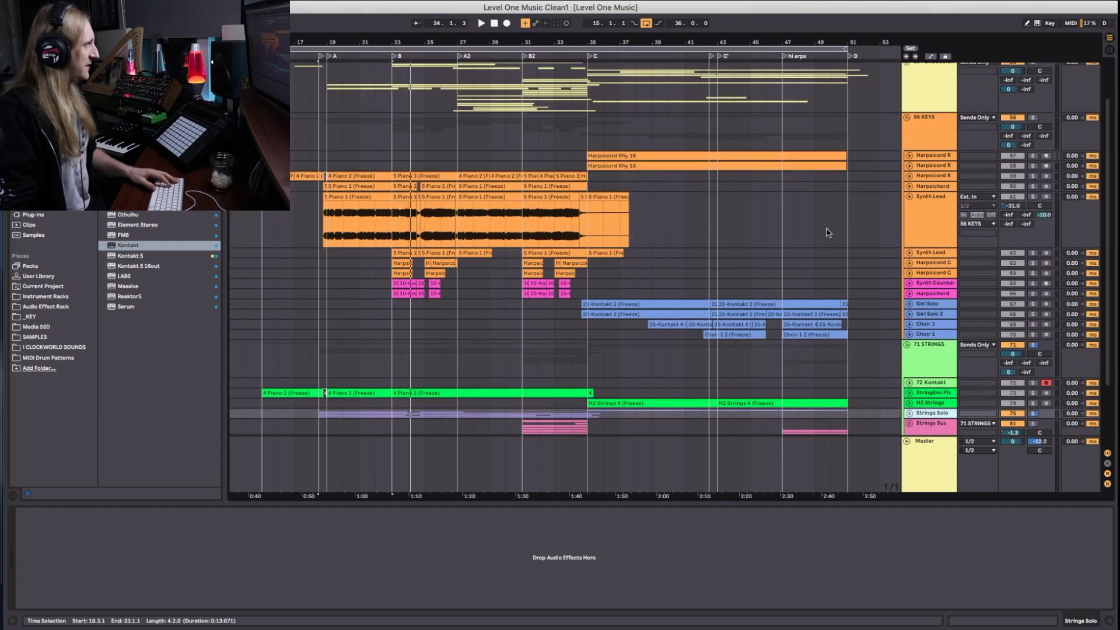
pyautogui.click(909, 197)
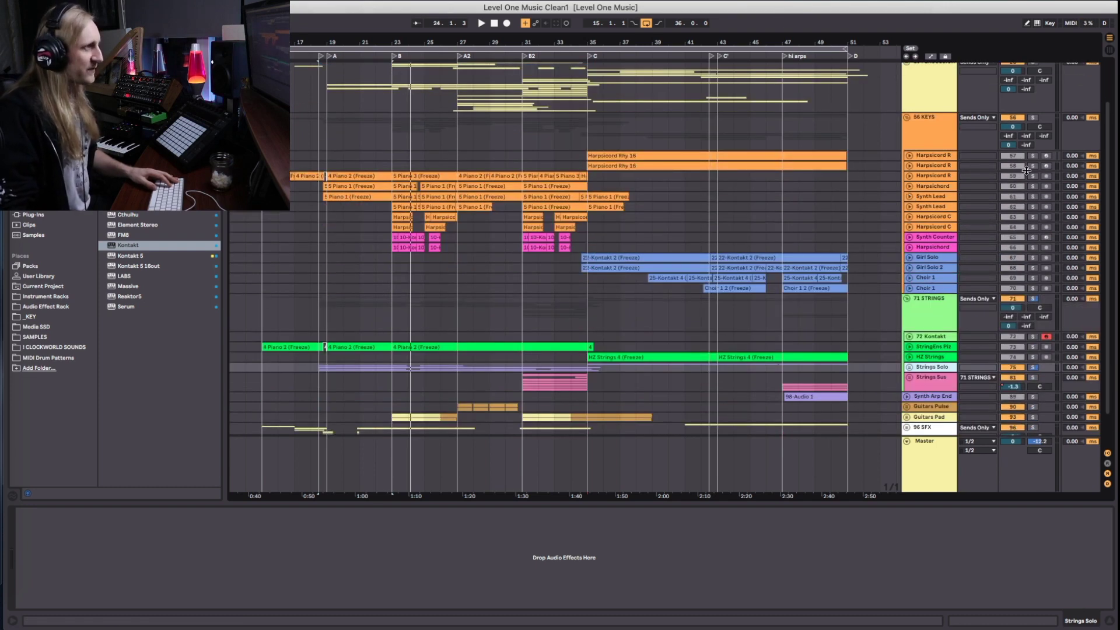
# Solo the orange harpsichord and synth lead parts in KEYS, unfold the group's tracks and play from section A
pyautogui.click(1033, 176)
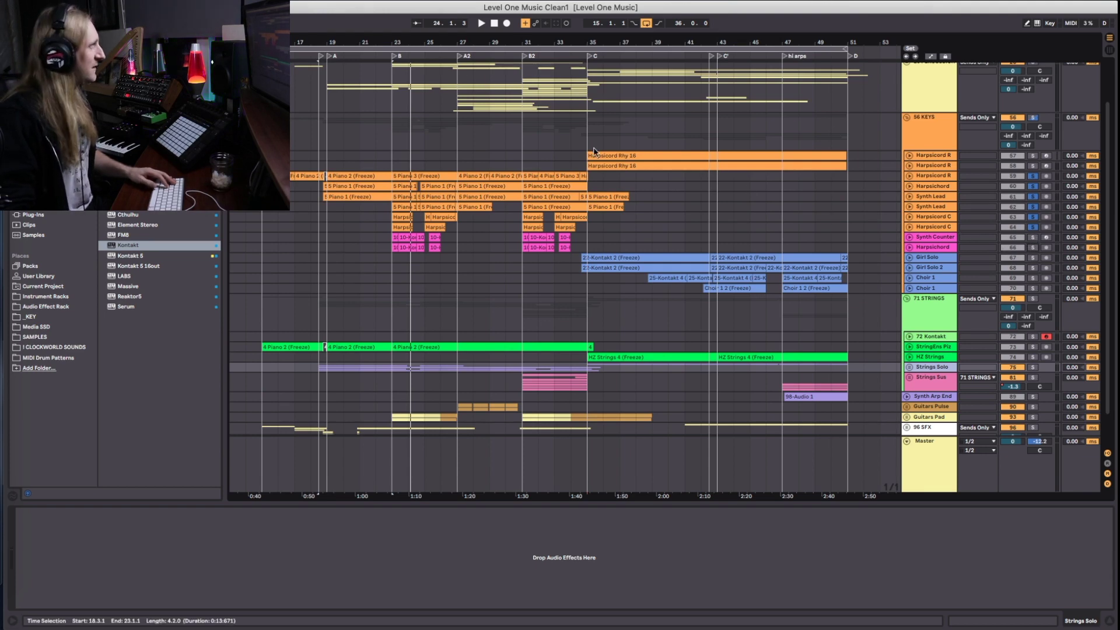
pyautogui.keyDown('alt'); pyautogui.click(909, 197); pyautogui.keyUp('alt')
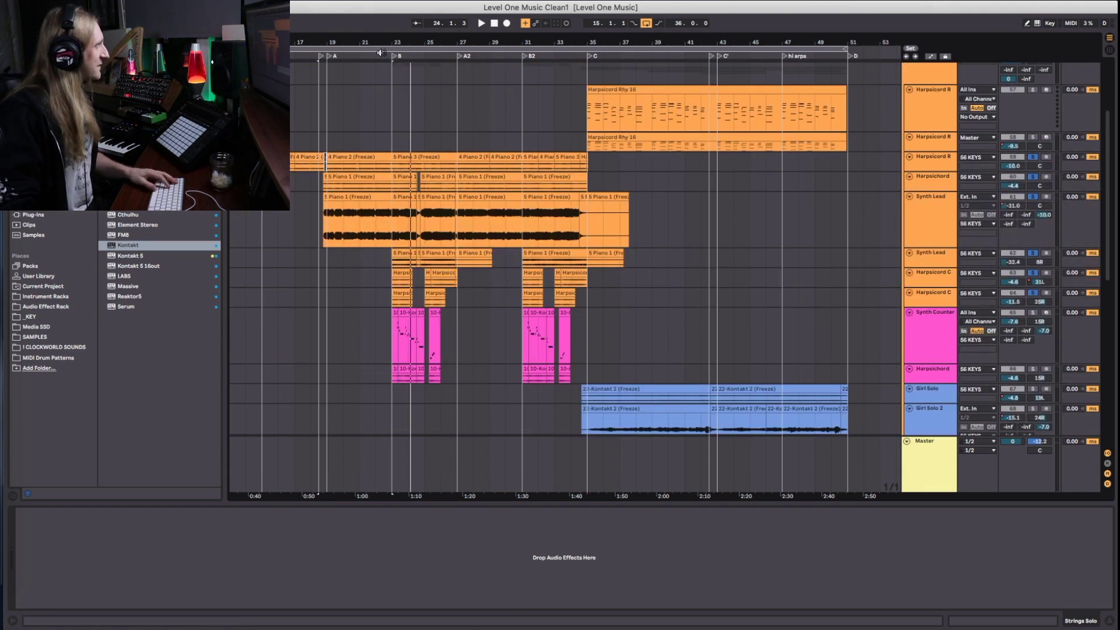
pyautogui.click(335, 57)
pyautogui.press('space')
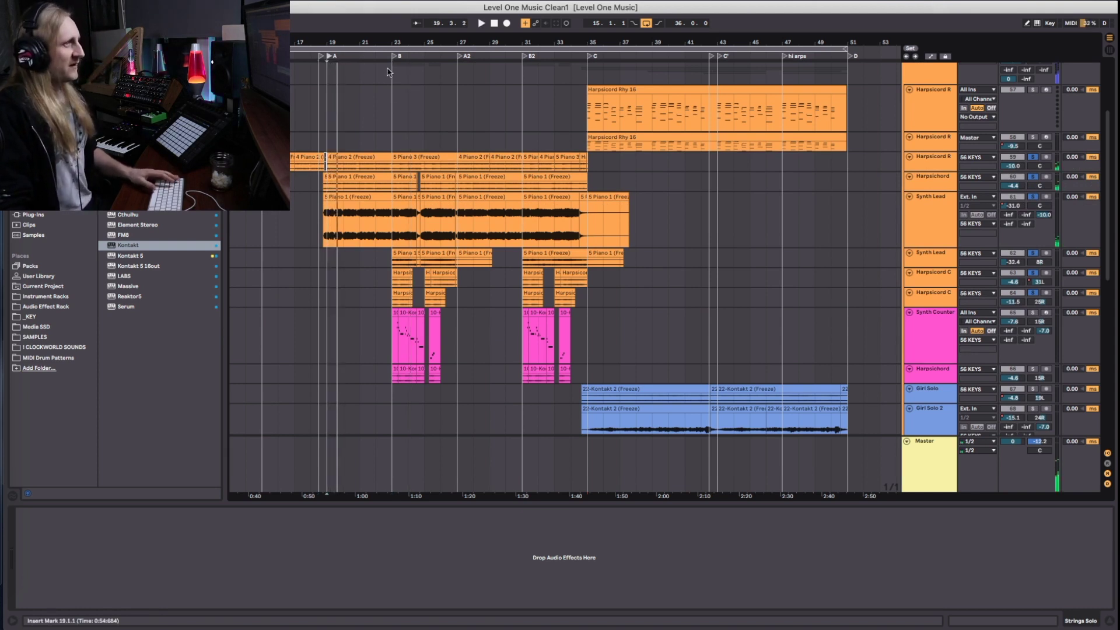
# Play the soloed keys from section B, add the pink Synth Counter and Harpsichord tracks to the solo, and replay the section
pyautogui.click(394, 58)
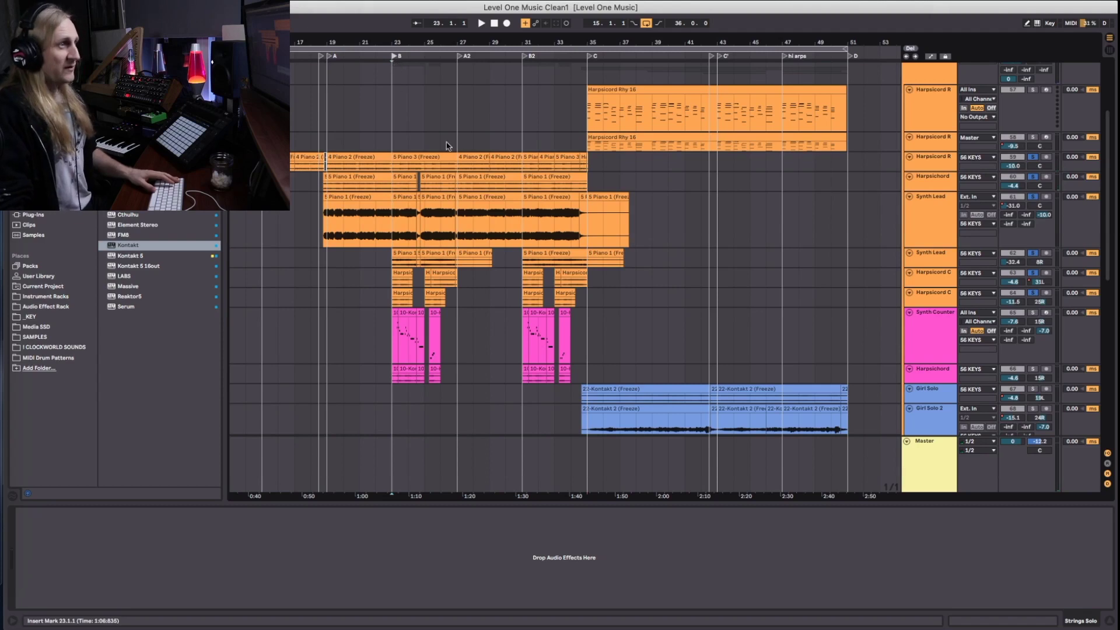
pyautogui.press('space')
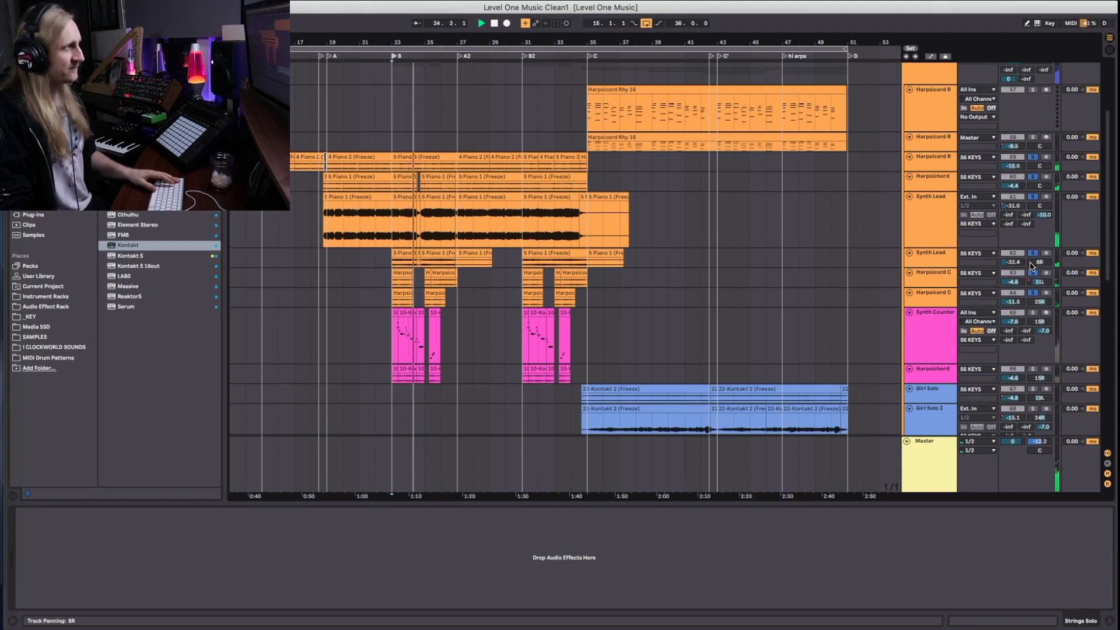
pyautogui.scroll(-2, 1033, 309)
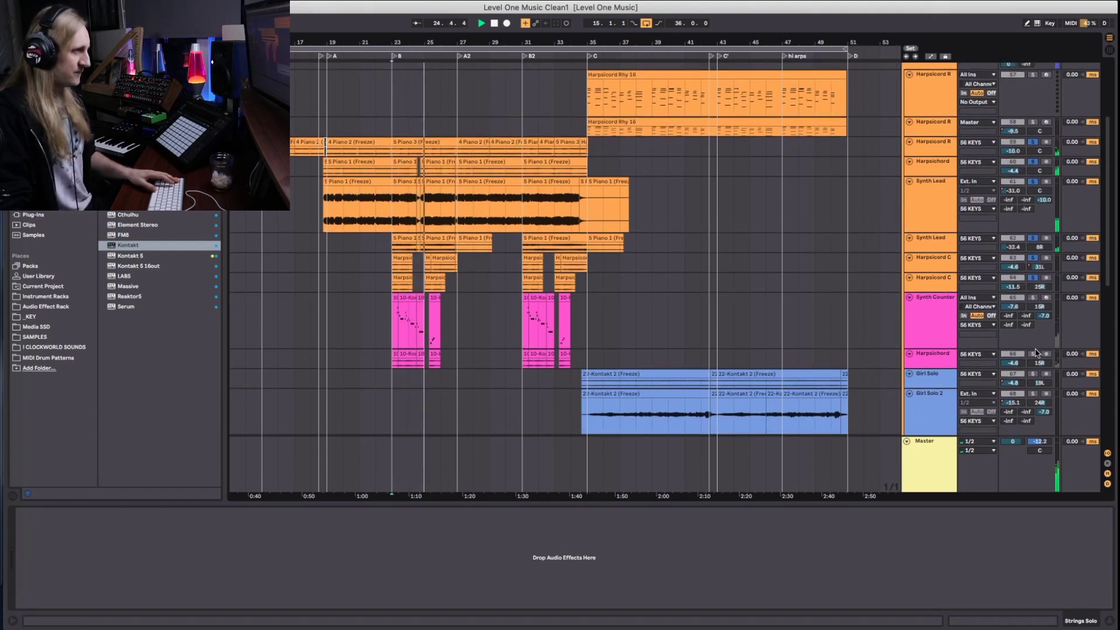
pyautogui.press('space')
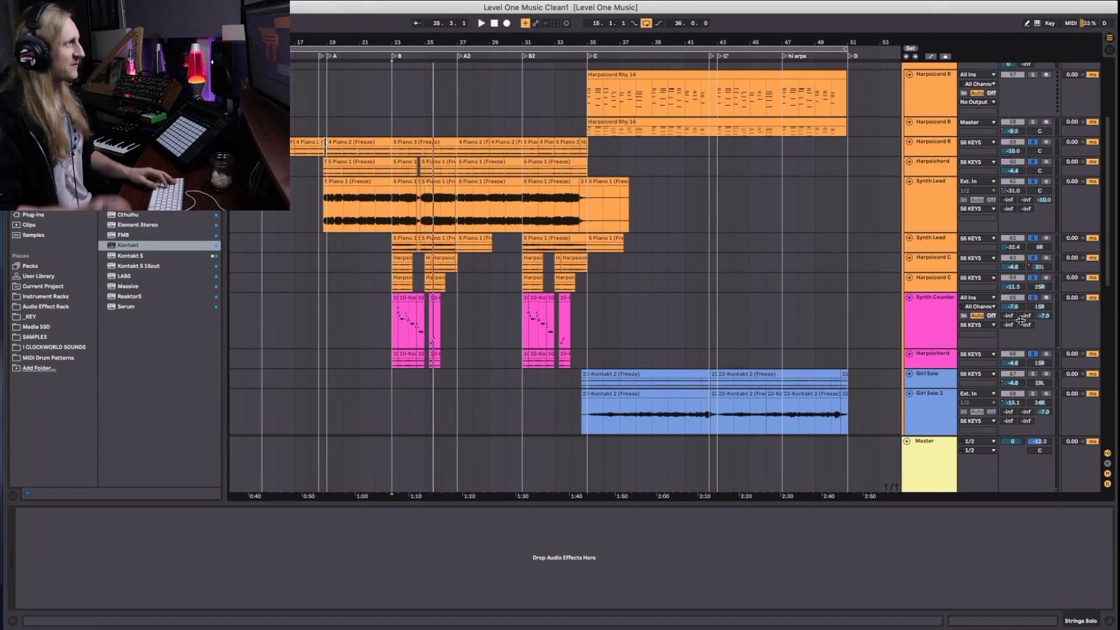
pyautogui.click(395, 57)
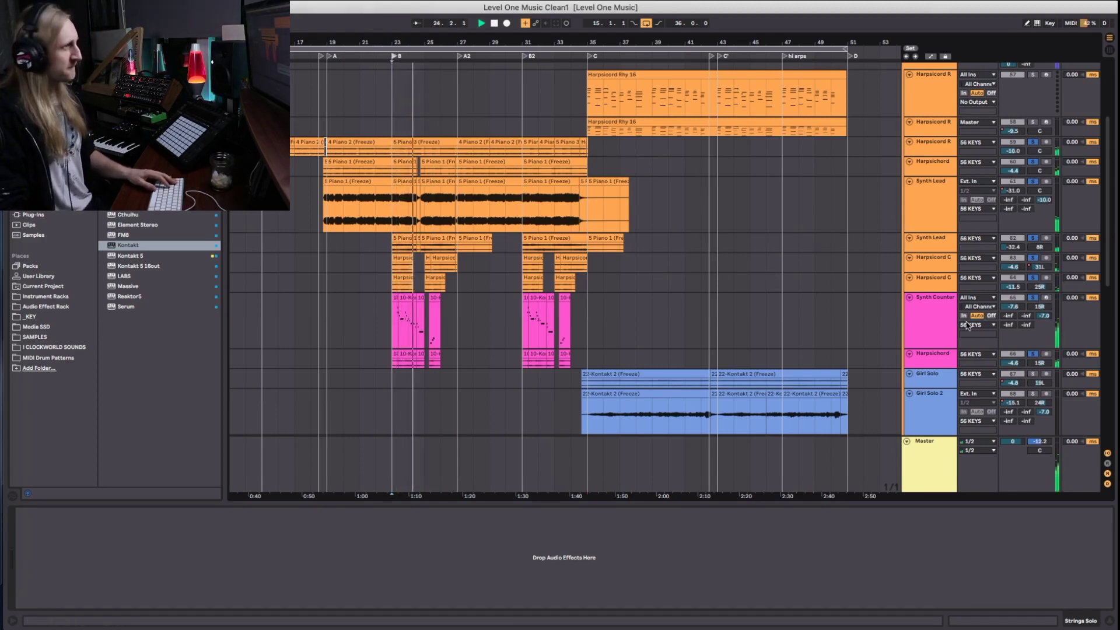
# Open Serum on the Synth Counter track, reposition its window and inspect oscillator B's unison and detune settings
pyautogui.click(689, 318)
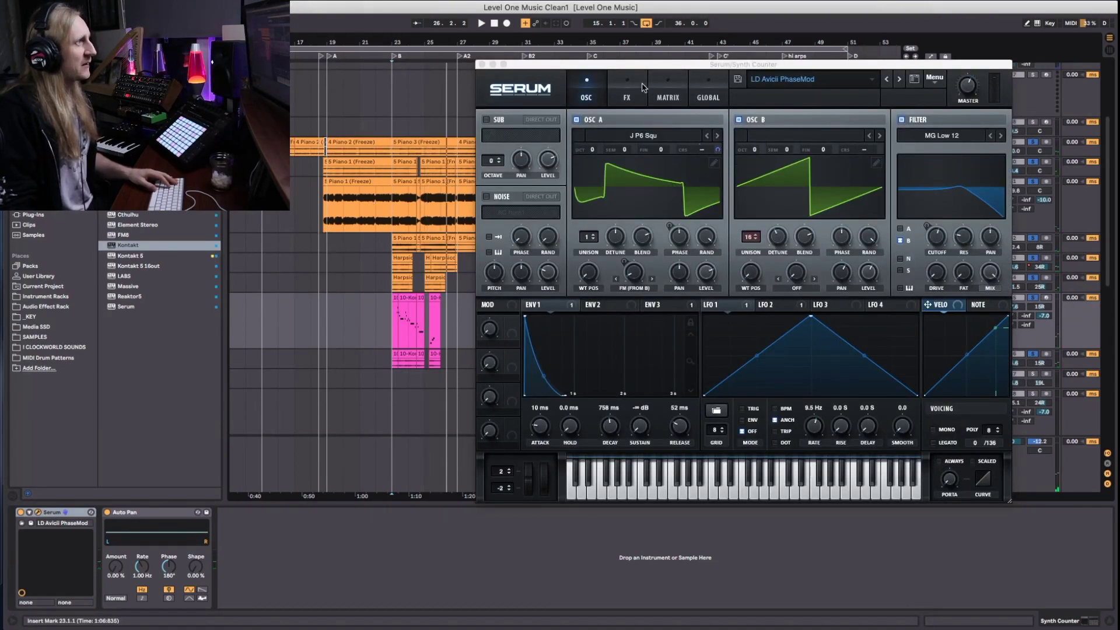
pyautogui.moveTo(747, 65); pyautogui.dragTo(674, 99)
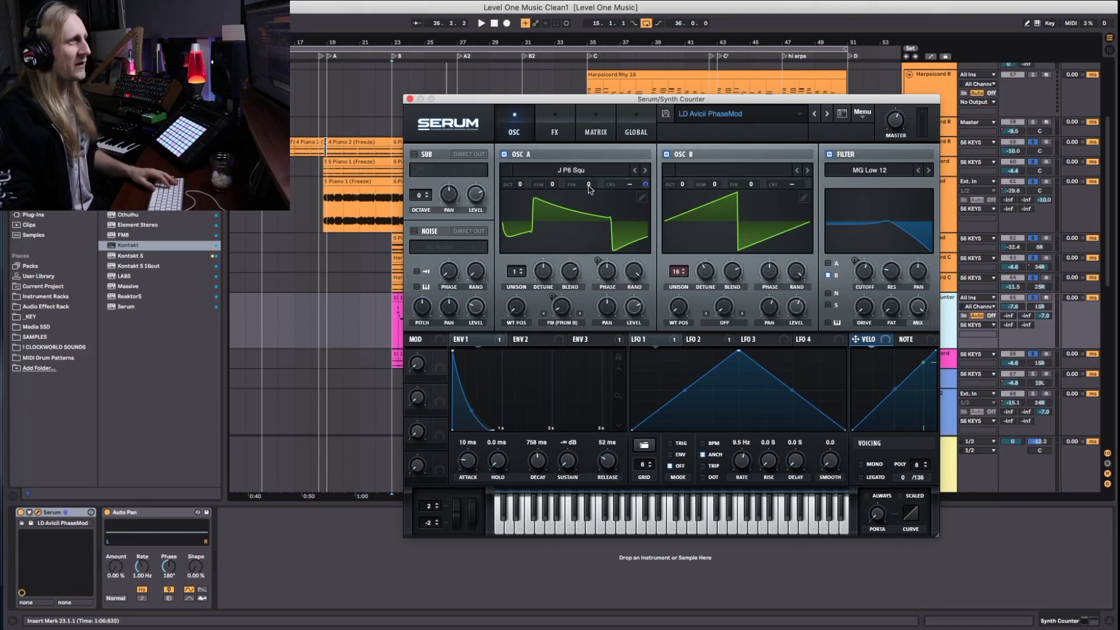
pyautogui.moveTo(692, 98); pyautogui.dragTo(527, 60)
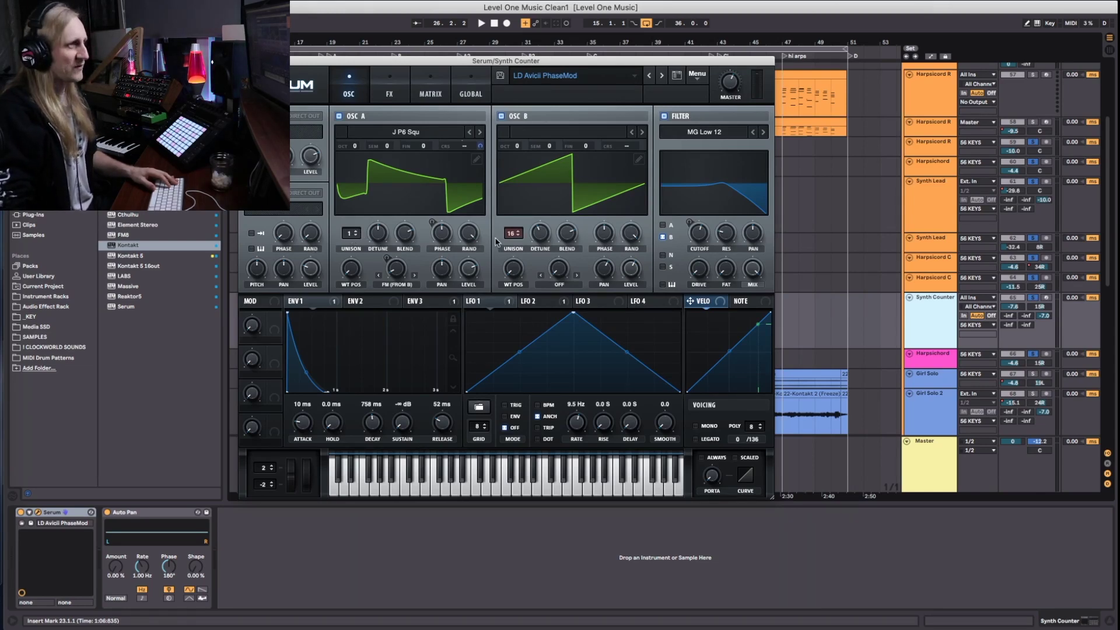
pyautogui.click(515, 234)
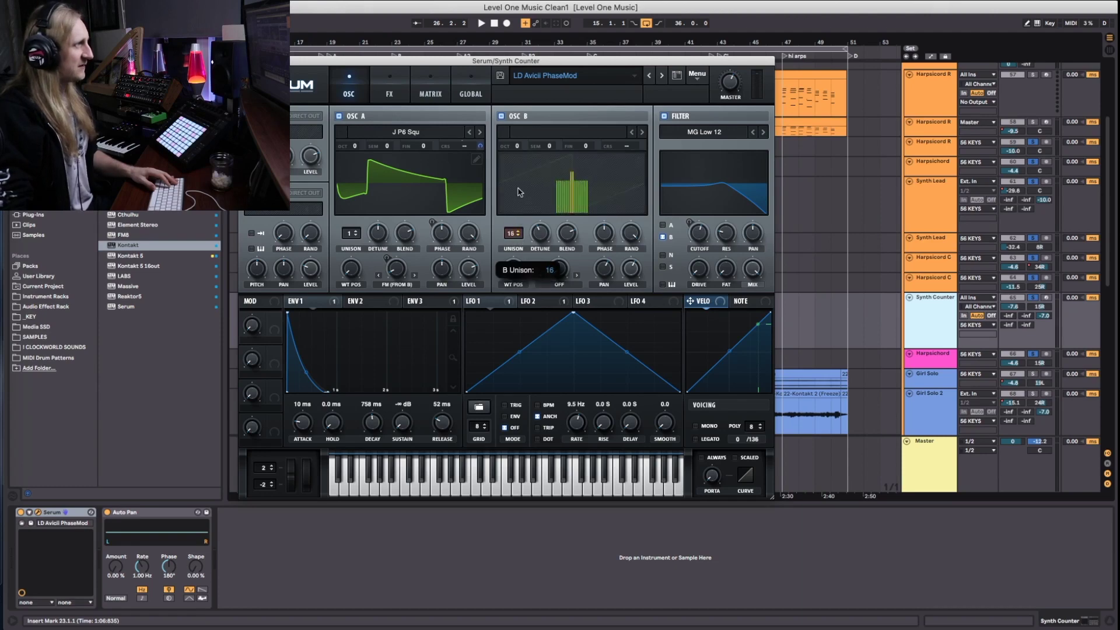
pyautogui.moveTo(544, 236); pyautogui.dragTo(541, 232)
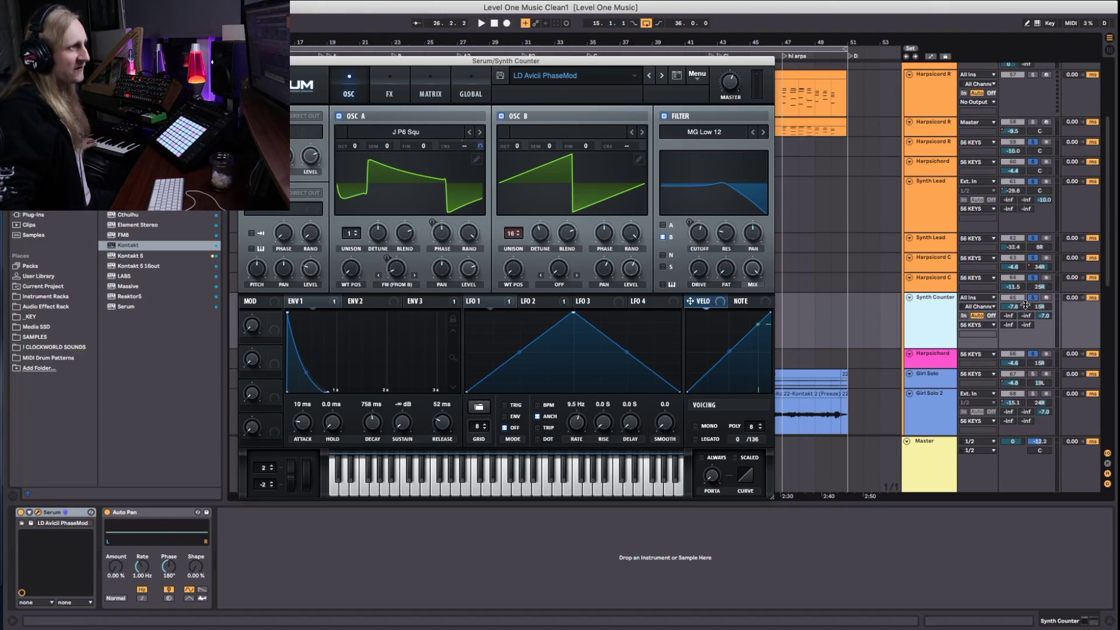
pyautogui.moveTo(711, 61); pyautogui.dragTo(804, 73)
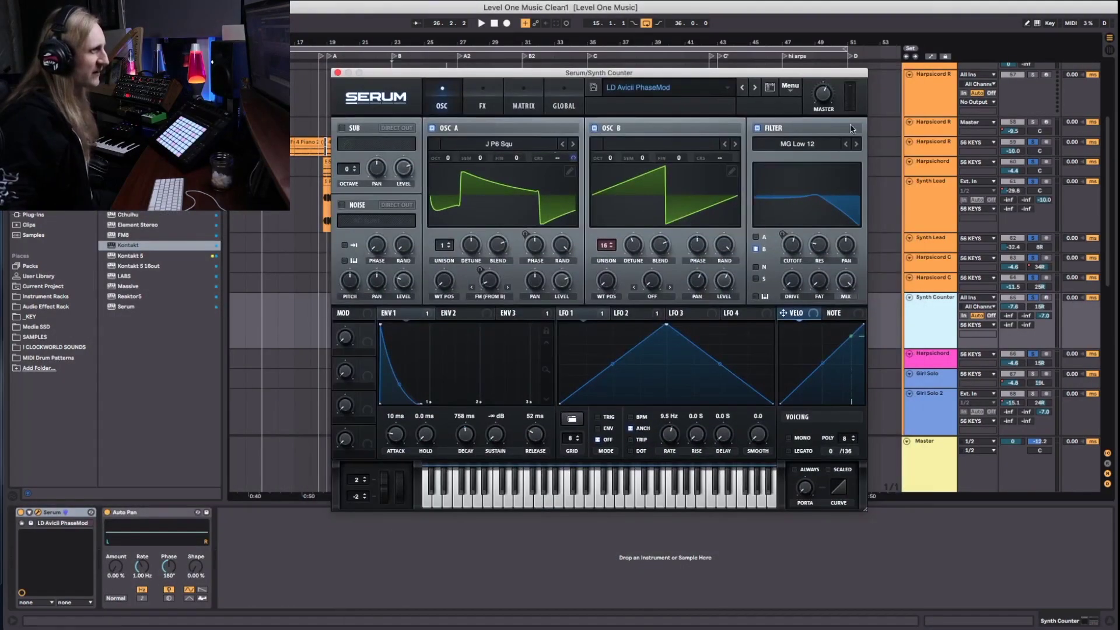
# Arm Synth Counter for live playing, set Envelope 1's sustain to 0.0 dB and vary LFO 1's modulation depth on oscillator A's phase
pyautogui.click(1048, 299)
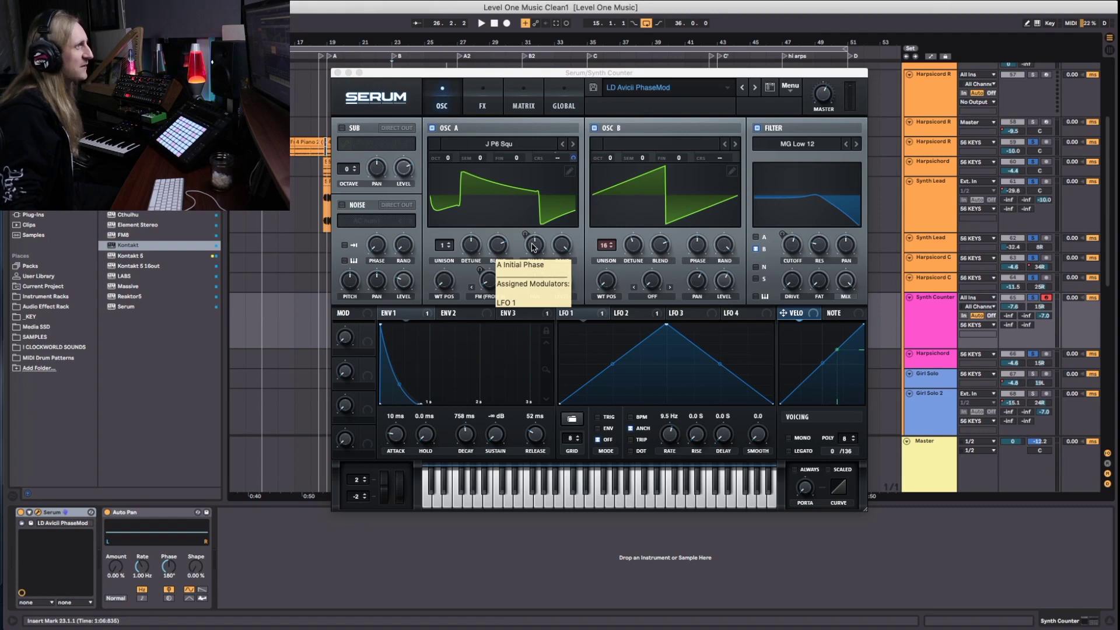
pyautogui.click(573, 313)
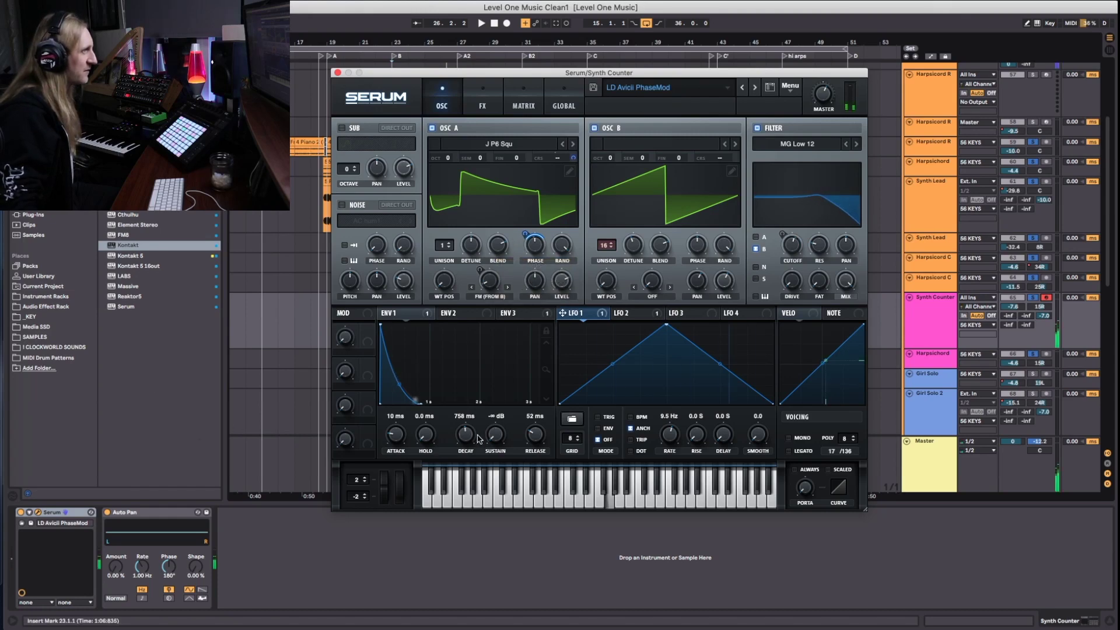
pyautogui.moveTo(498, 442); pyautogui.dragTo(494, 294)
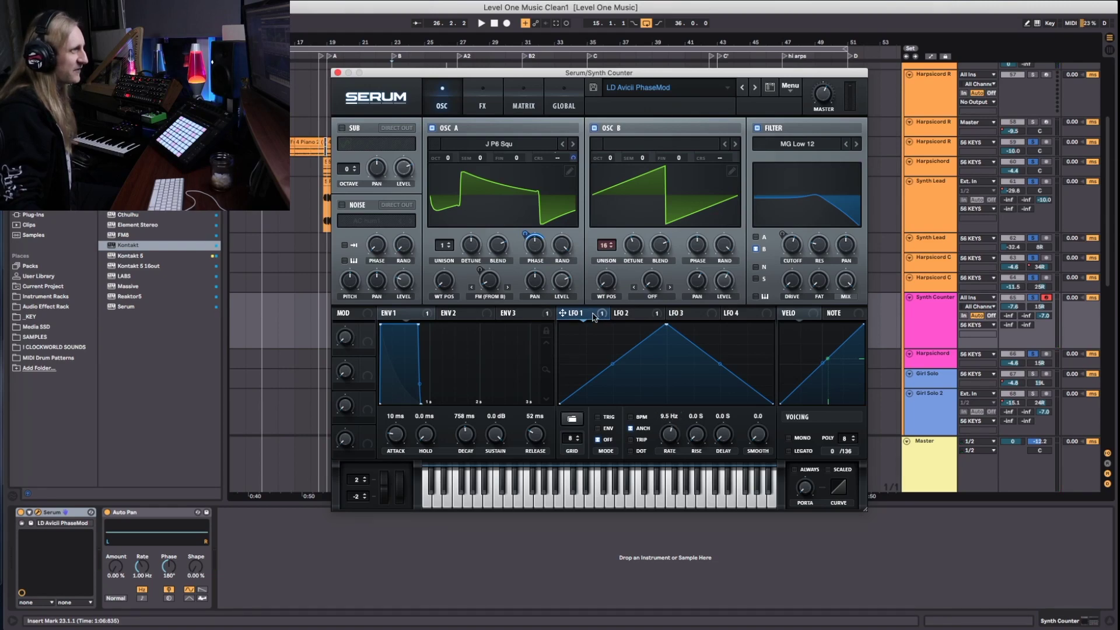
pyautogui.moveTo(522, 229); pyautogui.dragTo(523, 231)
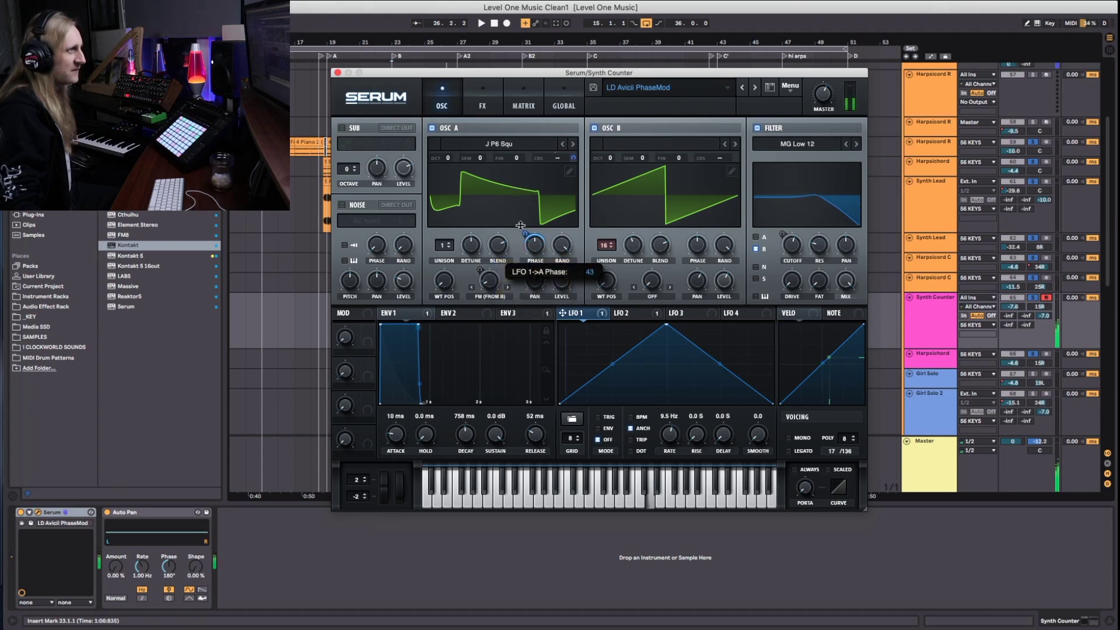
pyautogui.moveTo(520, 200)
pyautogui.mouseDown()
pyautogui.moveTo(523, 215)
pyautogui.moveTo(528, 202)
pyautogui.mouseUp()
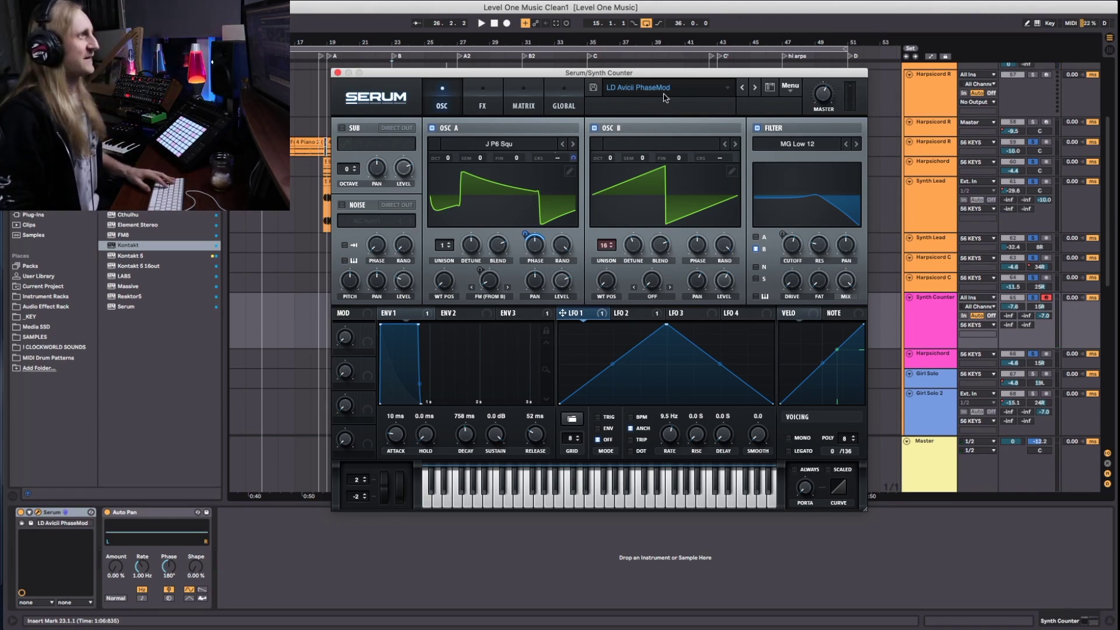
# Close the Serum window and fold all tracks in the arrangement to a compact view
pyautogui.click(336, 73)
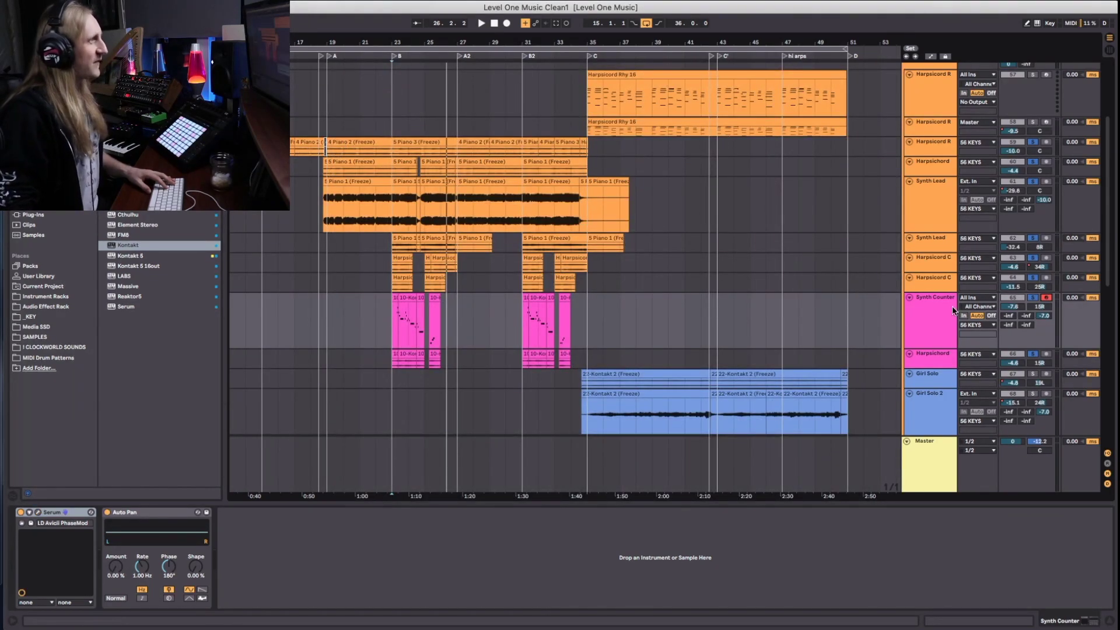
pyautogui.keyDown('alt'); pyautogui.click(909, 299); pyautogui.keyUp('alt')
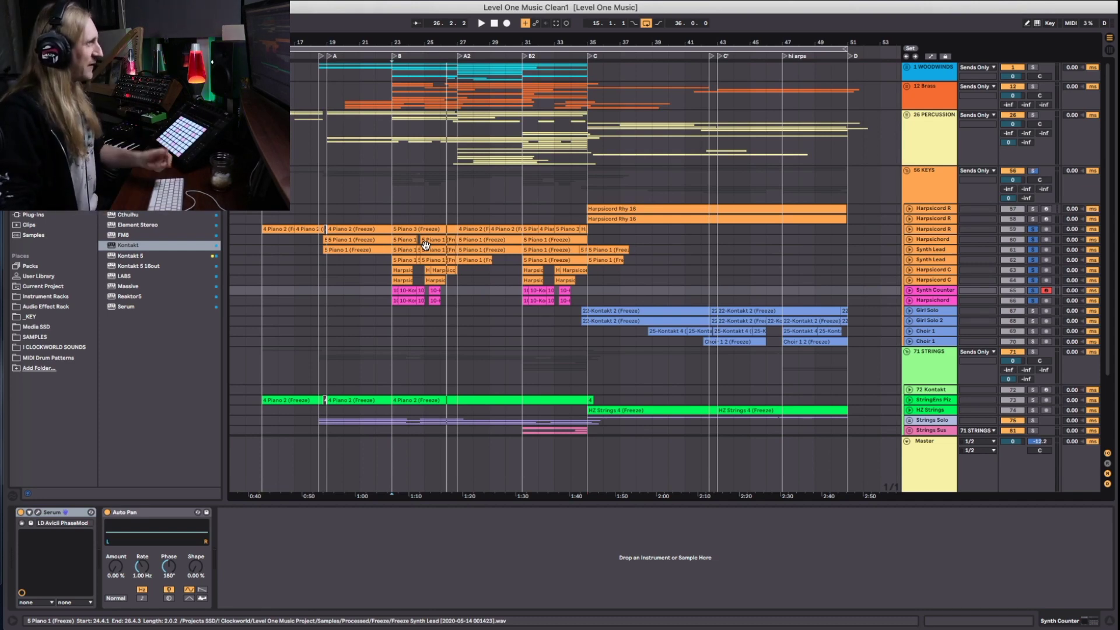
pyautogui.scroll(-3, 476, 241)
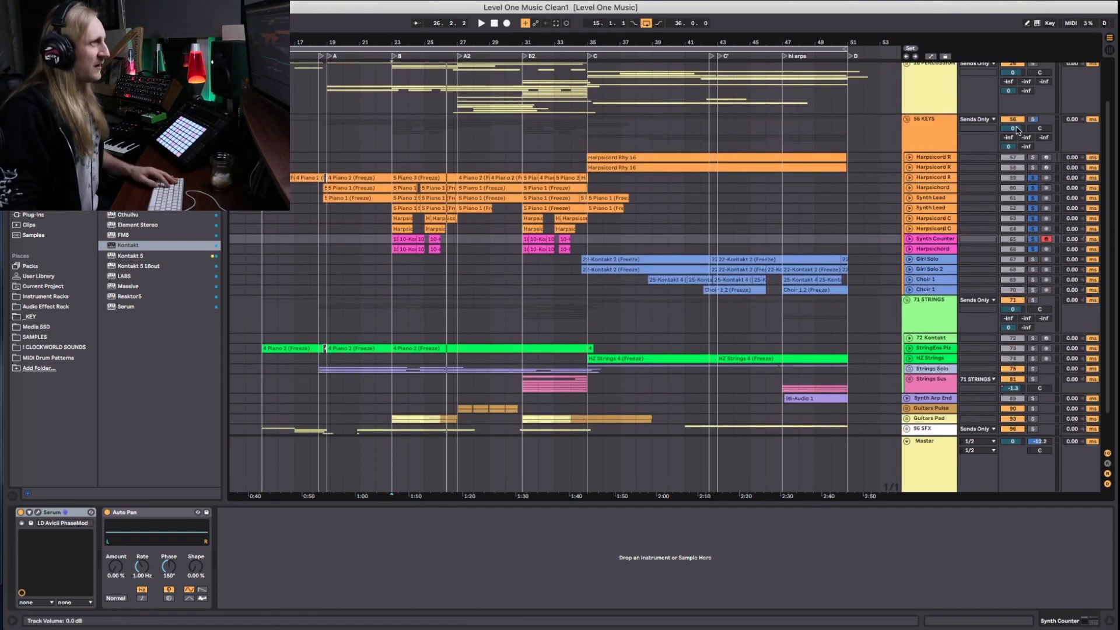
# Solo the whole KEYS and STRINGS groups together and play them from section A into section B
pyautogui.click(1035, 120)
pyautogui.scroll(-3, 981, 211)
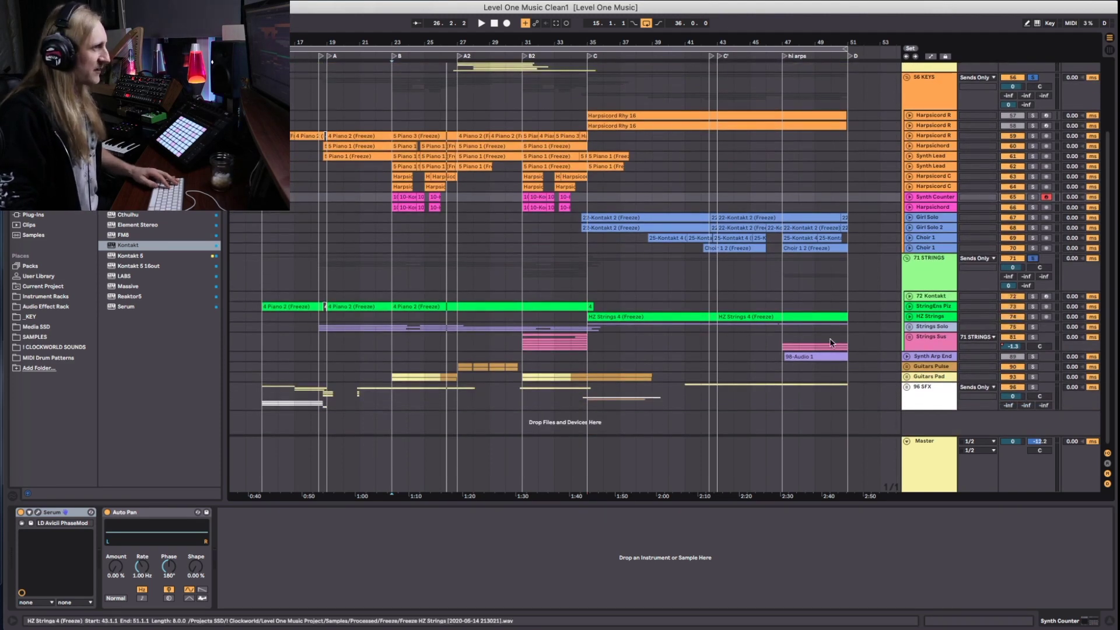
pyautogui.click(333, 58)
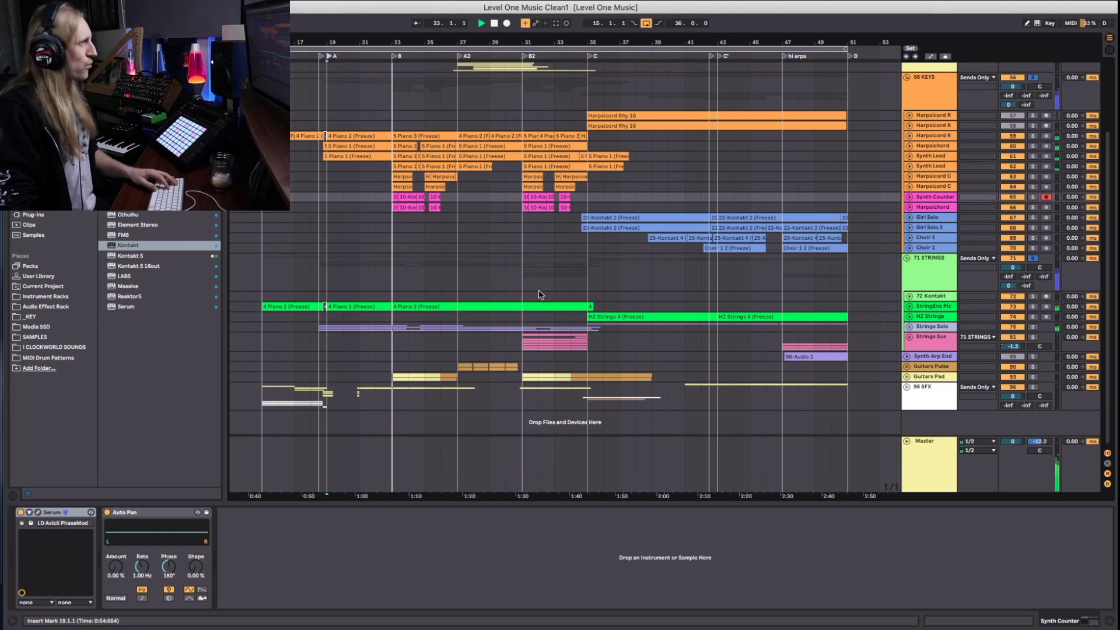
pyautogui.press('space')
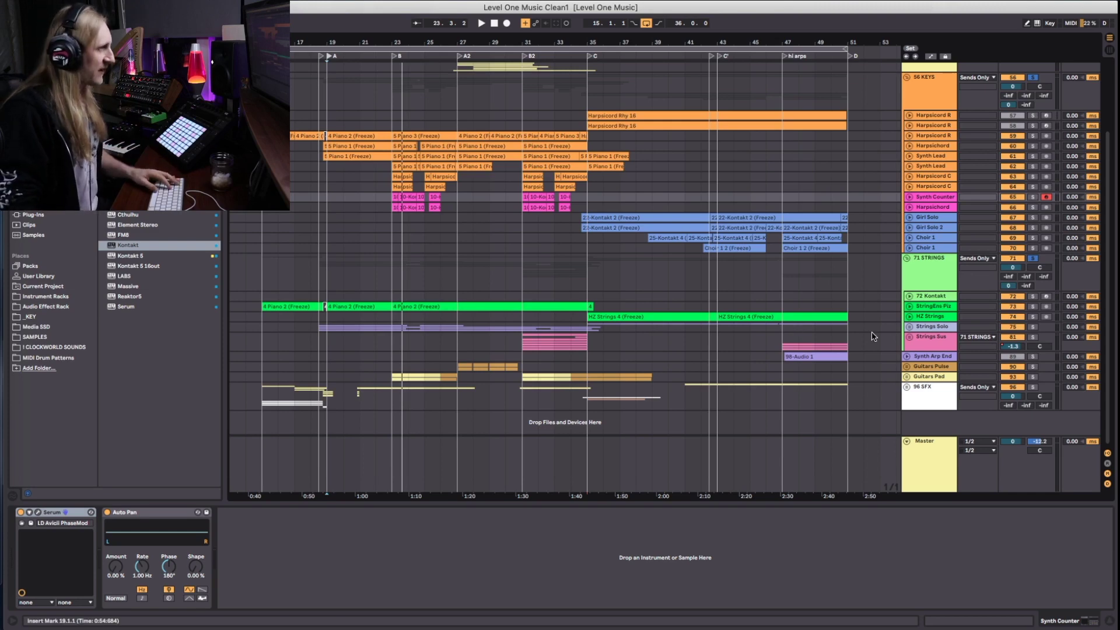
# Unfold the Strings Sus group and select its section B2 range from bar 31 to bar 35
pyautogui.click(909, 338)
pyautogui.scroll(-3, 846, 324)
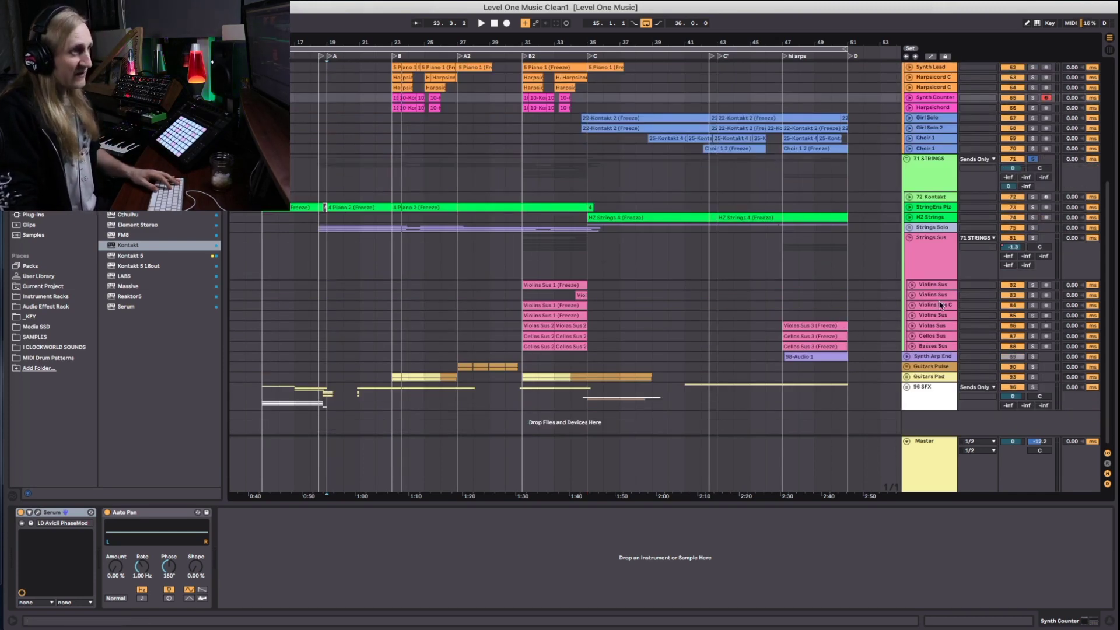
pyautogui.click(565, 257)
pyautogui.moveTo(461, 127); pyautogui.dragTo(578, 119)
pyautogui.scroll(10, 565, 174)
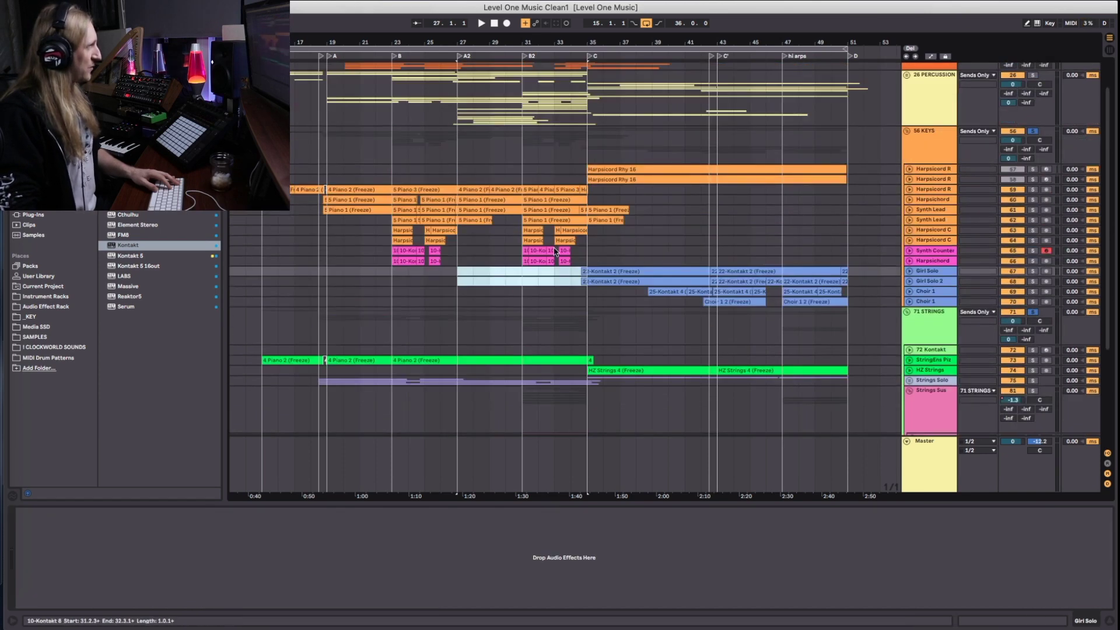
pyautogui.scroll(-10, 553, 251)
pyautogui.click(534, 264)
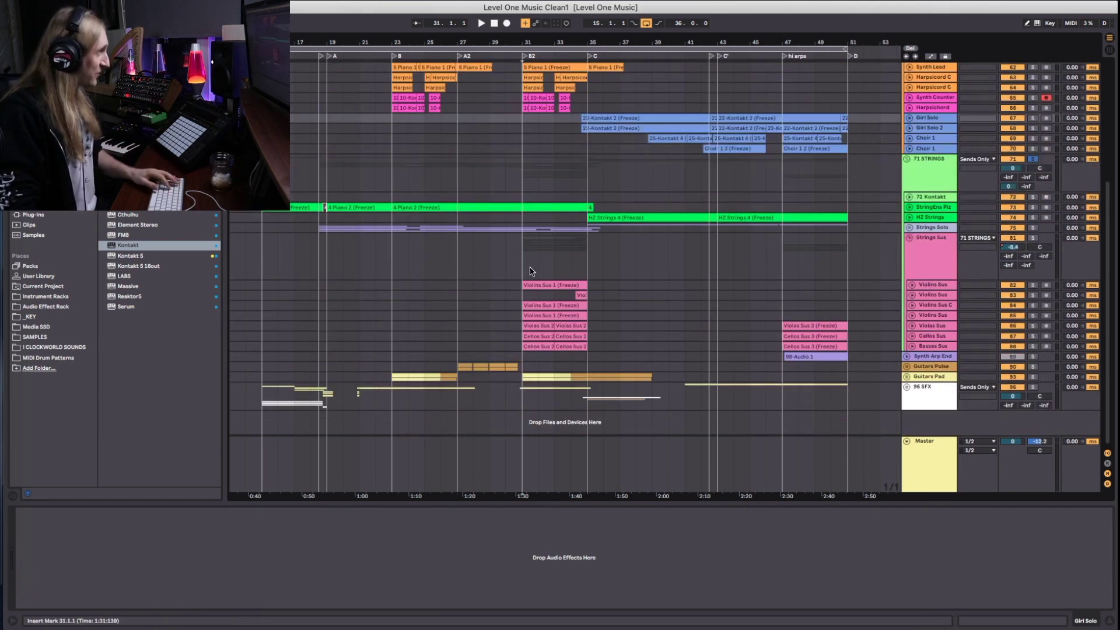
pyautogui.moveTo(523, 278); pyautogui.dragTo(587, 295)
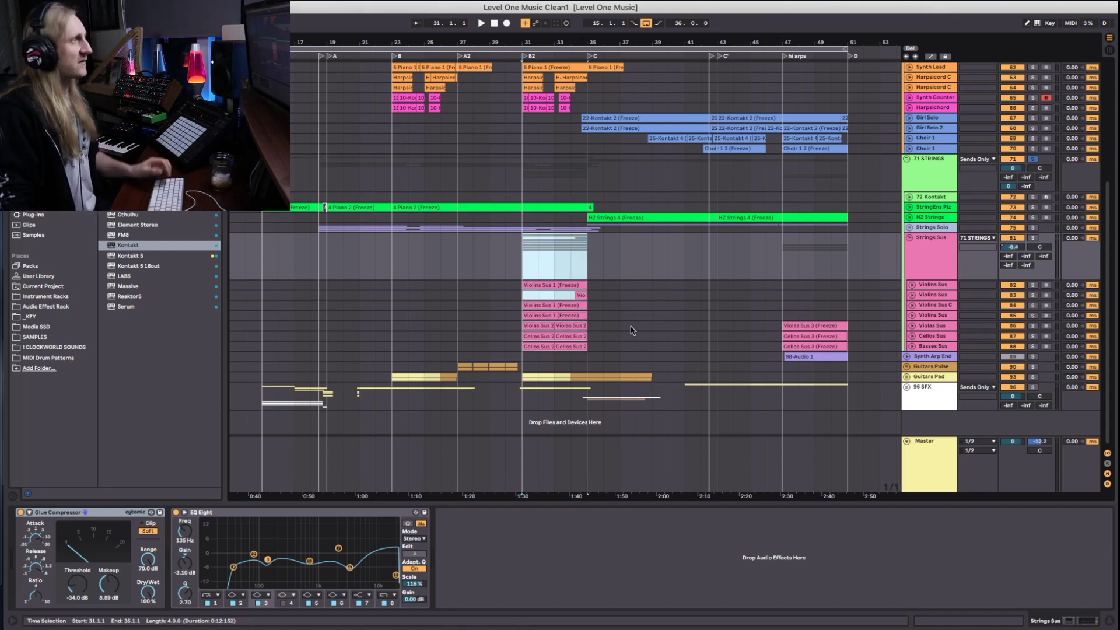
# Play section B2, solo the Strings Sus group within it and raise its volume to 2.7 dB
pyautogui.press('space')
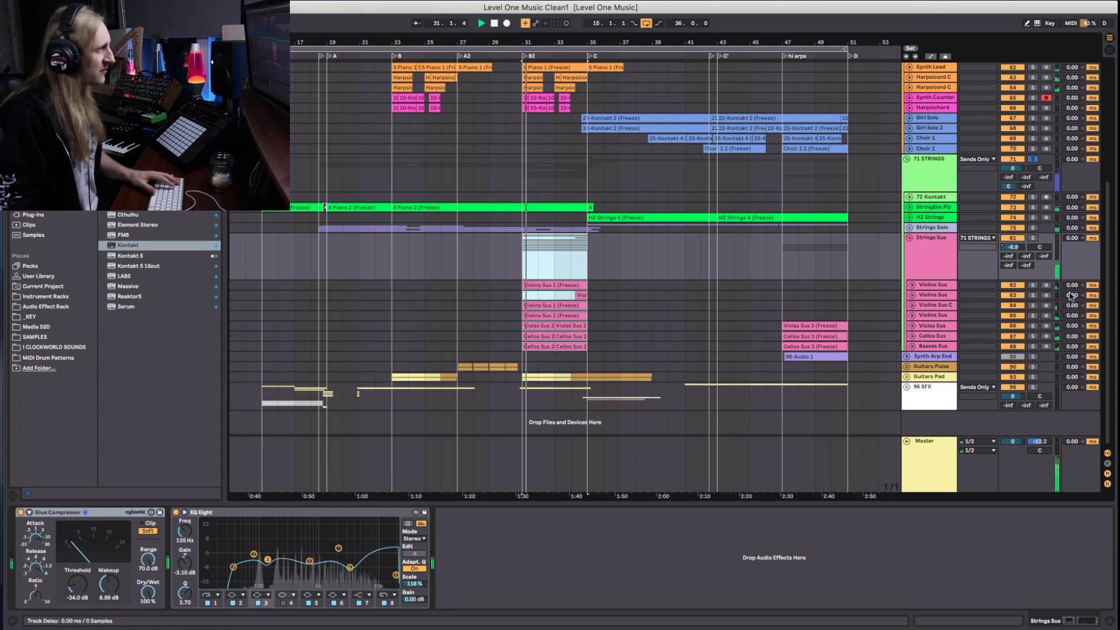
pyautogui.click(1033, 238)
pyautogui.moveTo(1013, 247)
pyautogui.mouseDown()
pyautogui.moveTo(1013, 233)
pyautogui.moveTo(1013, 245)
pyautogui.mouseUp()
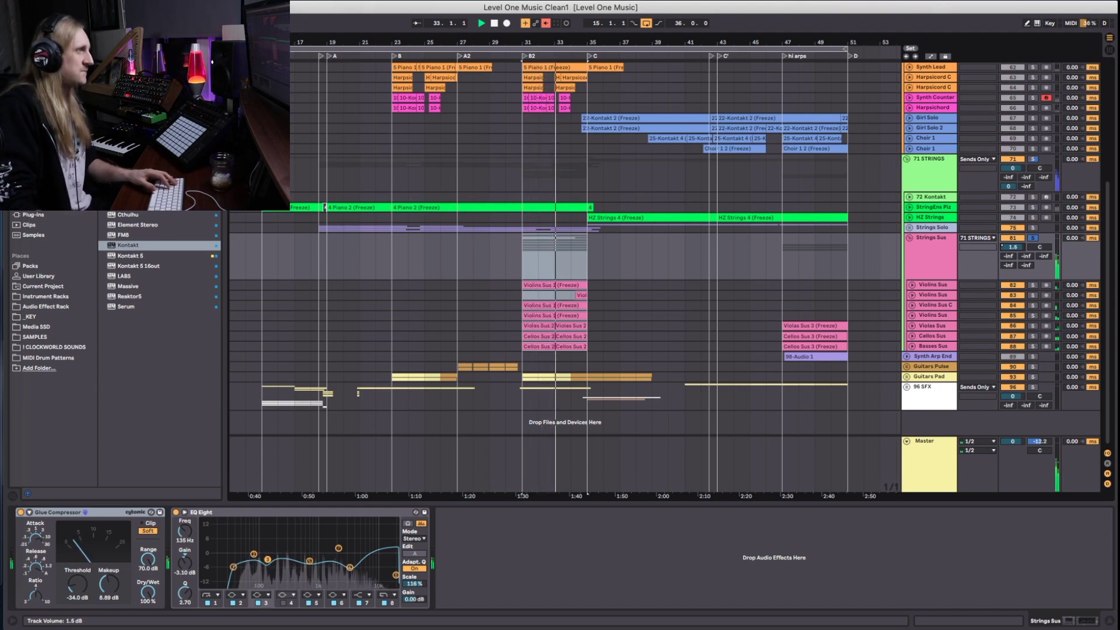
pyautogui.moveTo(1012, 247); pyautogui.dragTo(1013, 240)
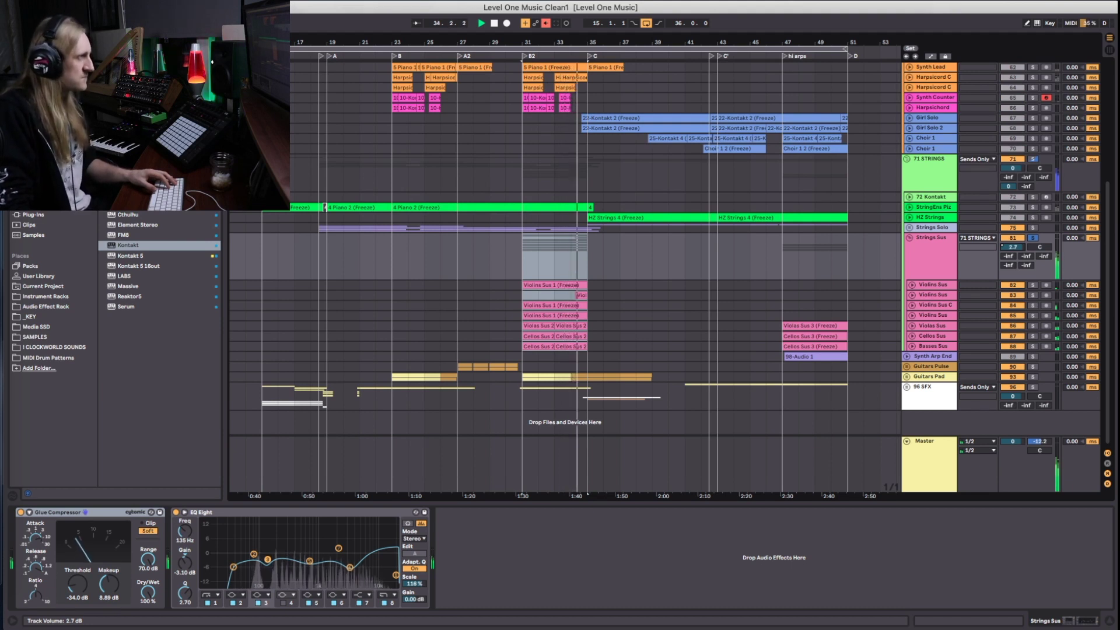
pyautogui.press('space')
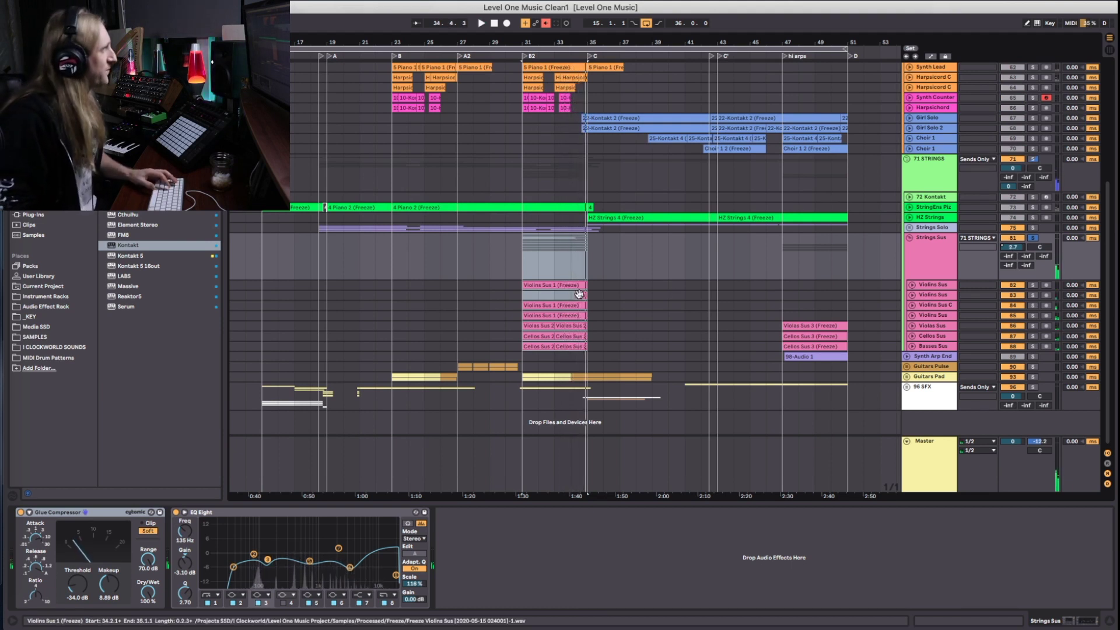
# Unfold the Guitars Pad group and display the arrangement's automation lanes
pyautogui.click(904, 378)
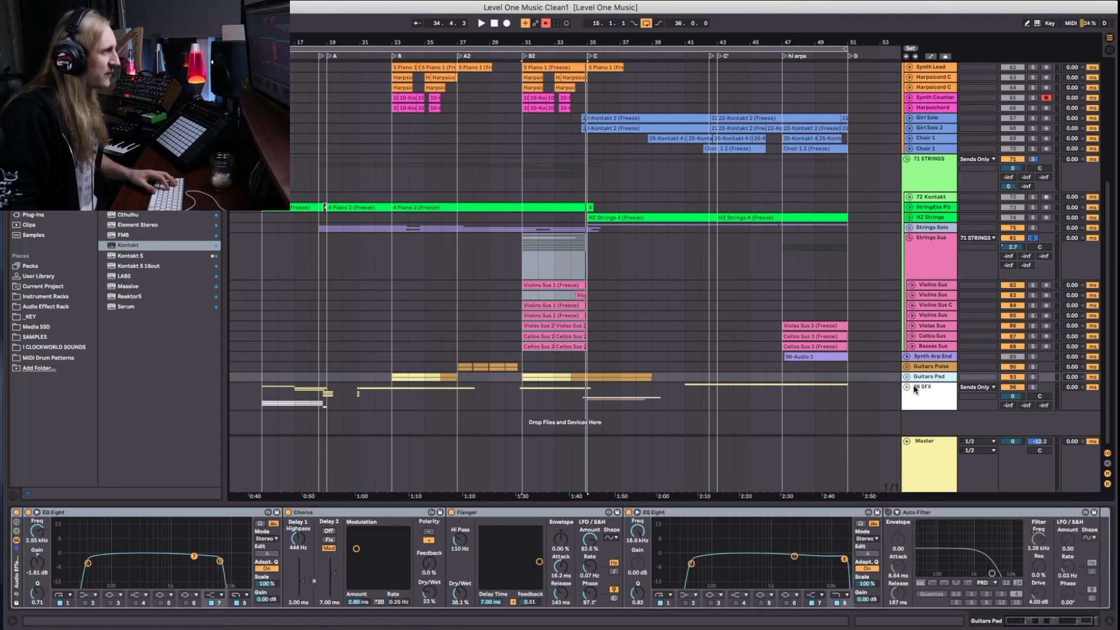
pyautogui.click(908, 379)
pyautogui.scroll(-3, 745, 137)
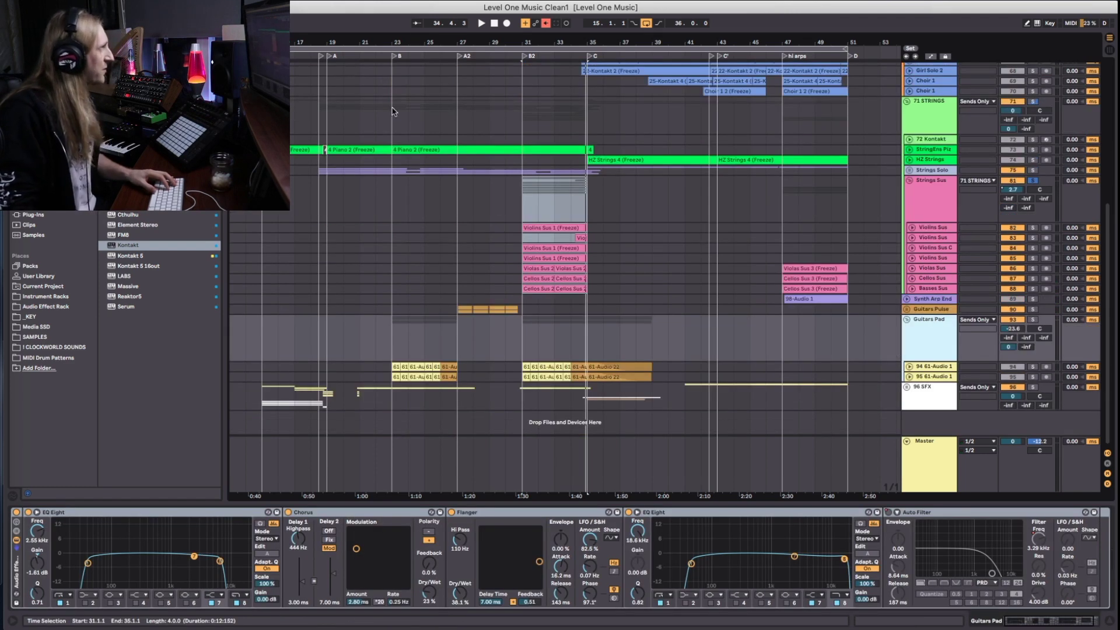
pyautogui.press('a')
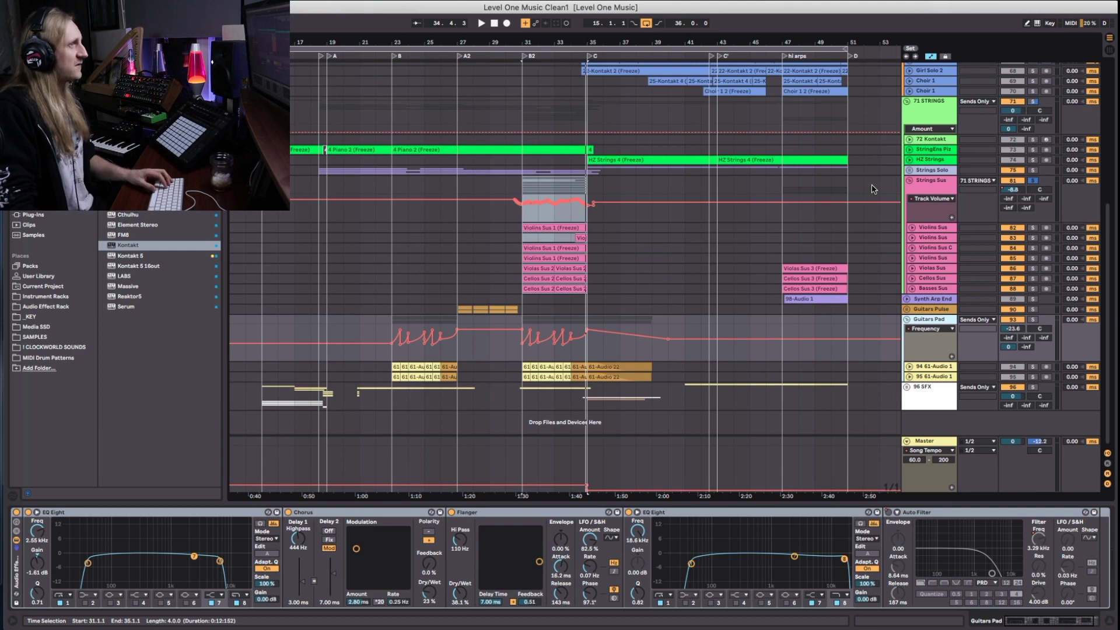
# Enlarge the Strings Sus lane to examine its Track Volume automation in section B2, and fold the group again
pyautogui.click(923, 196)
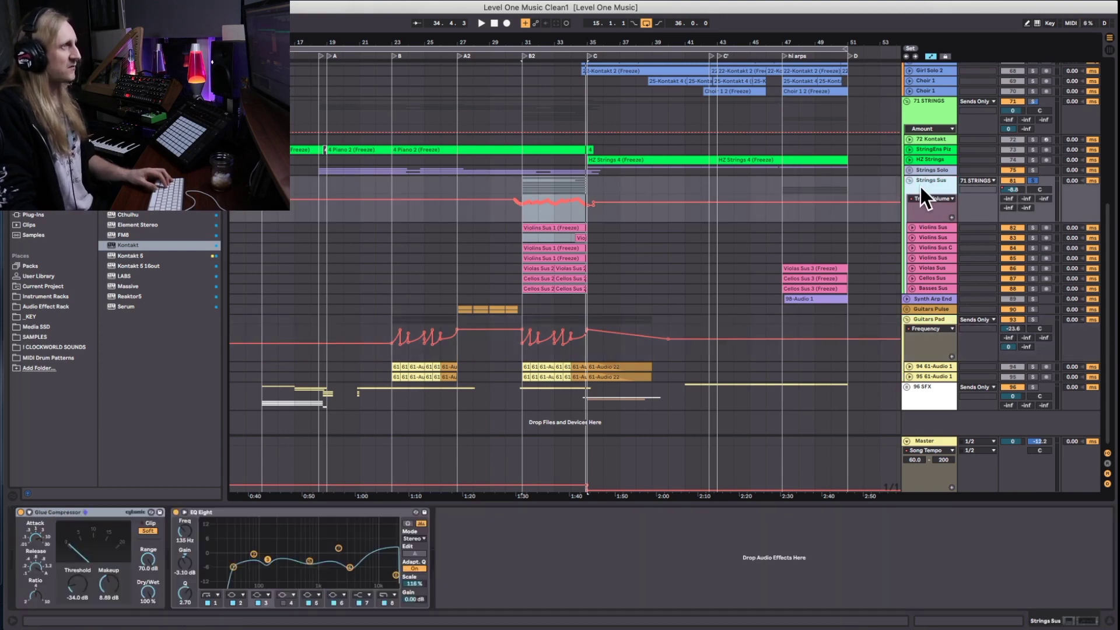
pyautogui.moveTo(920, 223); pyautogui.dragTo(927, 404)
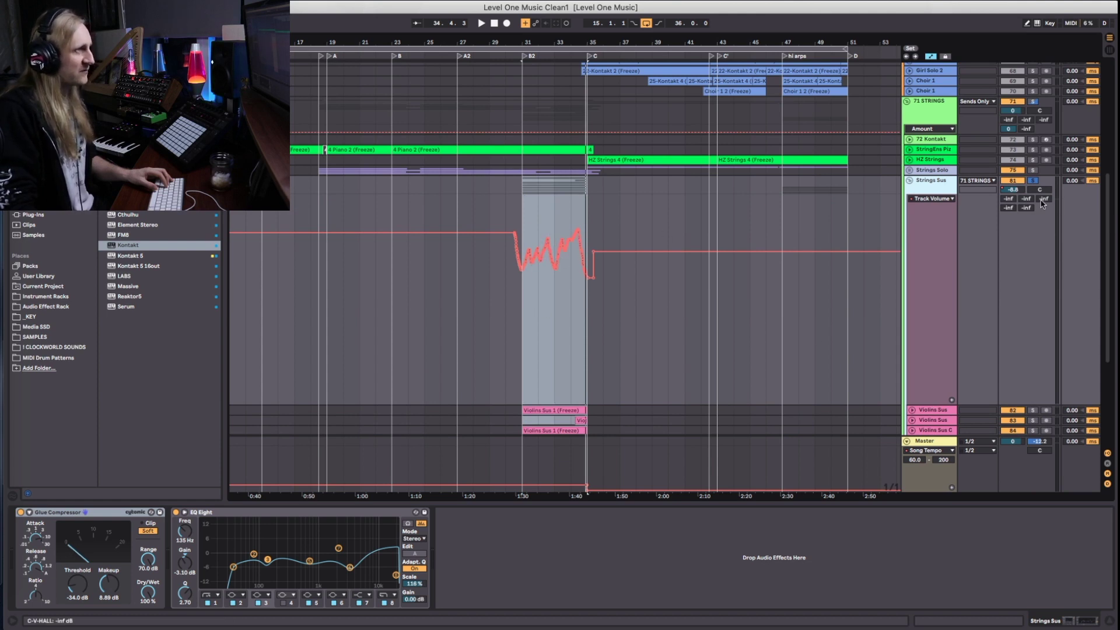
pyautogui.click(908, 181)
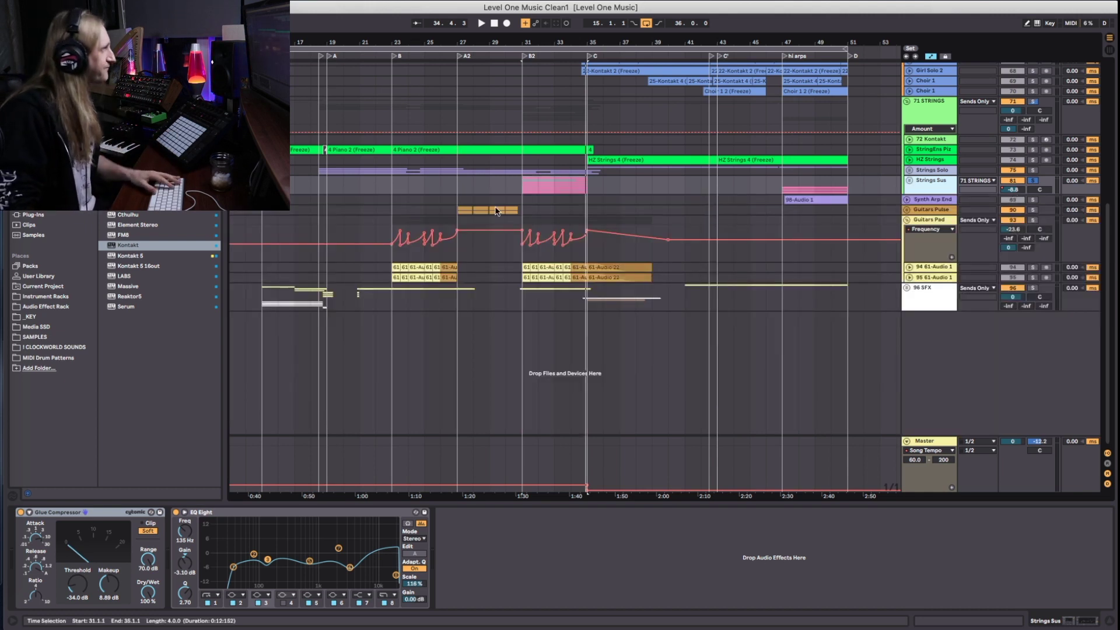
# Unfold both 61-Audio 1 tracks inside the Guitars Pad group to show their waveforms
pyautogui.click(886, 257)
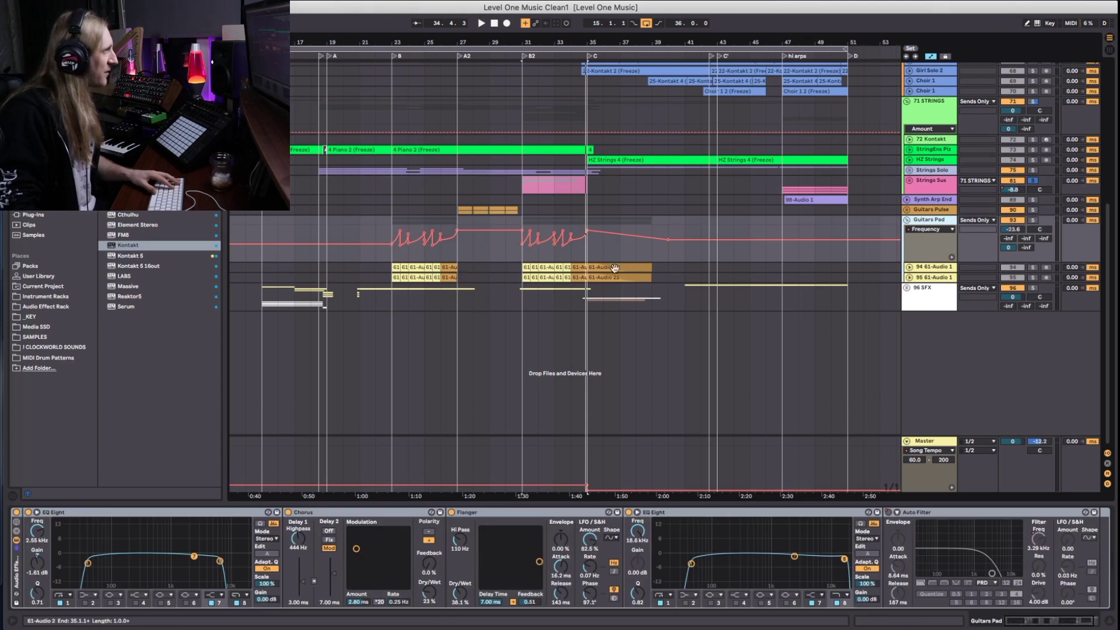
pyautogui.moveTo(909, 272); pyautogui.dragTo(914, 299)
pyautogui.click(909, 305)
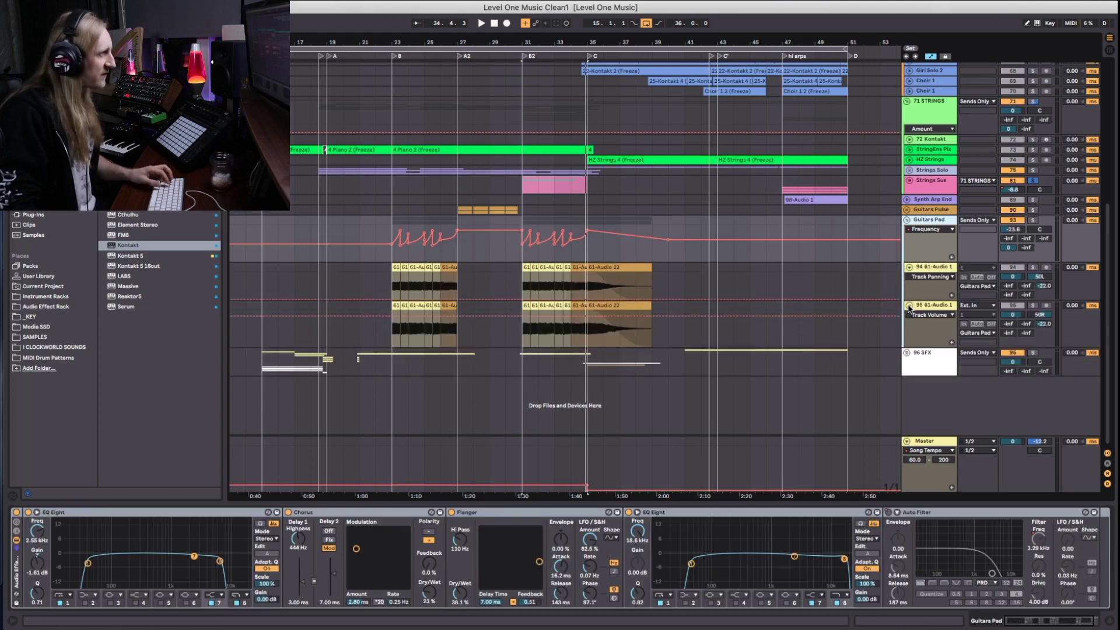
# Play the soloed Guitars Pad group from section B and raise its volume to hear it clearly
pyautogui.click(396, 268)
pyautogui.click(395, 326)
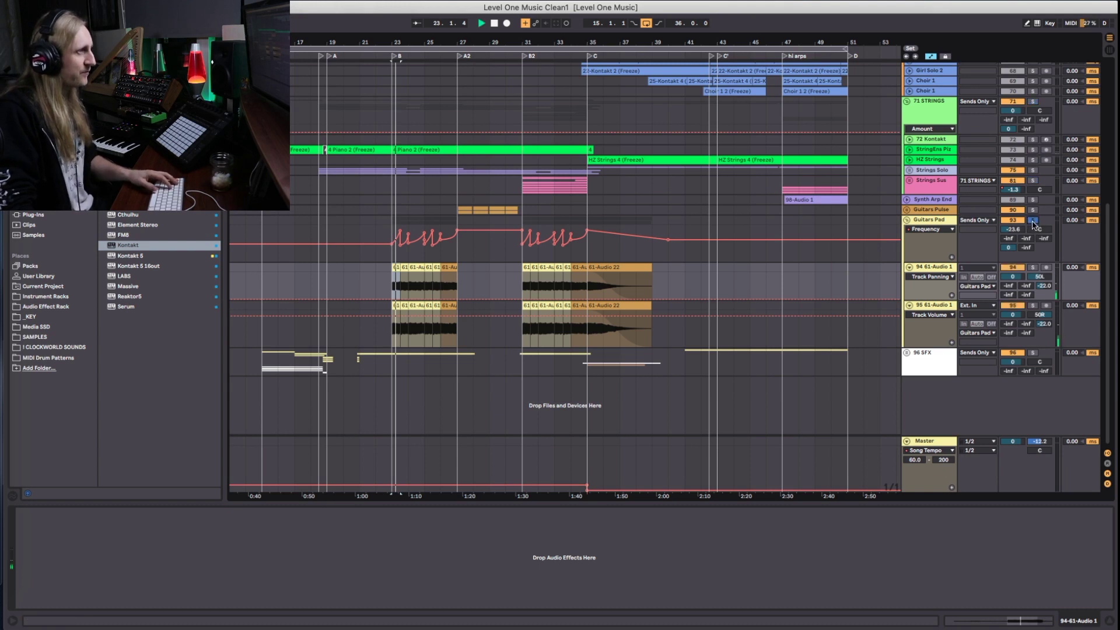
pyautogui.click(936, 220)
pyautogui.moveTo(1013, 229); pyautogui.dragTo(1013, 222)
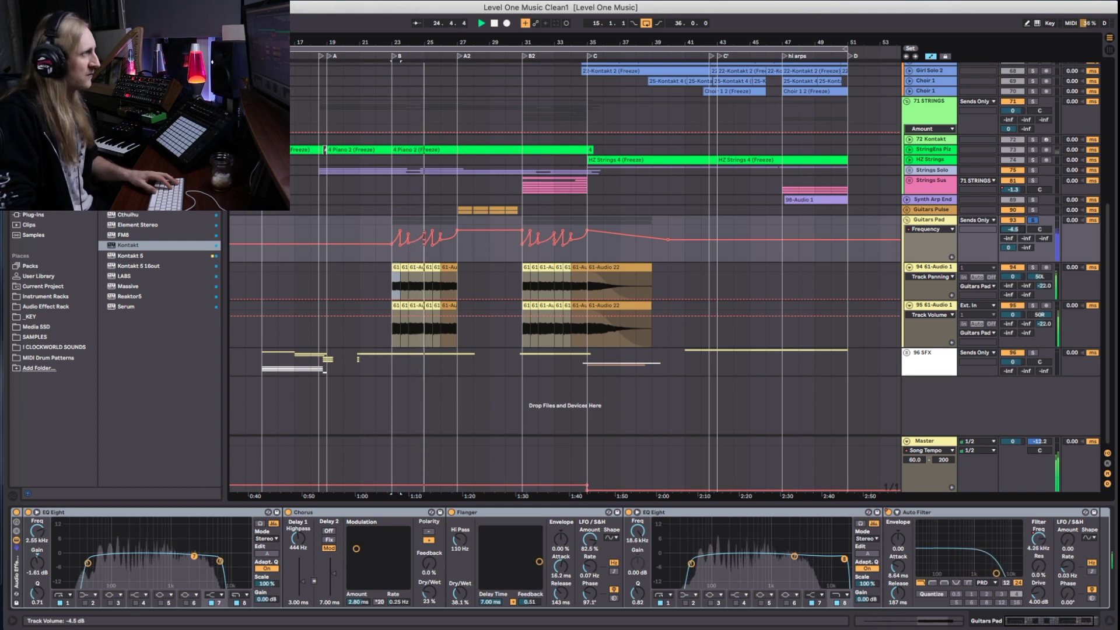
pyautogui.moveTo(1013, 230)
pyautogui.mouseDown()
pyautogui.moveTo(1013, 246)
pyautogui.moveTo(1008, 229)
pyautogui.mouseUp()
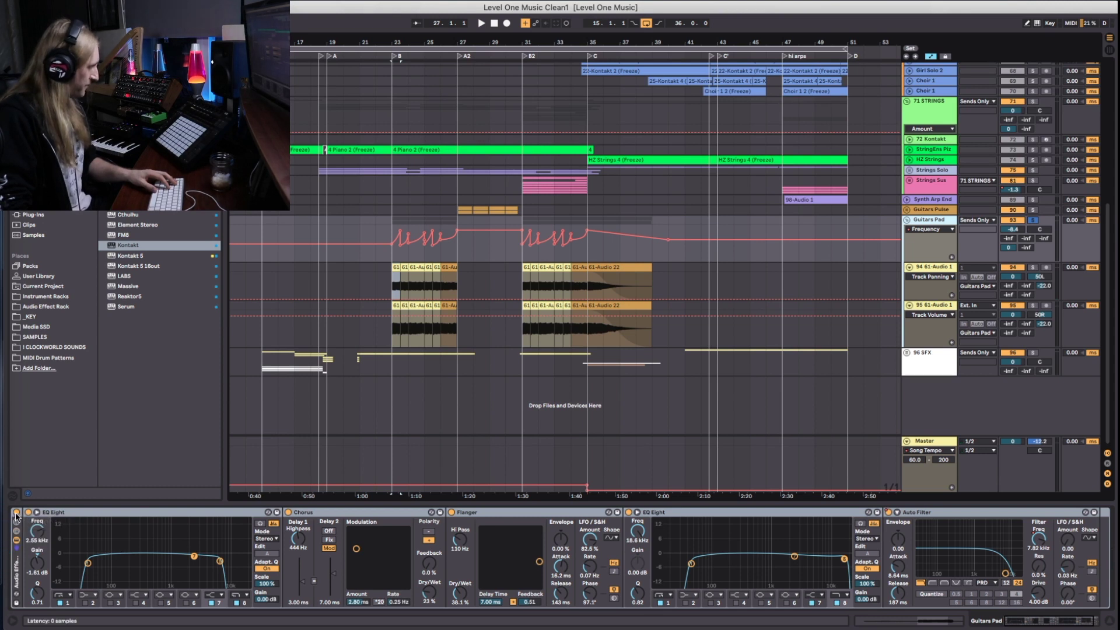
# Bypass the Guitars Pad audio effect rack and play the upper guitar track's section B range without effects
pyautogui.click(16, 513)
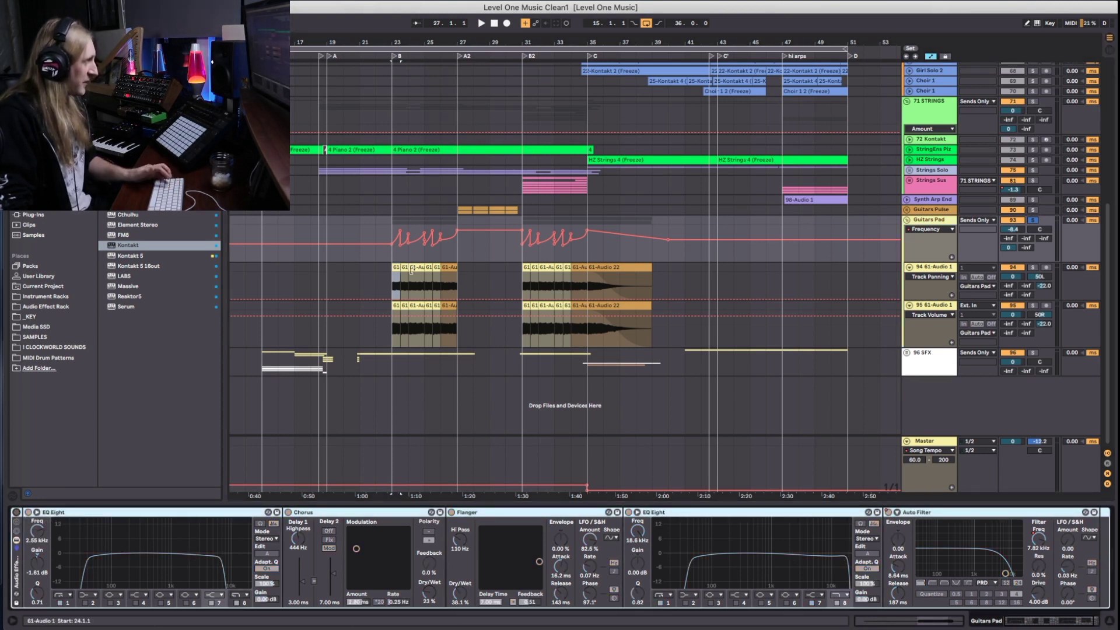
pyautogui.click(467, 271)
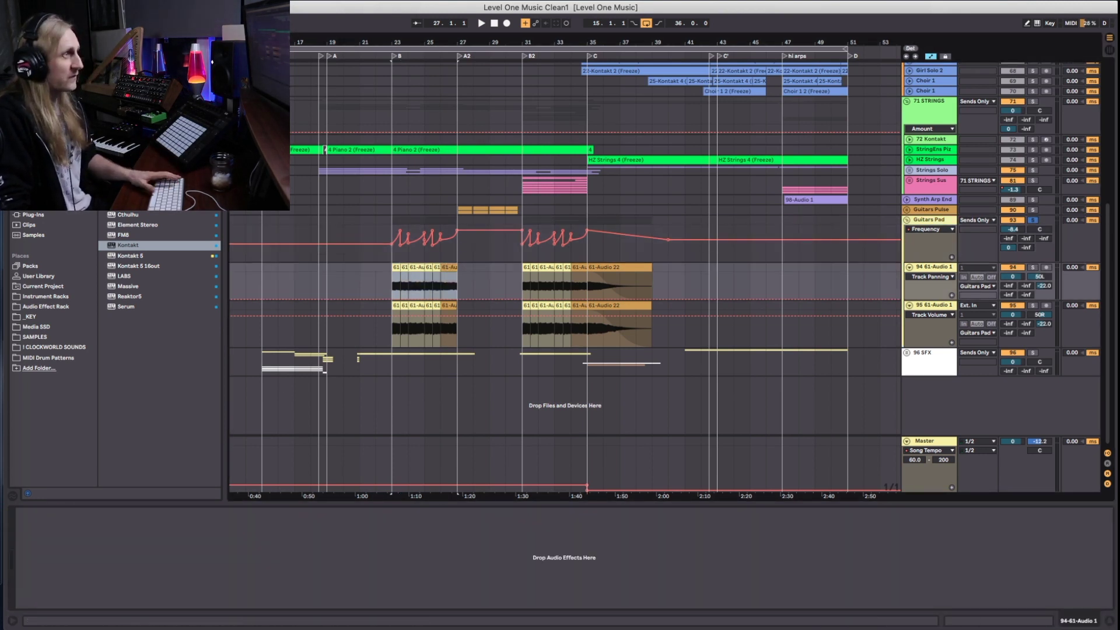
pyautogui.press('space')
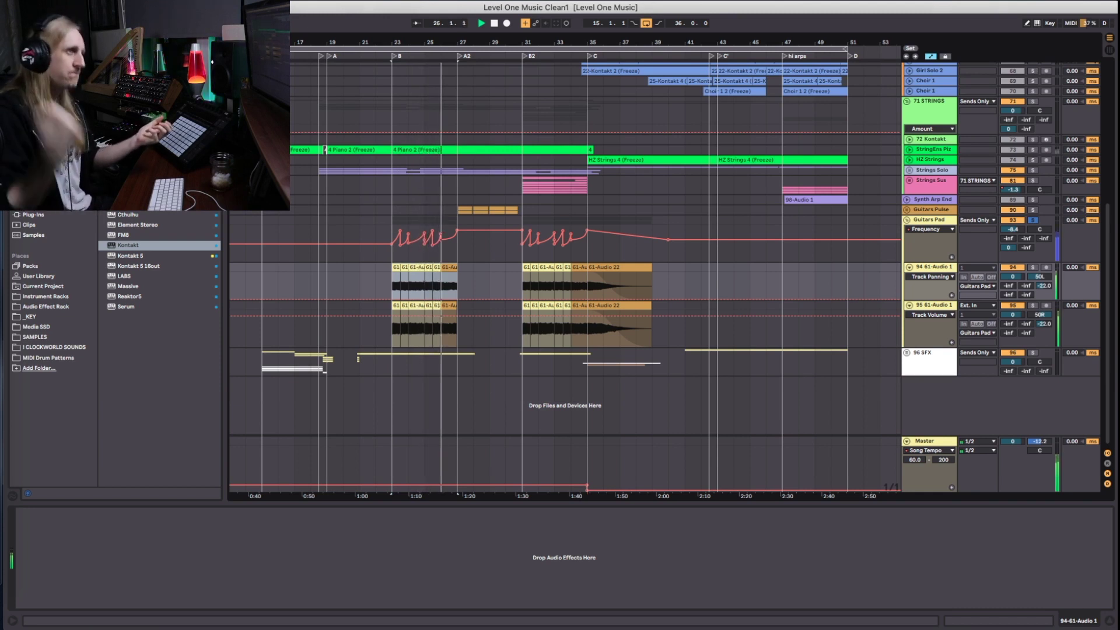
pyautogui.press('space')
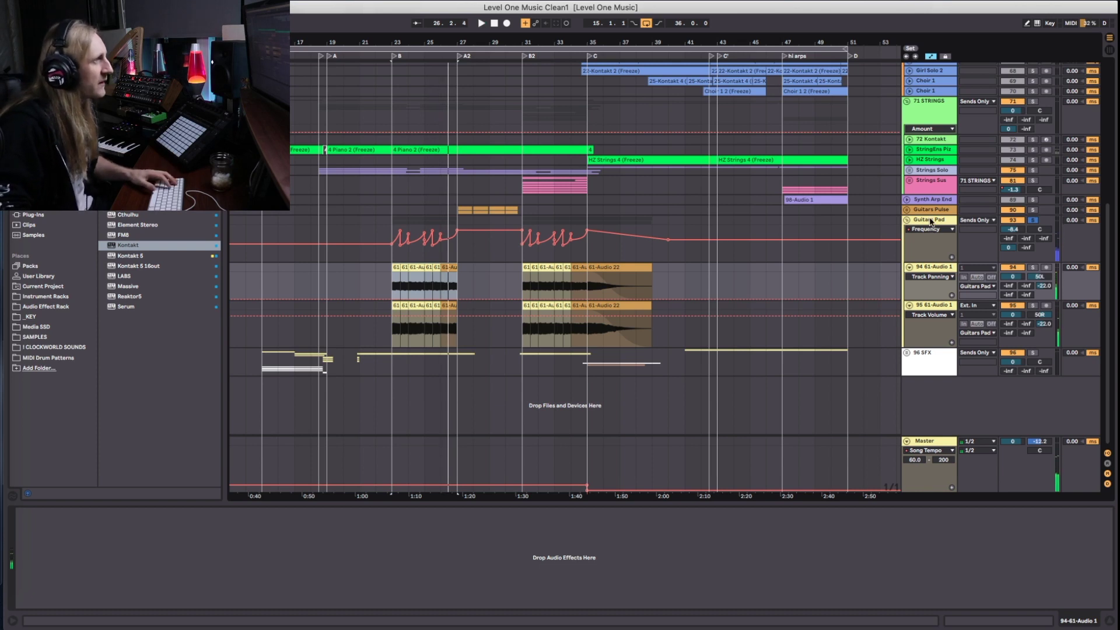
# Reactivate the Guitars Pad effect rack and switch off its Auto Filter, second EQ Eight and Flanger
pyautogui.click(932, 223)
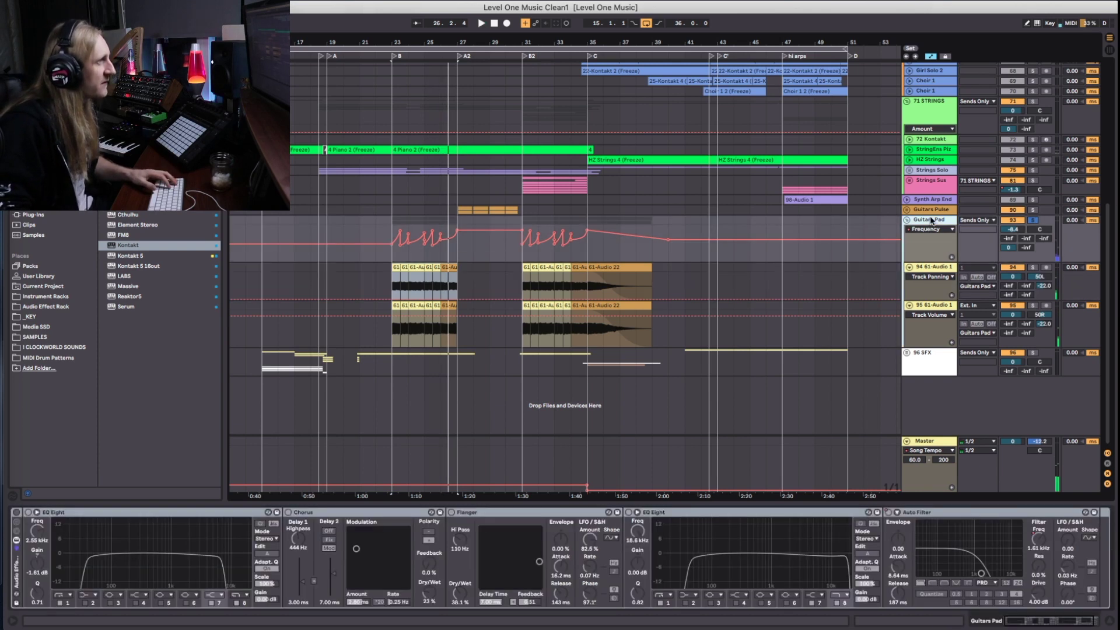
pyautogui.click(17, 515)
pyautogui.hscroll(2, 823, 518)
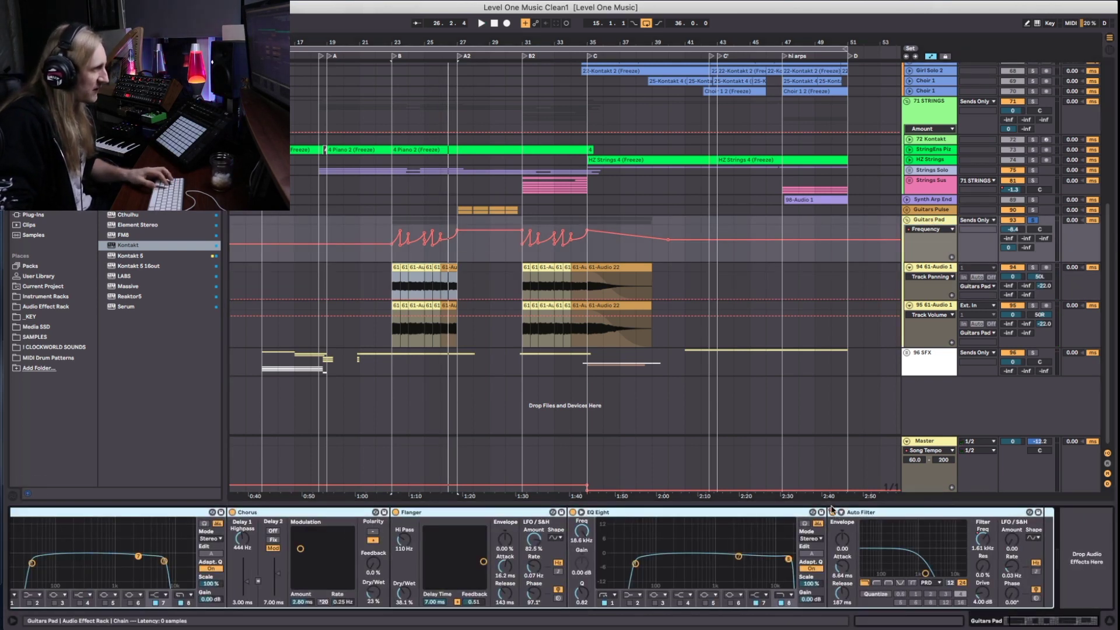
pyautogui.click(833, 512)
pyautogui.hscroll(-1, 576, 527)
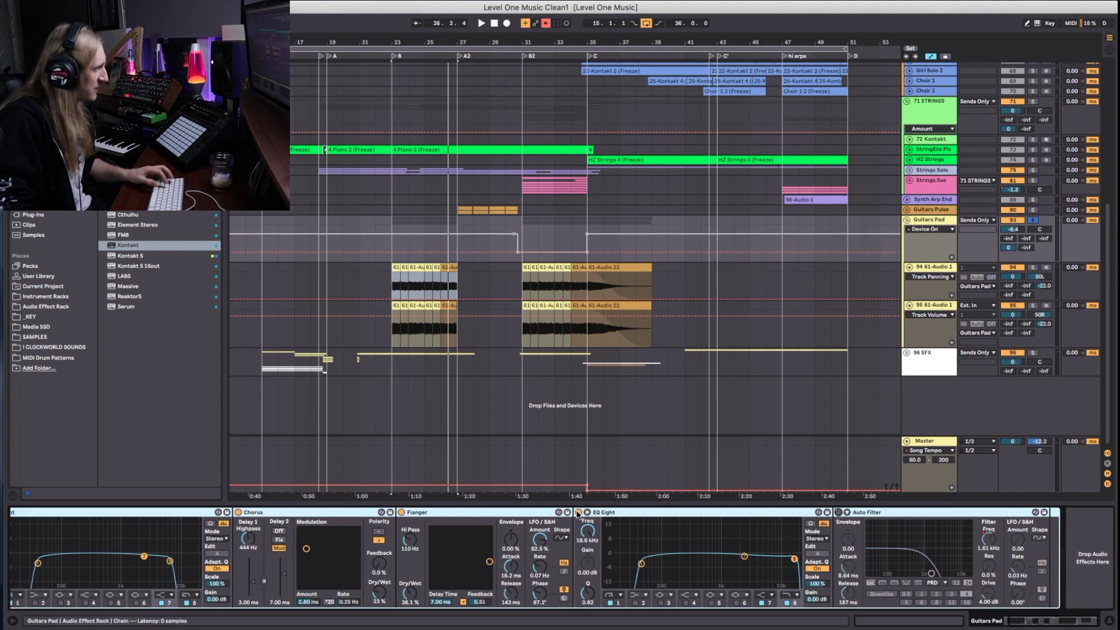
pyautogui.click(578, 512)
pyautogui.hscroll(-2, 557, 527)
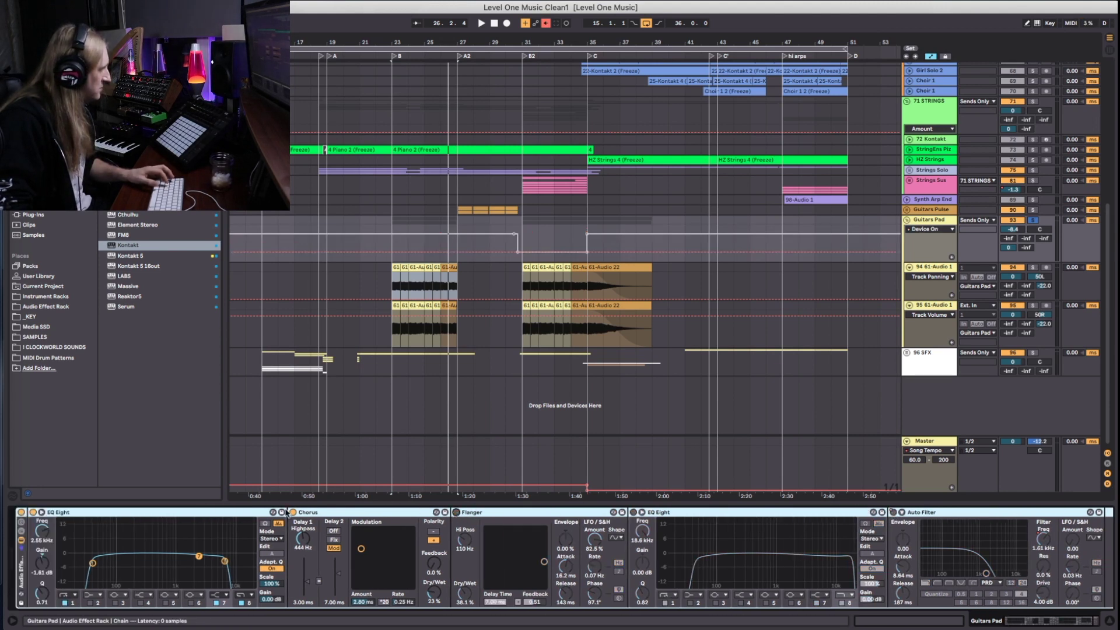
# Play the Guitars Pad from section B with the Chorus off and on, and switch the Flanger and second EQ Eight back on
pyautogui.press('space')
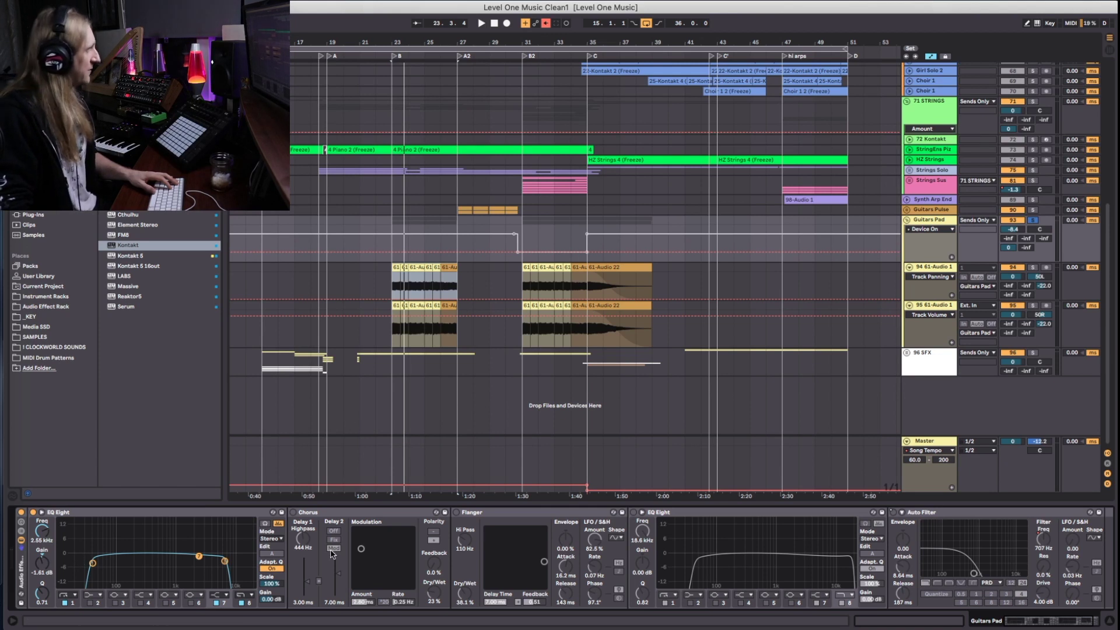
pyautogui.press('space')
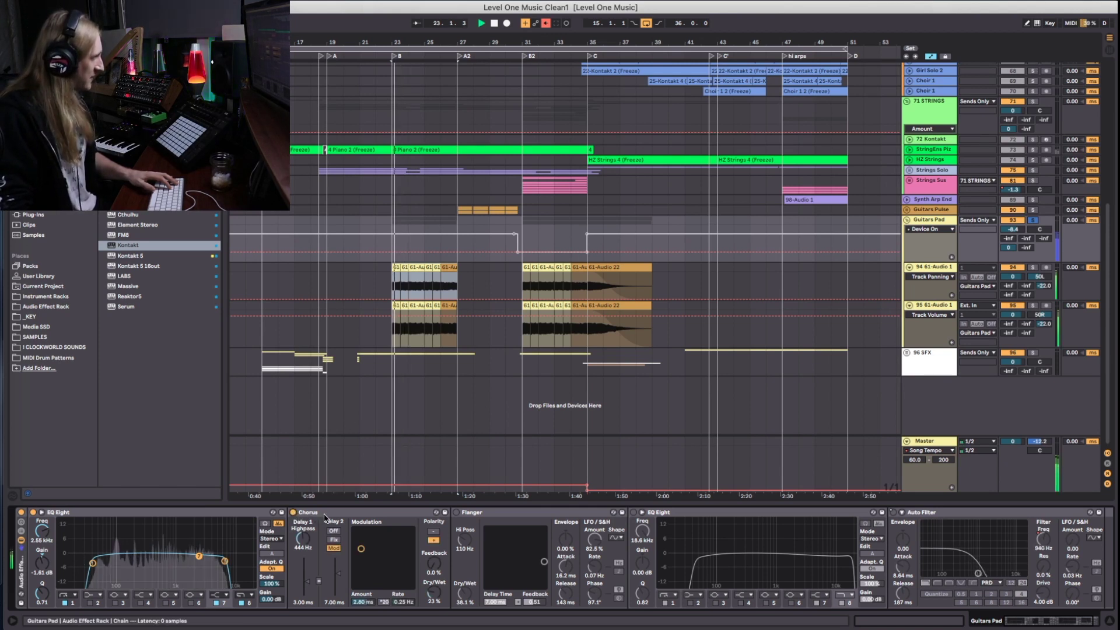
pyautogui.click(456, 512)
pyautogui.press('space')
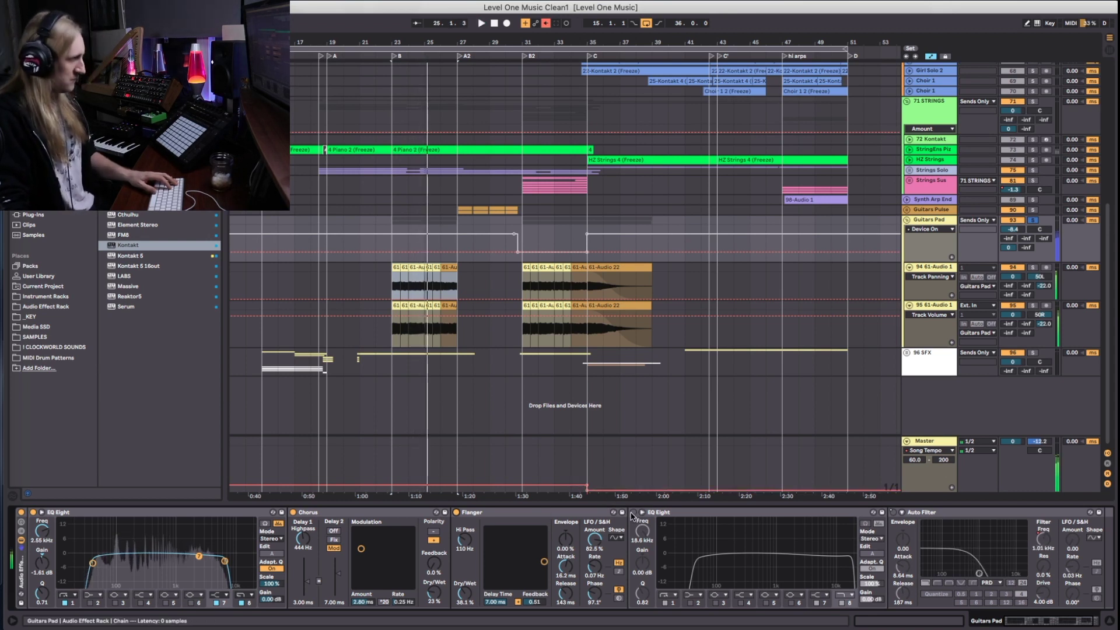
pyautogui.press('space')
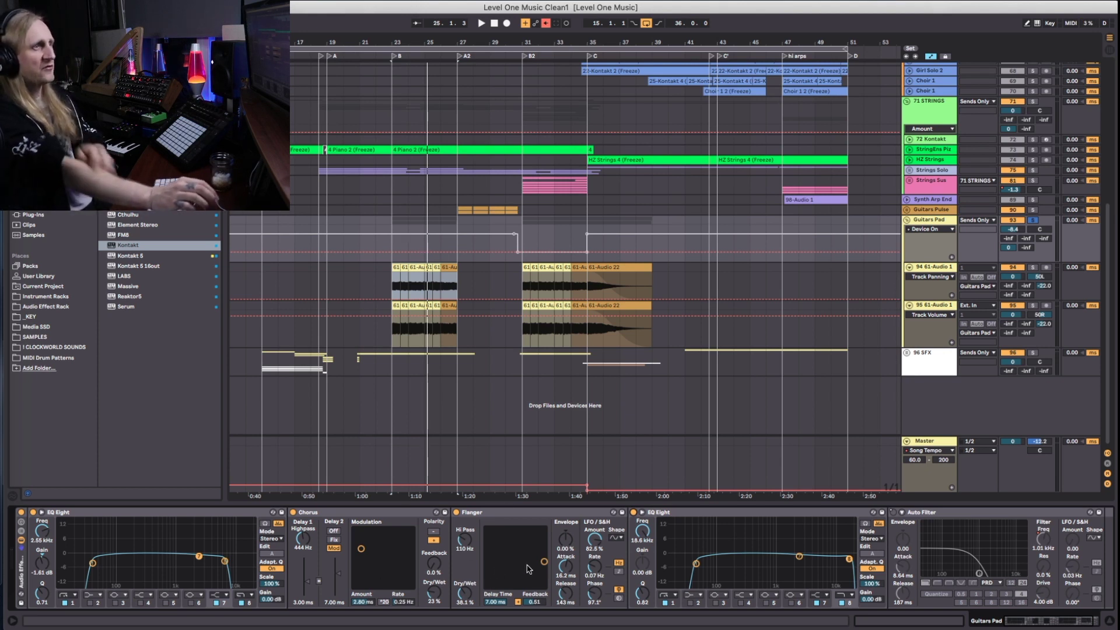
# Switch the Guitars Pad's Auto Filter back on and review its filter circuit types, keeping PRD
pyautogui.hscroll(3, 627, 551)
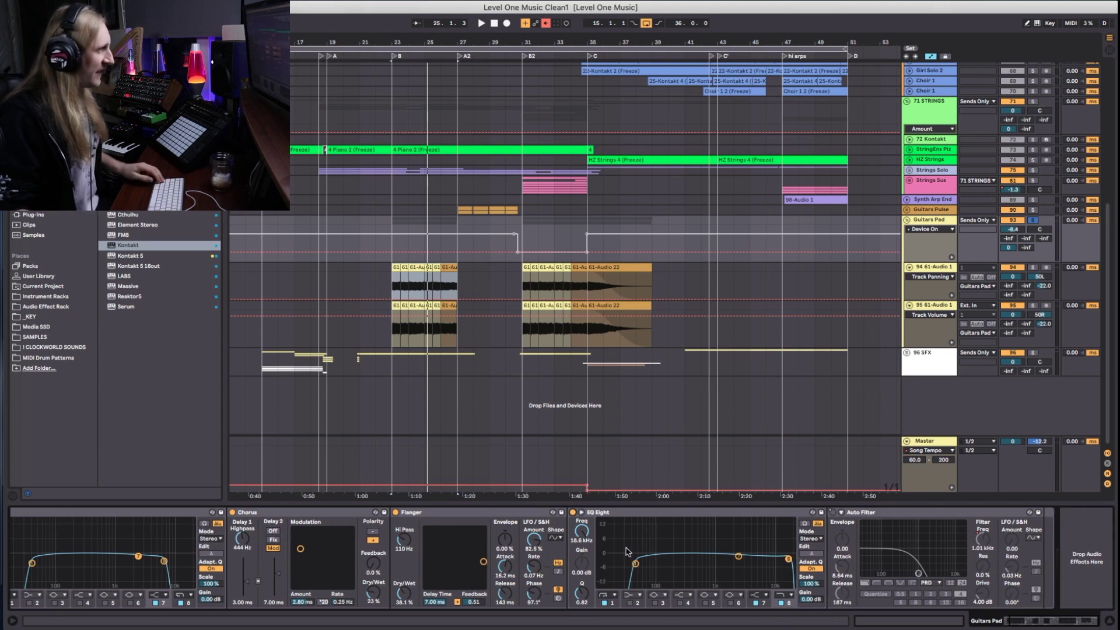
pyautogui.click(832, 512)
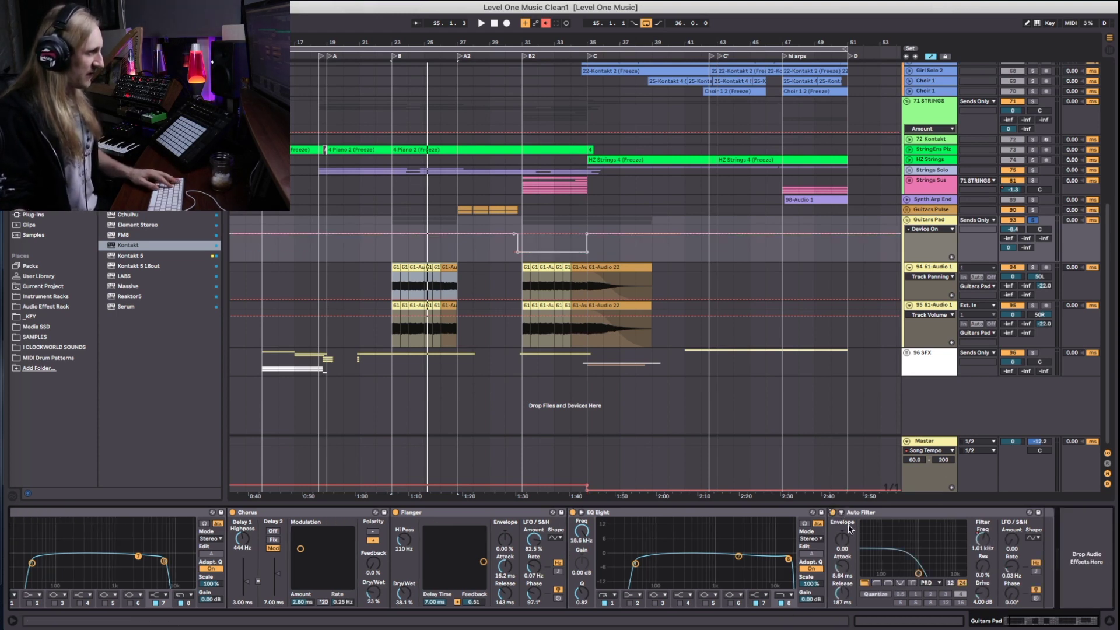
pyautogui.click(943, 585)
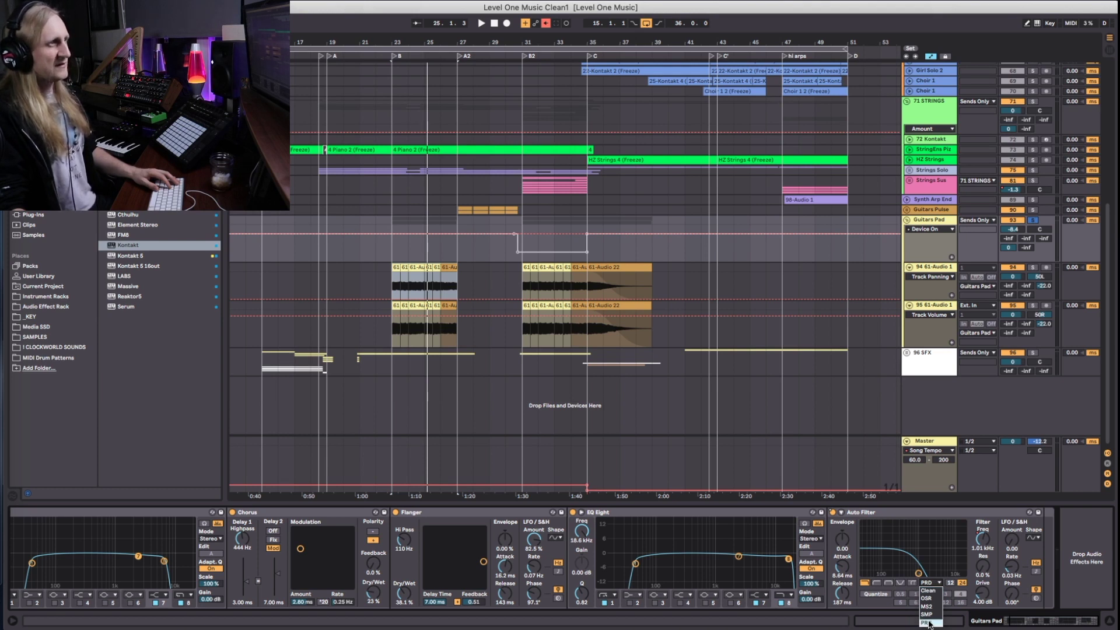
pyautogui.click(918, 518)
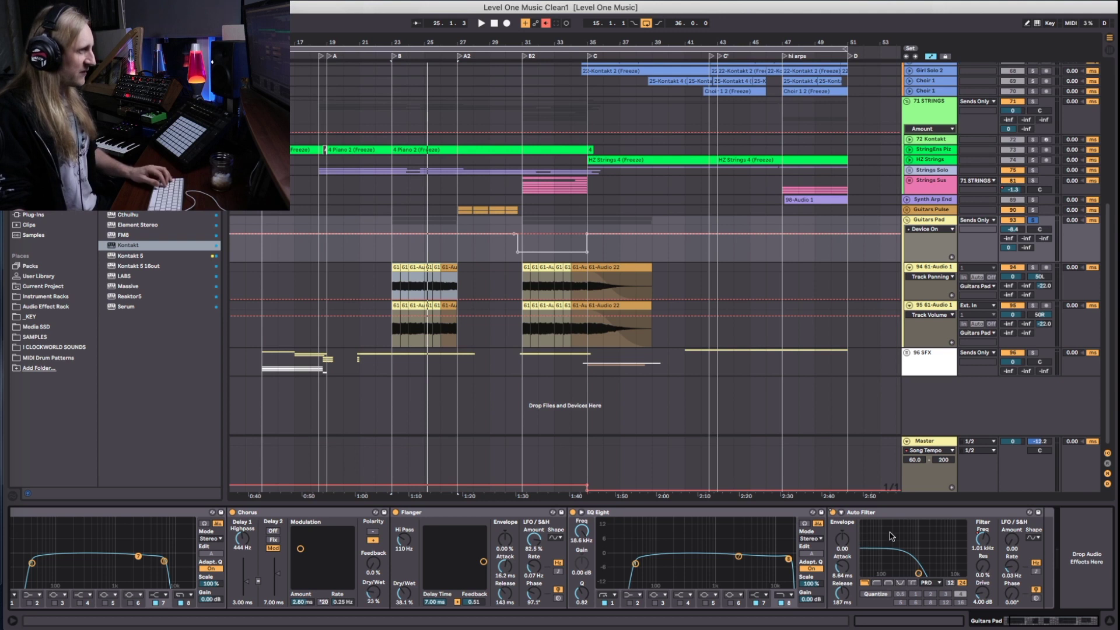
# Show the Auto Filter's Frequency automation on the Guitars Pad group and play it from section B
pyautogui.click(886, 514)
pyautogui.click(985, 542)
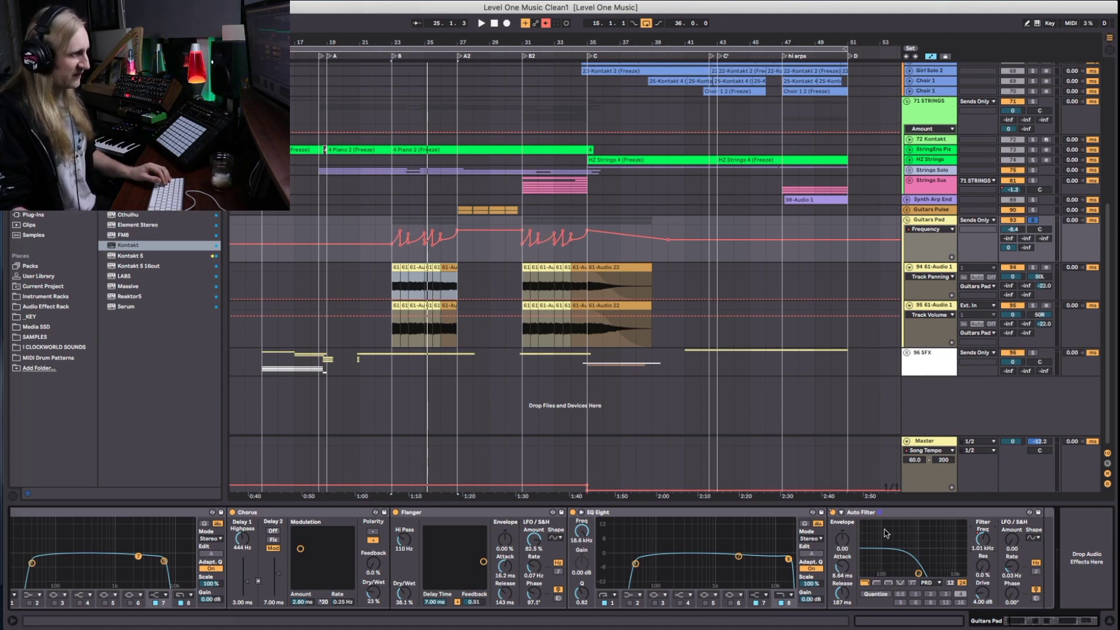
pyautogui.press('space')
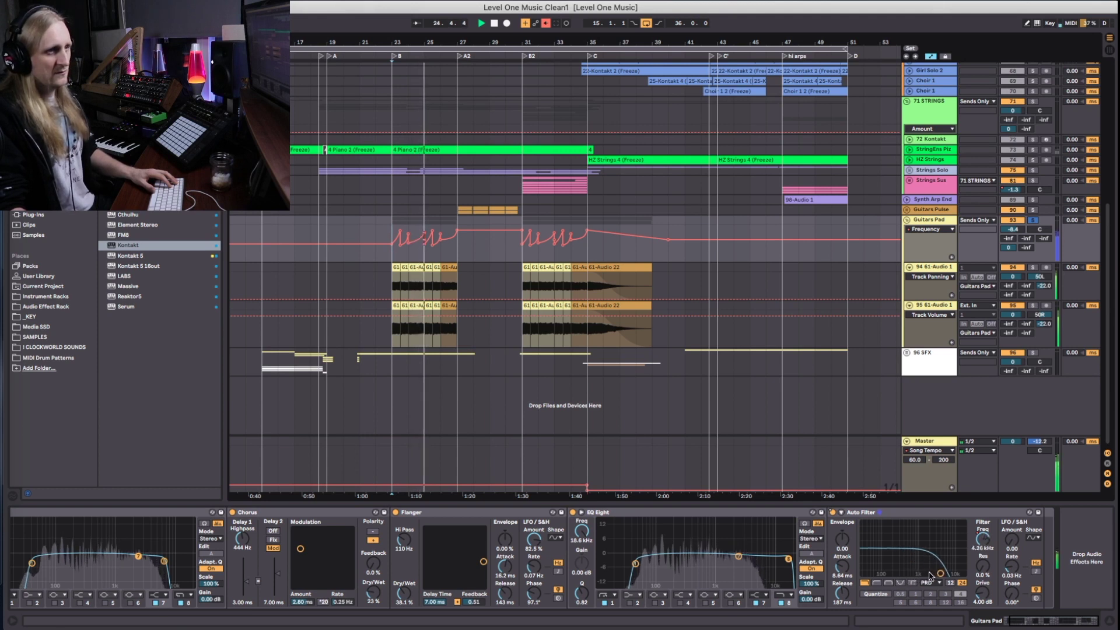
pyautogui.press('space')
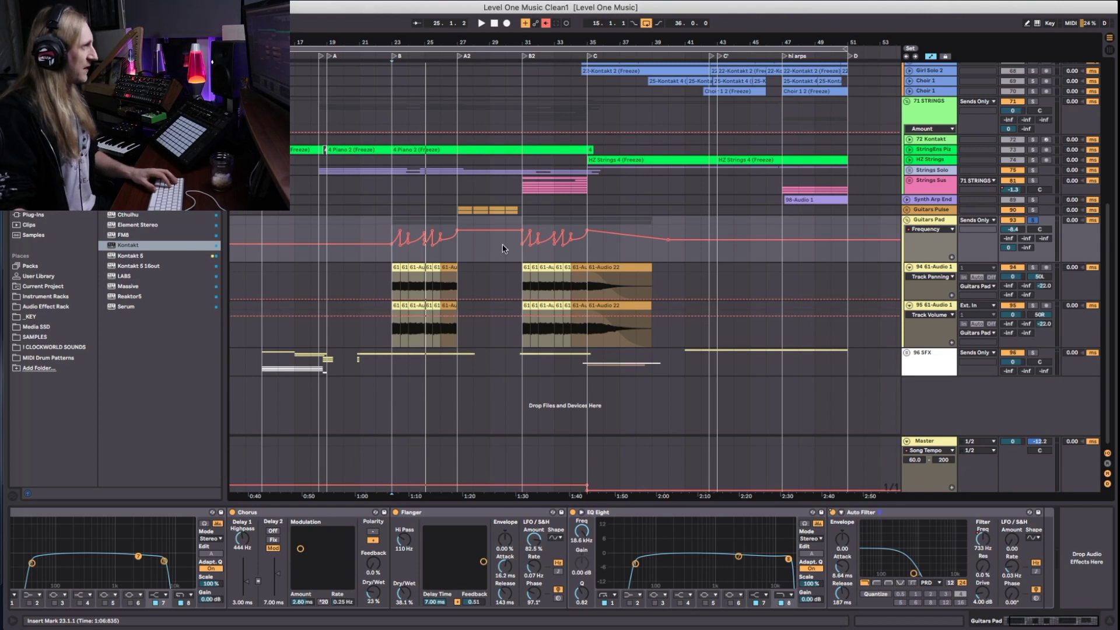
# Play section B2 with Guitars Pad and Strings Sus soloed together, and clear all solos
pyautogui.click(524, 255)
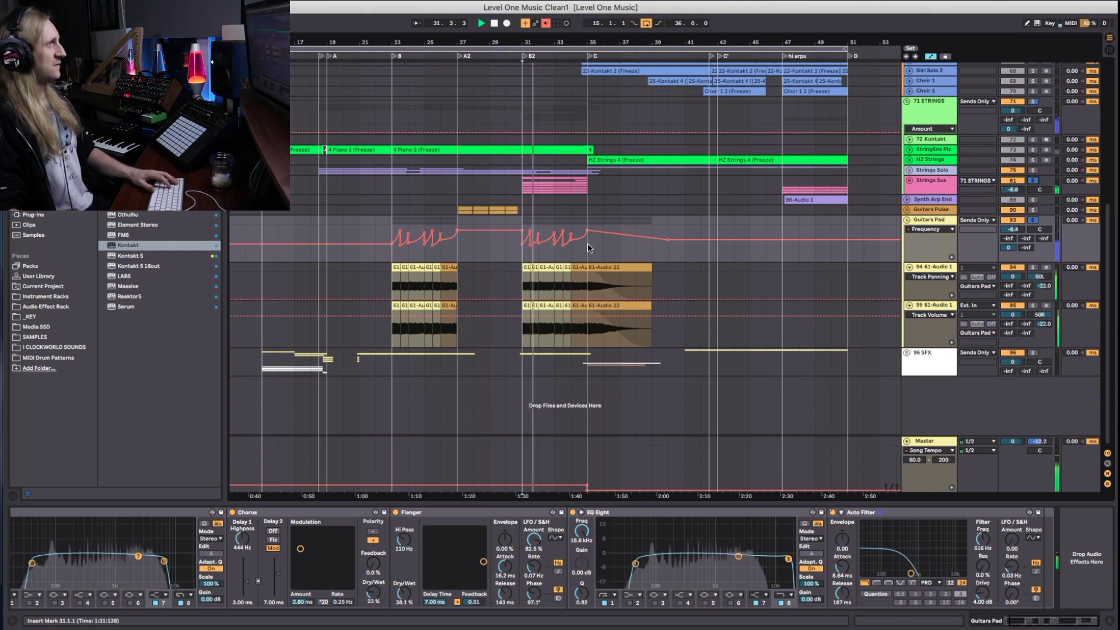
pyautogui.scroll(2, 672, 285)
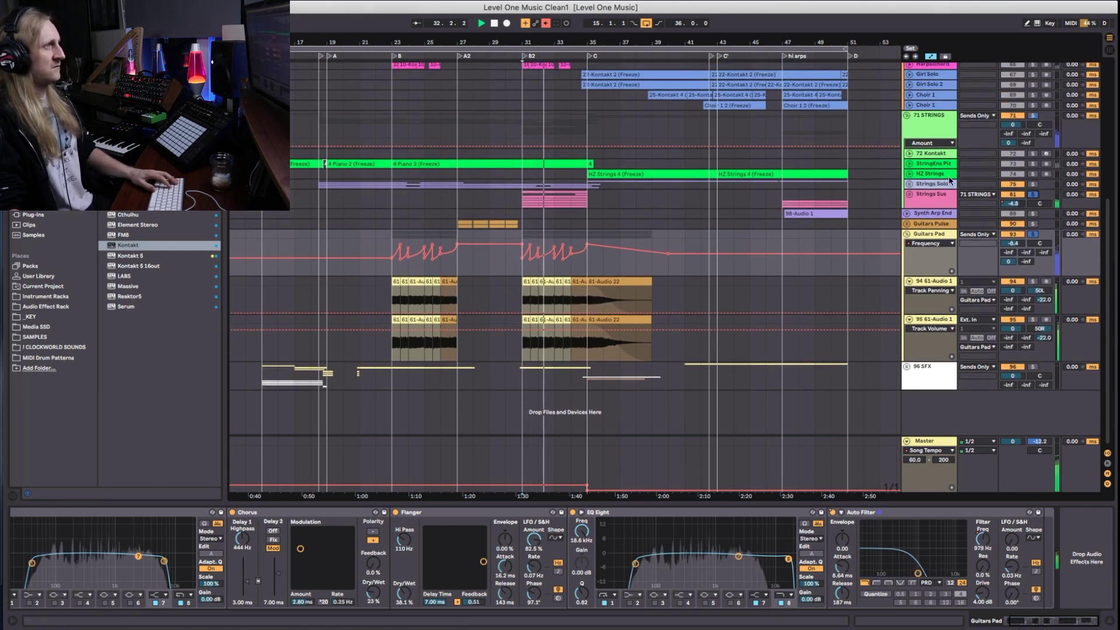
pyautogui.scroll(5, 949, 184)
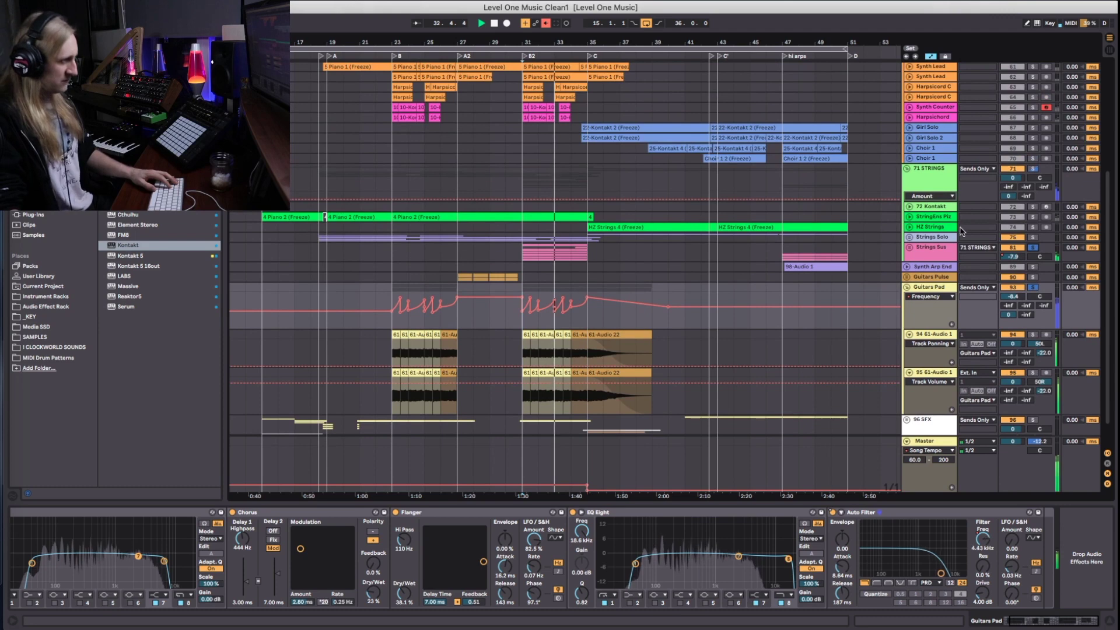
pyautogui.scroll(3, 992, 242)
pyautogui.scroll(12, 1031, 253)
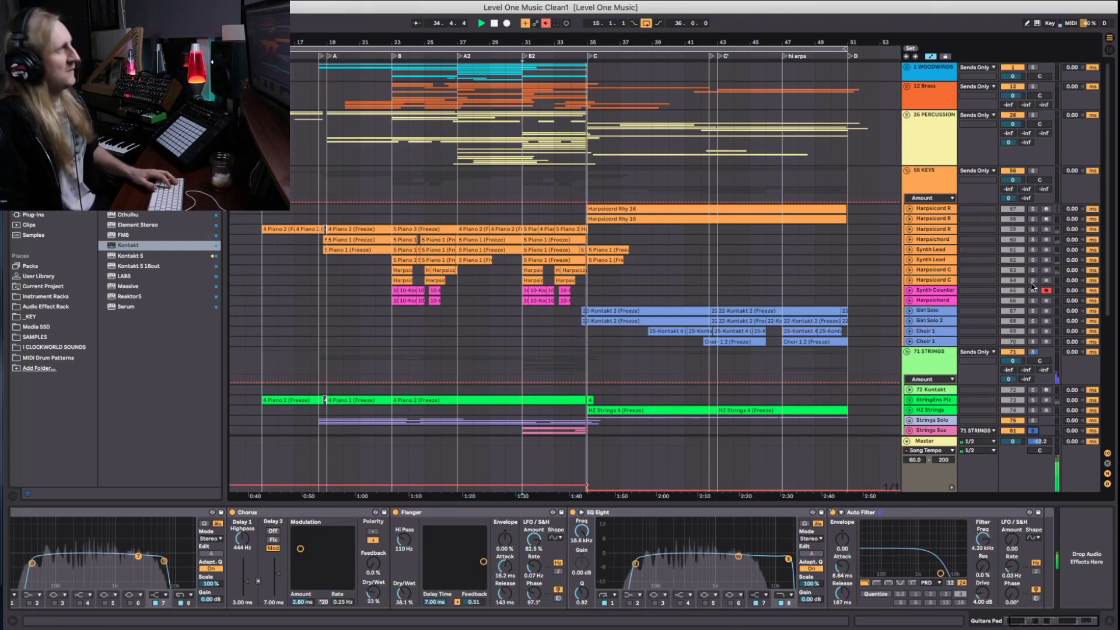
pyautogui.press('space')
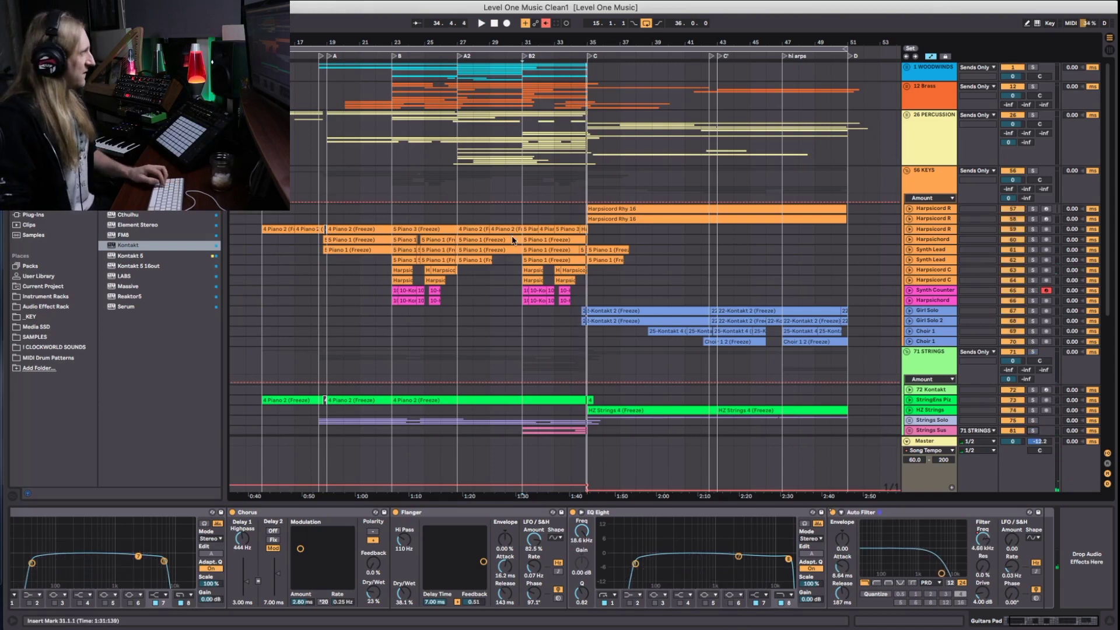
# Re-enable the overridden automation and unfold the 26 PERCUSSION group
pyautogui.hscroll(2, 513, 239)
pyautogui.hscroll(-8, 525, 146)
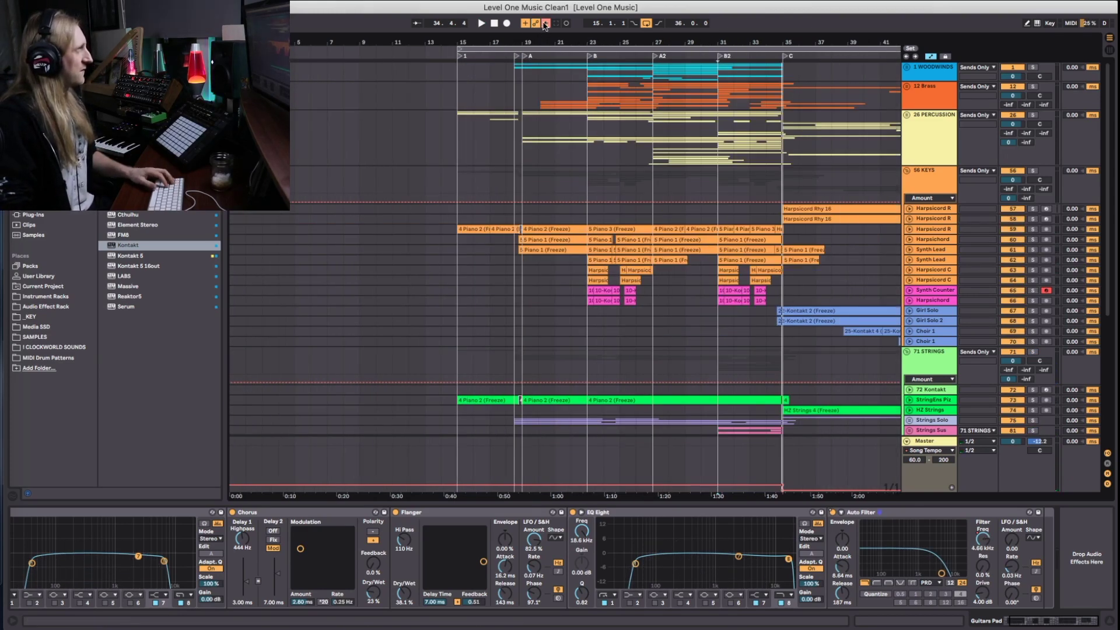
pyautogui.click(506, 153)
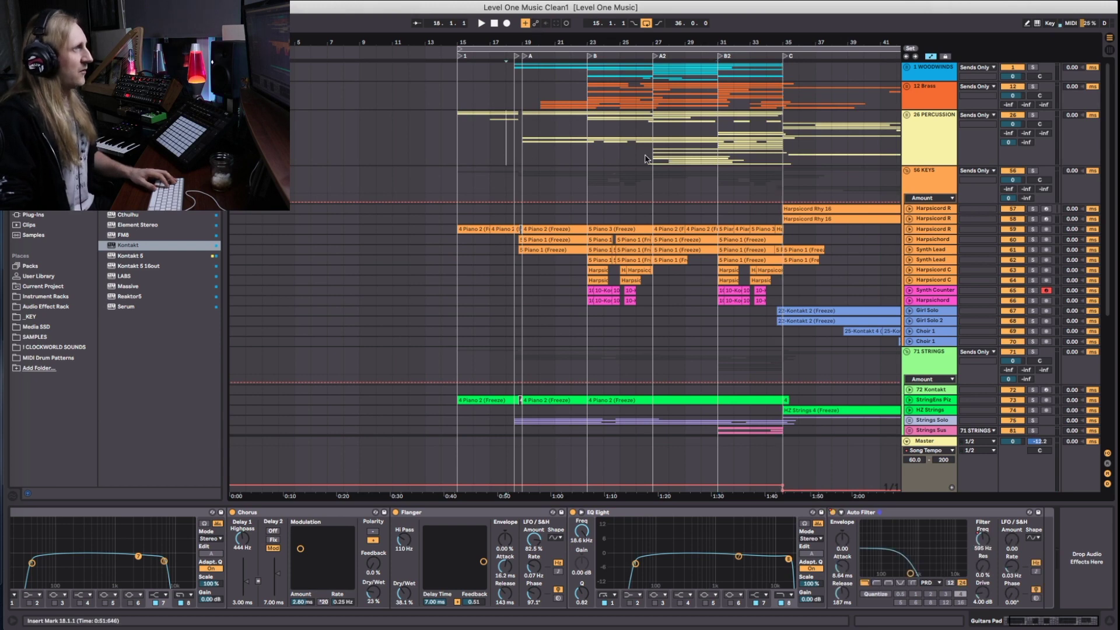
pyautogui.click(906, 115)
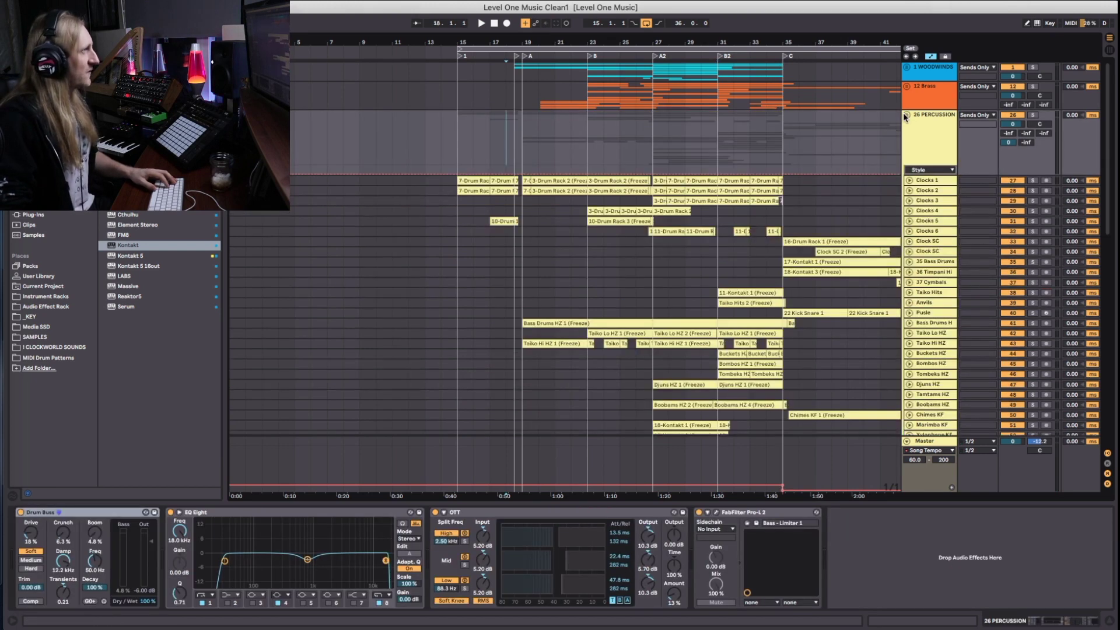
# Solo the Clocks 1 to Clocks 6 tracks and play them from section B, checking the Clocks 6 waveform and volume automation
pyautogui.hscroll(2, 595, 245)
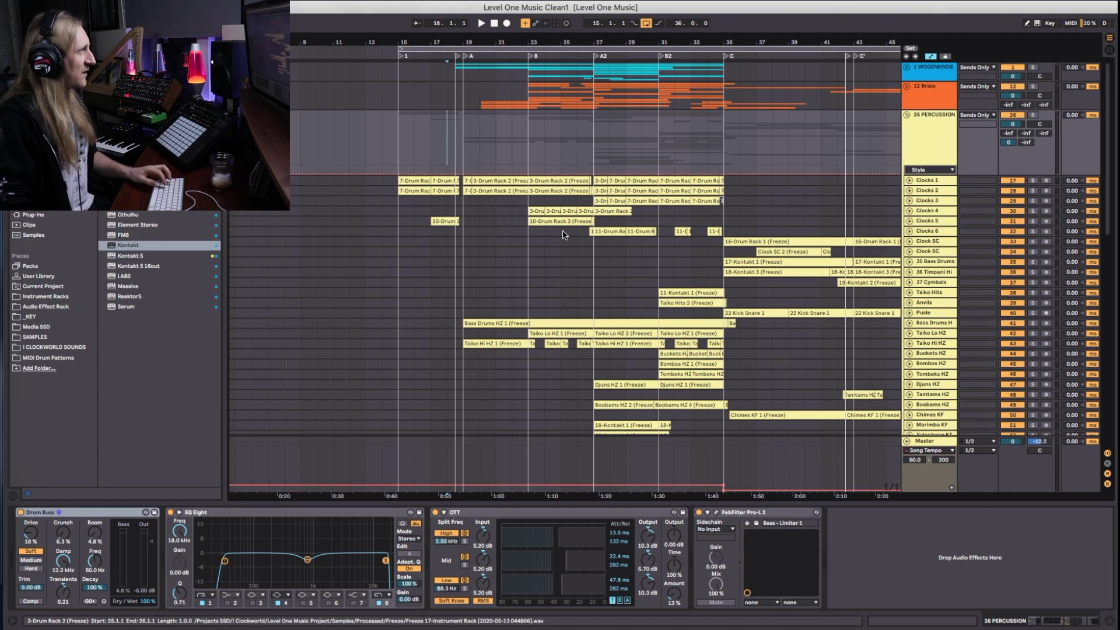
pyautogui.click(532, 234)
pyautogui.click(1033, 212)
pyautogui.click(1033, 195)
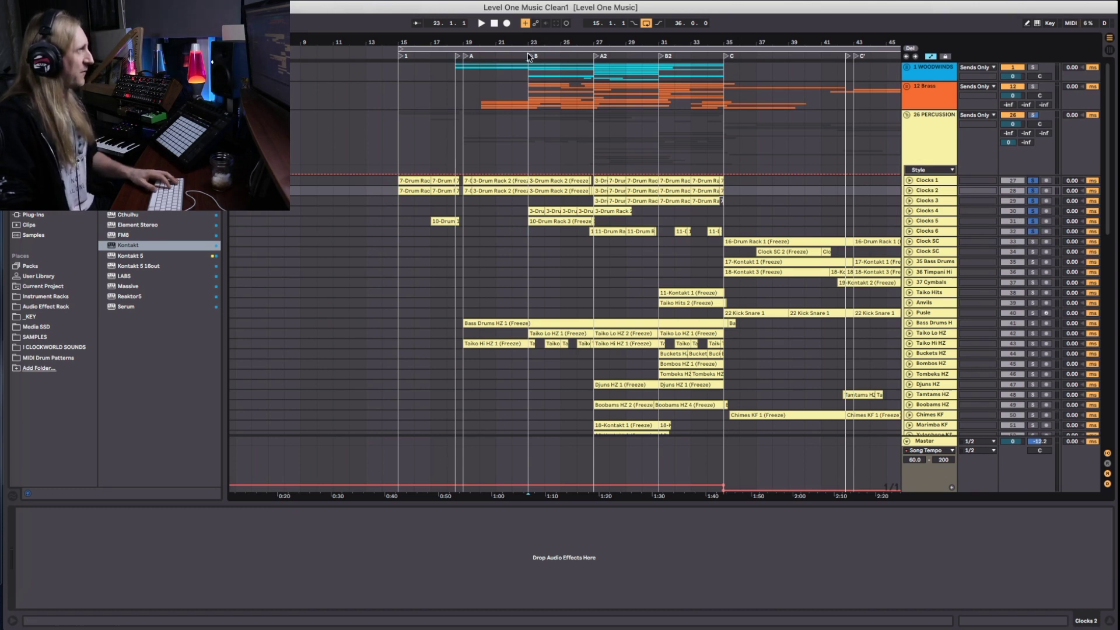
pyautogui.press('space')
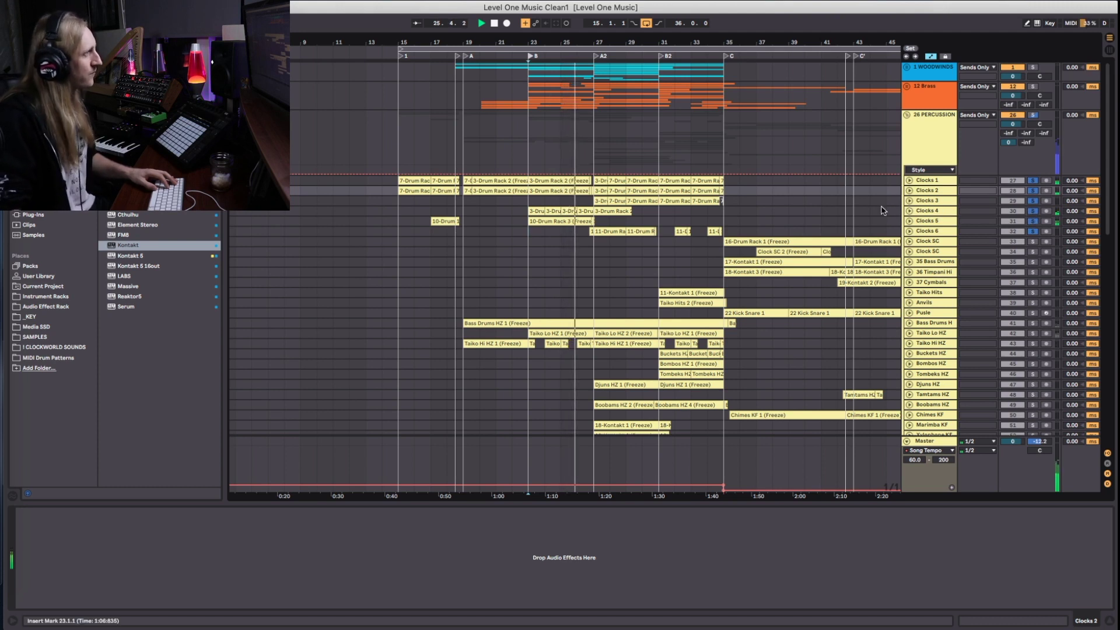
pyautogui.click(909, 232)
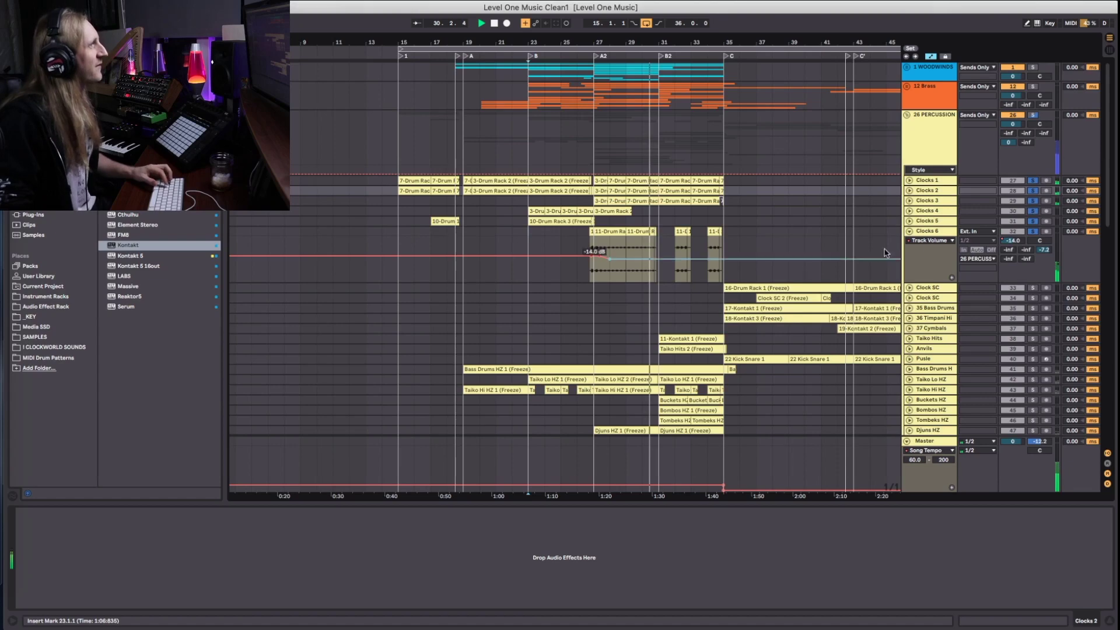
pyautogui.click(909, 232)
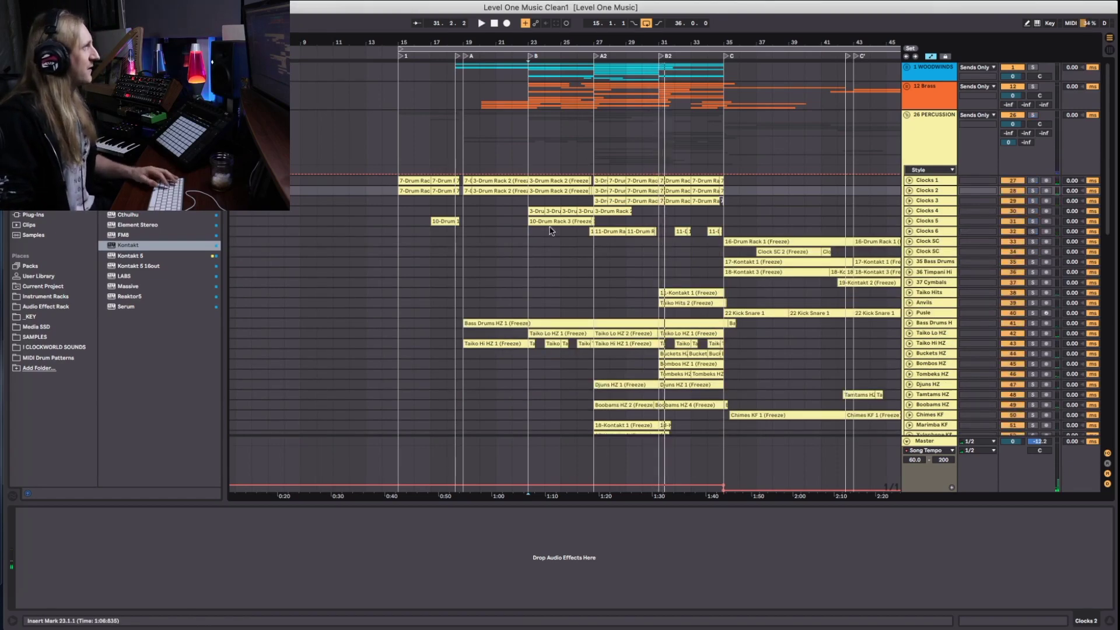
# Solo Bass Drums HZ, Taiko Lo HZ and Taiko Hi HZ and play them from section A
pyautogui.scroll(-5, 558, 267)
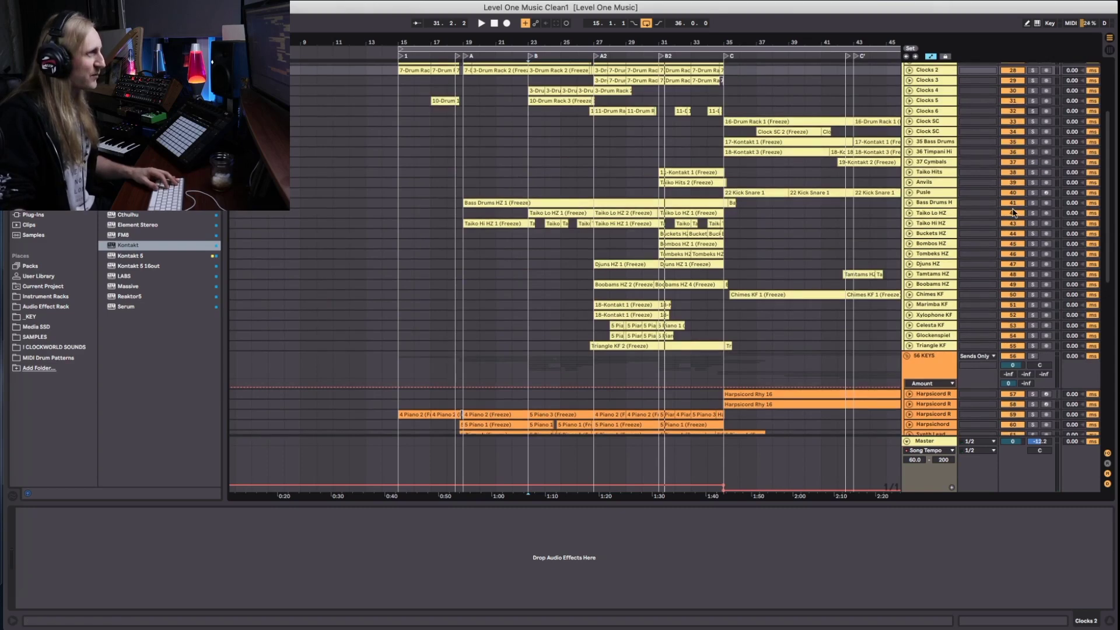
pyautogui.click(1033, 202)
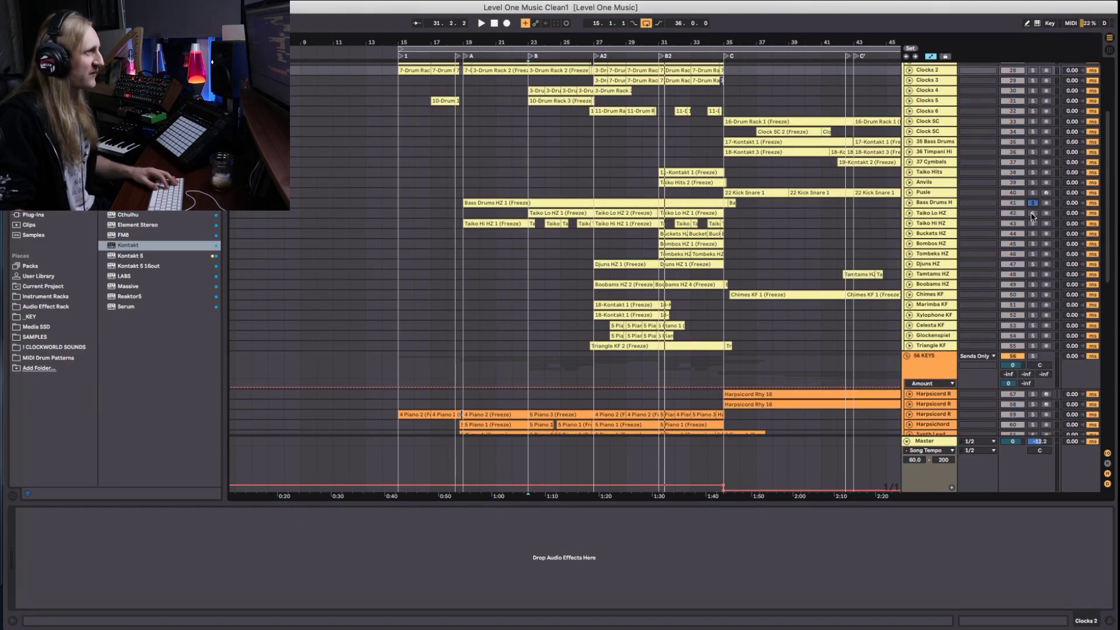
pyautogui.click(1033, 224)
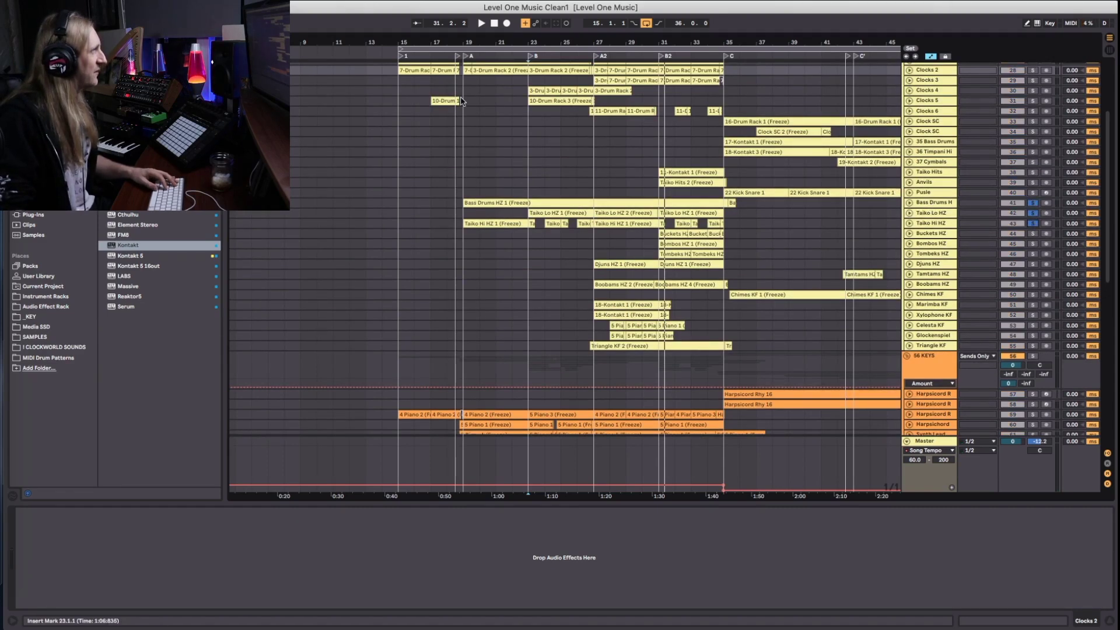
pyautogui.press('space')
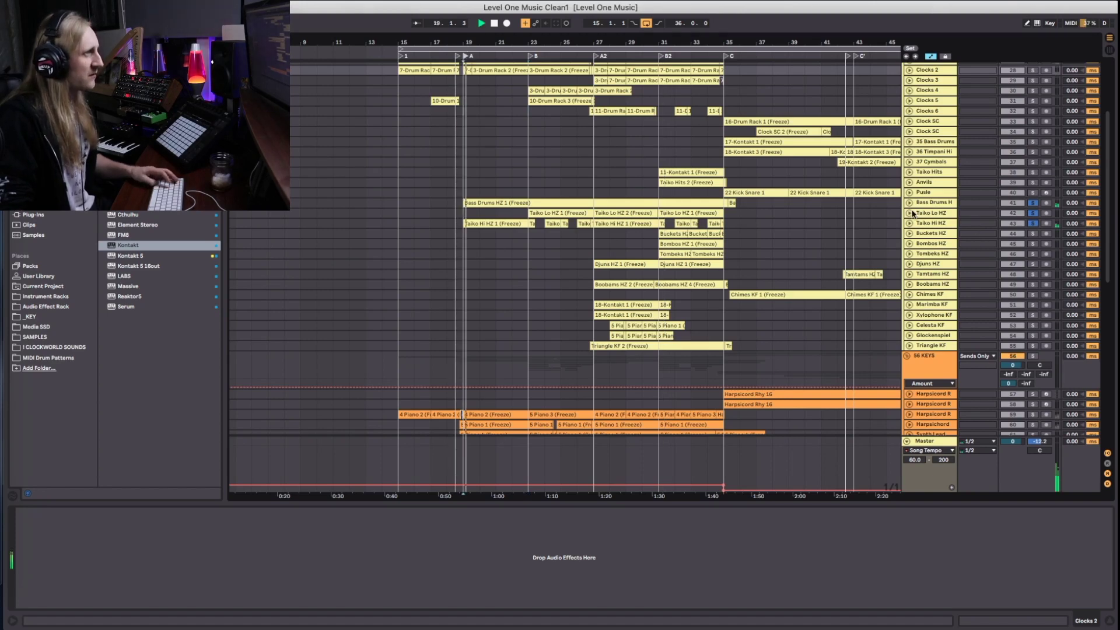
# Unfold all tracks to show their waveforms and play the soloed bass drums and taikos from bar 24
pyautogui.press('super+alt+u')
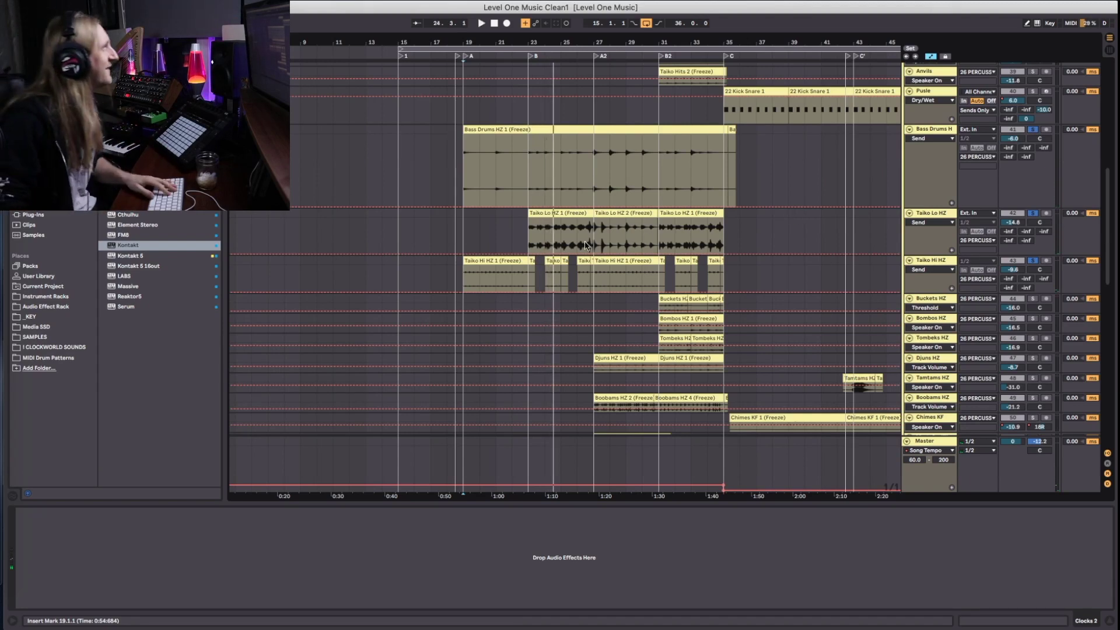
pyautogui.click(550, 233)
pyautogui.press('space')
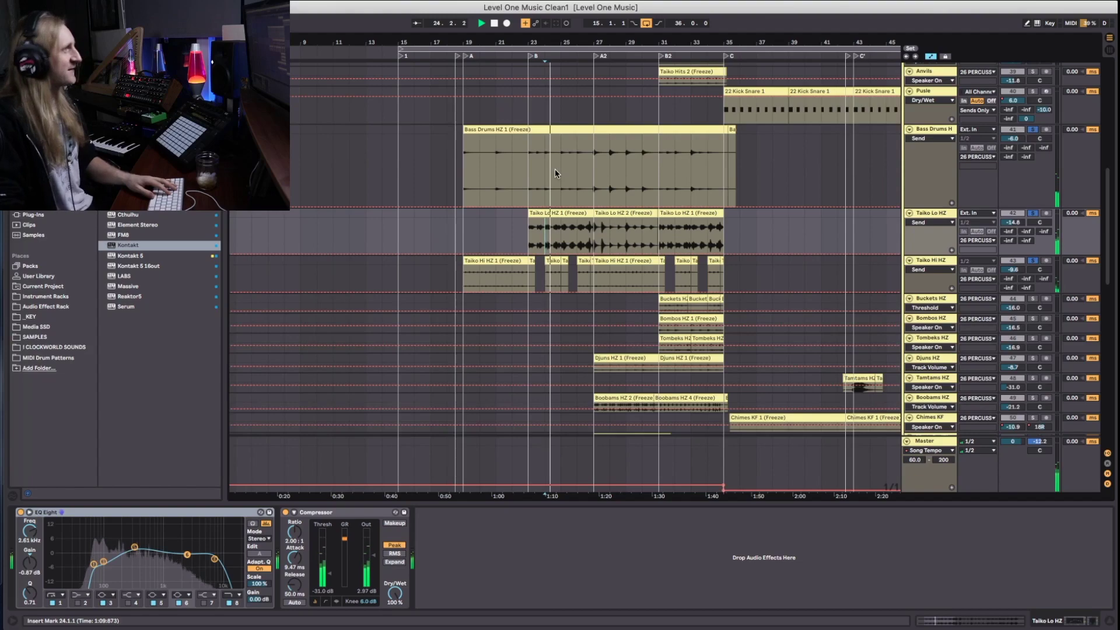
# Solo the whole 26 PERCUSSION group and look through its tracks during playback, from the clocks down to Triangle KF
pyautogui.scroll(-2, 611, 214)
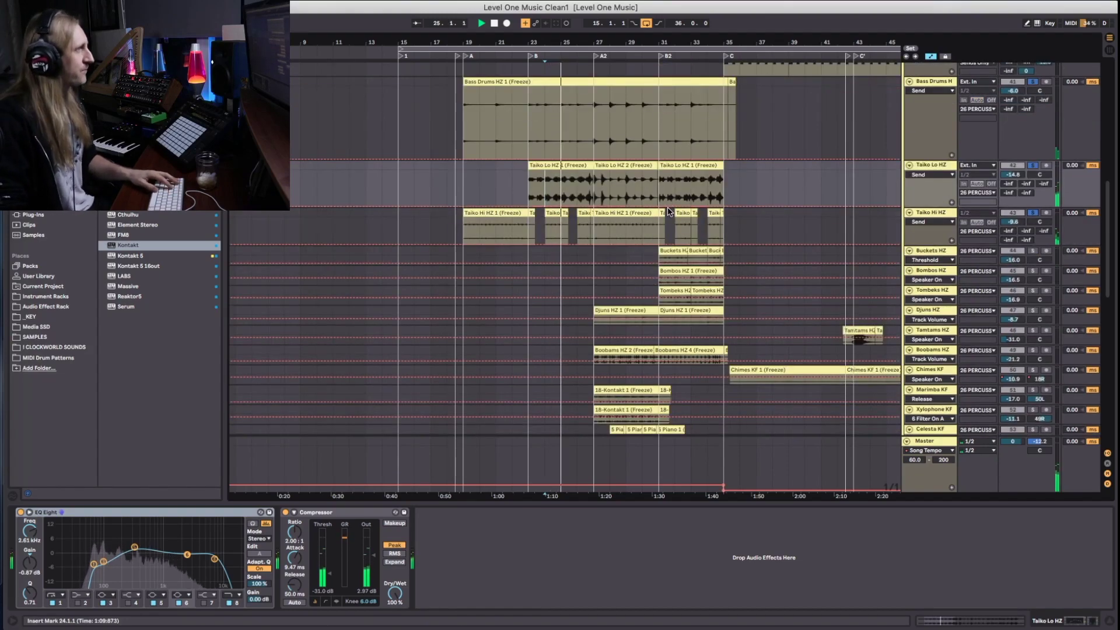
pyautogui.scroll(-3, 653, 198)
pyautogui.scroll(15, 1039, 152)
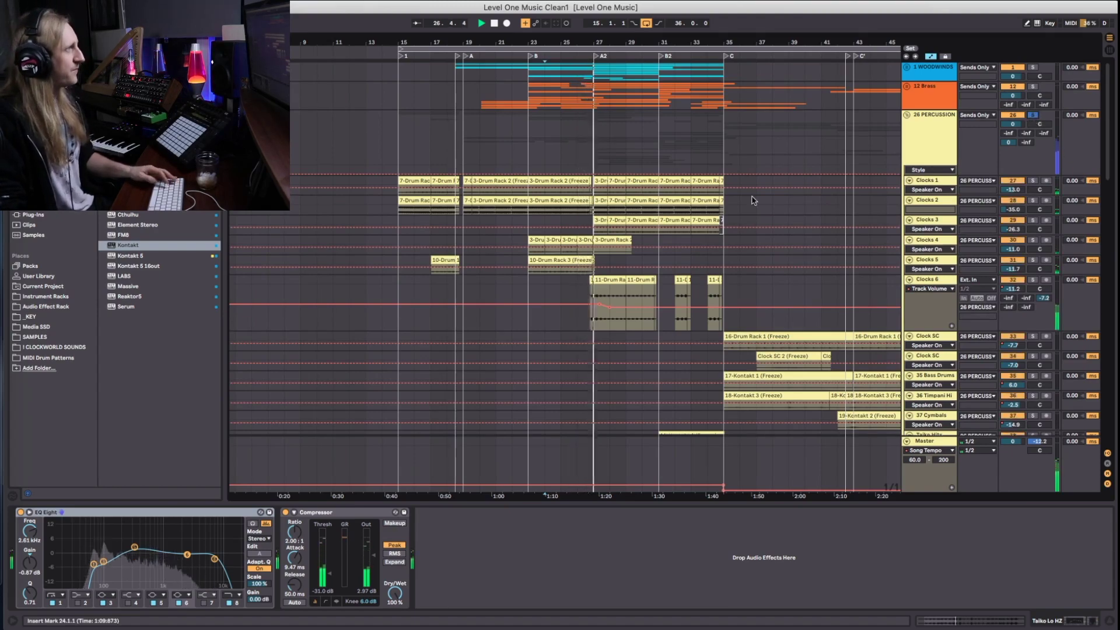
pyautogui.scroll(-10, 754, 197)
pyautogui.scroll(-15, 755, 197)
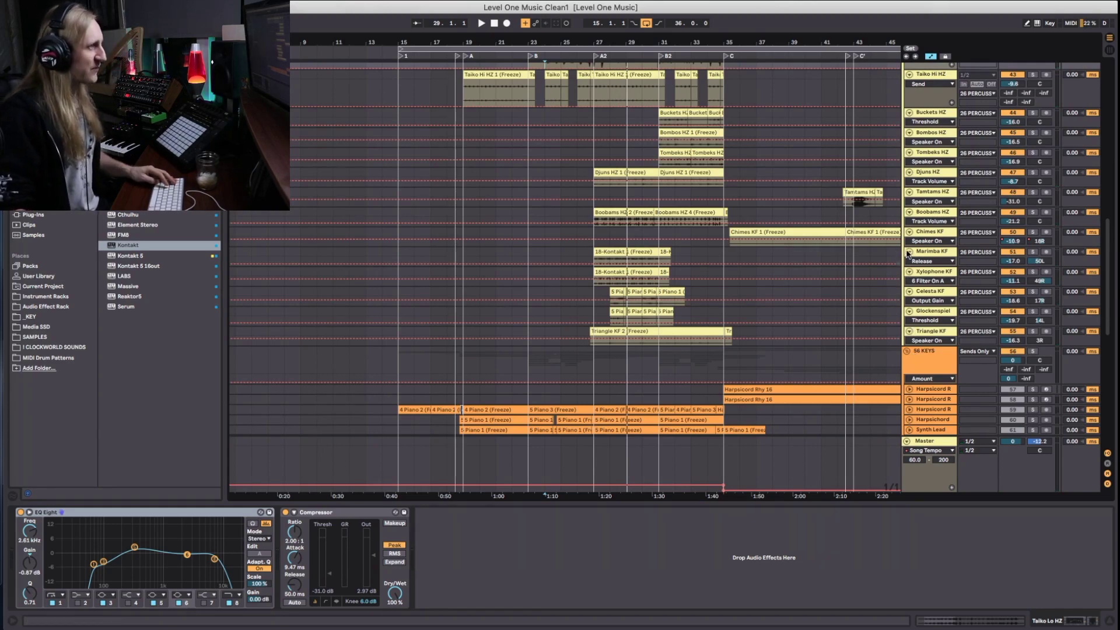
# Enlarge the Triangle KF track at the end of the percussion group to show its waveform
pyautogui.scroll(1, 664, 301)
pyautogui.scroll(-1, 664, 301)
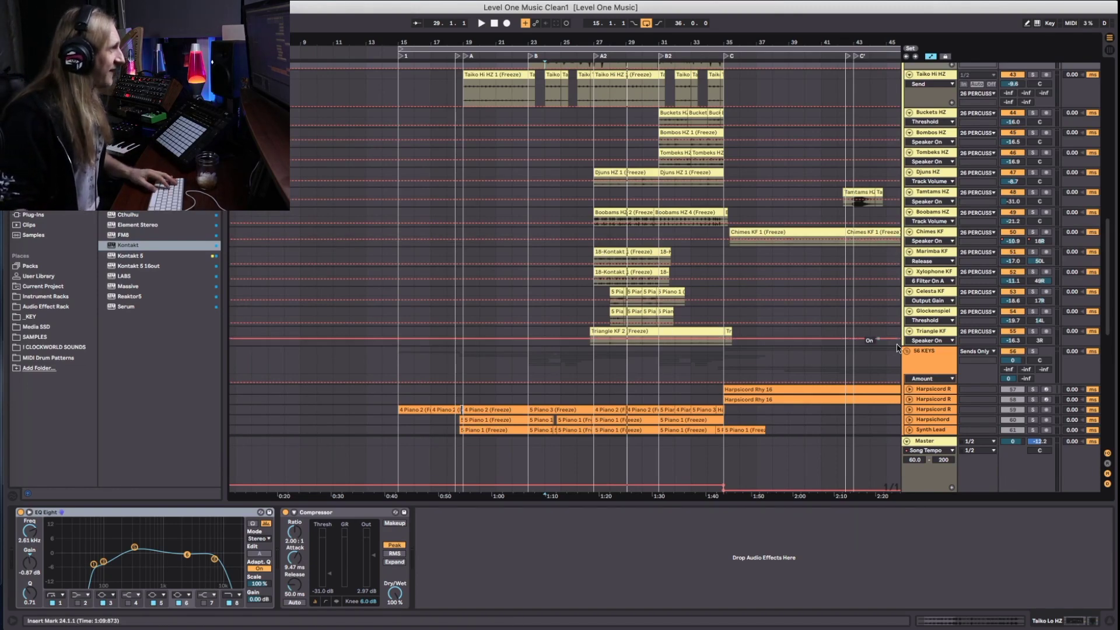
pyautogui.moveTo(914, 345); pyautogui.dragTo(918, 369)
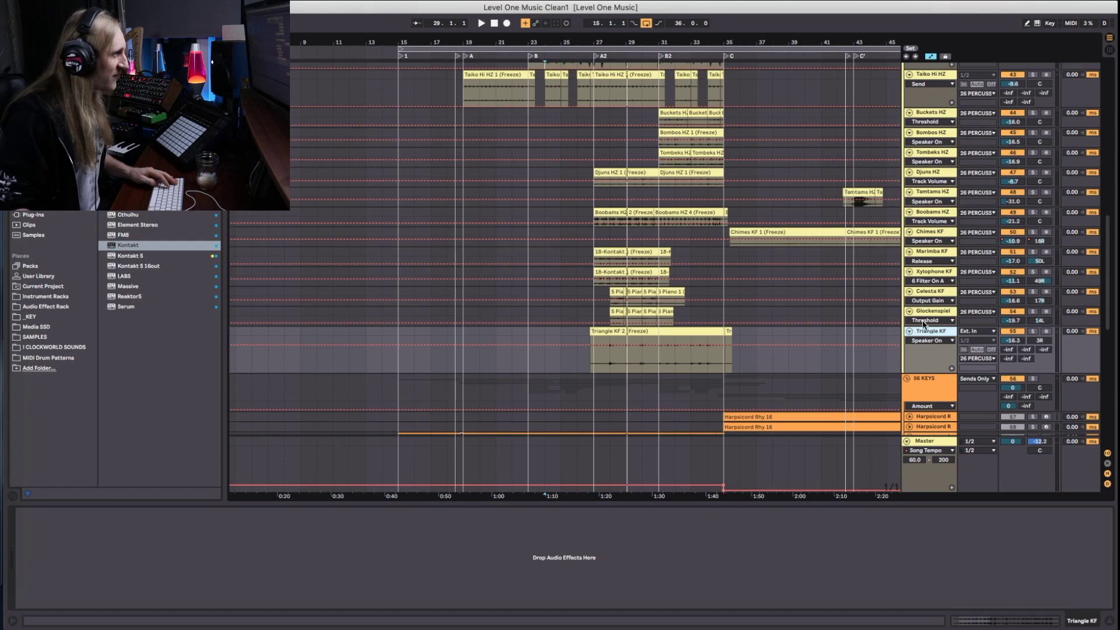
# Enlarge the Glockenspiel KF track, solo it and play its part from bar 28
pyautogui.moveTo(922, 321); pyautogui.dragTo(924, 342)
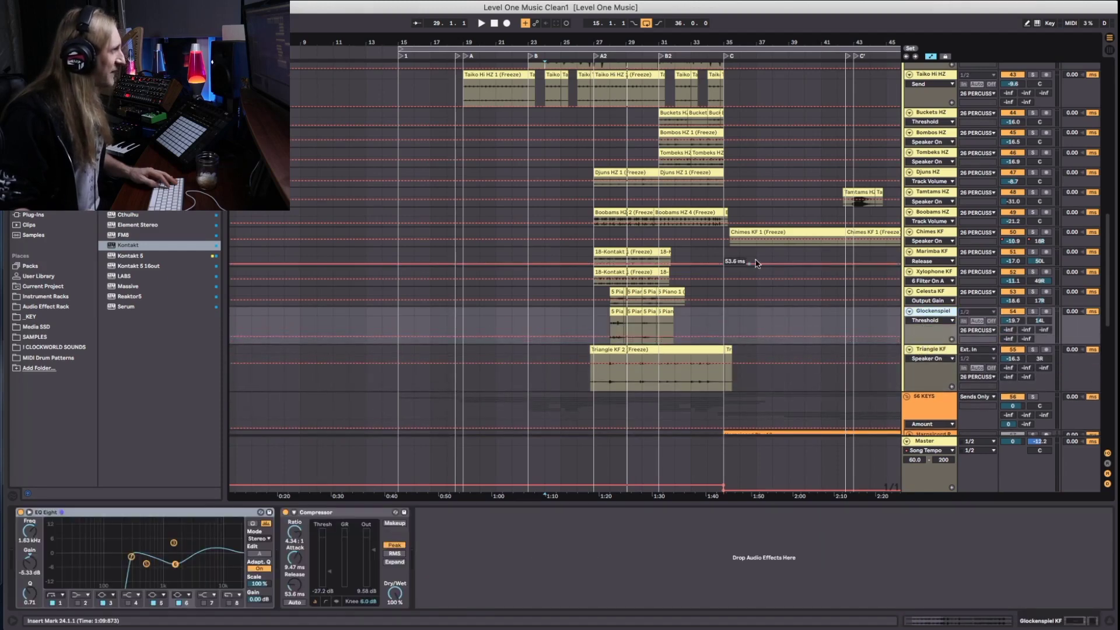
pyautogui.scroll(-1, 782, 281)
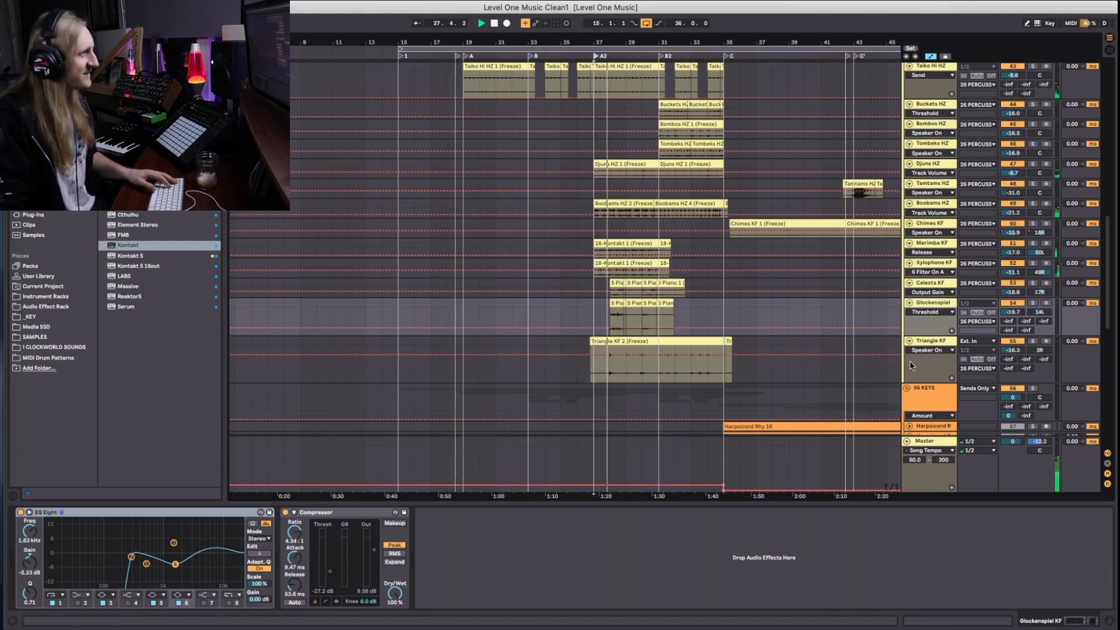
pyautogui.click(1034, 303)
pyautogui.click(624, 305)
pyautogui.press('space')
pyautogui.press('space')
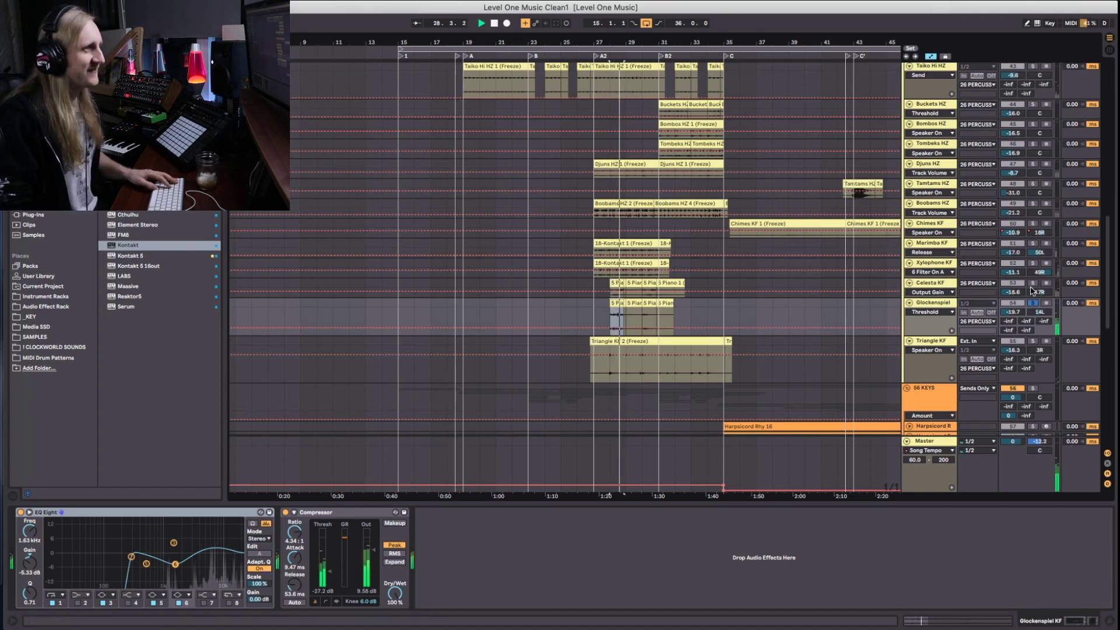
pyautogui.press('space')
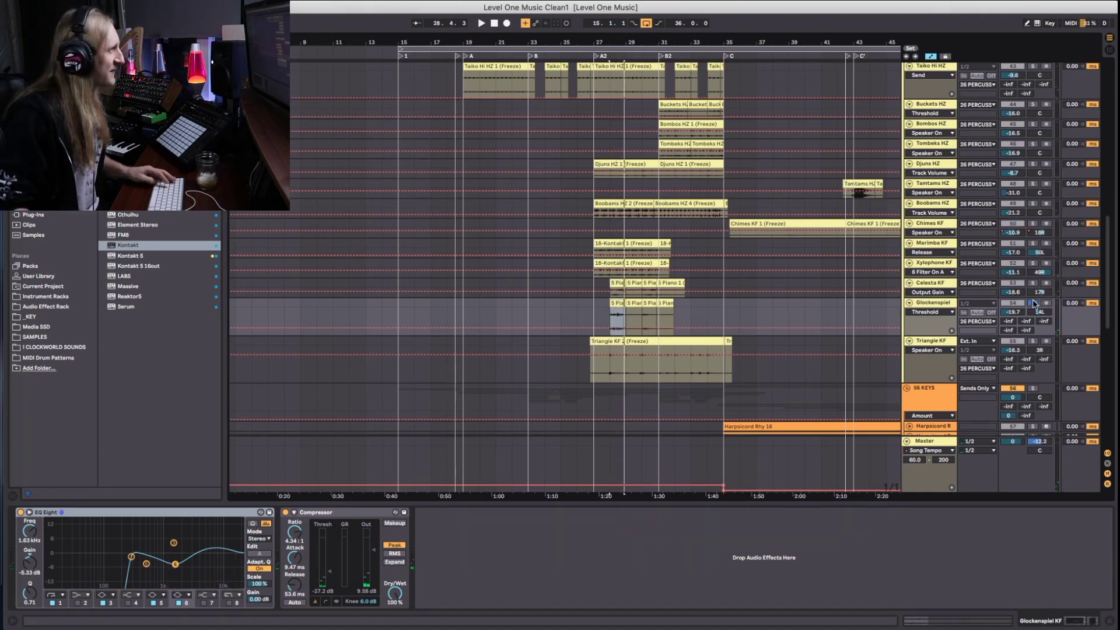
# Play Marimba KF and Xylophone KF soloed from the glockenspiel's entry, and clear their solos to play the full mix from section A2
pyautogui.press('space')
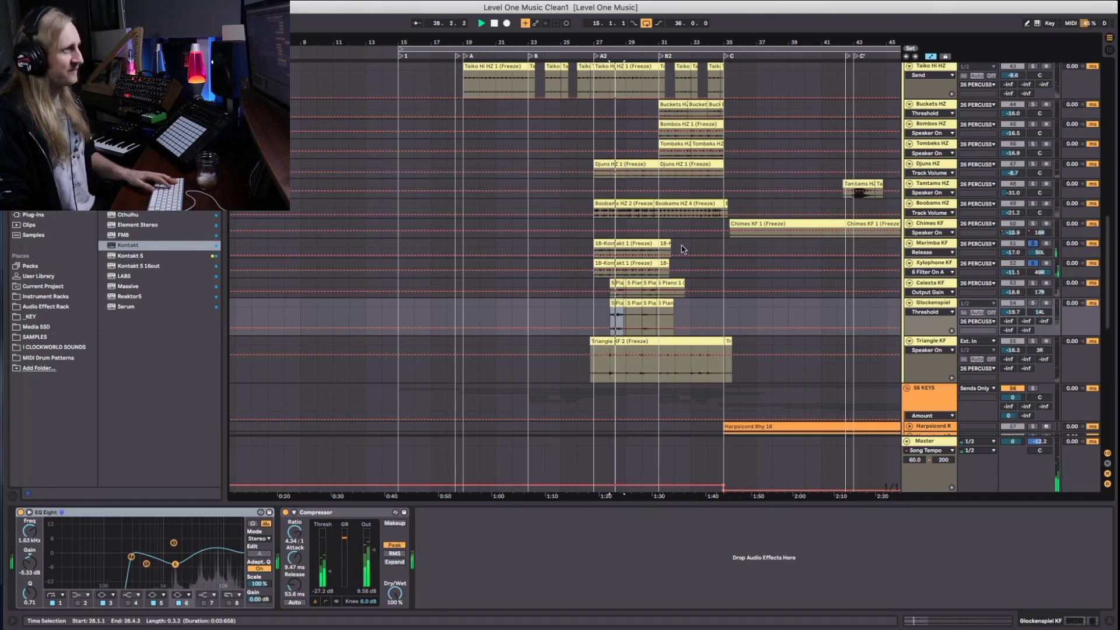
pyautogui.scroll(-5, 653, 306)
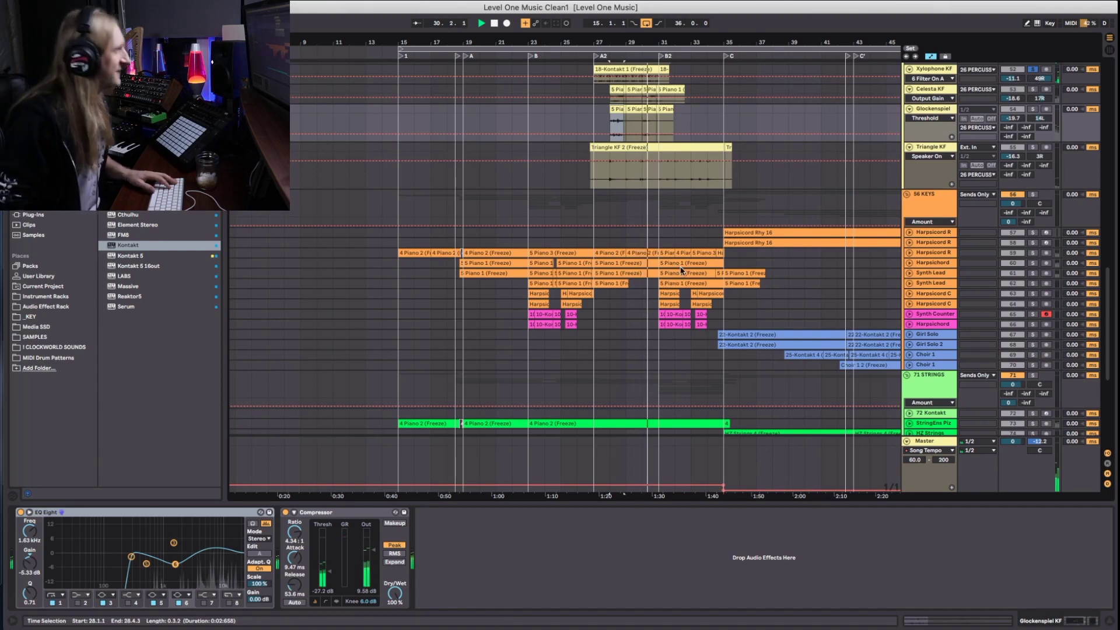
pyautogui.scroll(2, 1015, 116)
pyautogui.click(1029, 106)
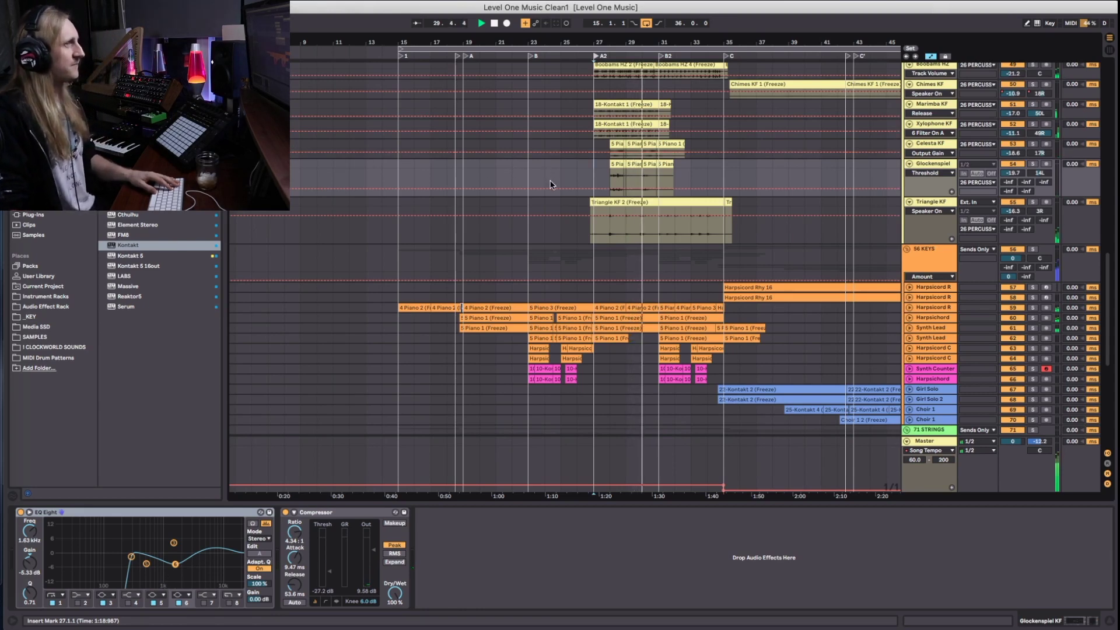
# Stop at the percussion tracks, fold all tracks and collapse the 26 PERCUSSION group
pyautogui.scroll(2, 621, 229)
pyautogui.scroll(10, 620, 227)
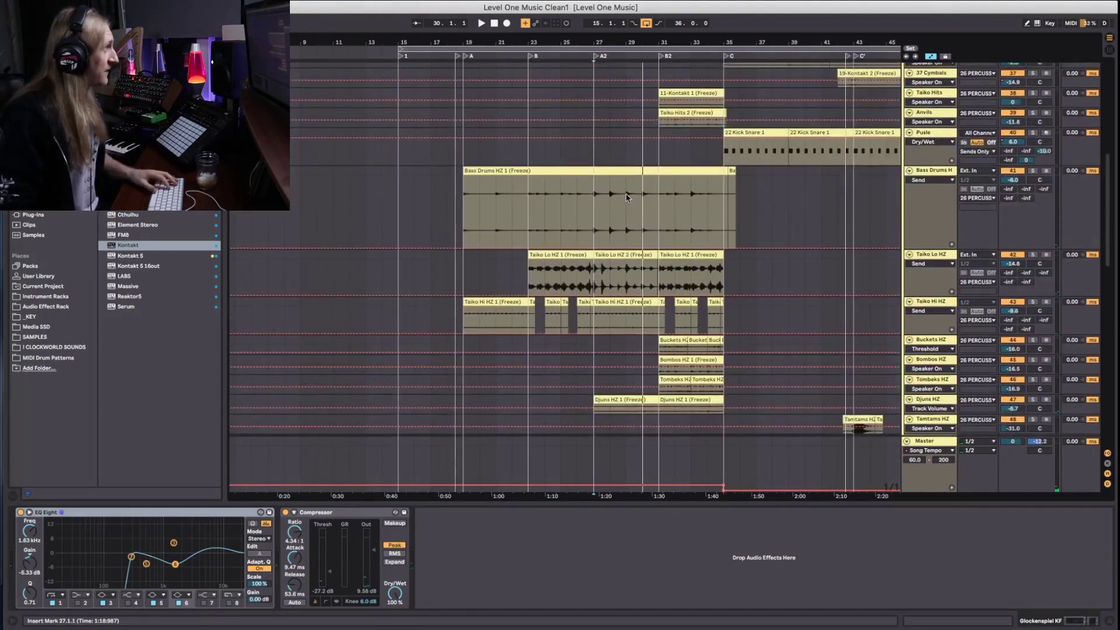
pyautogui.keyDown('alt'); pyautogui.click(908, 172); pyautogui.keyUp('alt')
pyautogui.scroll(8, 894, 188)
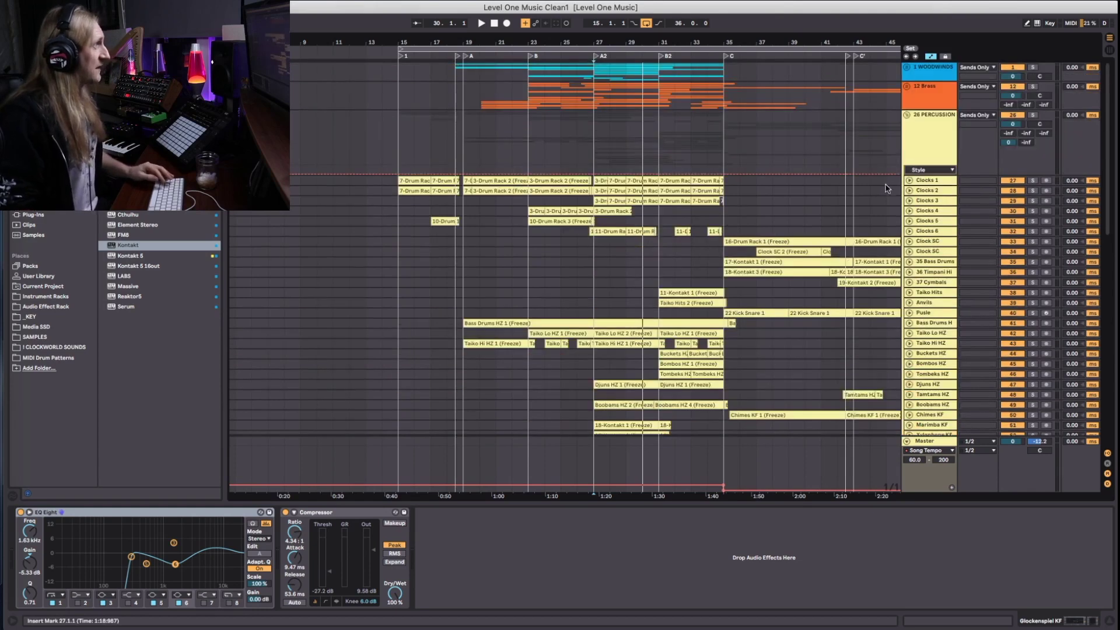
pyautogui.click(906, 115)
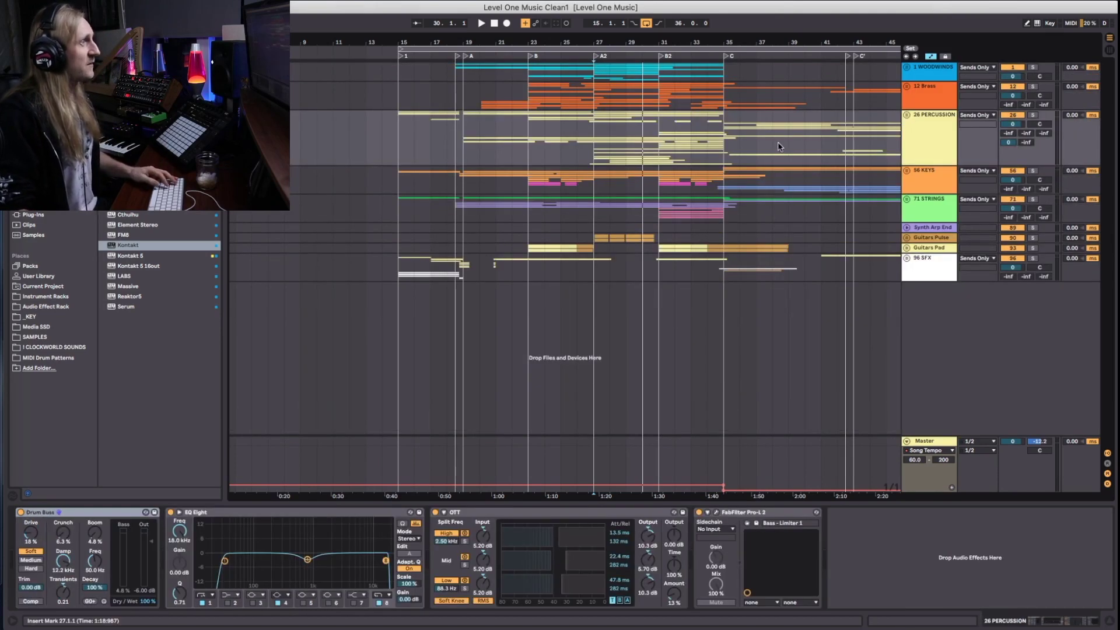
# Expand the 1 WOODWINDS group, unfold its tracks and play the soloed group from section A, looking down to the contrabassoons
pyautogui.click(906, 68)
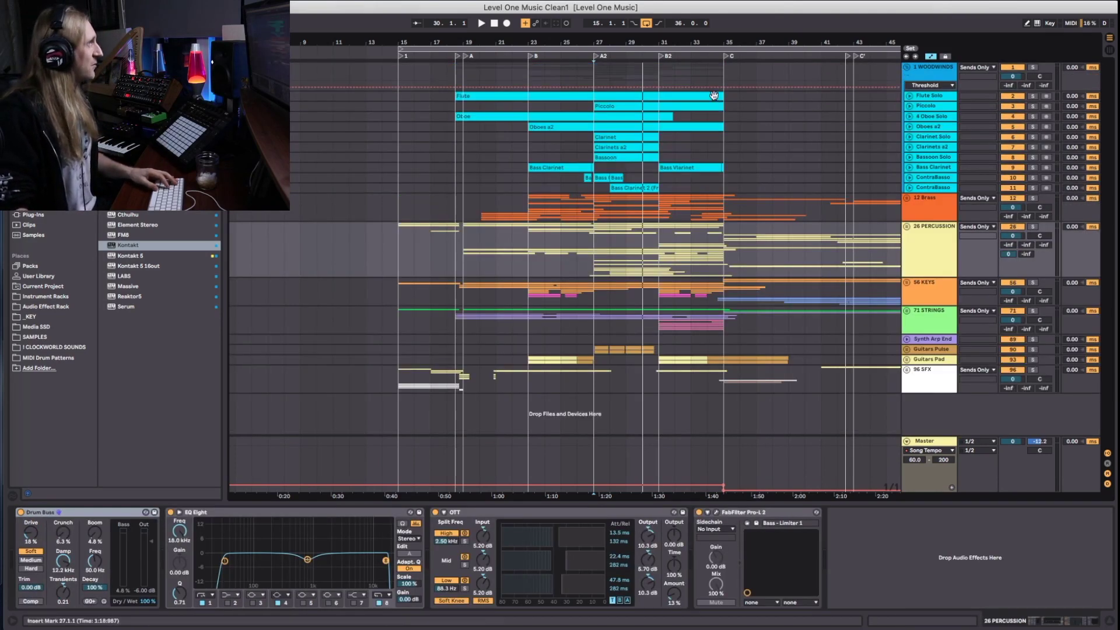
pyautogui.keyDown('alt'); pyautogui.click(905, 110); pyautogui.keyUp('alt')
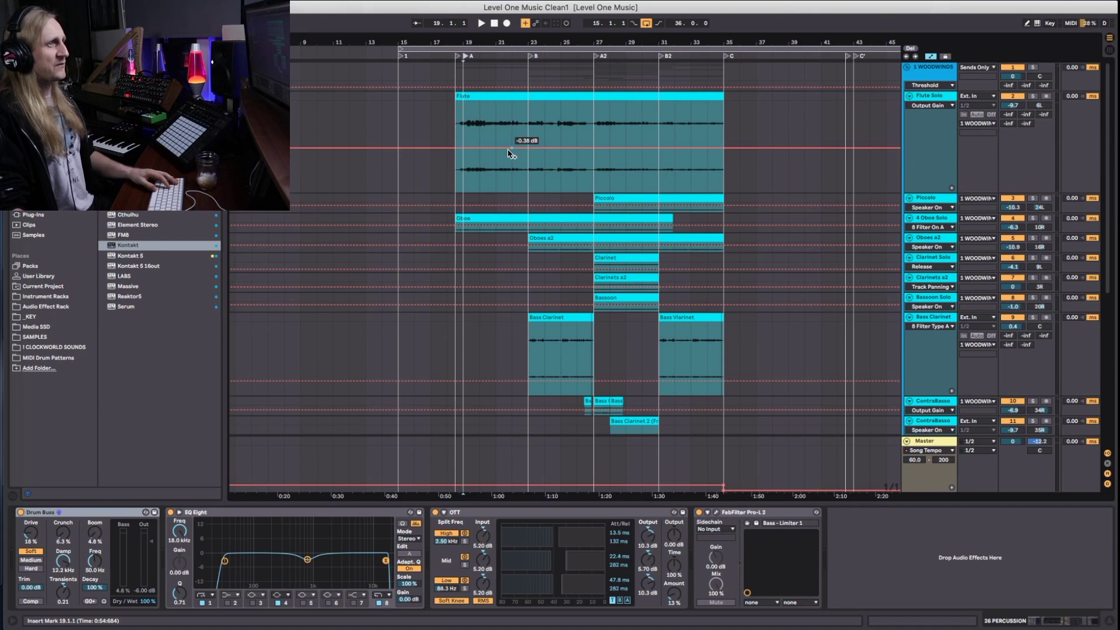
pyautogui.press('space')
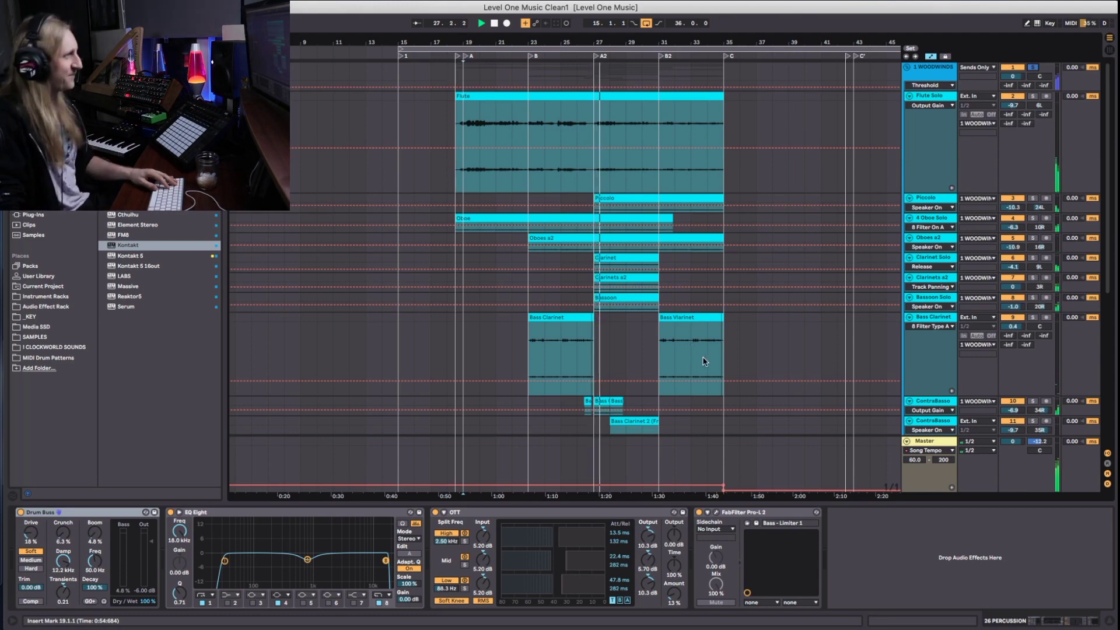
pyautogui.scroll(-1, 712, 356)
pyautogui.scroll(-5, 712, 352)
pyautogui.scroll(-4, 877, 327)
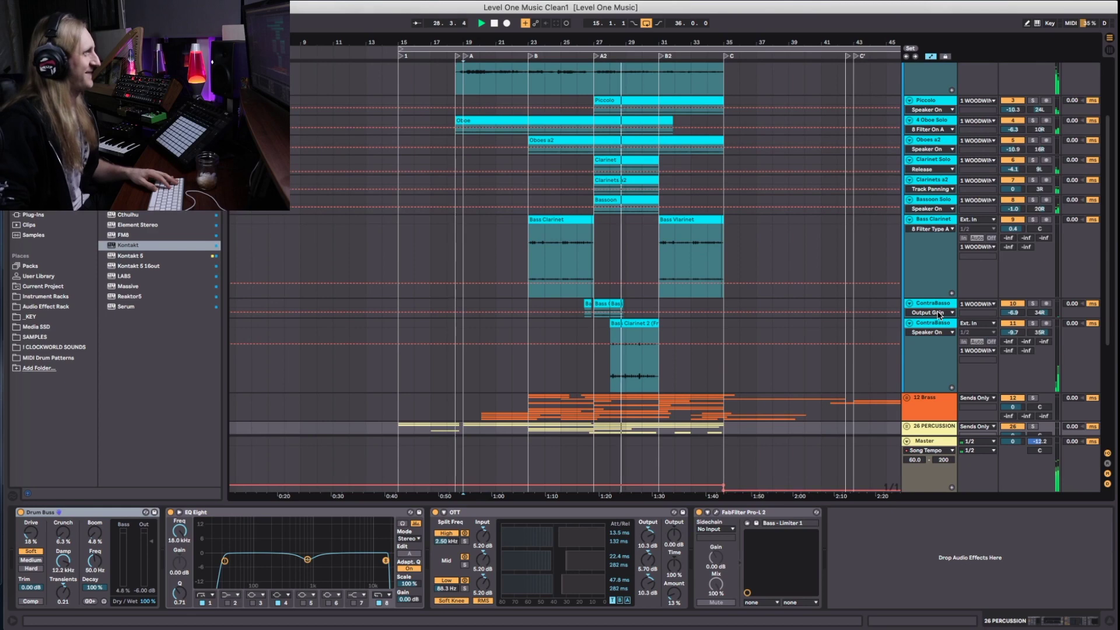
pyautogui.keyDown('alt'); pyautogui.click(909, 304); pyautogui.keyUp('alt')
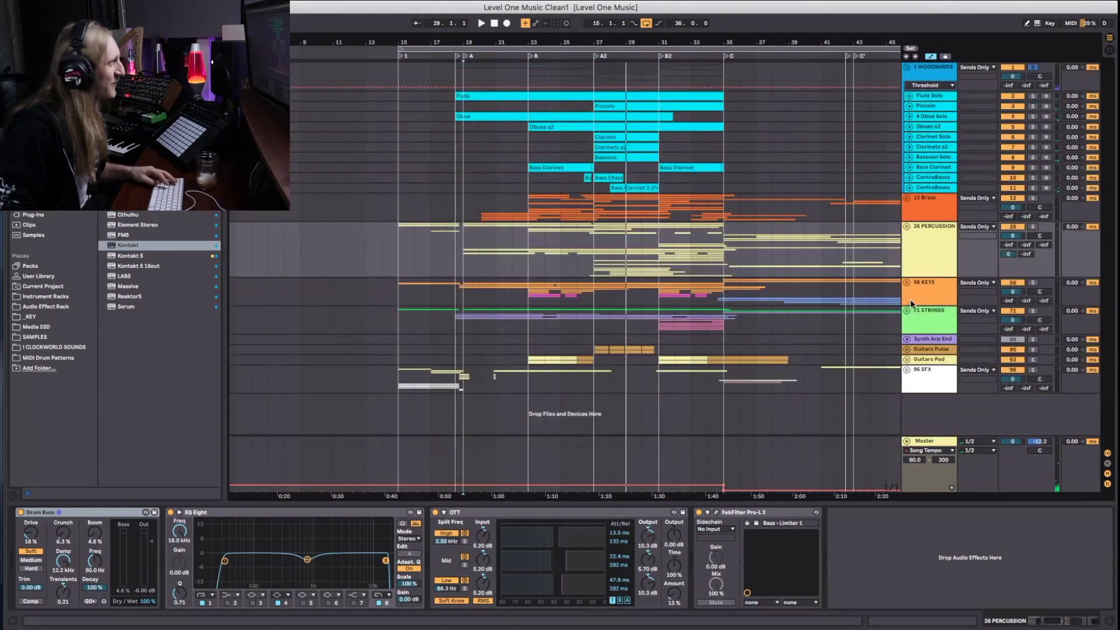
pyautogui.click(922, 273)
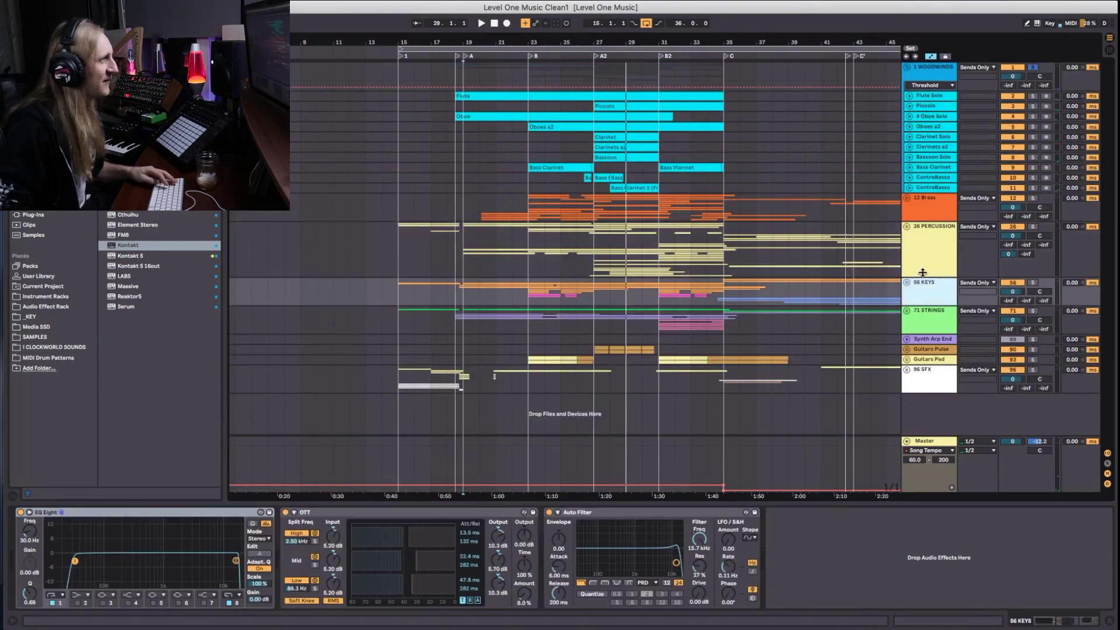
pyautogui.keyDown('alt'); pyautogui.click(911, 188); pyautogui.keyUp('alt')
# Enlarge the ContraBassoon Sus track and select its clips from bar 27 to just past the last clip's end
pyautogui.click(929, 180)
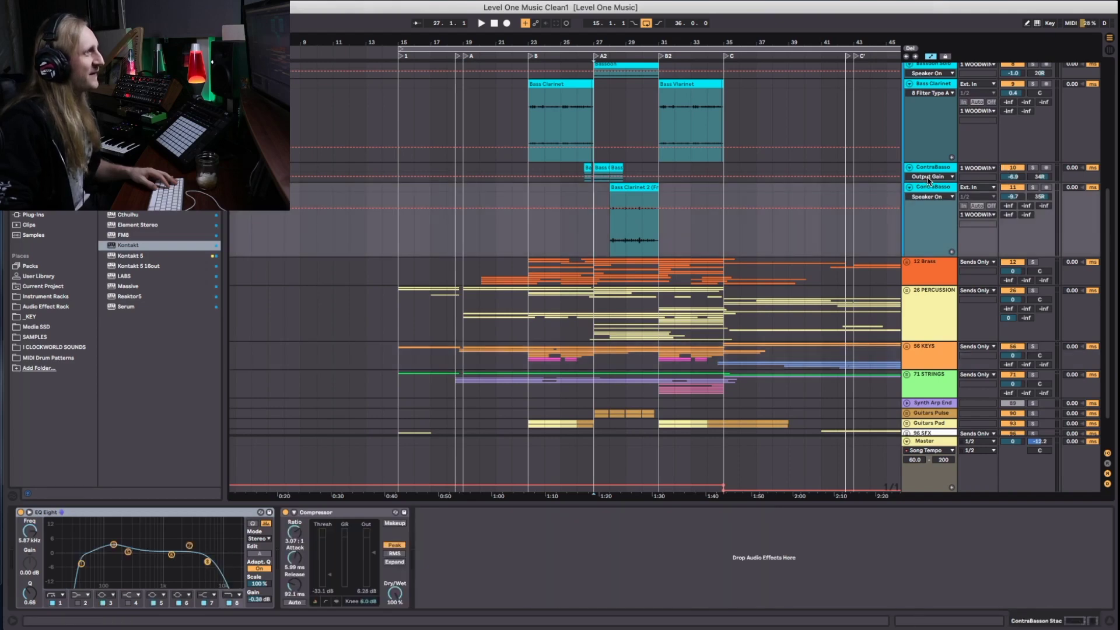
pyautogui.moveTo(928, 181); pyautogui.dragTo(933, 260)
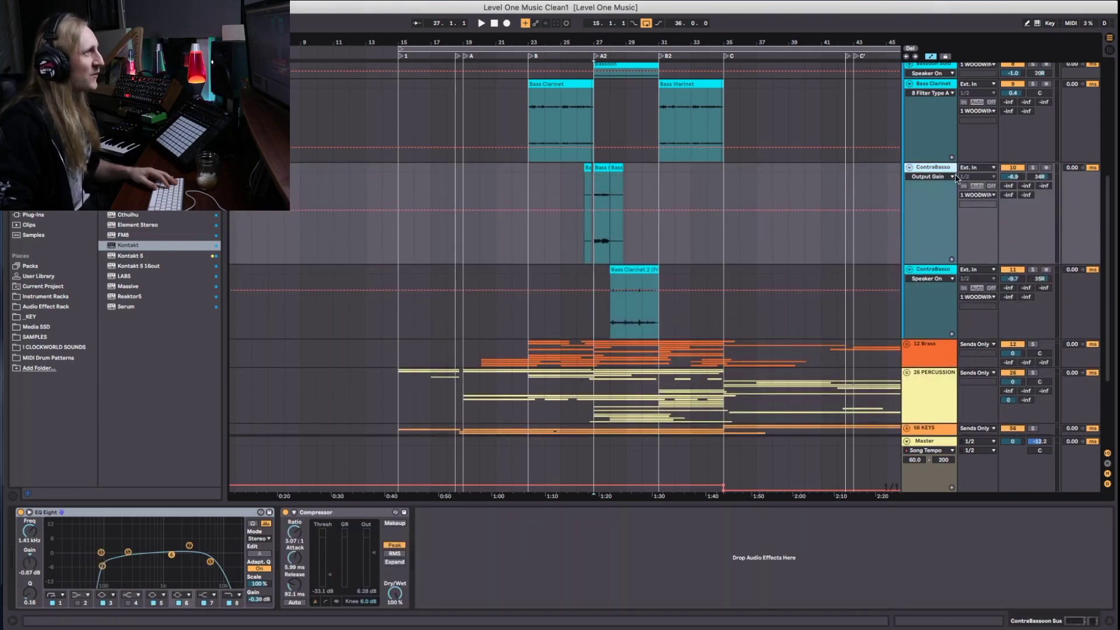
pyautogui.click(605, 167)
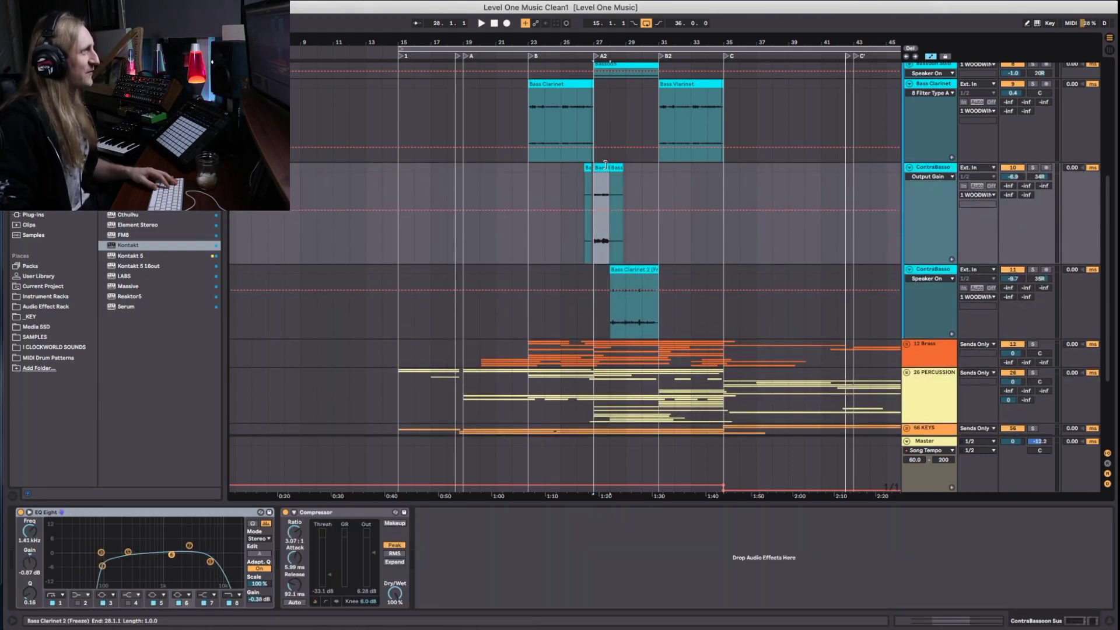
pyautogui.keyDown('shift'); pyautogui.click(635, 167); pyautogui.keyUp('shift')
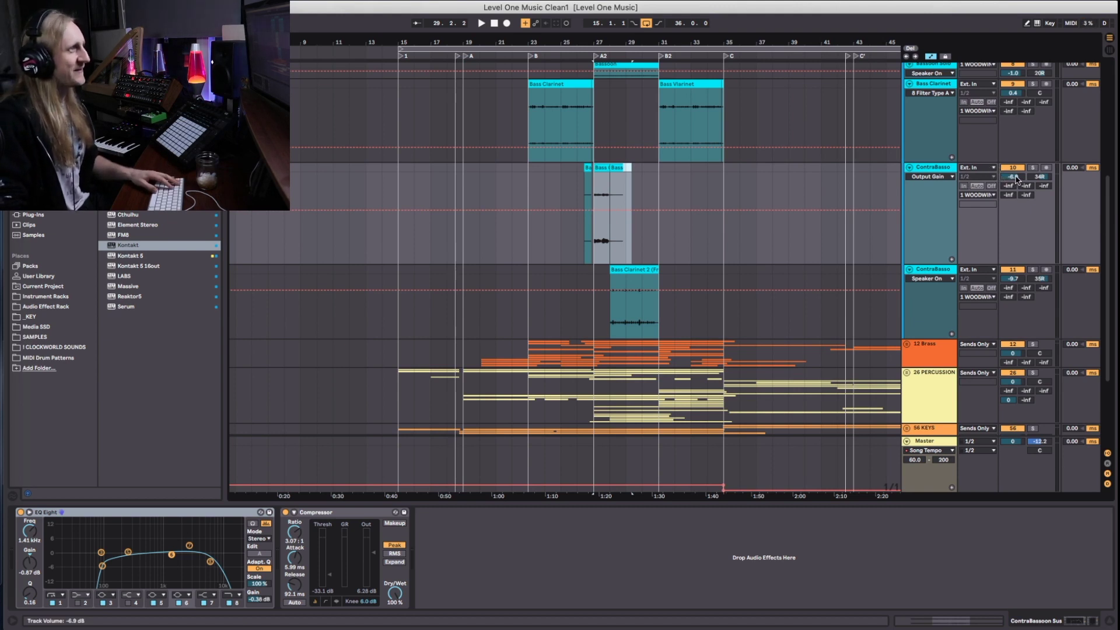
# Set the ContraBassoon Sus track's volume to 6 dB and play the selected phrase
pyautogui.write('6')
pyautogui.press('Return')
pyautogui.press('space')
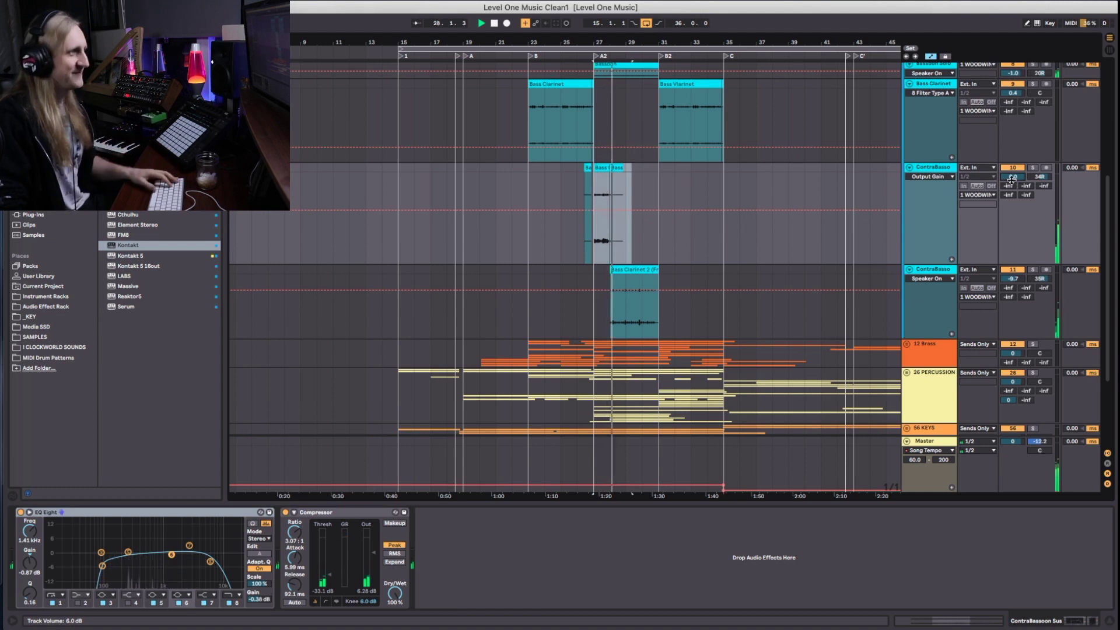
# Select the clip on the ContraBassoon Stac track, play the woodwinds from bar 28 and return to the Flute Solo track
pyautogui.click(919, 268)
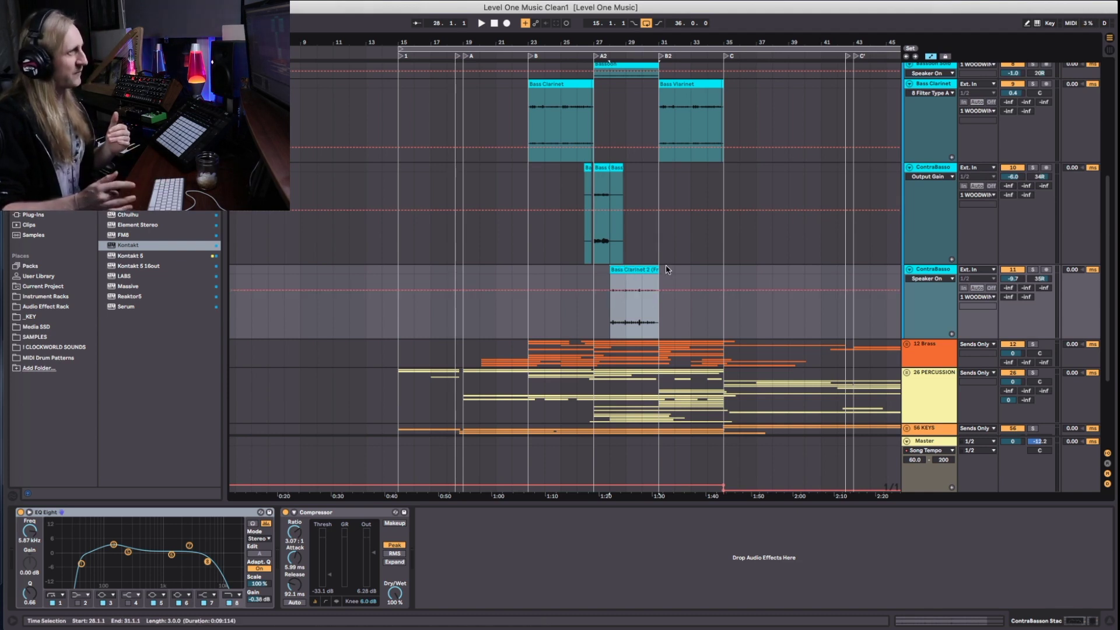
pyautogui.press('space')
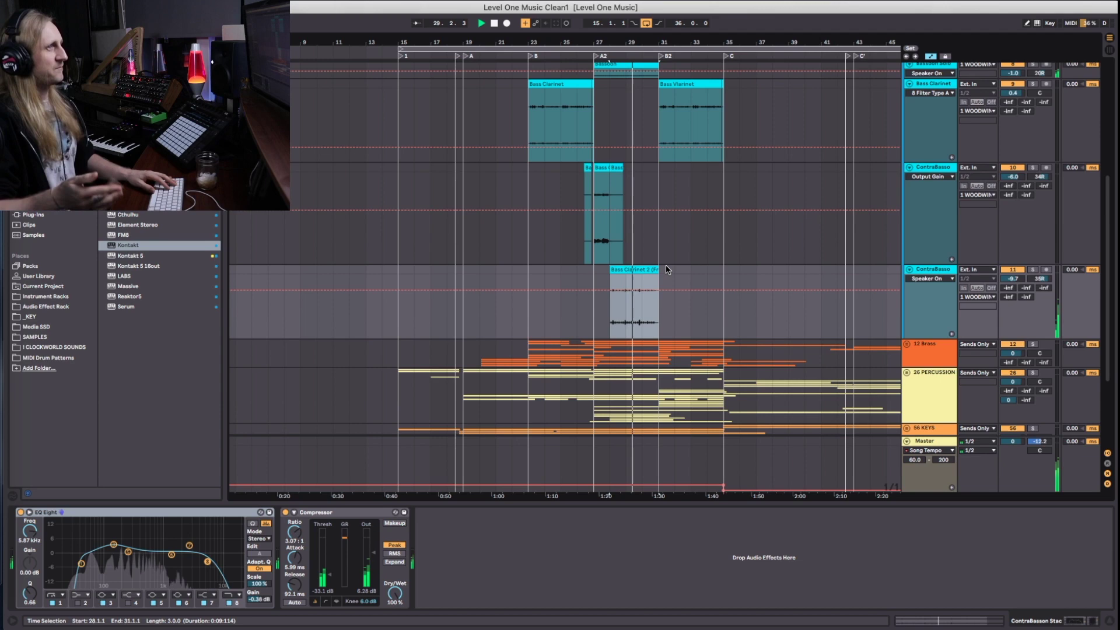
pyautogui.scroll(4, 677, 267)
pyautogui.scroll(4, 683, 266)
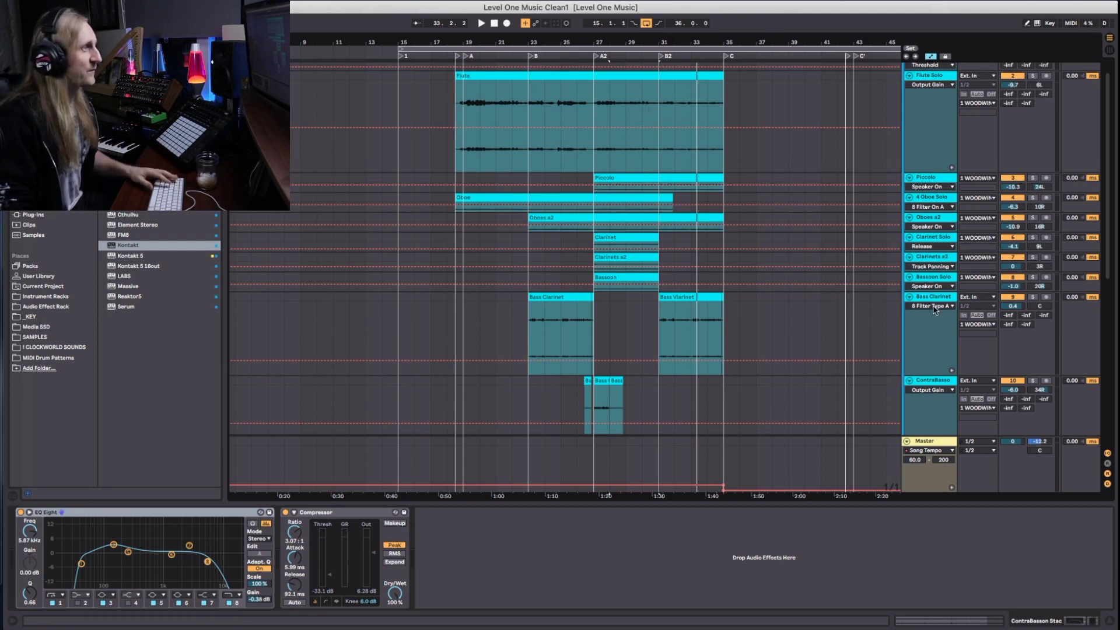
# Fold all tracks and expand the 12 Brass group to show its trumpet, horn, trombone and tuba tracks
pyautogui.keyDown('alt'); pyautogui.click(909, 298); pyautogui.keyUp('alt')
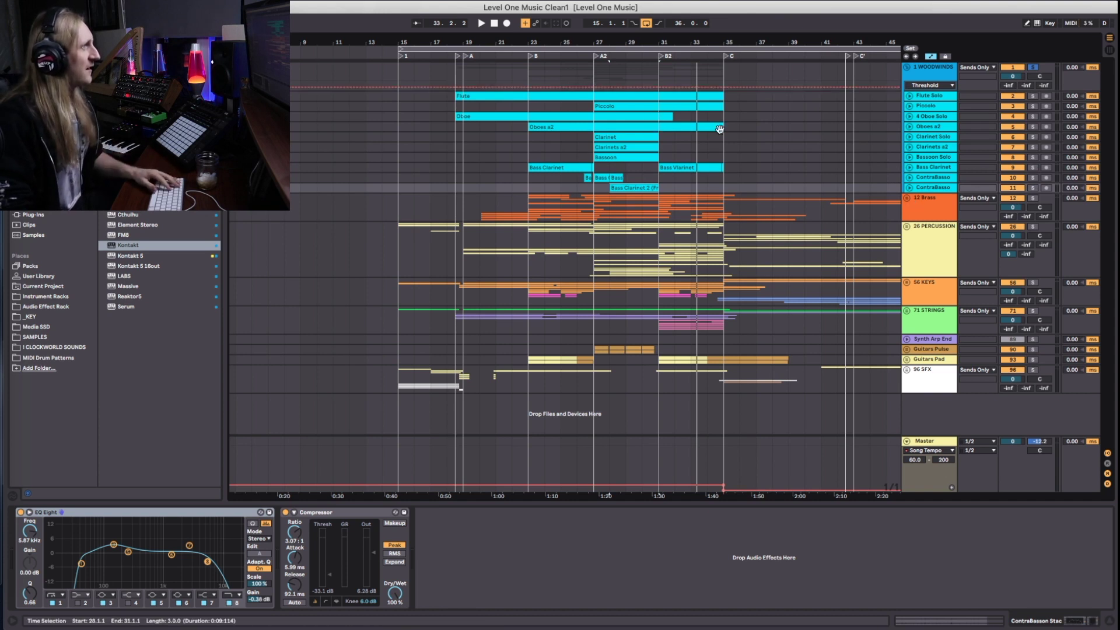
pyautogui.click(908, 199)
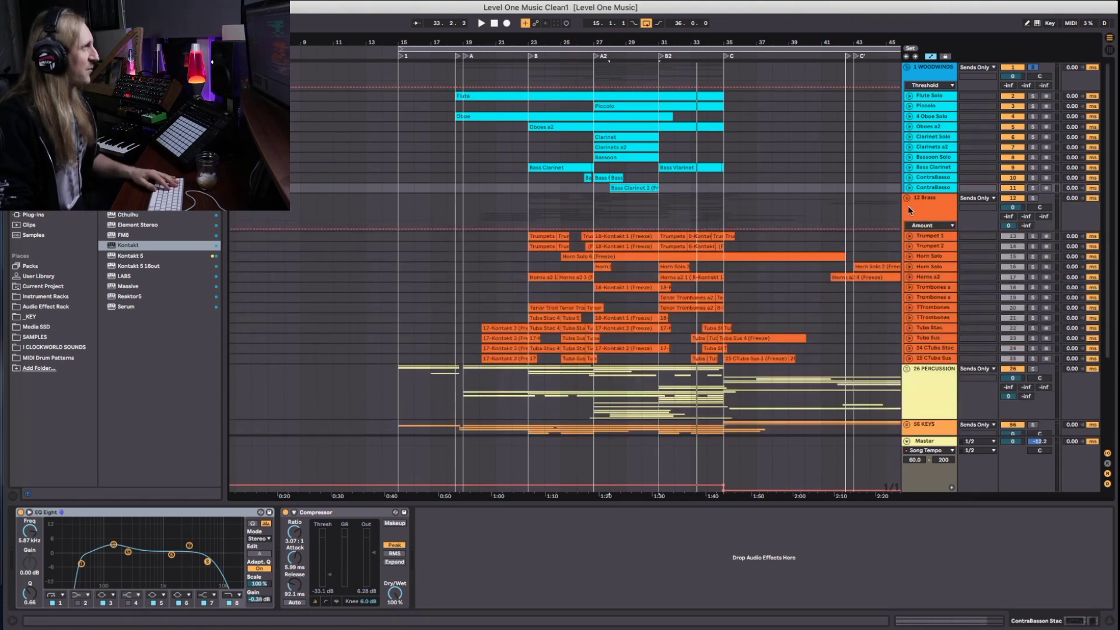
pyautogui.scroll(-4, 569, 278)
# Select bars 19 to 23 on the lower trombone and tuba tracks and unfold all tracks
pyautogui.click(480, 205)
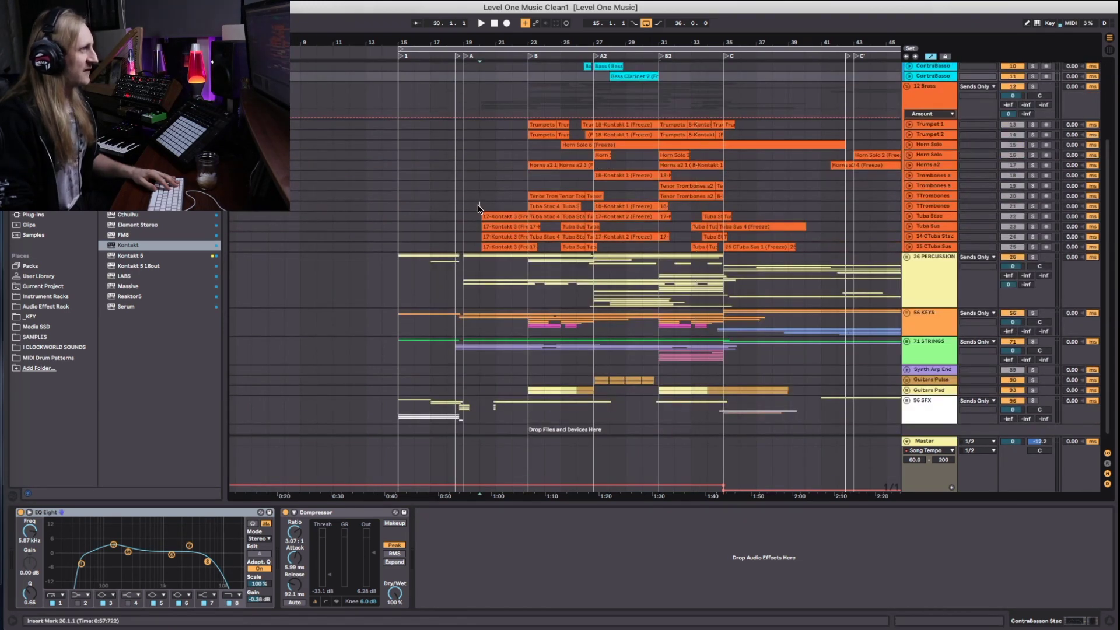
pyautogui.hotkey('shift', 'Down')
pyautogui.keyDown('alt'); pyautogui.click(908, 237); pyautogui.keyUp('alt')
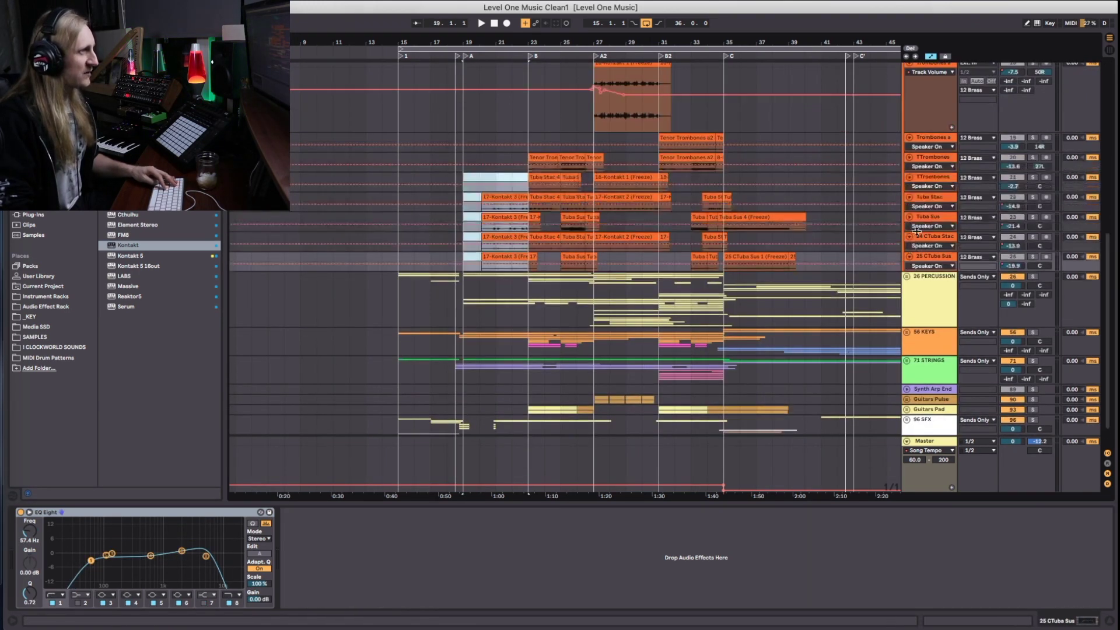
# Play the arrangement from section A and activate the switched-off tracks in the 12 Brass group
pyautogui.press('space')
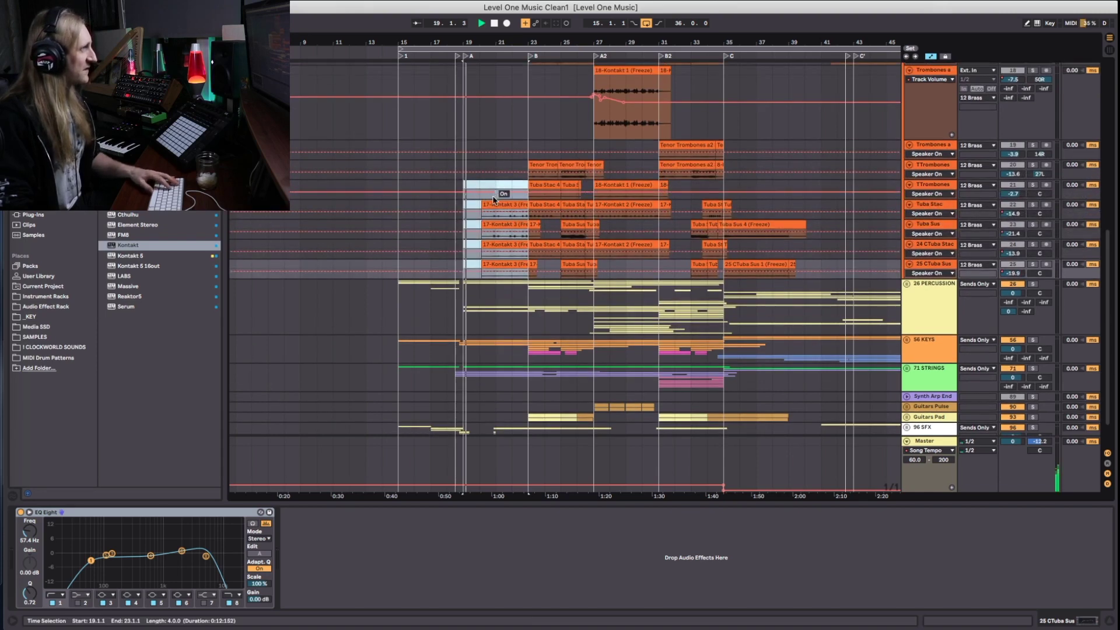
pyautogui.scroll(3, 1024, 105)
pyautogui.scroll(5, 1026, 143)
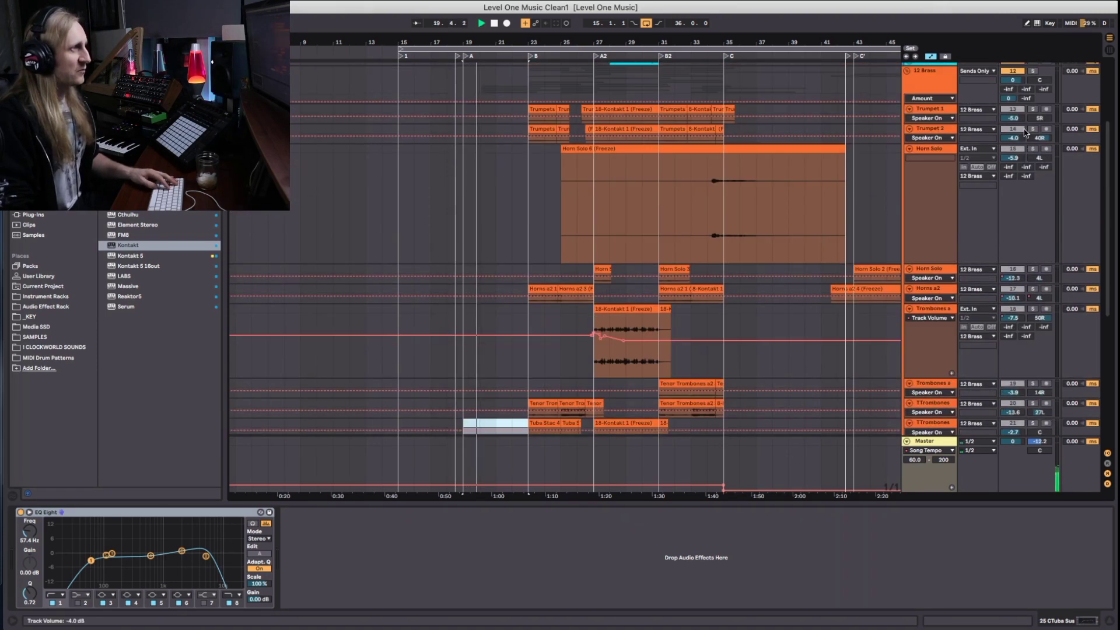
pyautogui.scroll(-10, 902, 234)
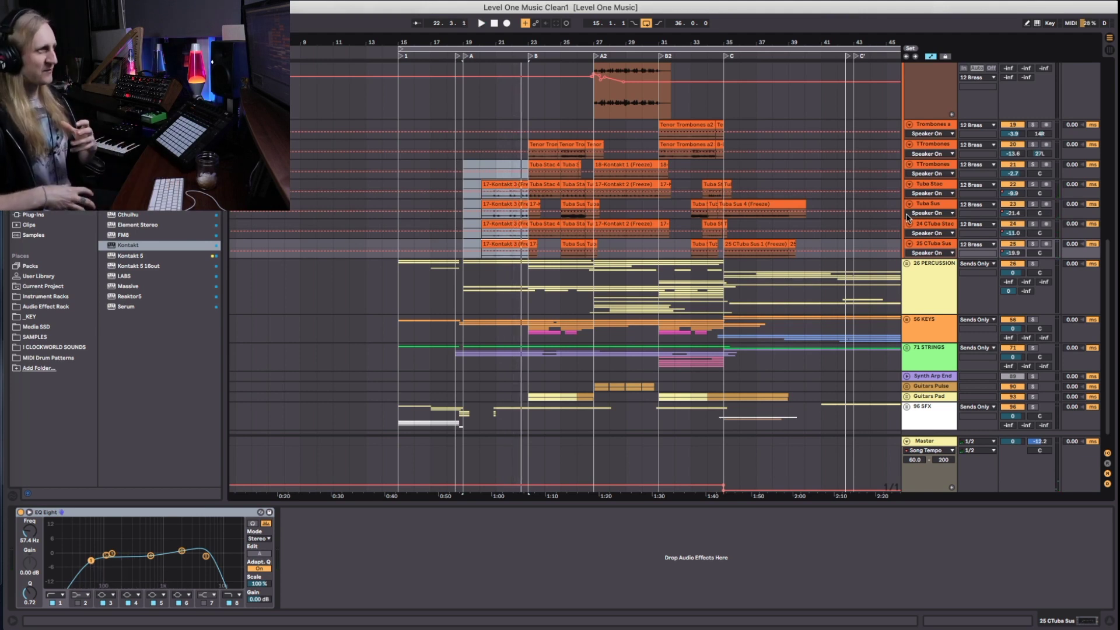
# Play the soloed 12 Brass group from bar 20 and look through its tracks from the tubas up to the trumpets
pyautogui.click(465, 176)
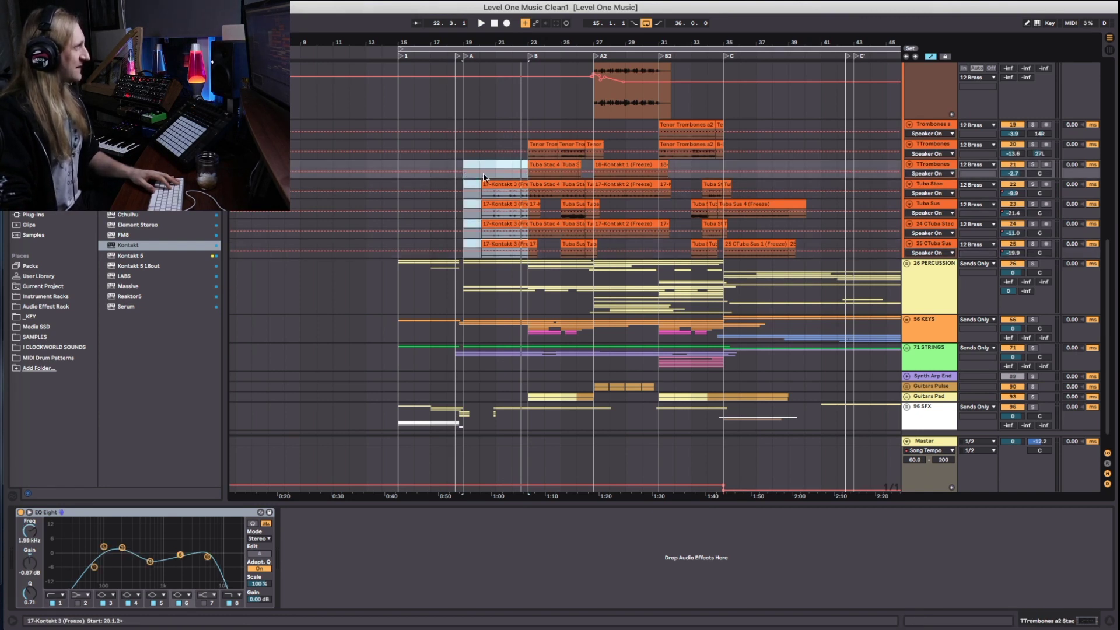
pyautogui.click(479, 176)
pyautogui.press('space')
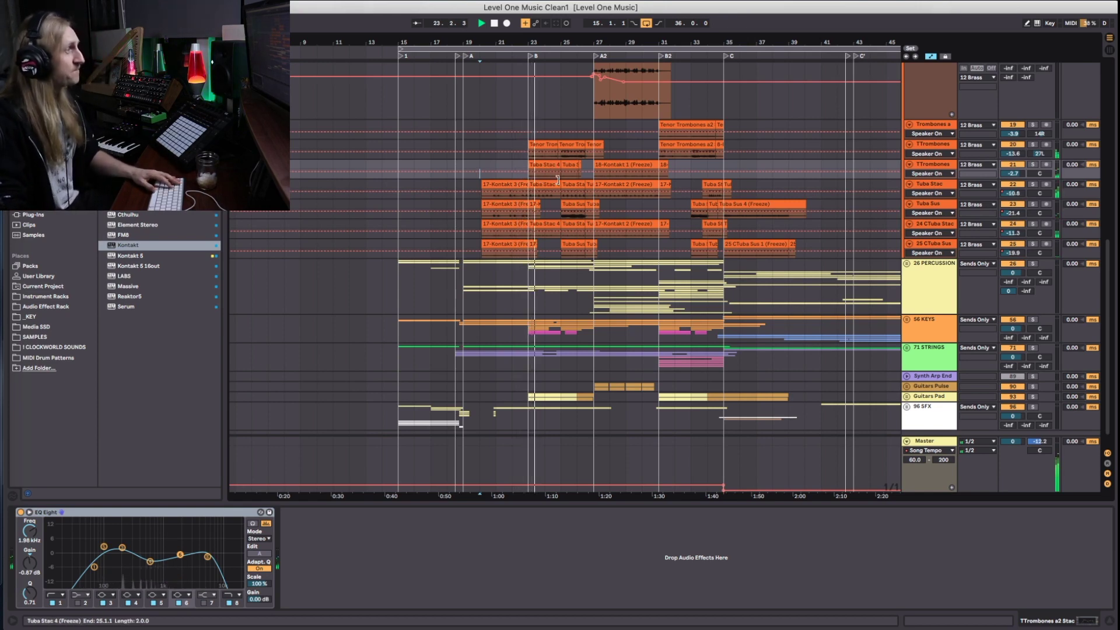
pyautogui.scroll(5, 566, 181)
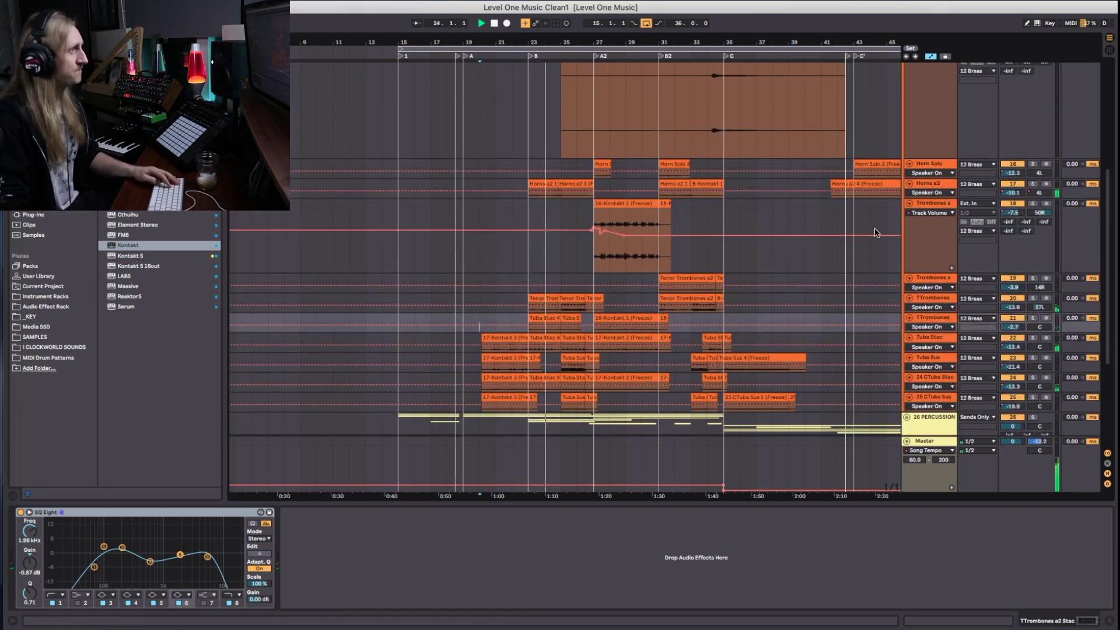
pyautogui.scroll(4, 864, 232)
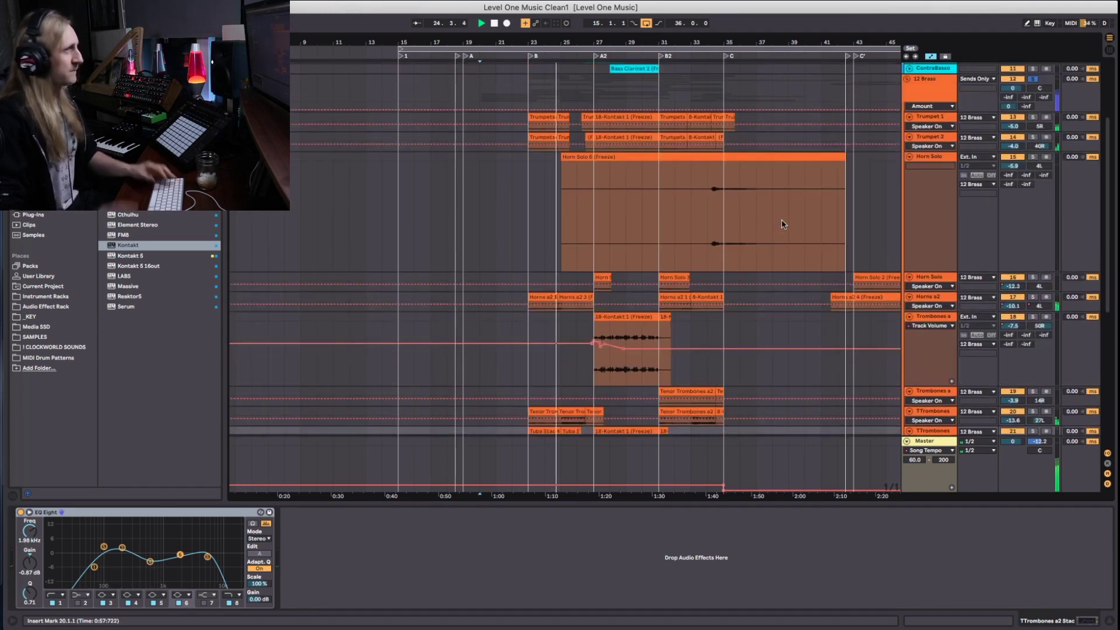
# Solo the Trumpet 1 and Trumpet 2 tracks and play them from section B at bar 23
pyautogui.press('space')
pyautogui.click(530, 56)
pyautogui.click(536, 73)
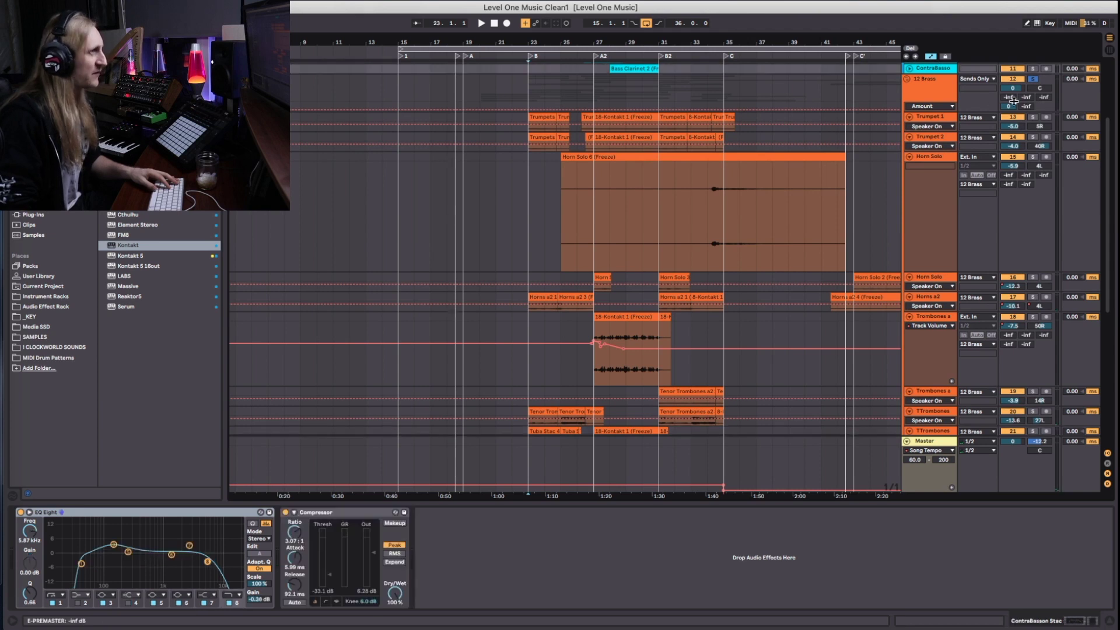
pyautogui.click(1034, 117)
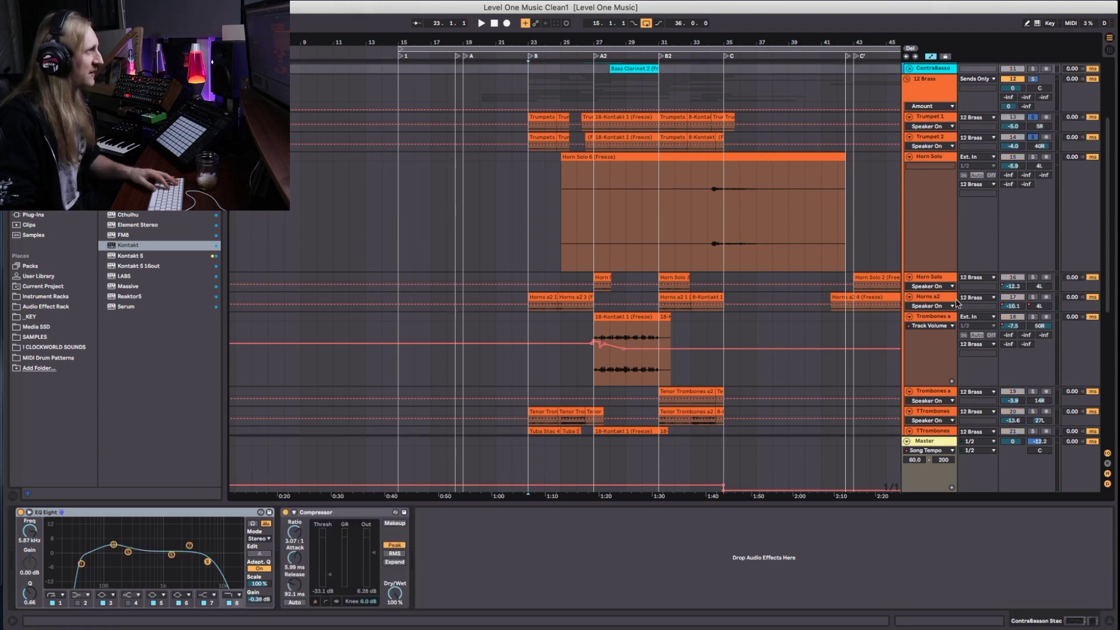
pyautogui.press('space')
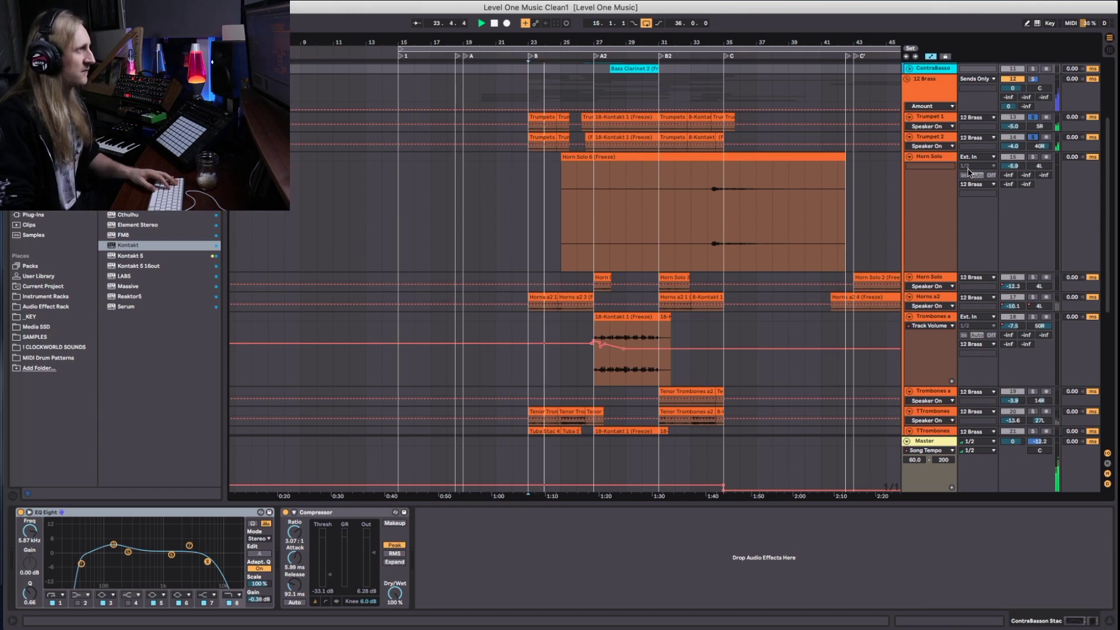
# Solo and unfold the Horns a2 track and play it from section B and from its clip at bar 31
pyautogui.scroll(-5, 993, 330)
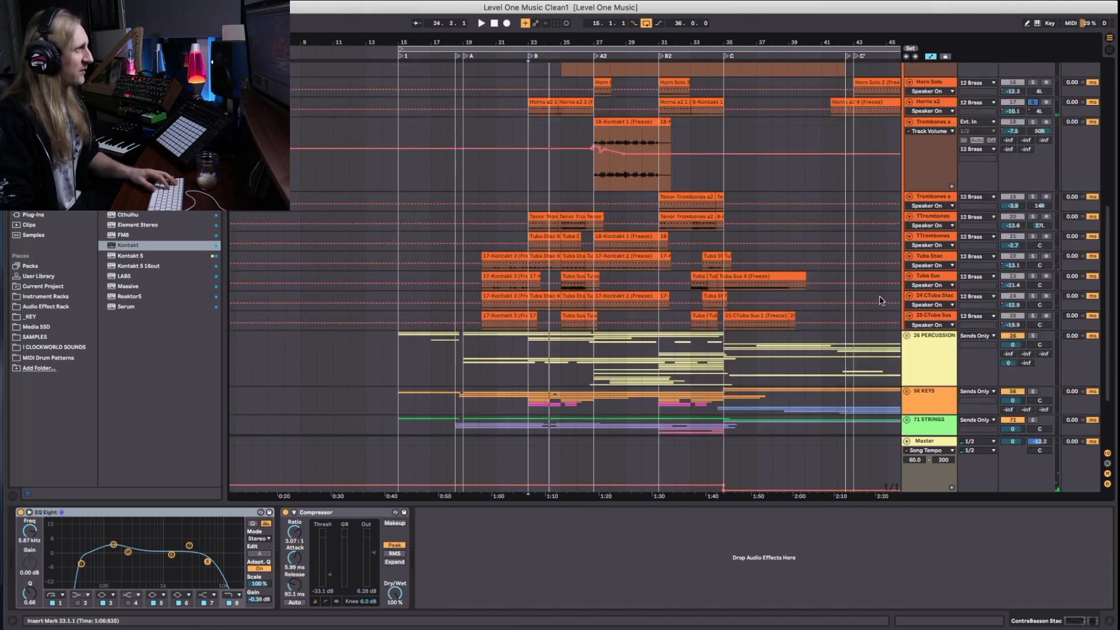
pyautogui.press('space')
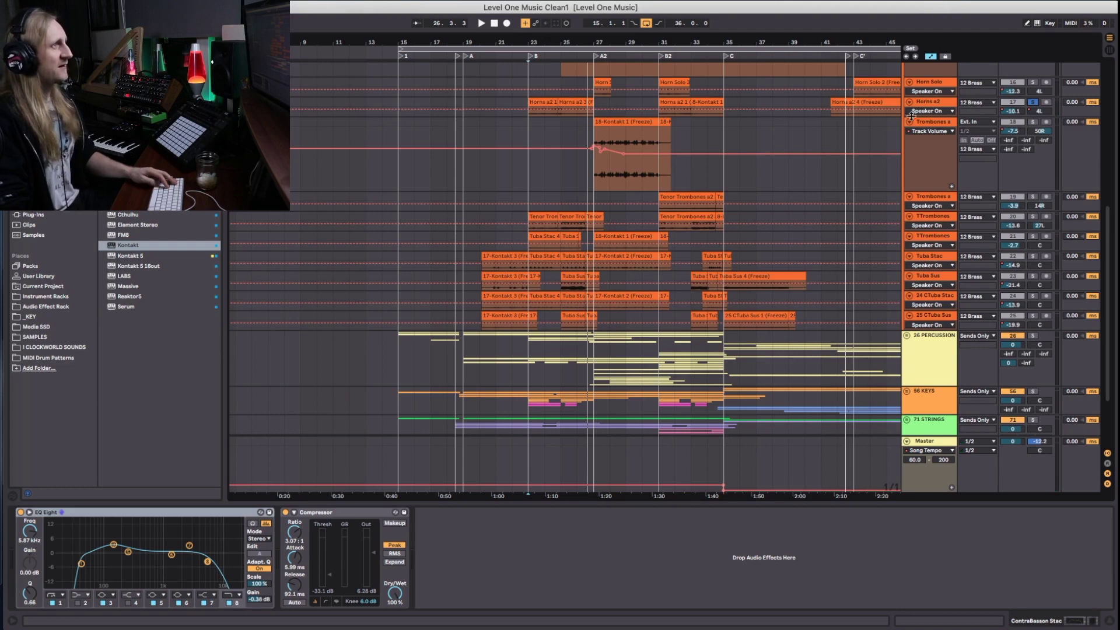
pyautogui.click(909, 102)
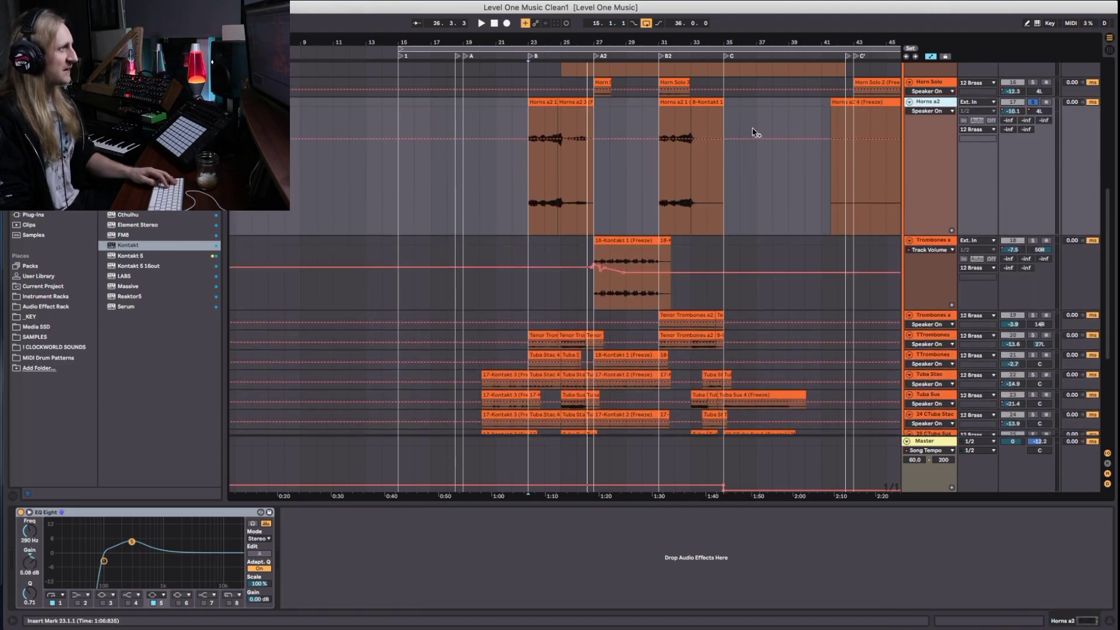
pyautogui.click(667, 110)
pyautogui.press('space')
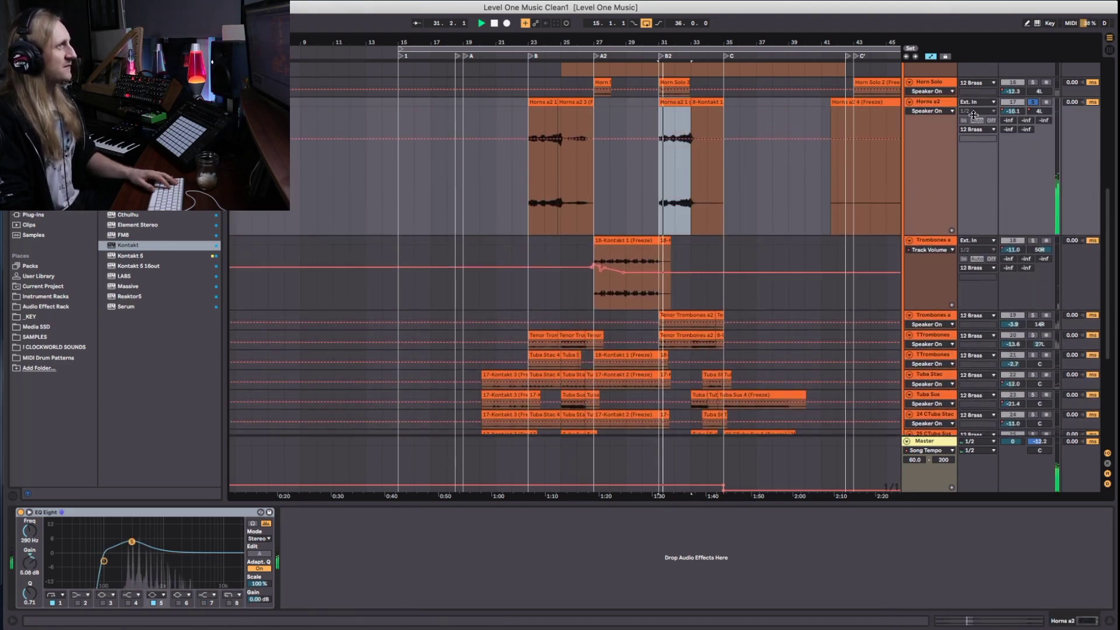
pyautogui.scroll(-2, 1031, 137)
pyautogui.scroll(6, 1022, 146)
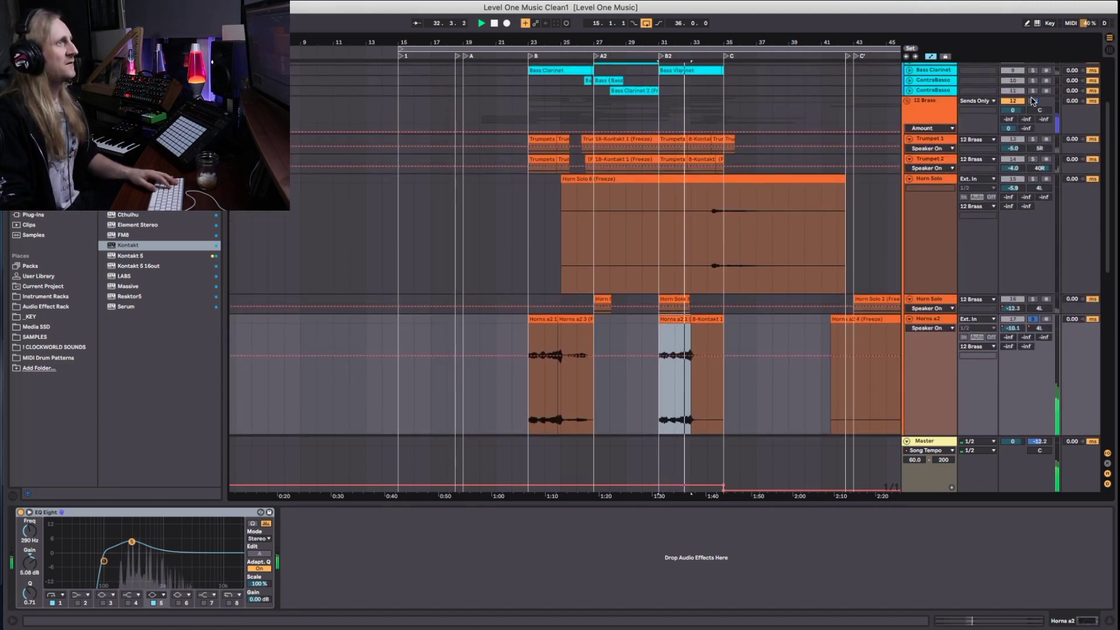
# Switch the solo back to the whole 12 Brass group and play it from section A2 at bar 27
pyautogui.press('space')
pyautogui.click(1034, 101)
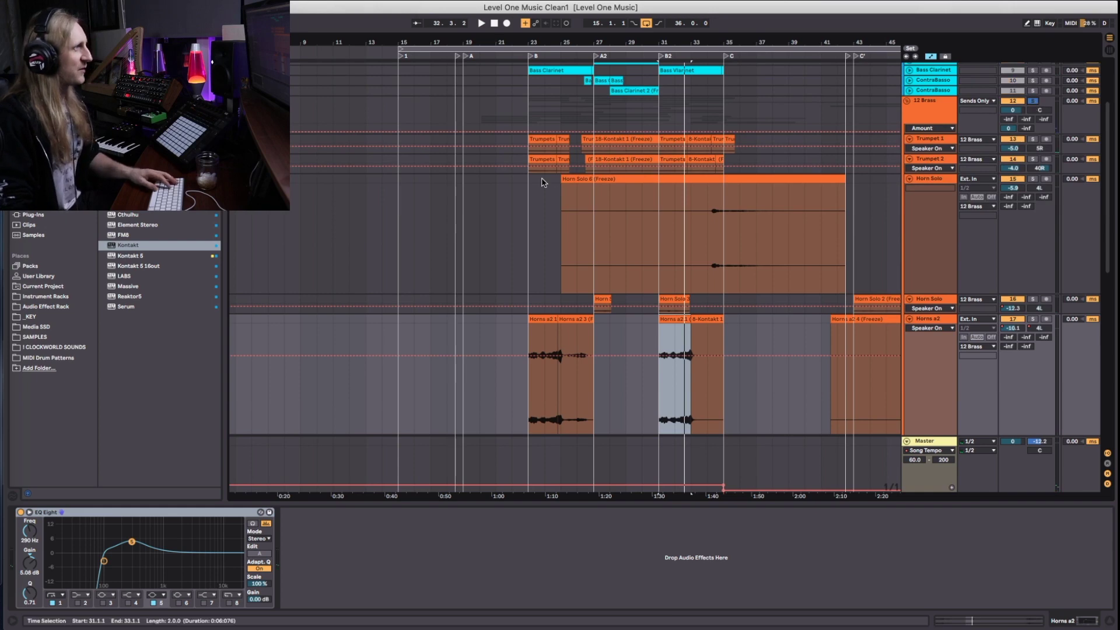
pyautogui.click(594, 52)
pyautogui.scroll(-3, 691, 182)
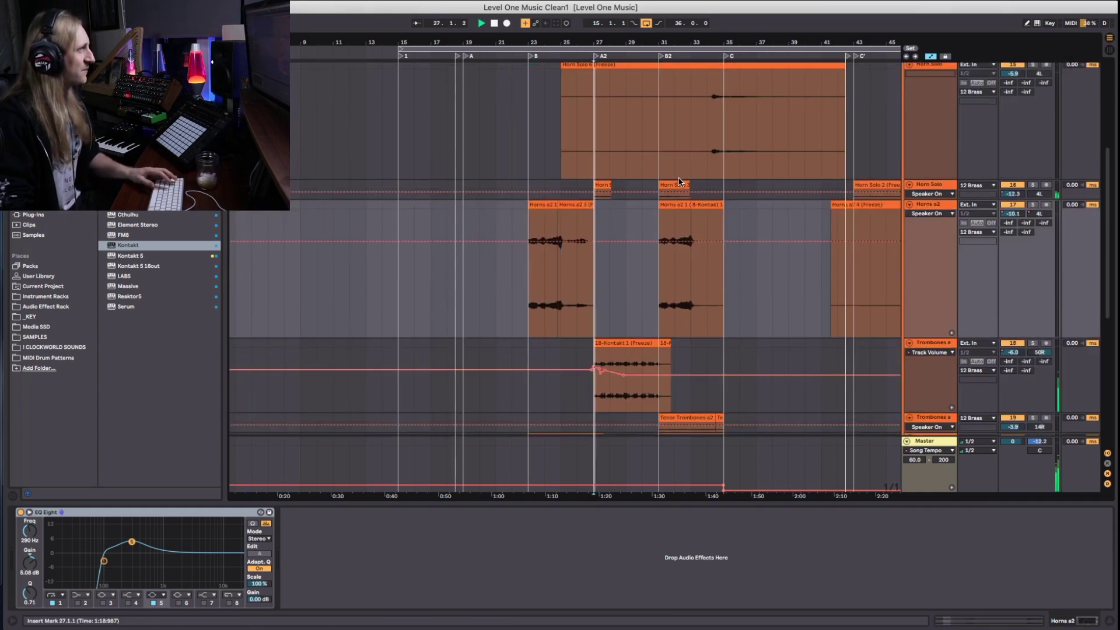
pyautogui.scroll(4, 690, 182)
pyautogui.press('space')
# Solo the Trombones a6 Stac track and play its frozen clip starting at bar 27
pyautogui.scroll(-3, 662, 228)
pyautogui.scroll(-2, 663, 228)
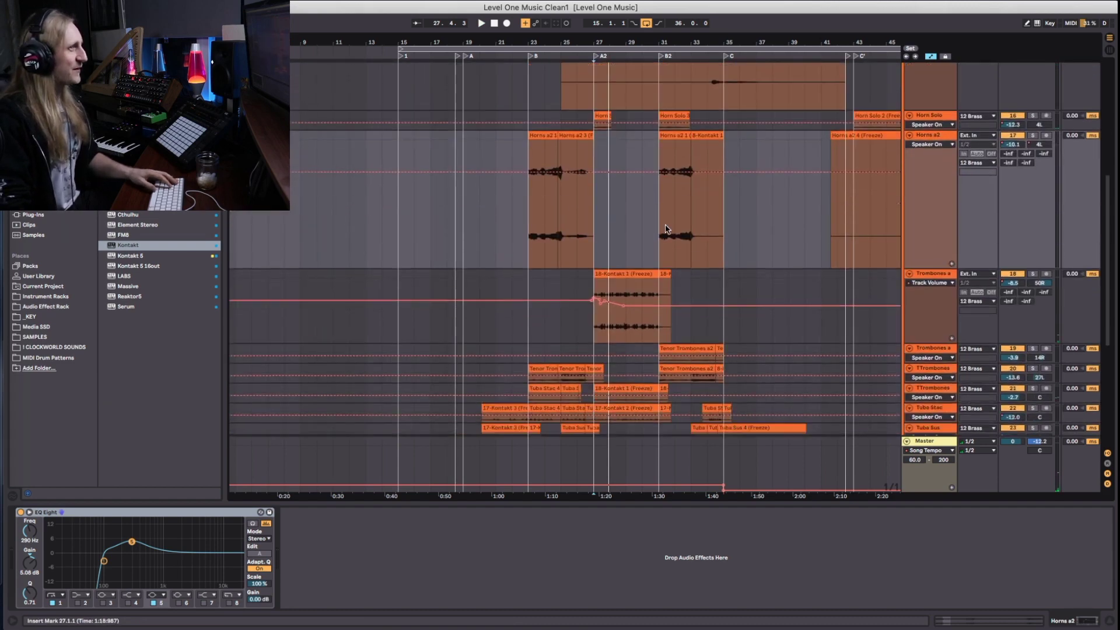
pyautogui.scroll(-1, 669, 222)
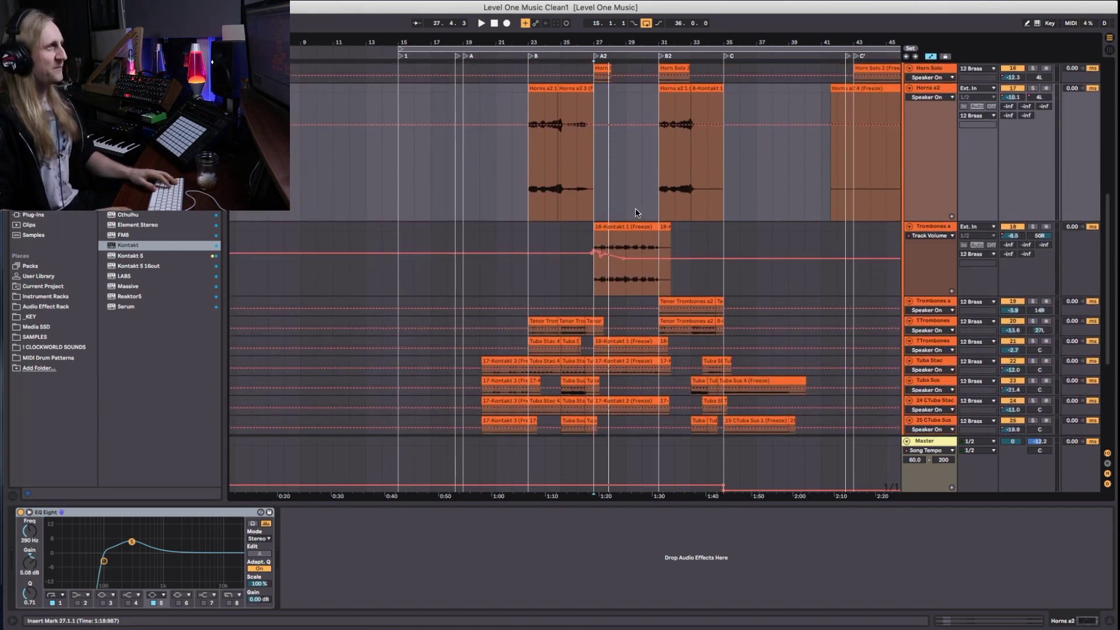
pyautogui.scroll(-1, 636, 214)
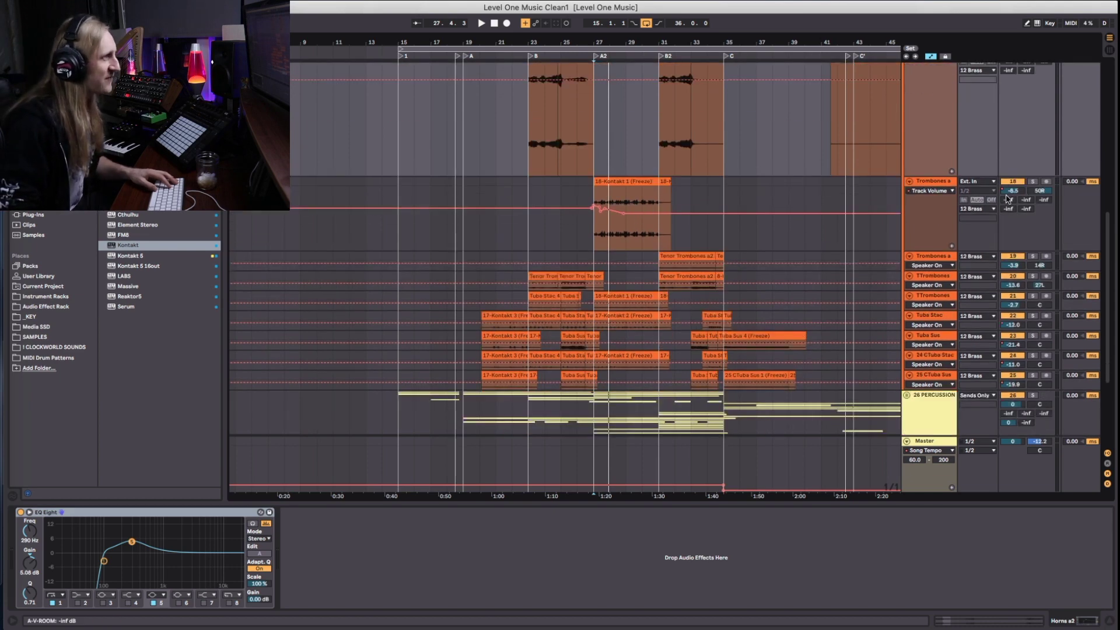
pyautogui.click(1032, 181)
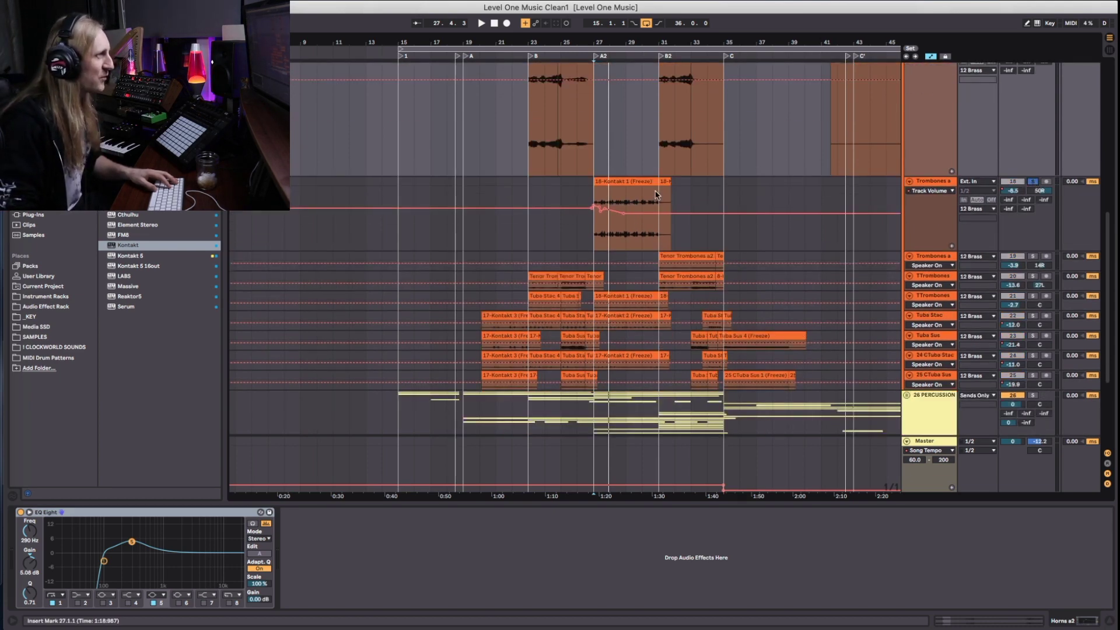
pyautogui.click(638, 181)
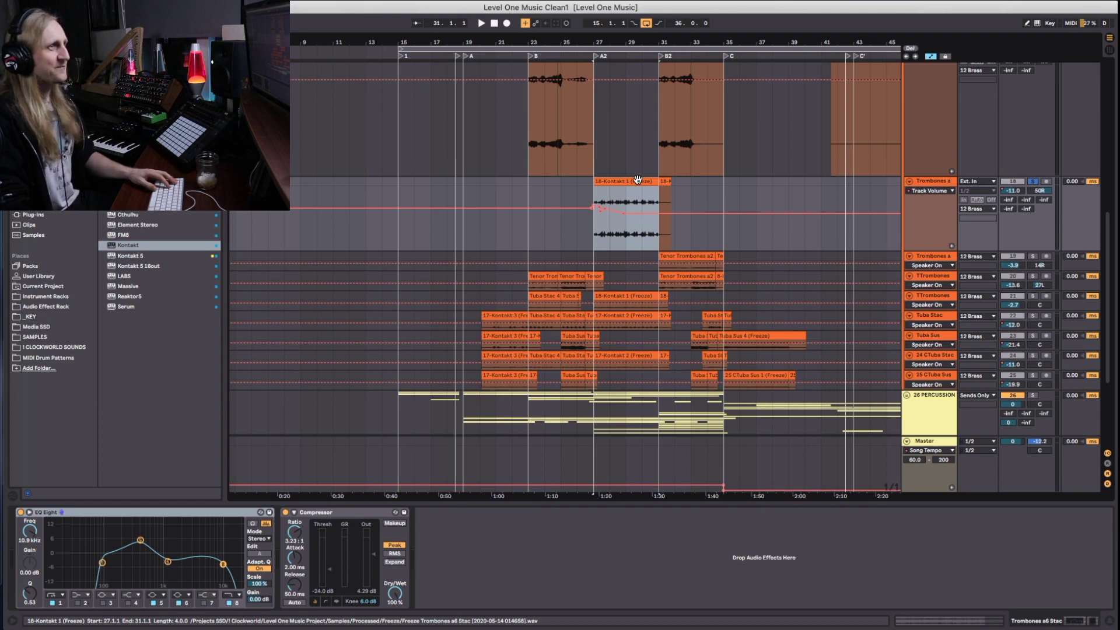
pyautogui.press('space')
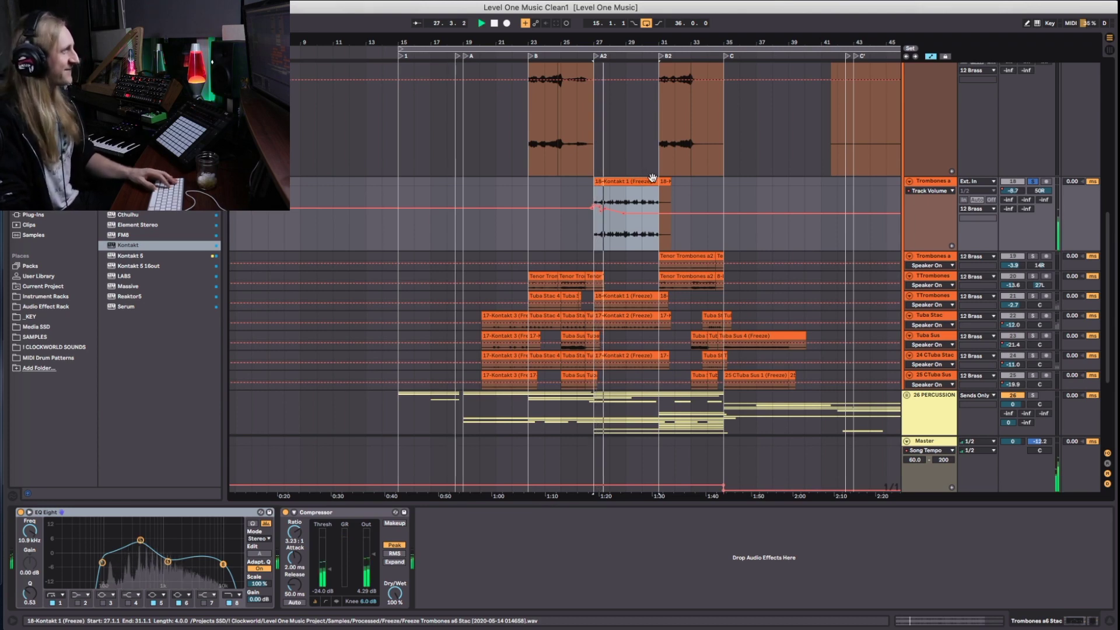
pyautogui.scroll(-2, 706, 238)
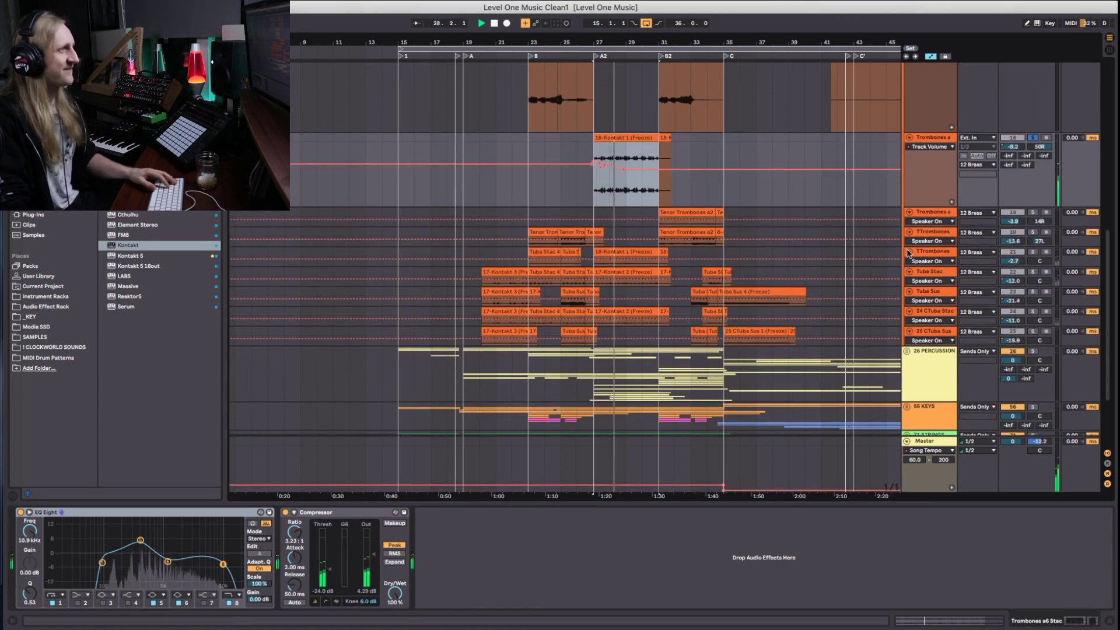
pyautogui.press('space')
# Add the TTrombones a2 Stac, Tuba Stac and CTuba Stac tracks to the solo and play them together from bar 27
pyautogui.press('space')
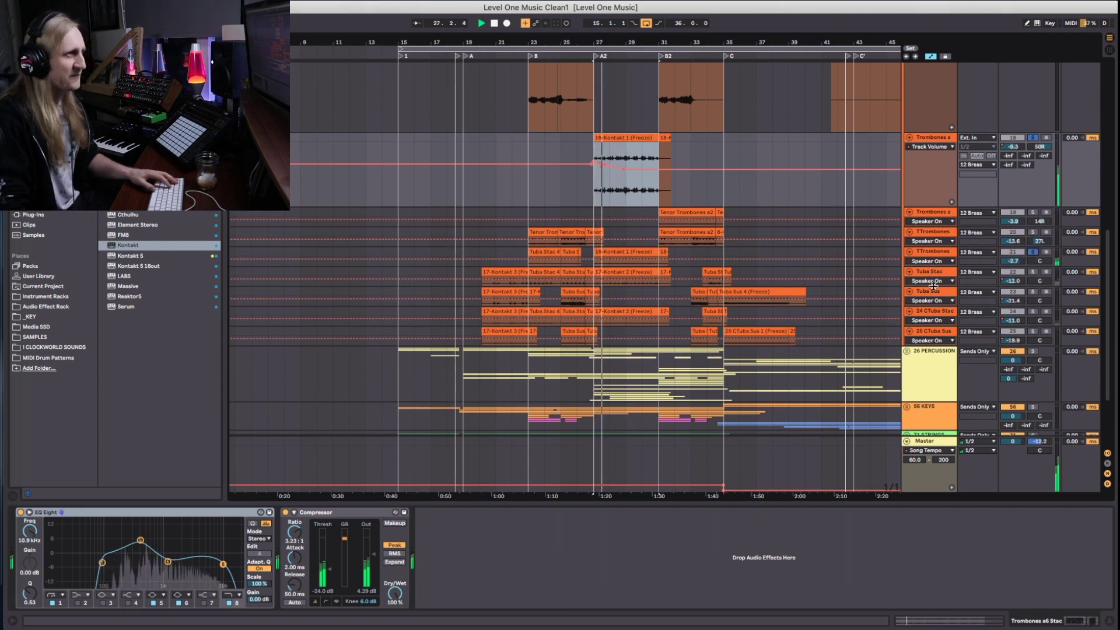
pyautogui.click(933, 251)
pyautogui.scroll(-3, 941, 268)
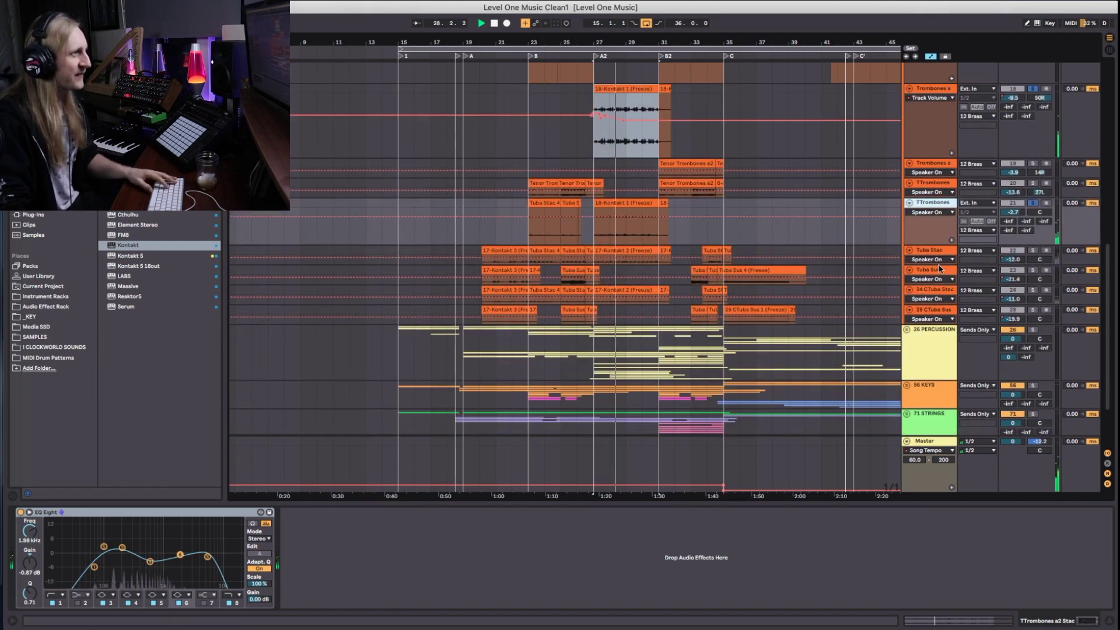
pyautogui.press('space')
pyautogui.press('space')
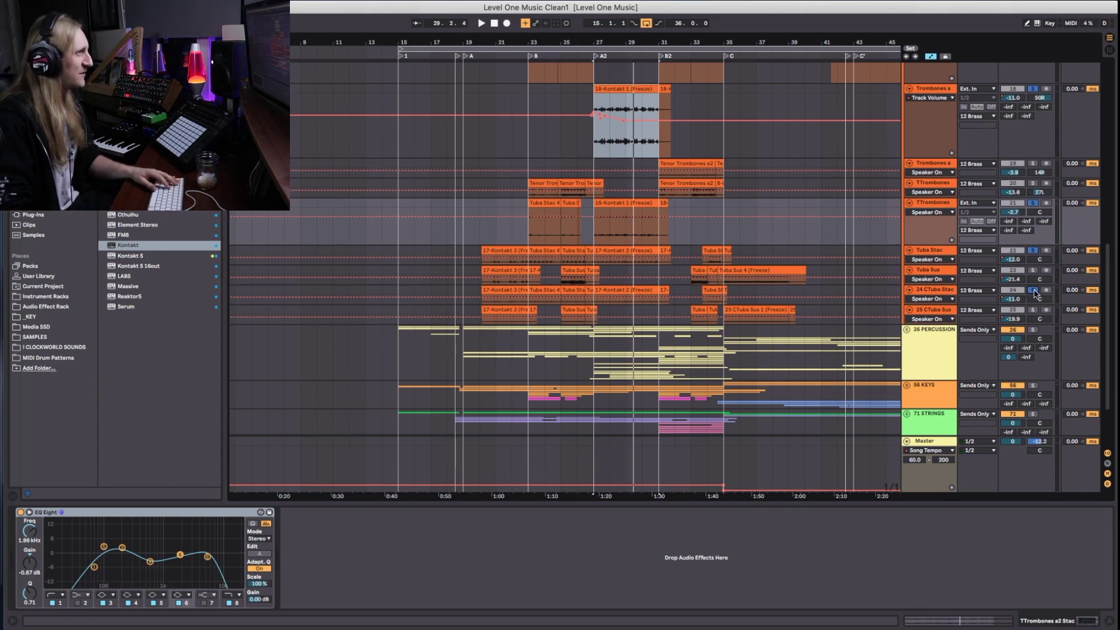
pyautogui.press('space')
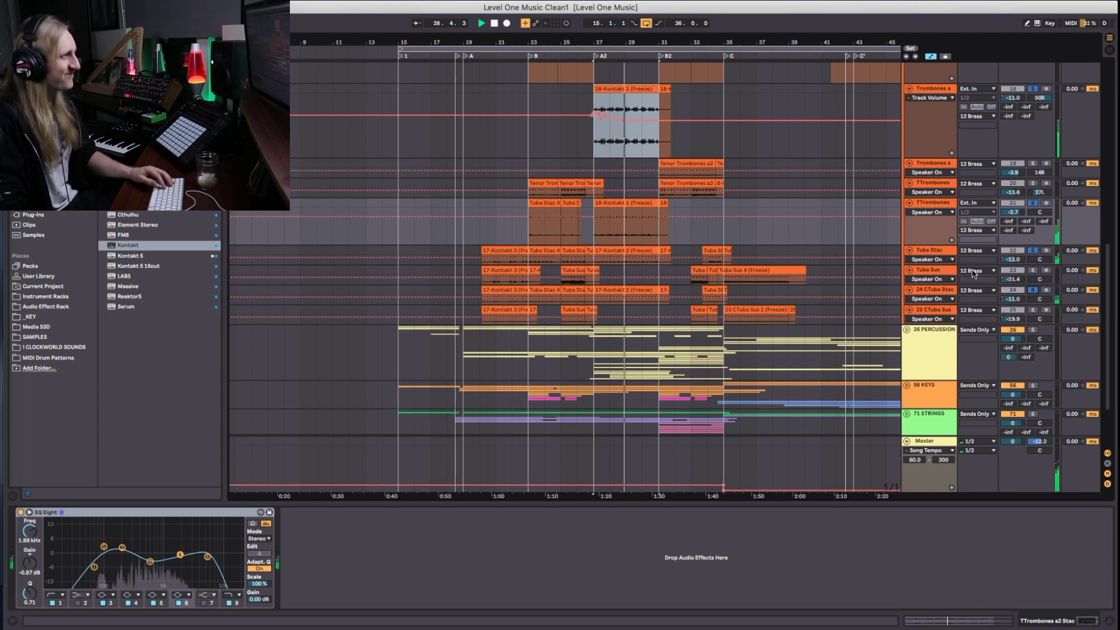
pyautogui.scroll(5, 952, 269)
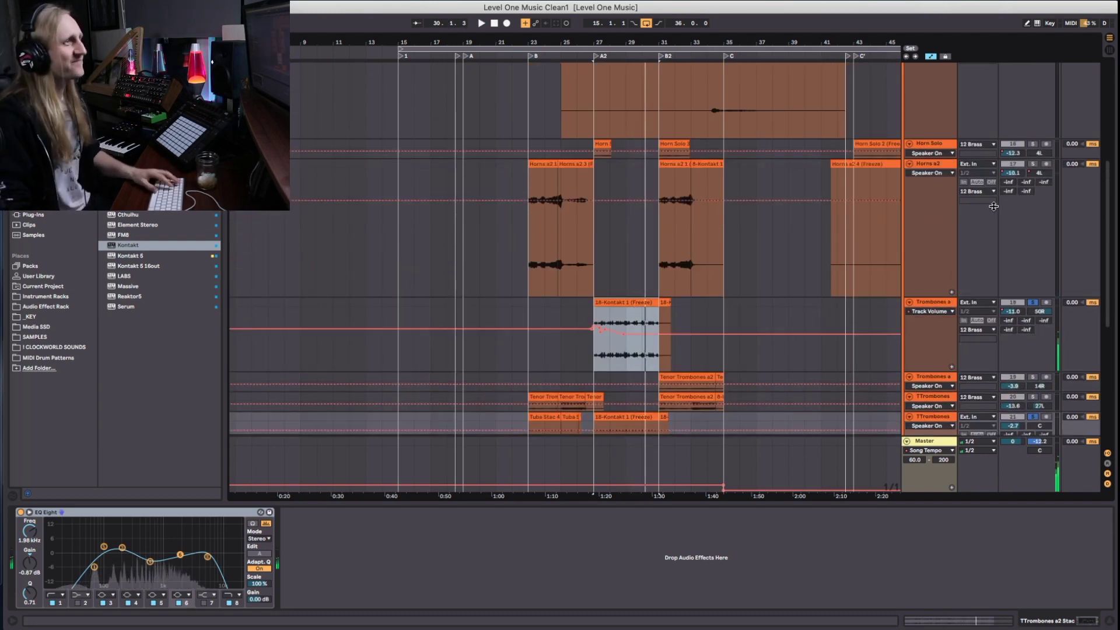
# Fold the brass tracks from Horns a2 down to 25 CTuba Sus, along with the lower Horn Solo track
pyautogui.hscroll(3, 753, 233)
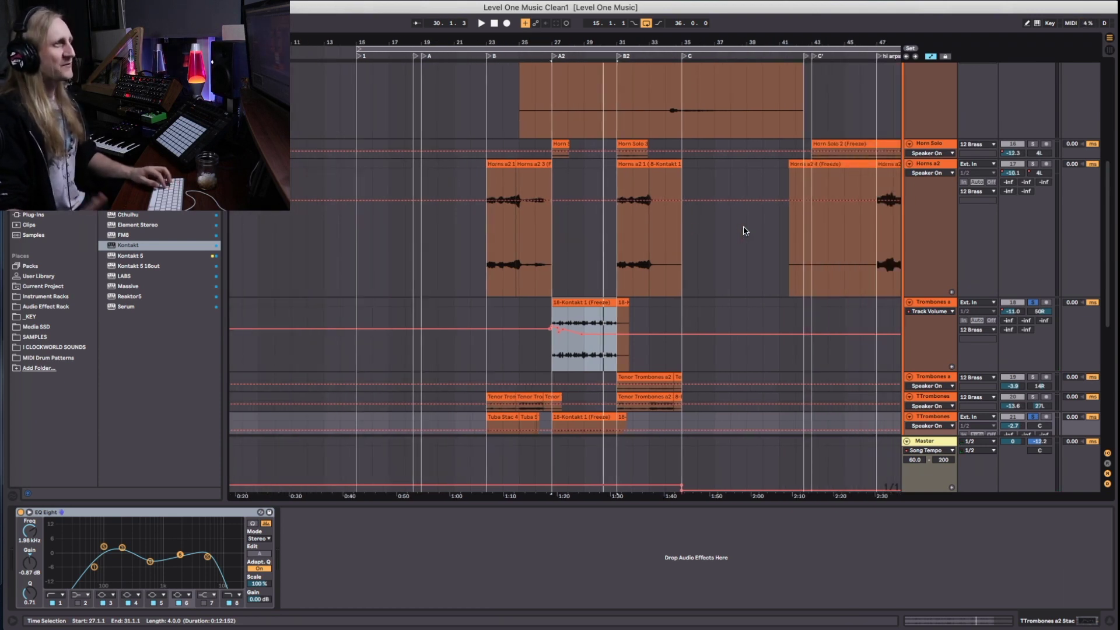
pyautogui.hscroll(8, 708, 241)
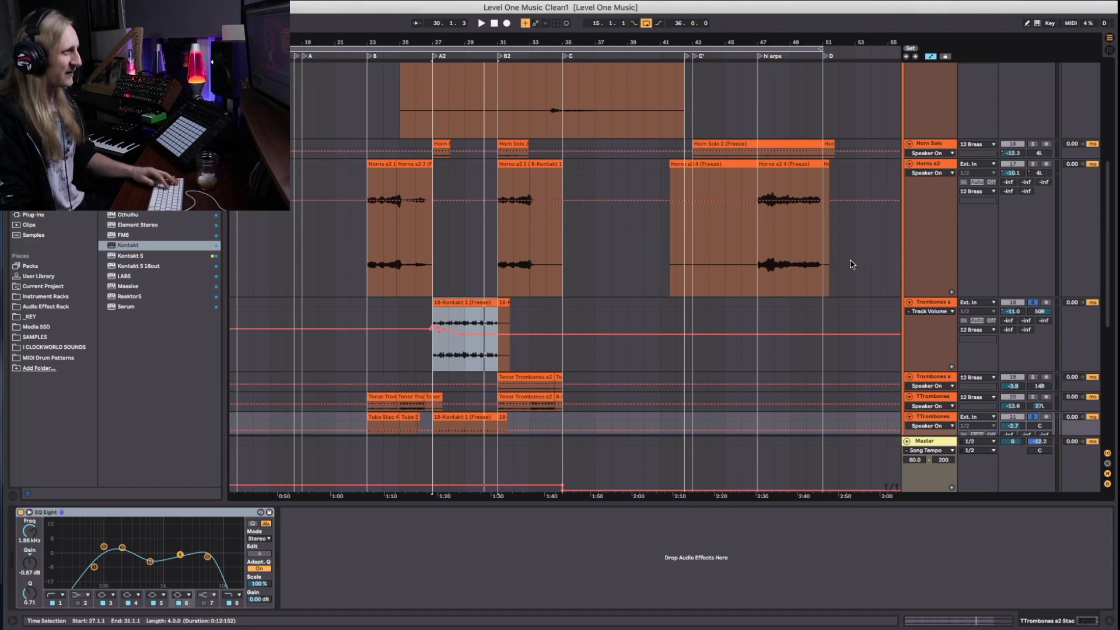
pyautogui.scroll(1, 941, 275)
pyautogui.press('Left')
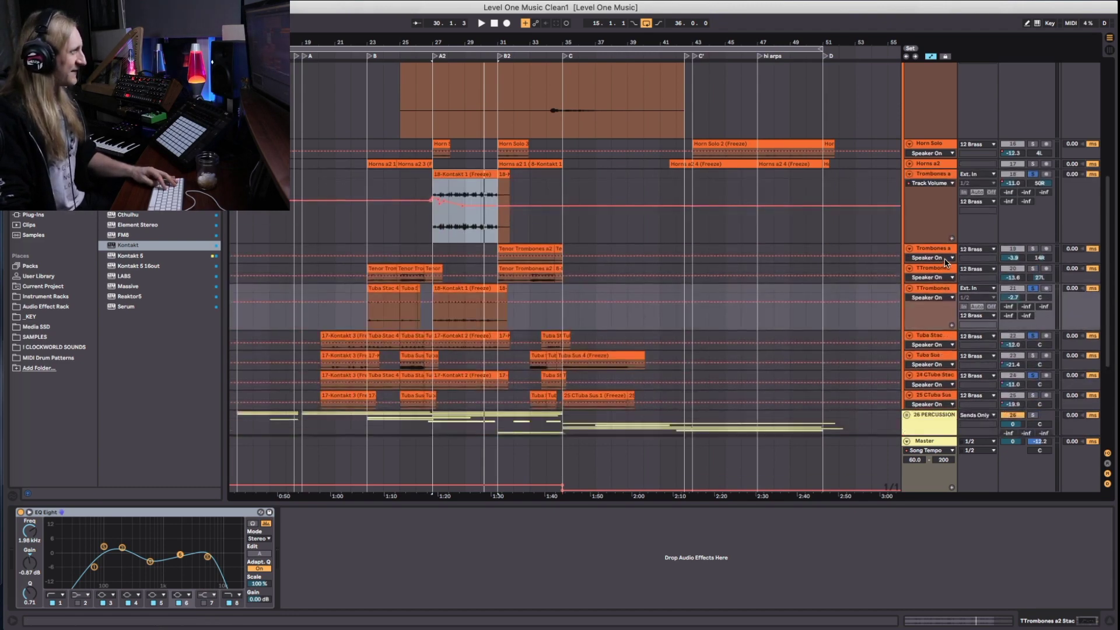
pyautogui.press('Left')
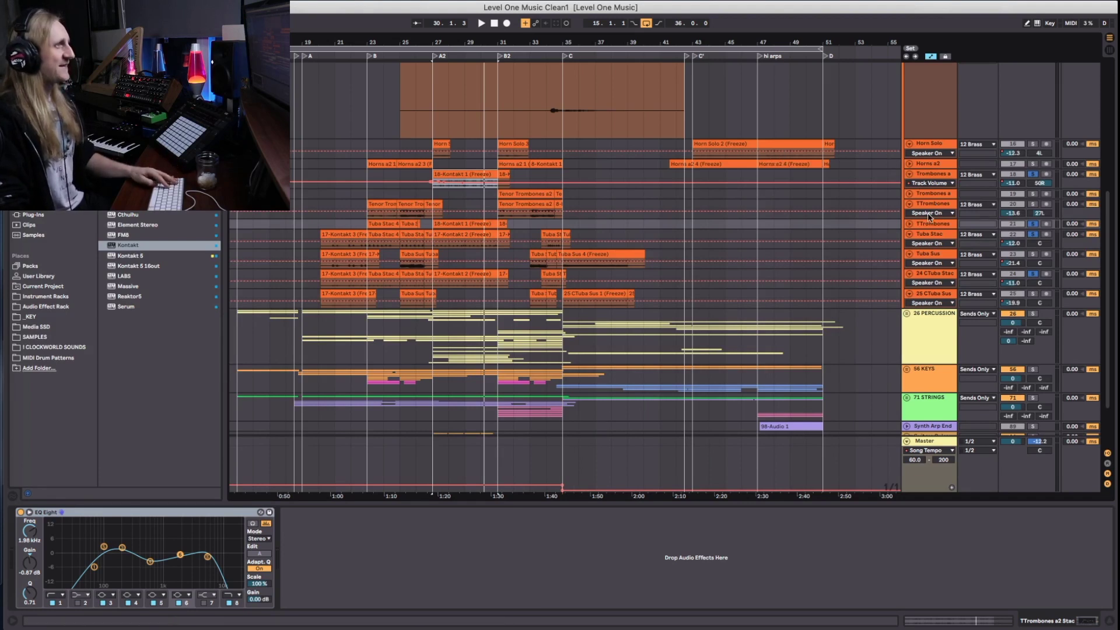
pyautogui.press('Left')
pyautogui.press('Left')
pyautogui.press('Left')
pyautogui.press('Left')
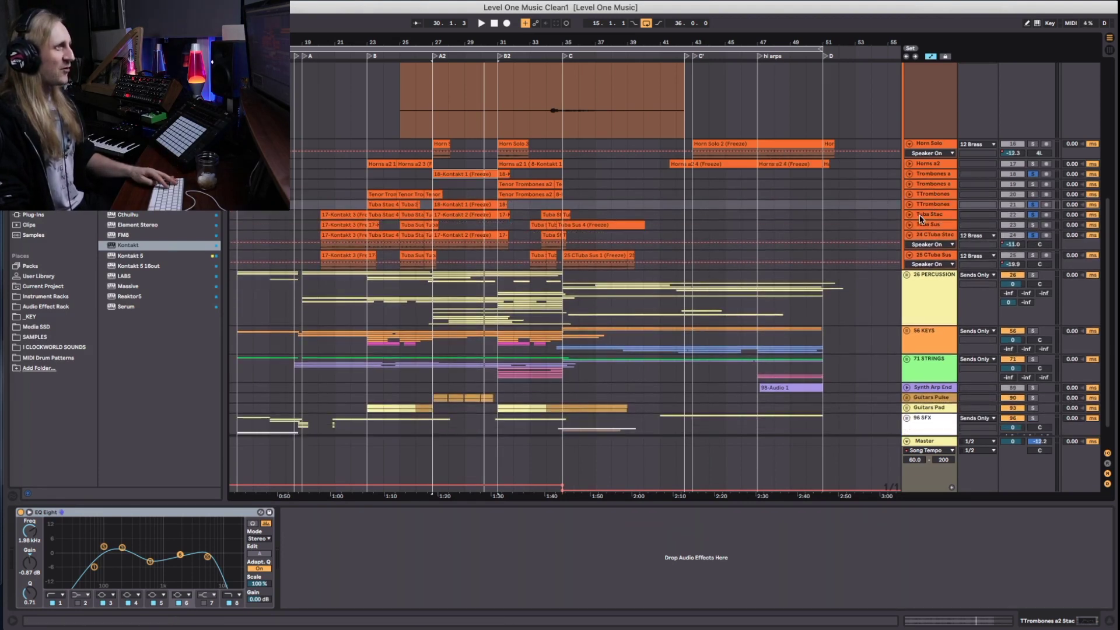
pyautogui.press('Left')
pyautogui.press('Left')
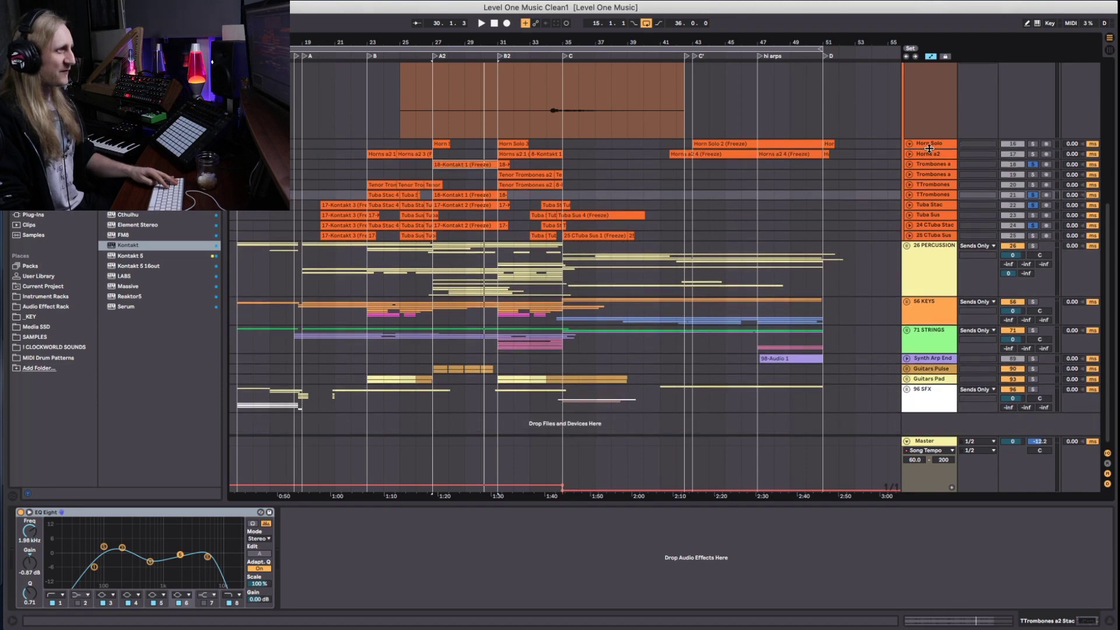
# Fold the remaining trumpet and Horn Solo tracks and clear all solos on the 12 Brass group and its tracks
pyautogui.scroll(5, 932, 167)
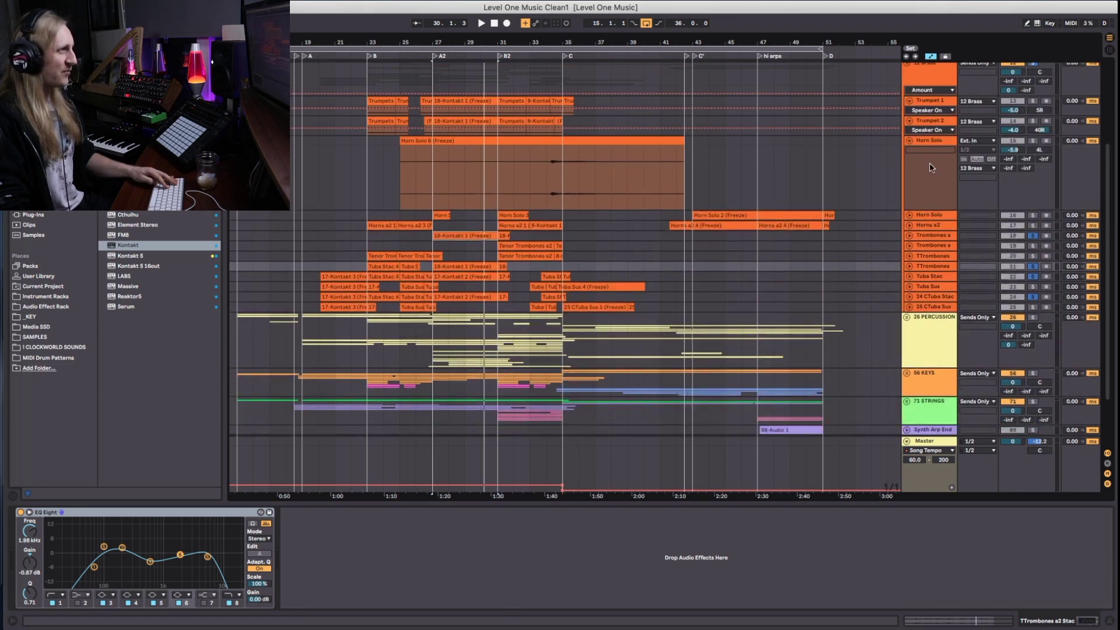
pyautogui.hotkey('alt', '-')
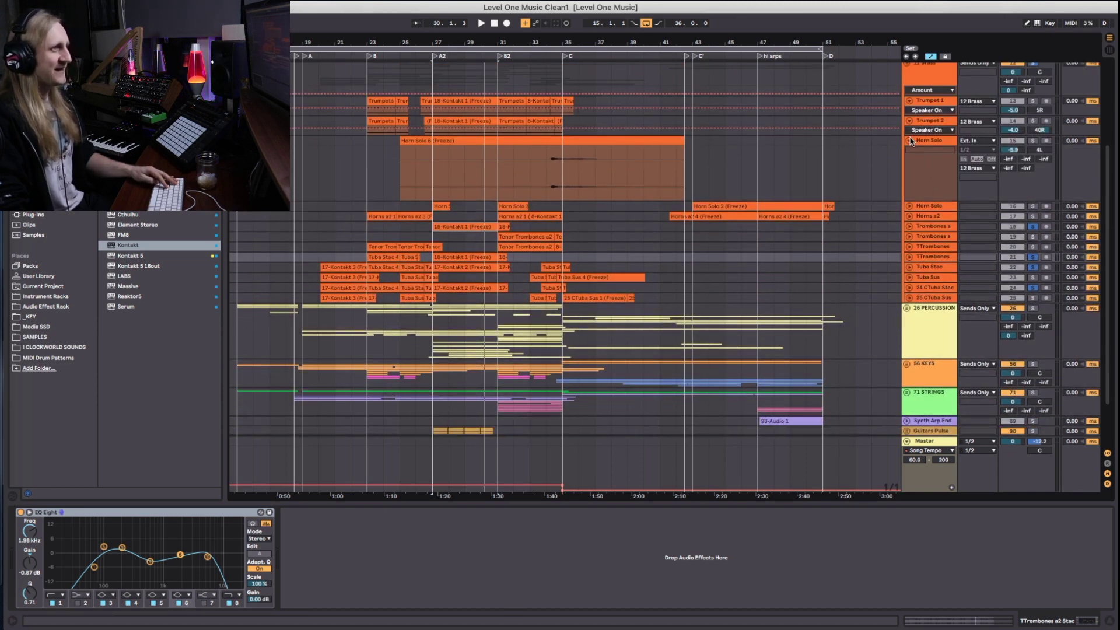
pyautogui.click(634, 24)
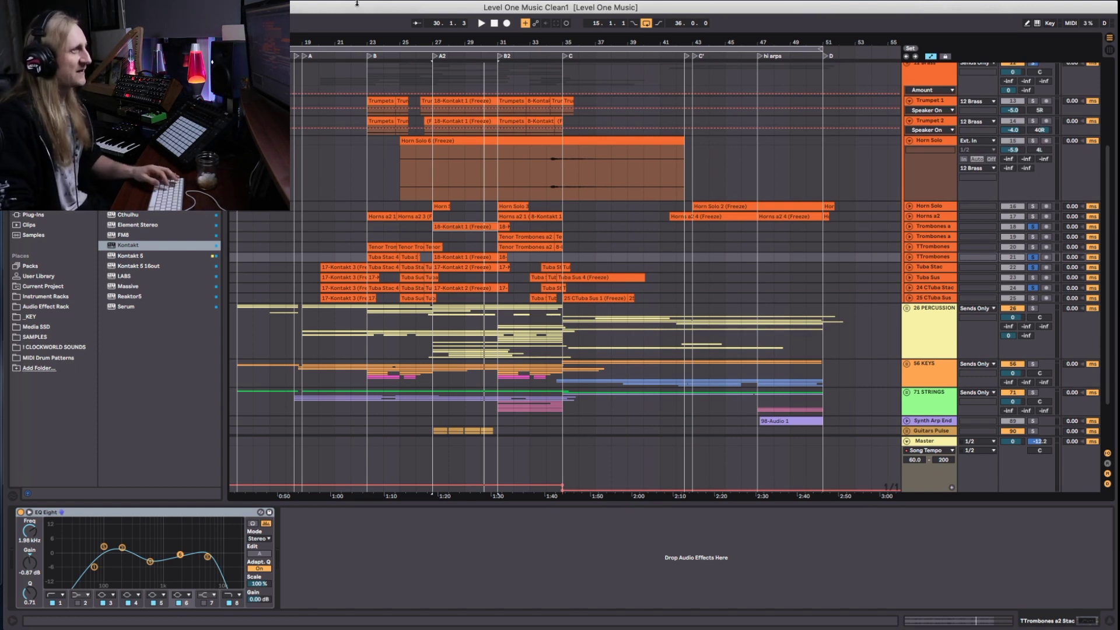
pyautogui.scroll(5, 482, 178)
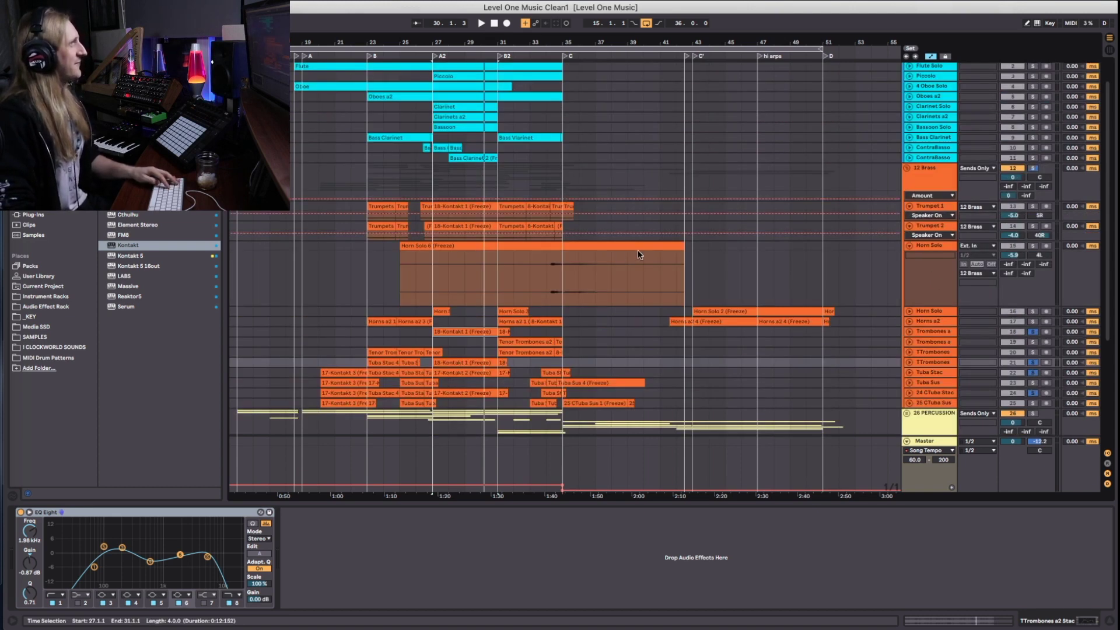
pyautogui.keyDown('alt'); pyautogui.click(910, 247); pyautogui.keyUp('alt')
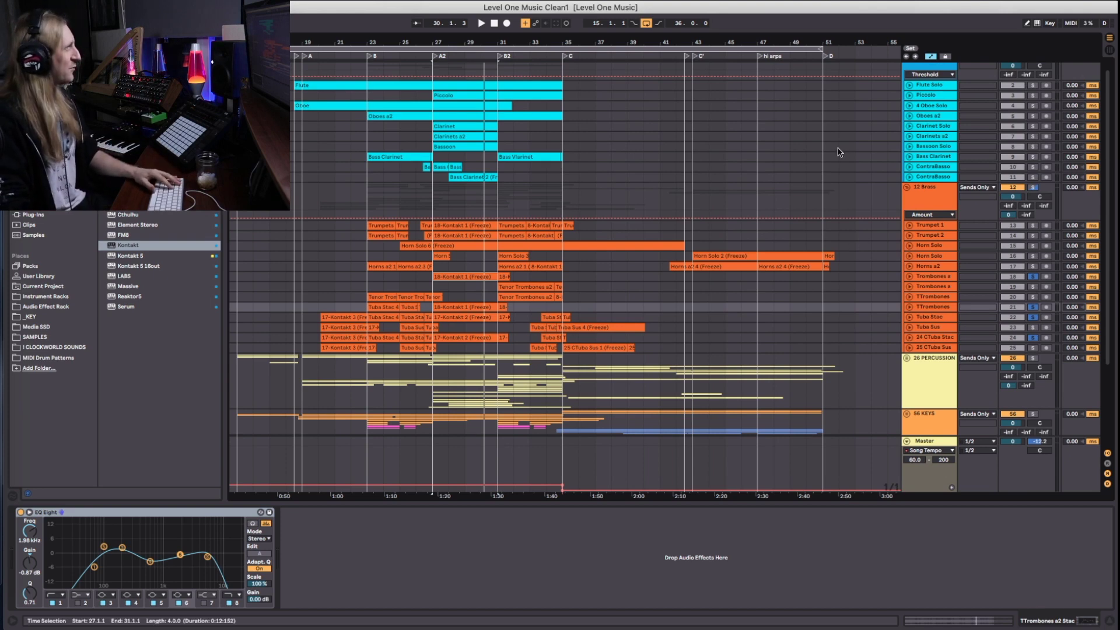
pyautogui.scroll(-5, 531, 178)
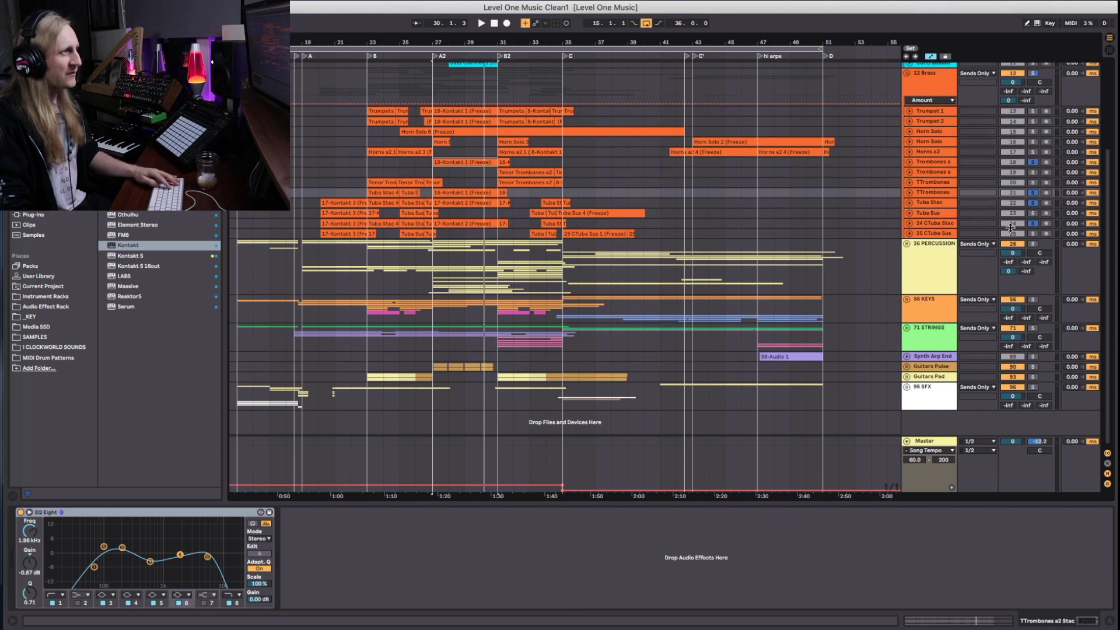
pyautogui.click(1034, 224)
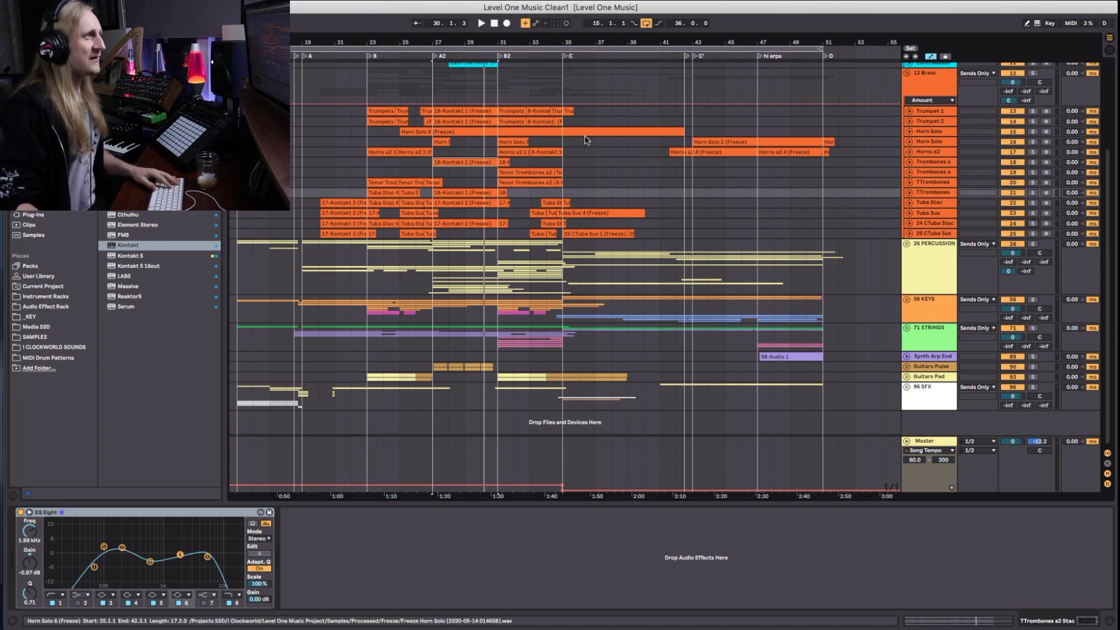
# Set the playback start to bar 27 and solo the 1 WOODWINDS group
pyautogui.click(435, 56)
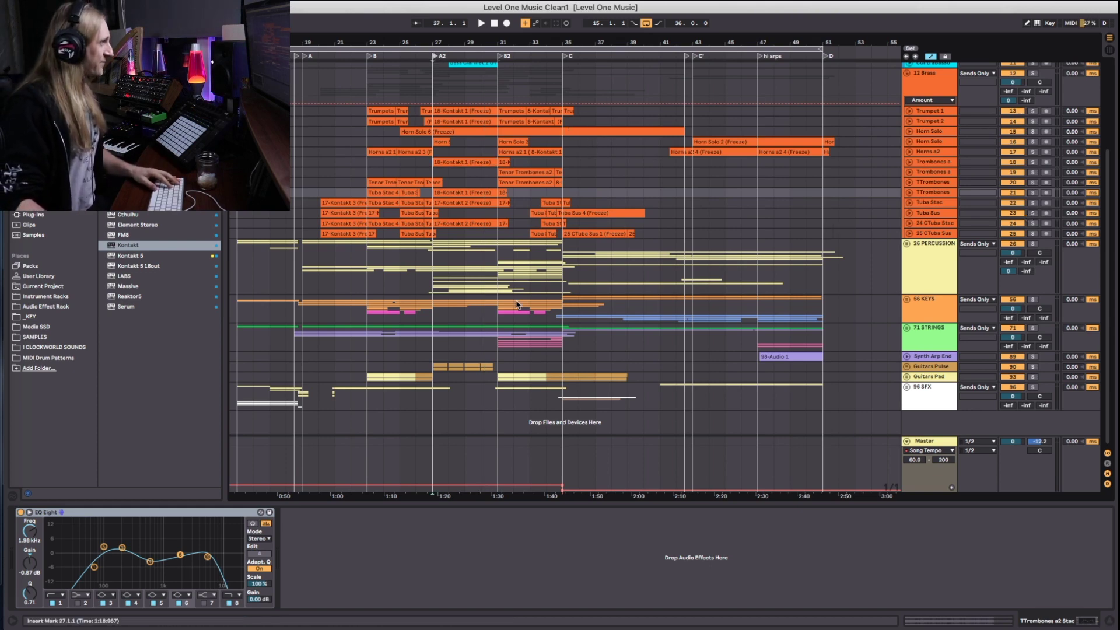
pyautogui.scroll(5, 513, 280)
pyautogui.click(1032, 69)
# Examine the device chains of the upper woodwind tracks, starting at Flute Solo, and of the 1 WOODWINDS group
pyautogui.click(930, 97)
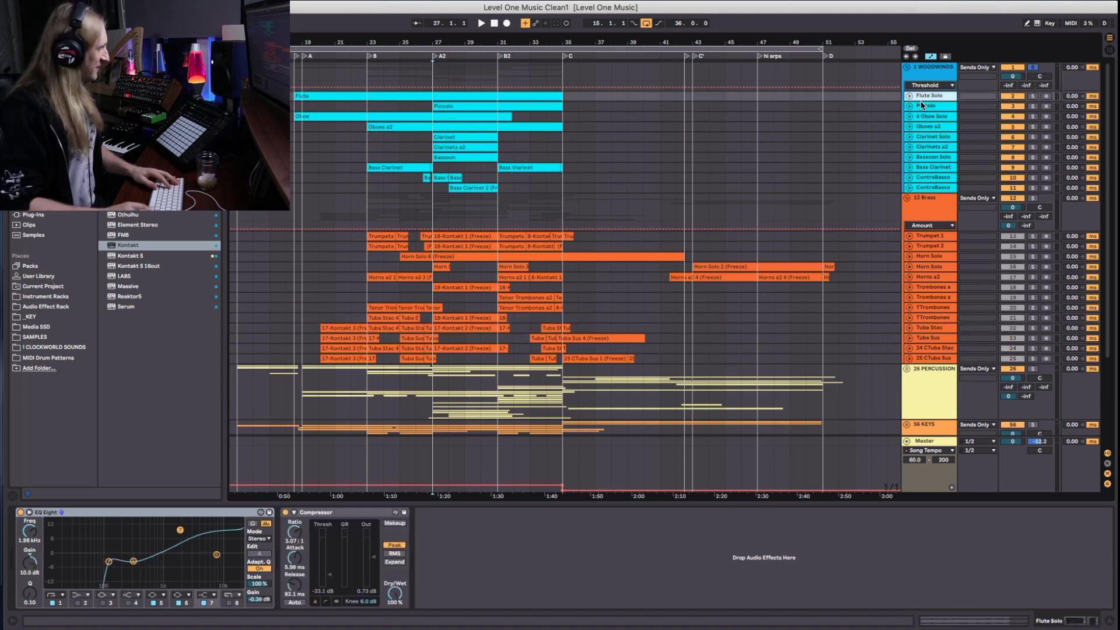
pyautogui.press('Down')
pyautogui.press('Down')
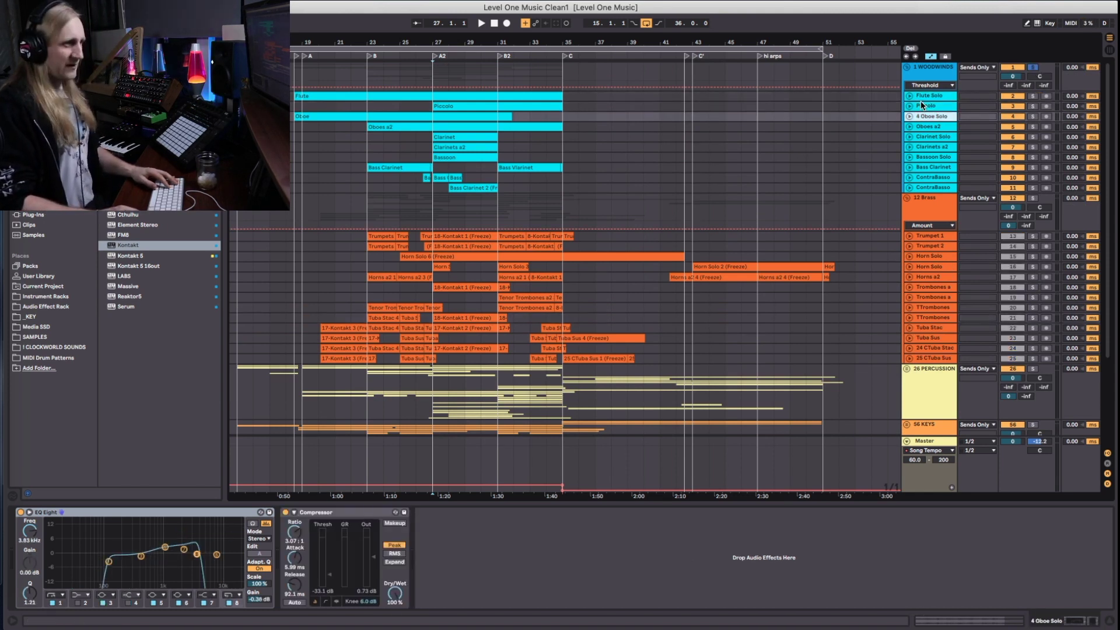
pyautogui.press('Down')
pyautogui.press('Down')
pyautogui.press('Up')
pyautogui.press('Up')
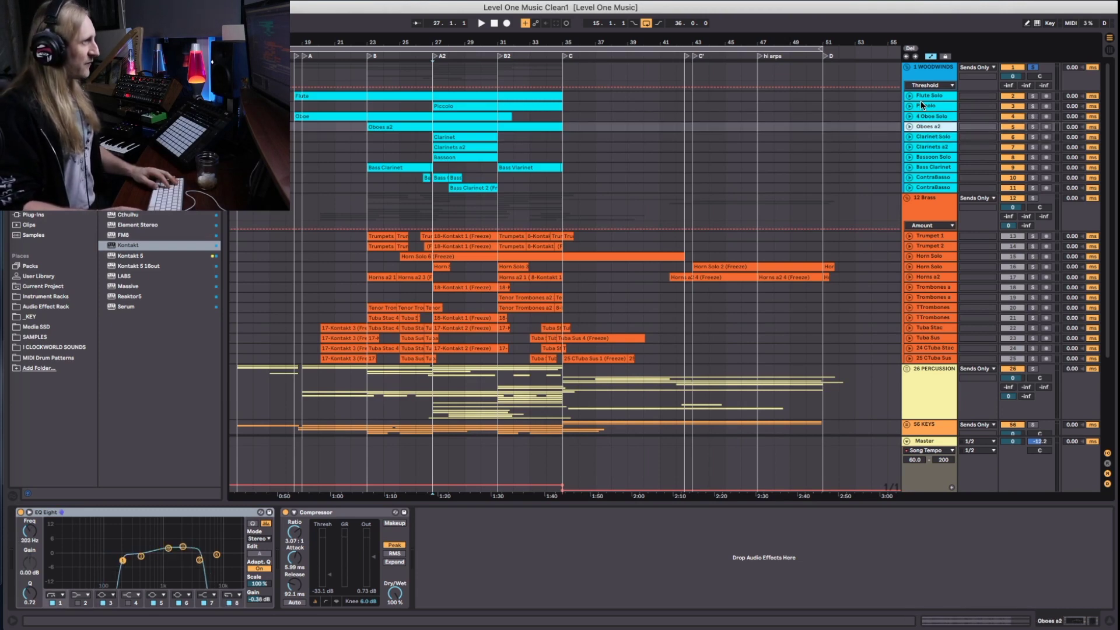
pyautogui.press('Up')
pyautogui.press('Up')
pyautogui.press('Up')
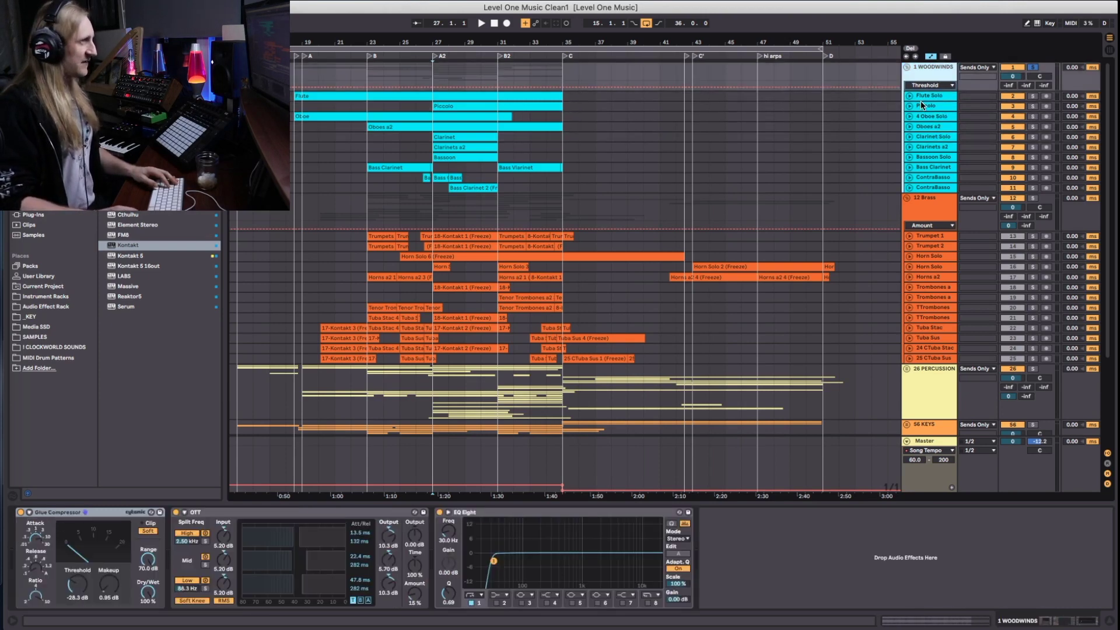
# Compare the EQ Eight and Compressor settings on the individual woodwind tracks from Flute Solo down to ContraBassoon Stac
pyautogui.click(922, 105)
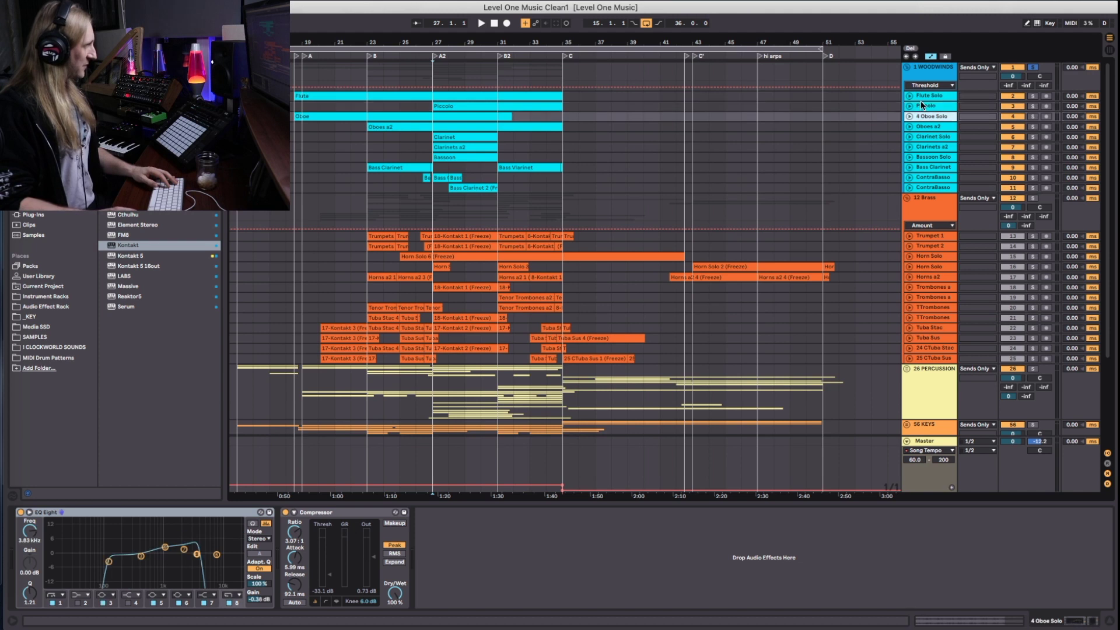
pyautogui.press('Up')
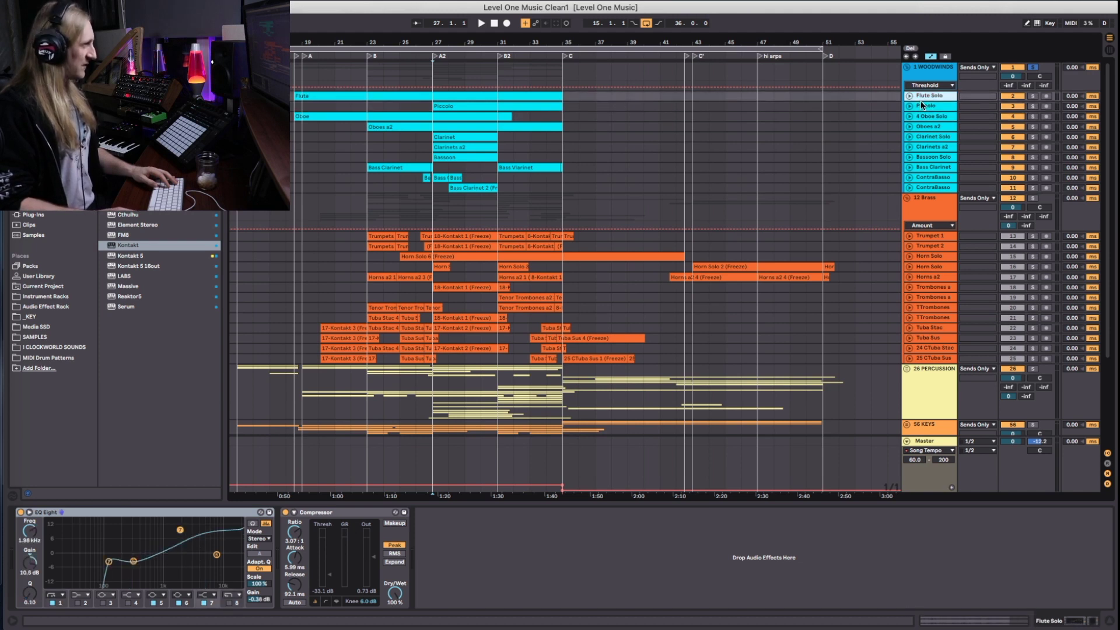
pyautogui.press('Down')
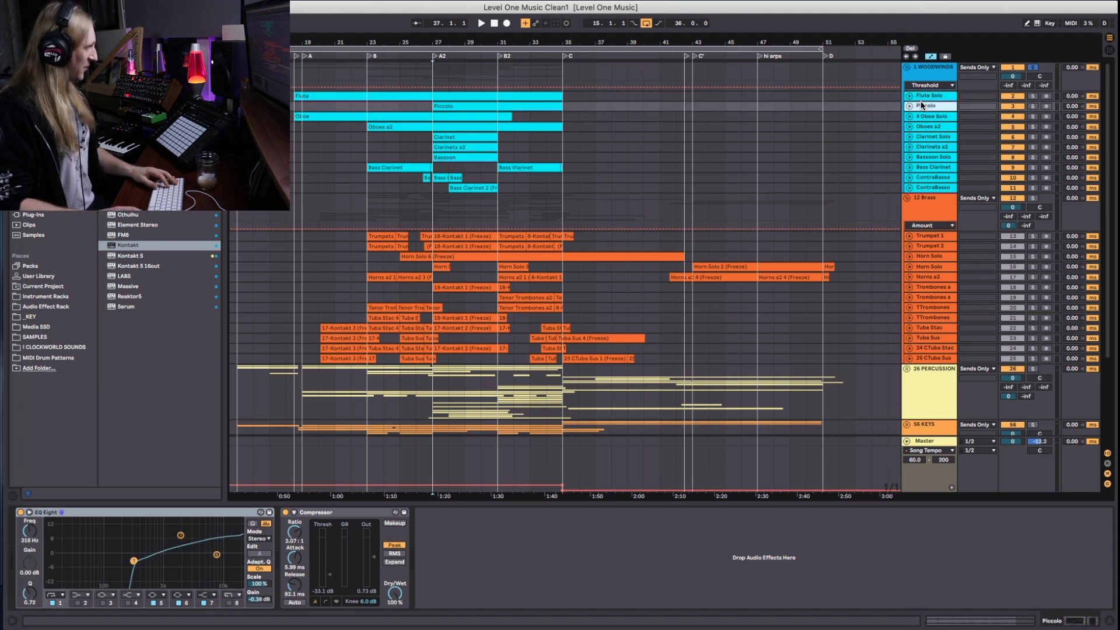
pyautogui.press('Down')
pyautogui.press('Down')
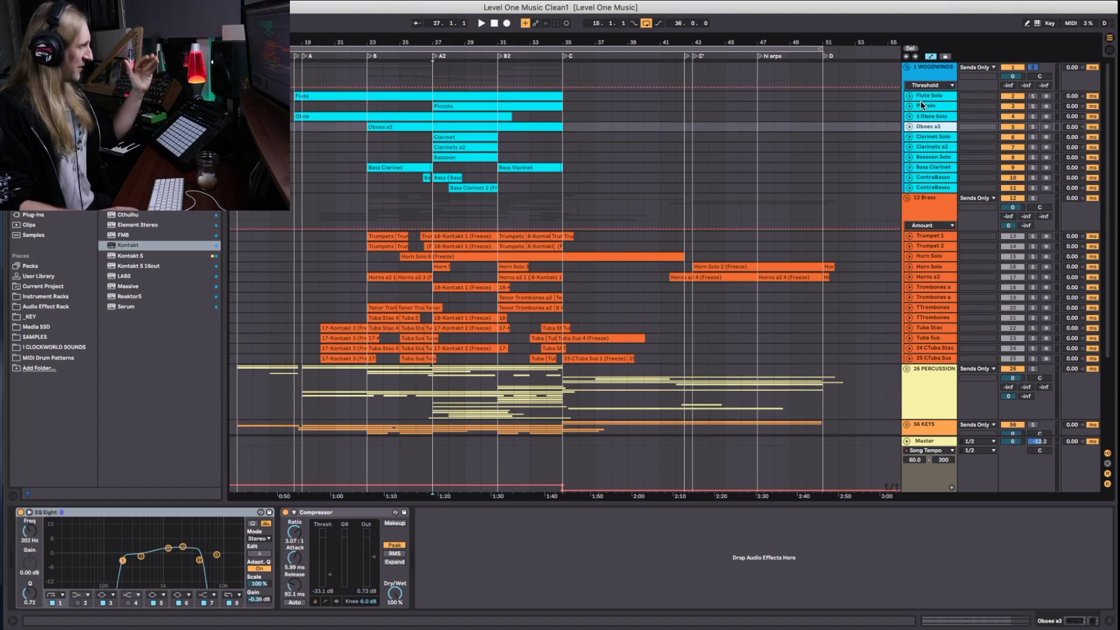
pyautogui.press('Down')
pyautogui.press('Down')
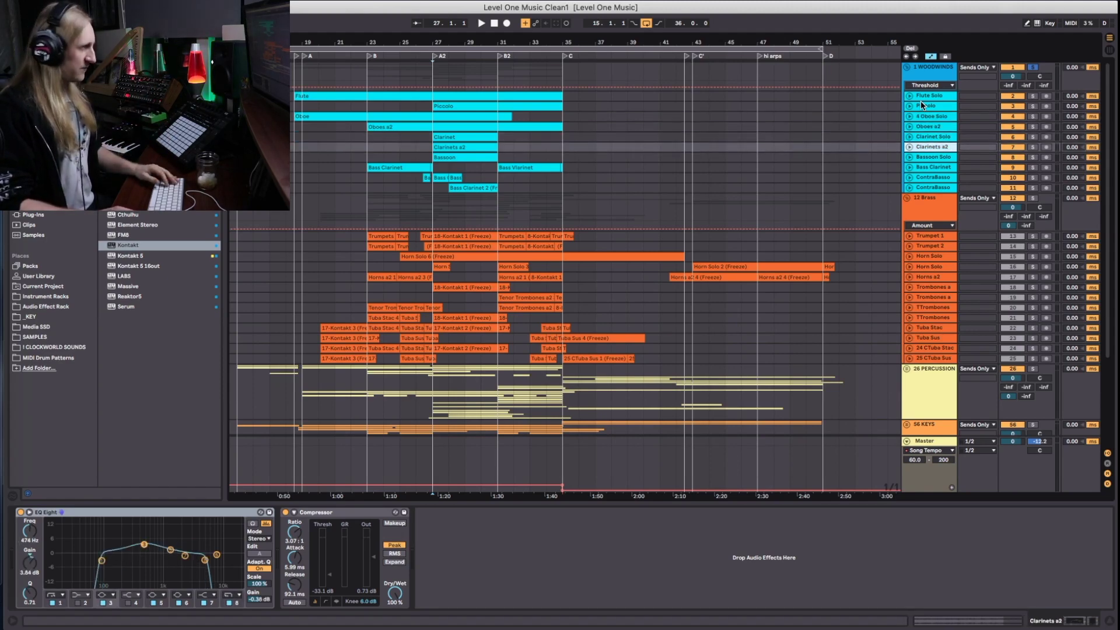
pyautogui.press('Down')
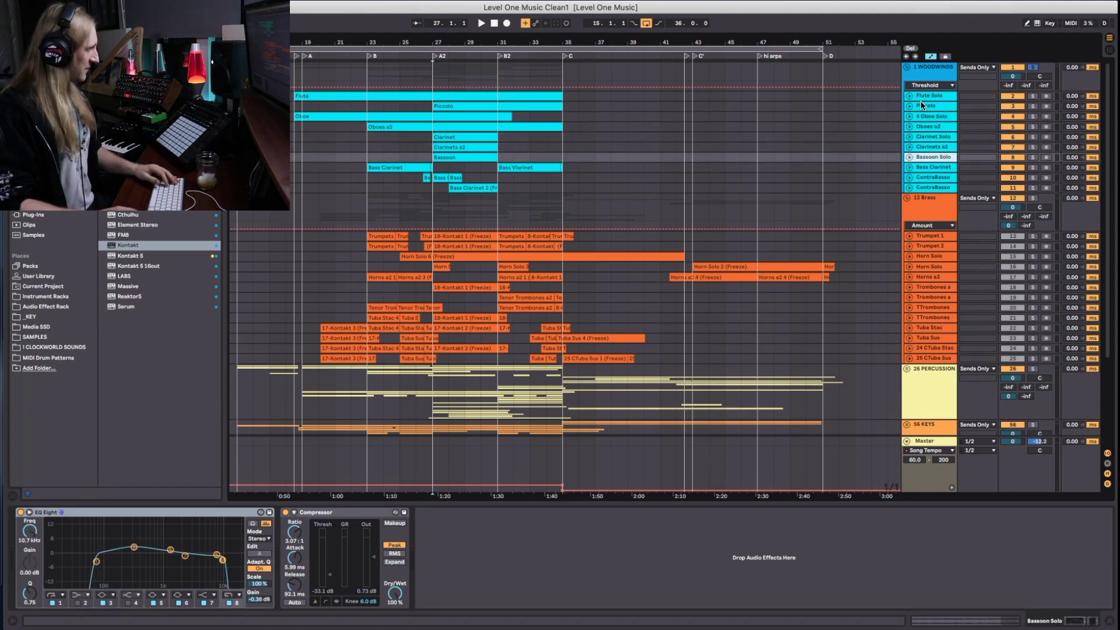
pyautogui.press('Down')
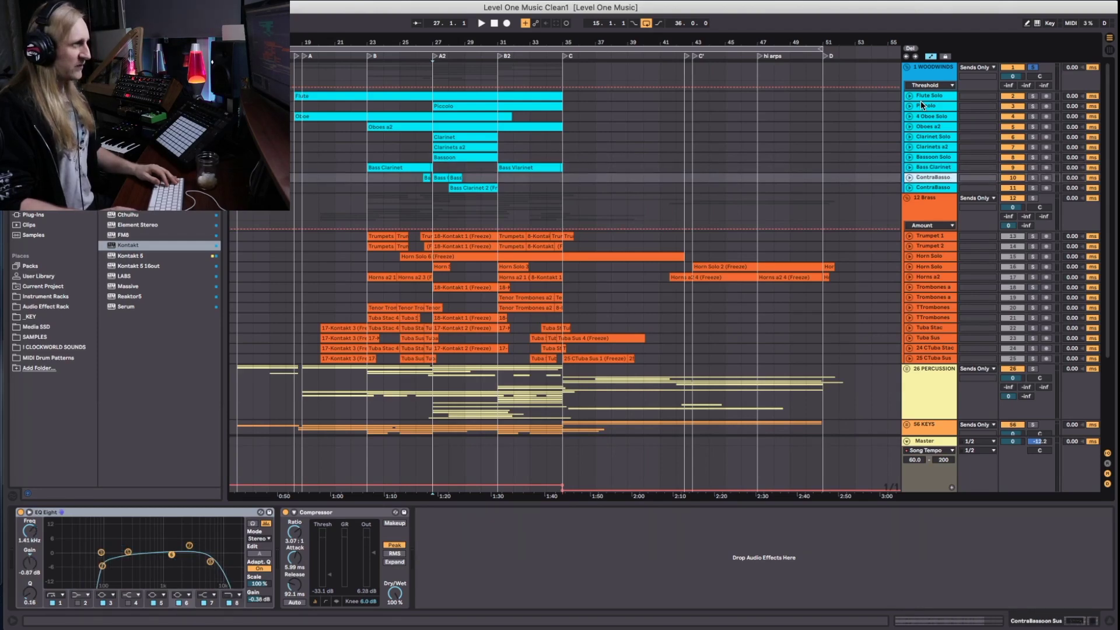
pyautogui.press('Down')
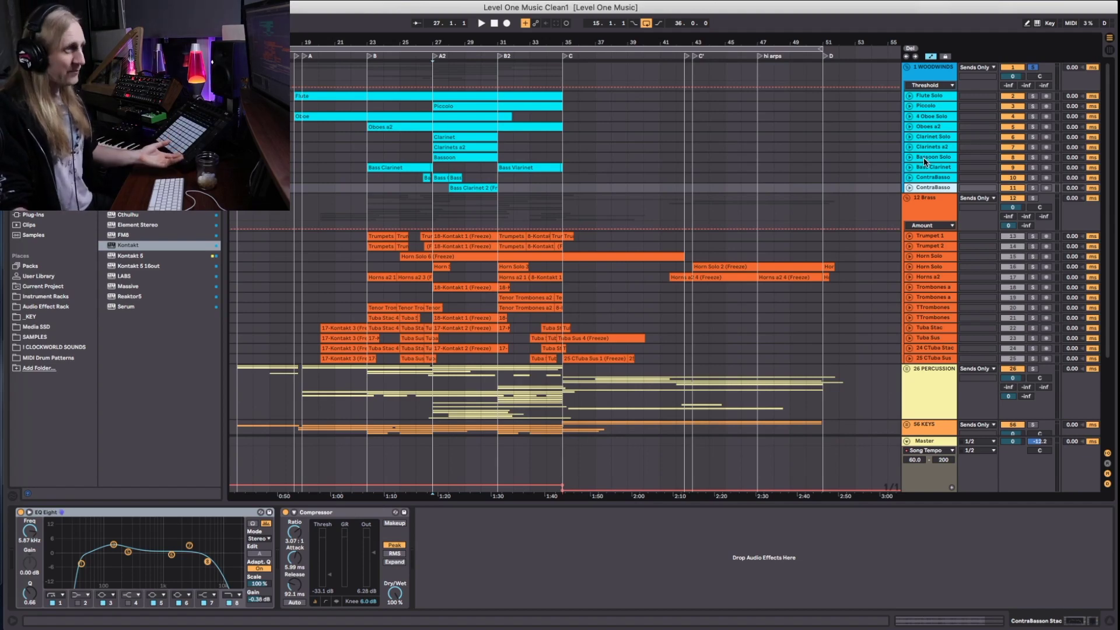
# Examine the effect chains of the brass tracks from Trumpet 1 down to TTrombones a2 Sus
pyautogui.click(928, 236)
pyautogui.press('Down')
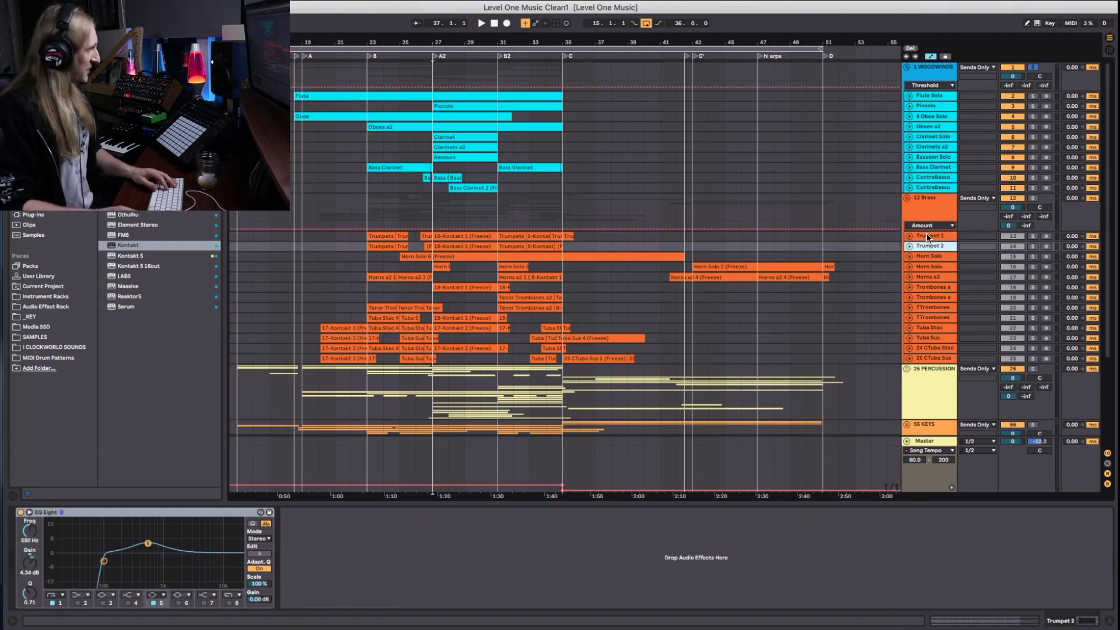
pyautogui.press('Down')
pyautogui.press('Down')
pyautogui.press('Down')
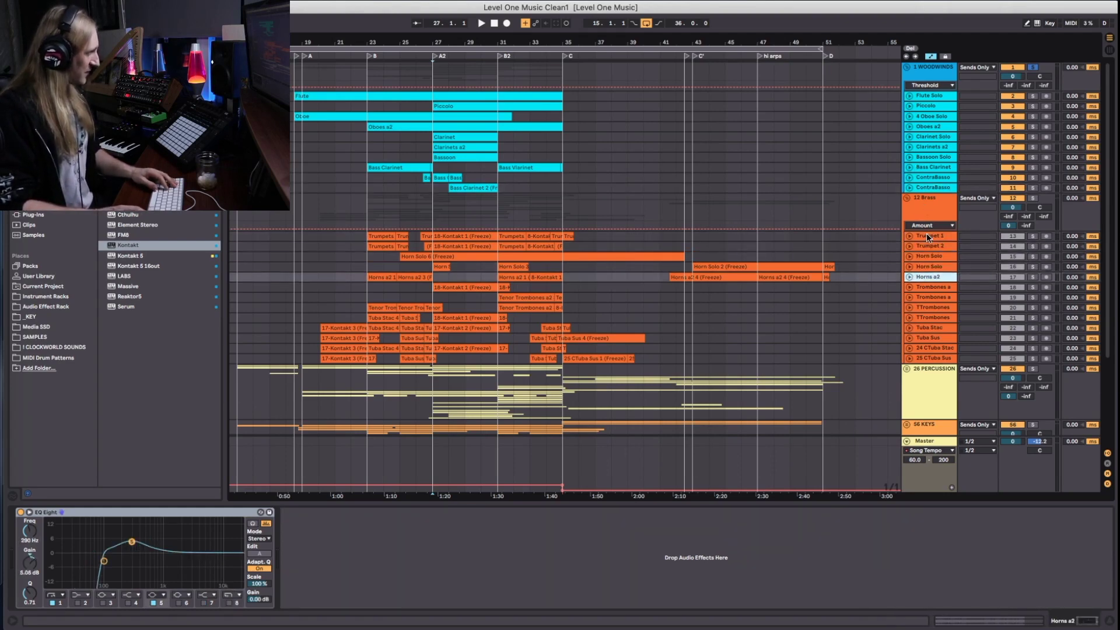
pyautogui.press('Down')
pyautogui.press('Down')
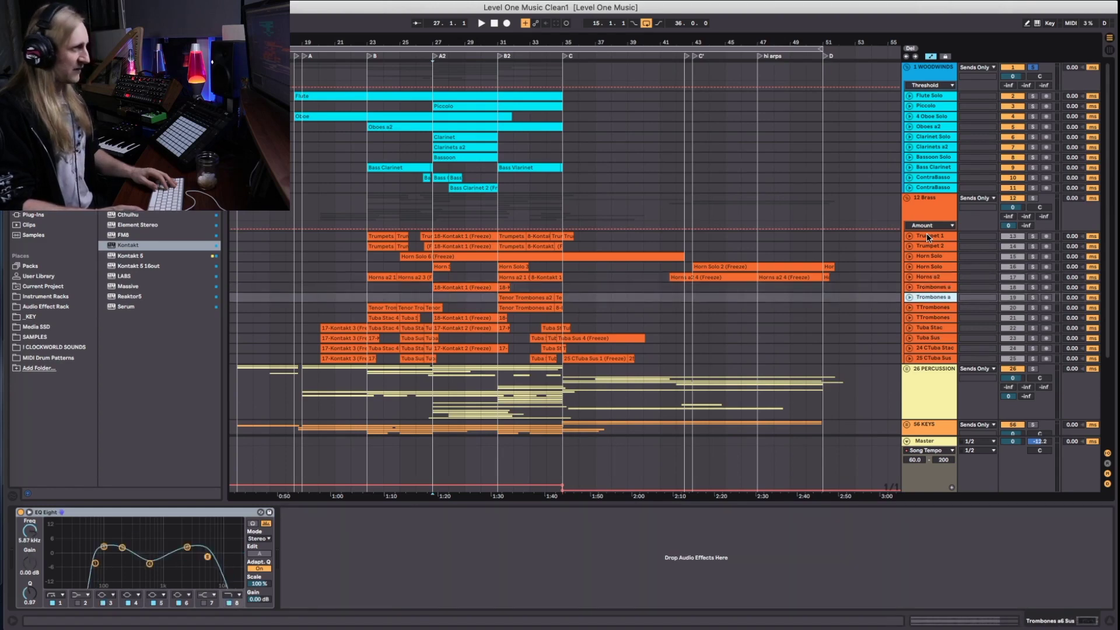
pyautogui.press('Down')
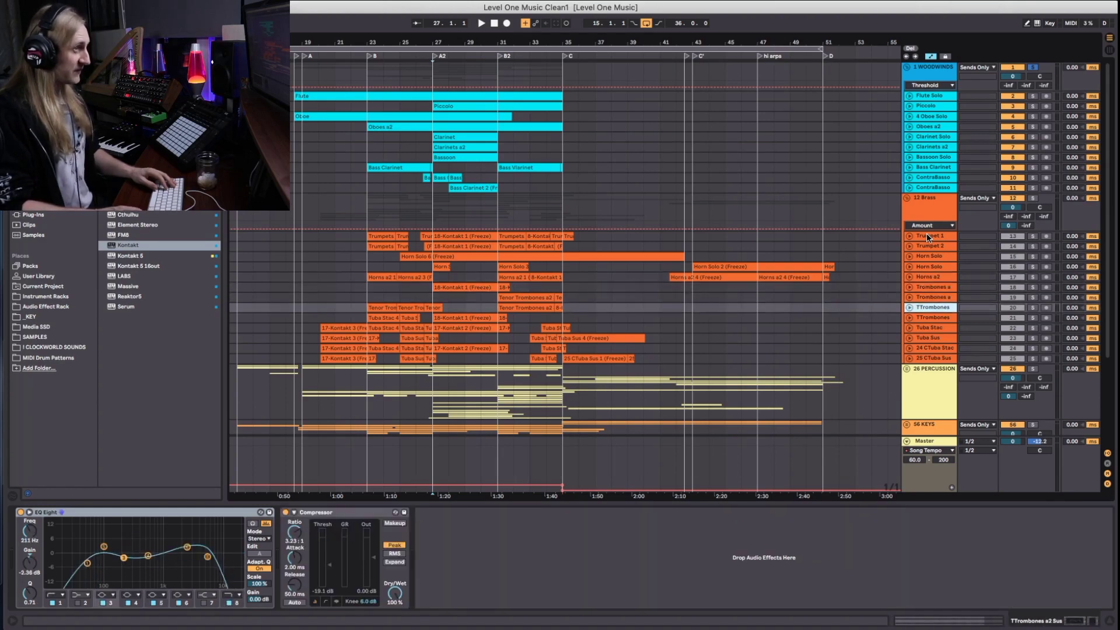
# Examine the effect chains on the lower brass tracks, the Brass group and the Woodwinds group, including its OTT device
pyautogui.press('Down')
pyautogui.press('Down')
pyautogui.press('Down')
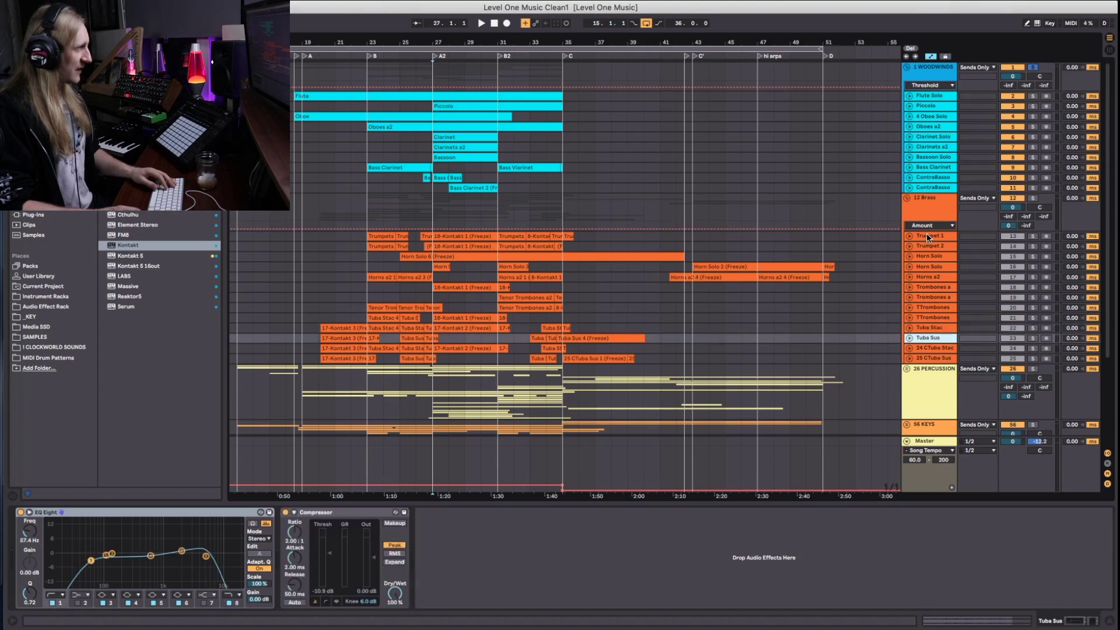
pyautogui.press('Down')
pyautogui.press('Down')
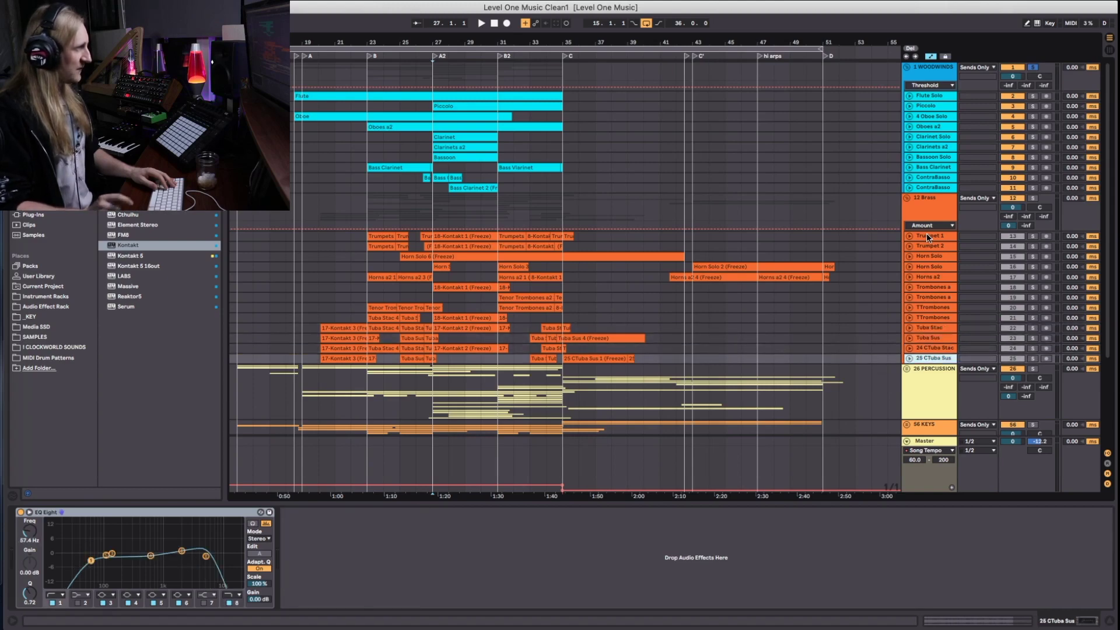
pyautogui.click(937, 199)
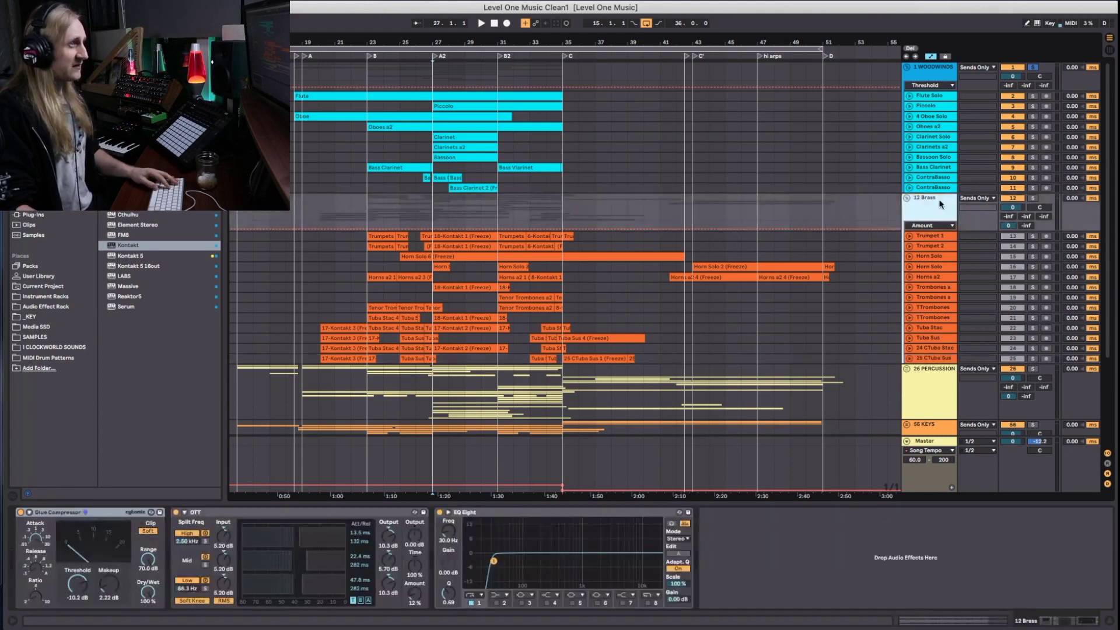
pyautogui.click(936, 66)
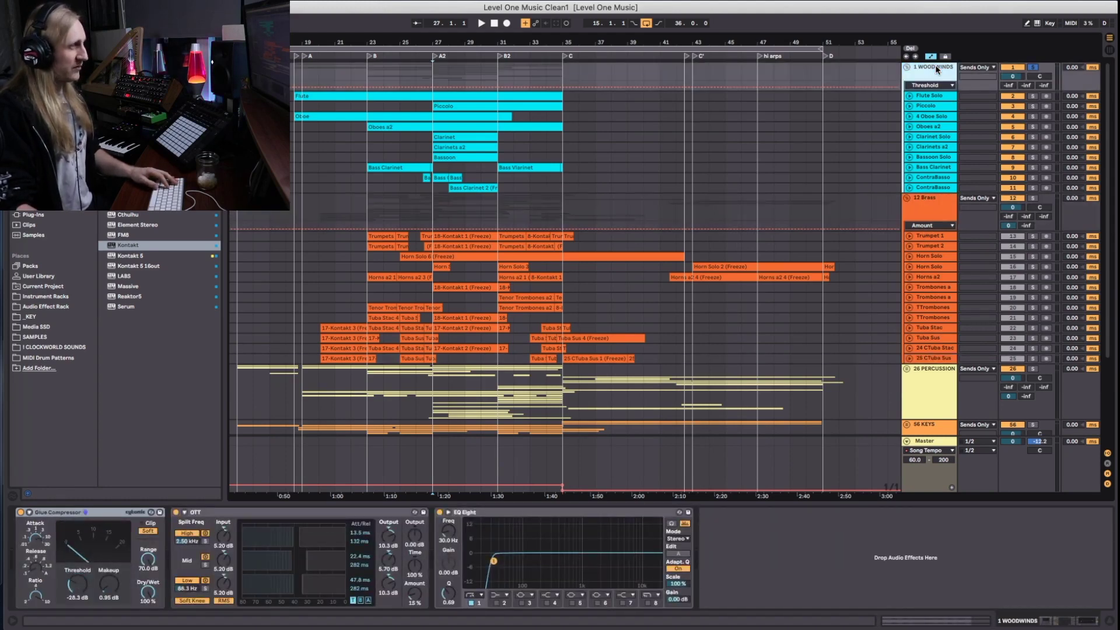
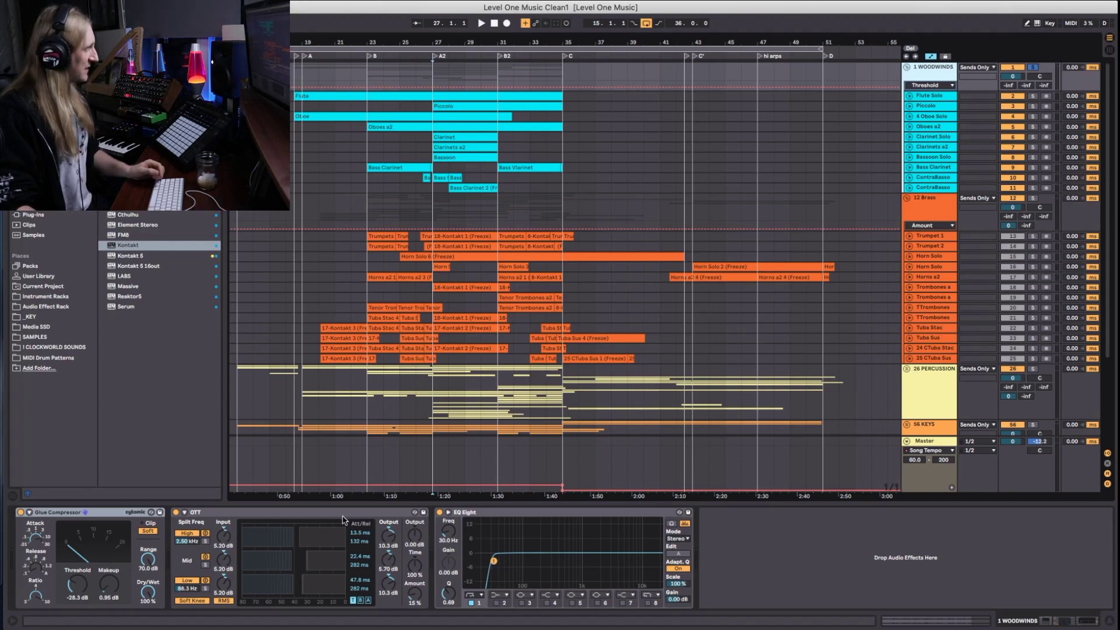
pyautogui.click(336, 514)
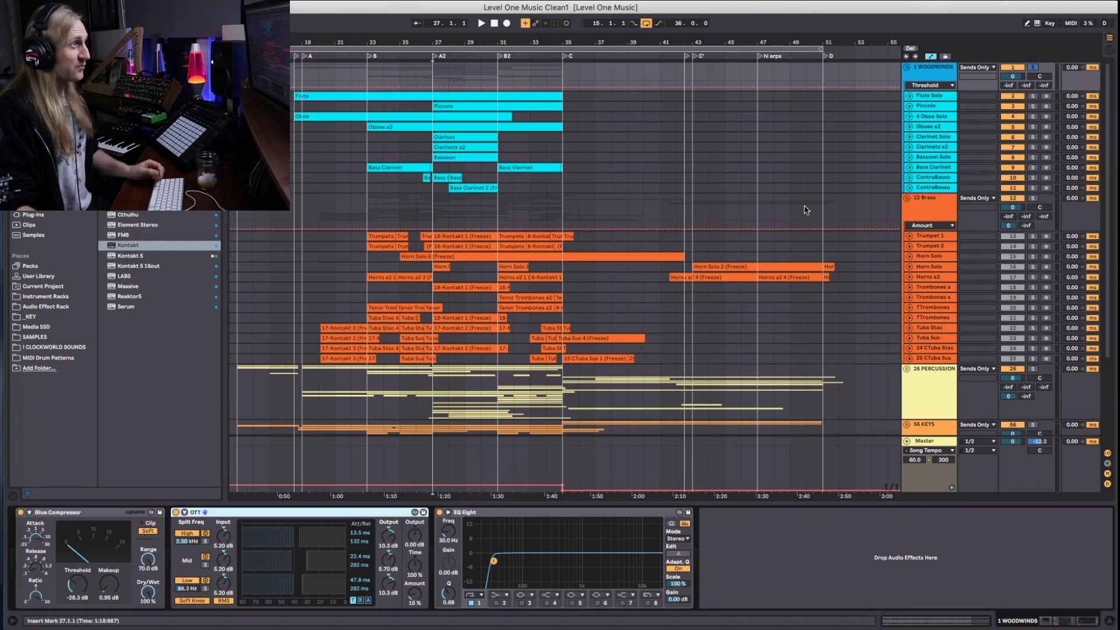
# Solo the Brass group and compare it with OTT bypassed and enabled during playback from the B2 marker
pyautogui.click(914, 207)
pyautogui.click(1033, 198)
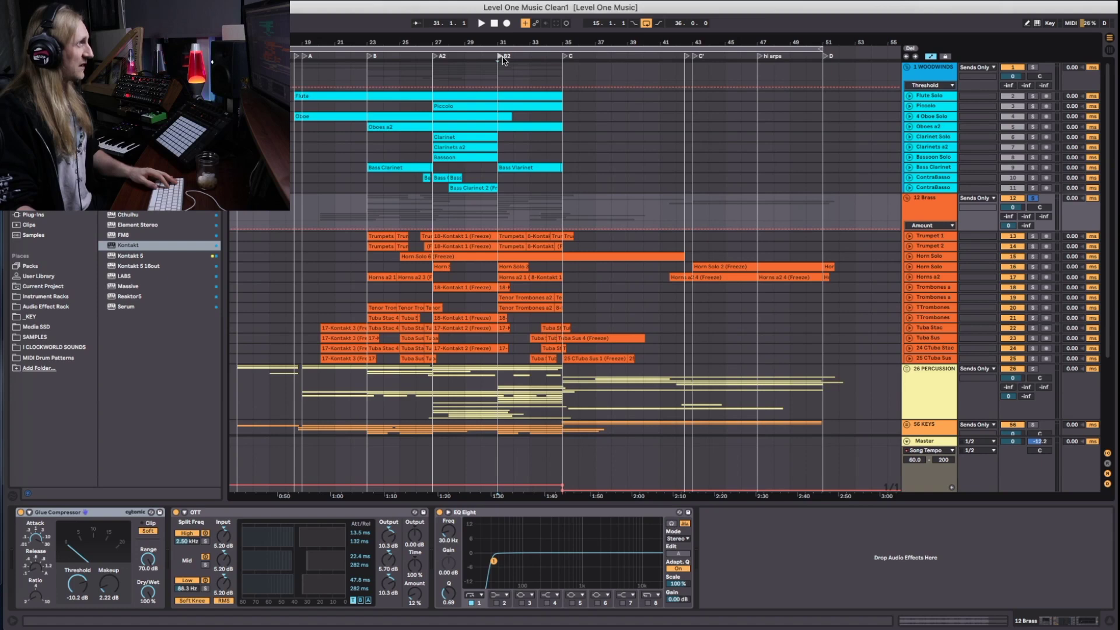
pyautogui.click(503, 57)
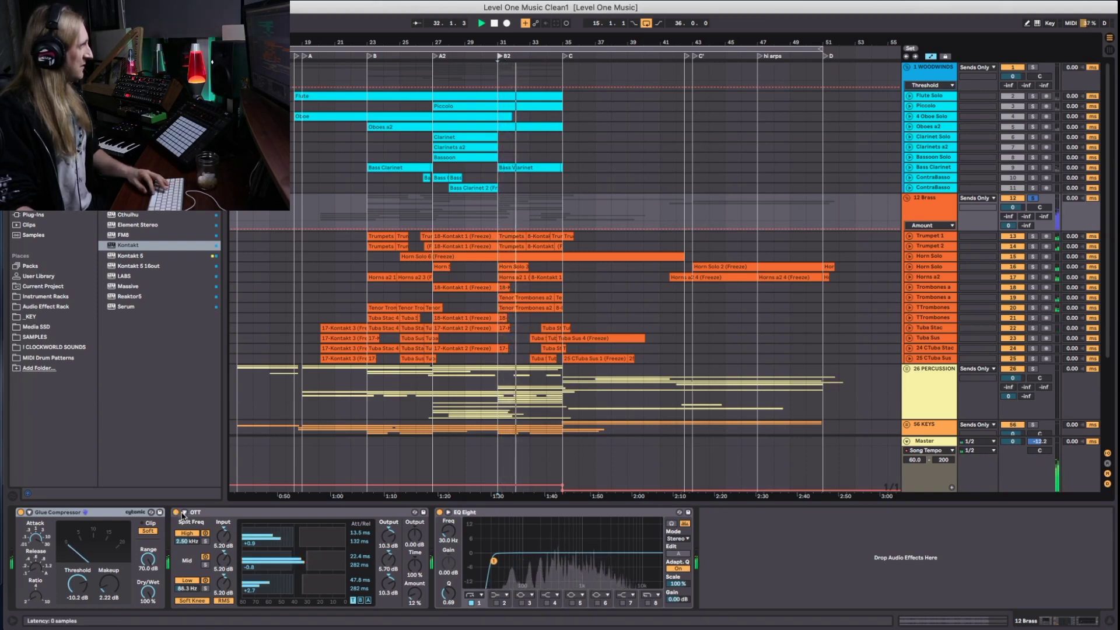
pyautogui.click(176, 513)
pyautogui.press('space')
pyautogui.press('space')
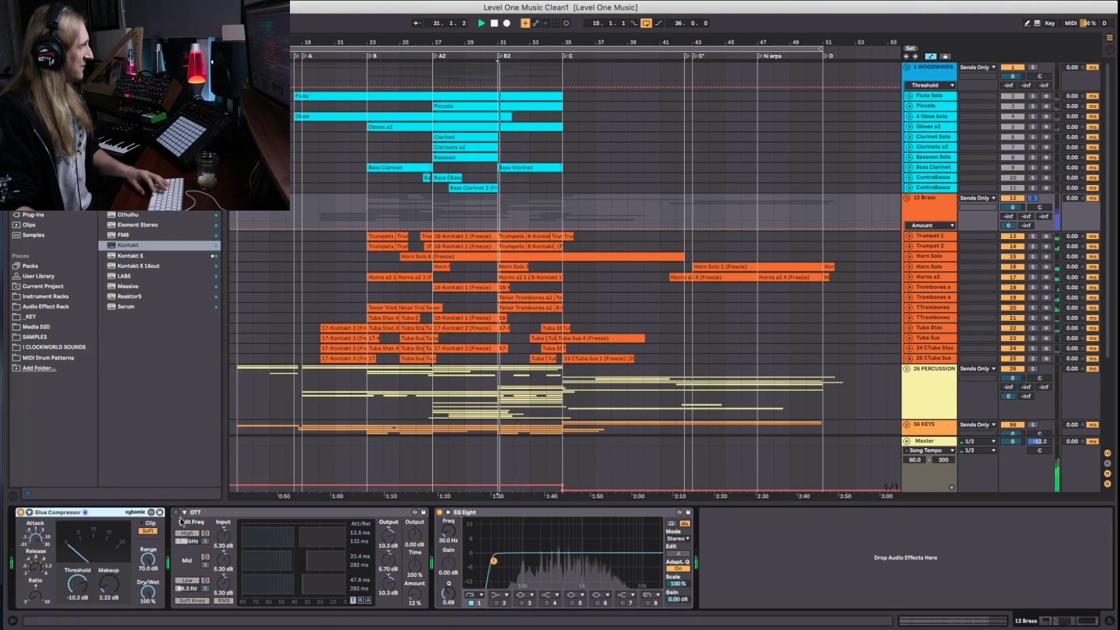
pyautogui.click(176, 512)
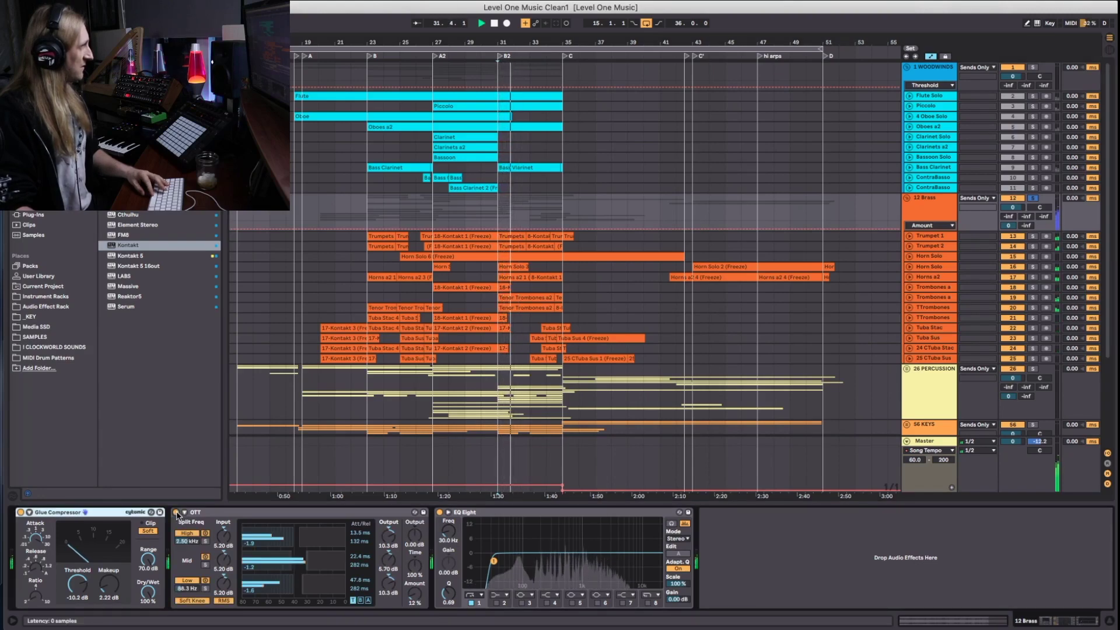
pyautogui.click(176, 512)
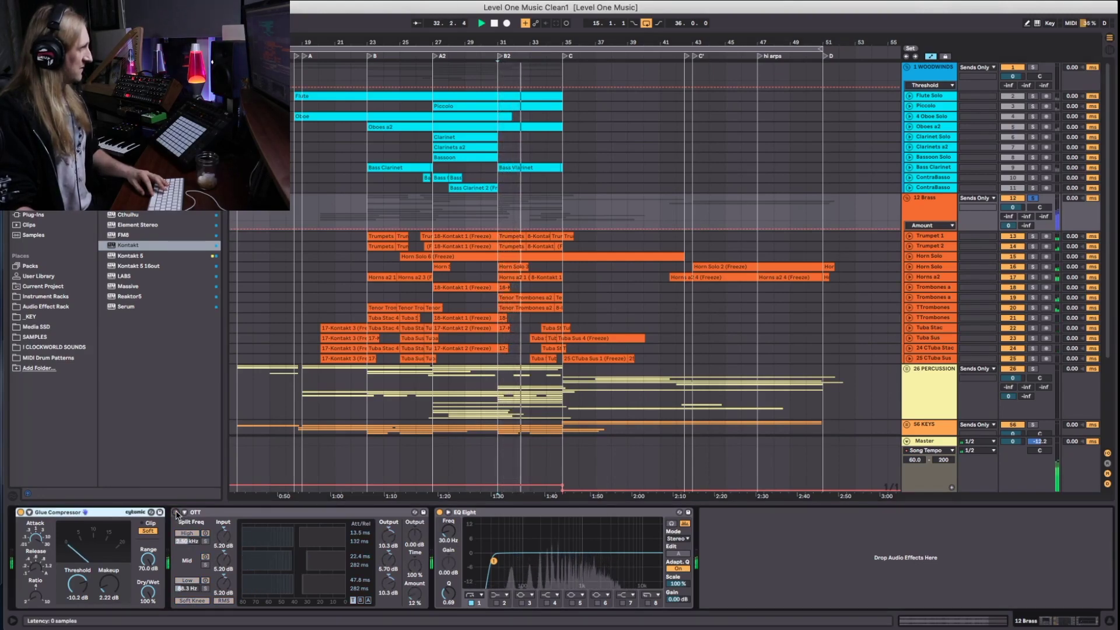
pyautogui.click(176, 512)
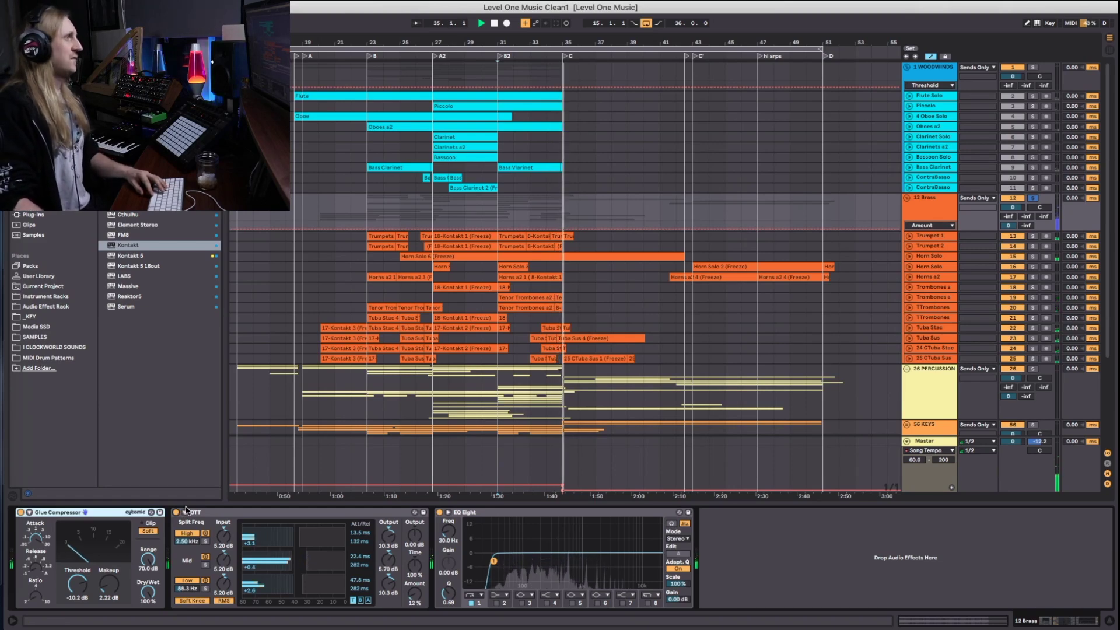
pyautogui.press('space')
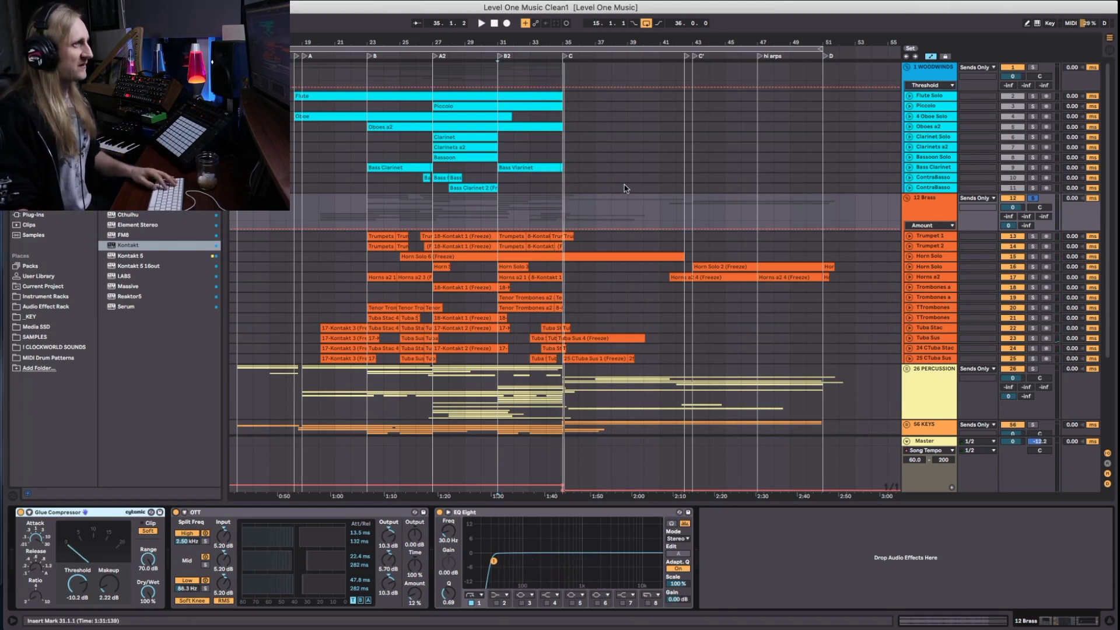
# Try the Brass group's OTT Amount at 100% during playback, and return it to 12%
pyautogui.click(916, 70)
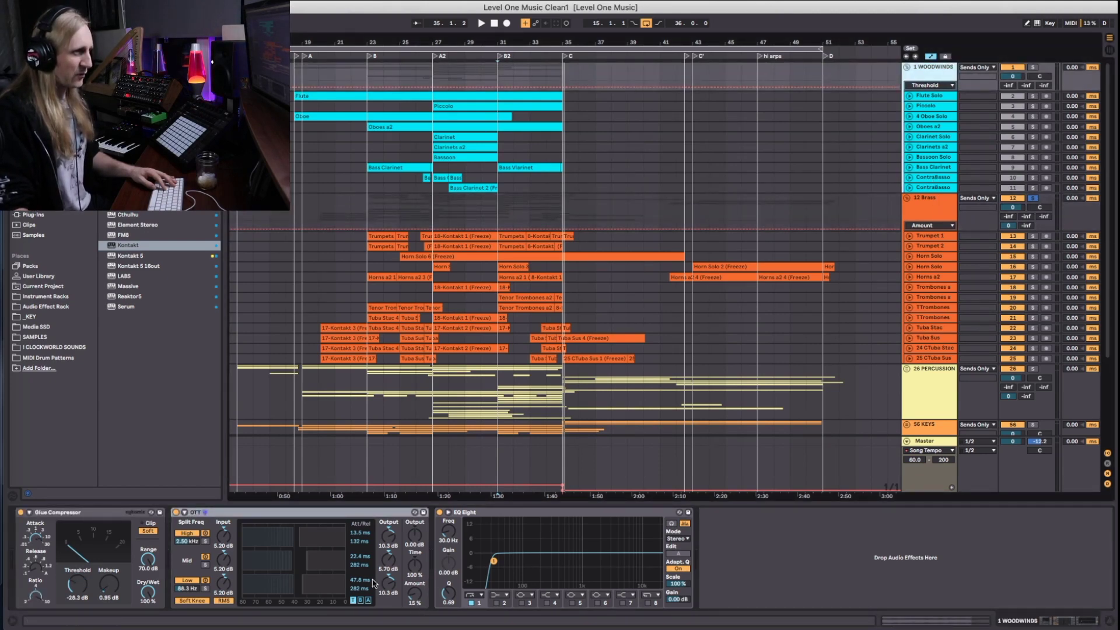
pyautogui.click(927, 201)
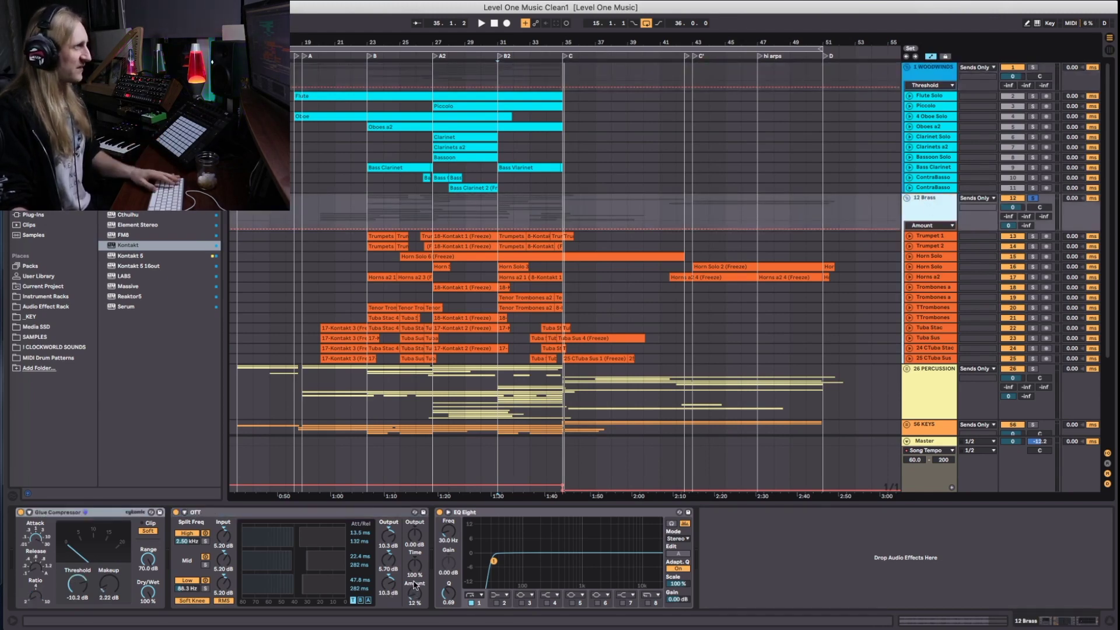
pyautogui.press('space')
pyautogui.moveTo(417, 602); pyautogui.dragTo(416, 585)
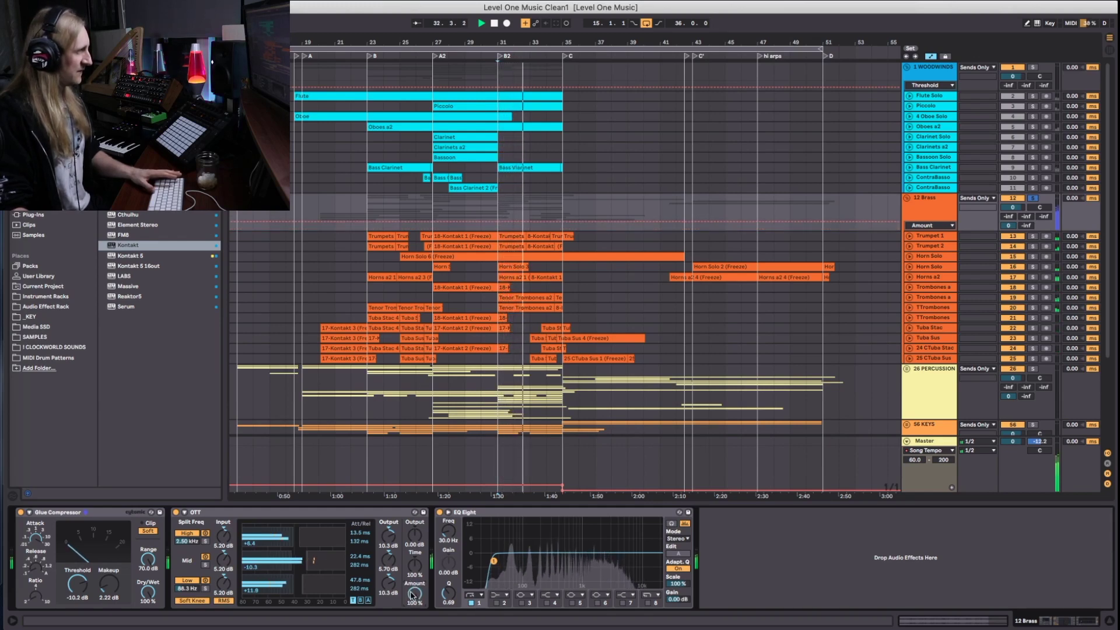
pyautogui.moveTo(413, 595); pyautogui.dragTo(413, 624)
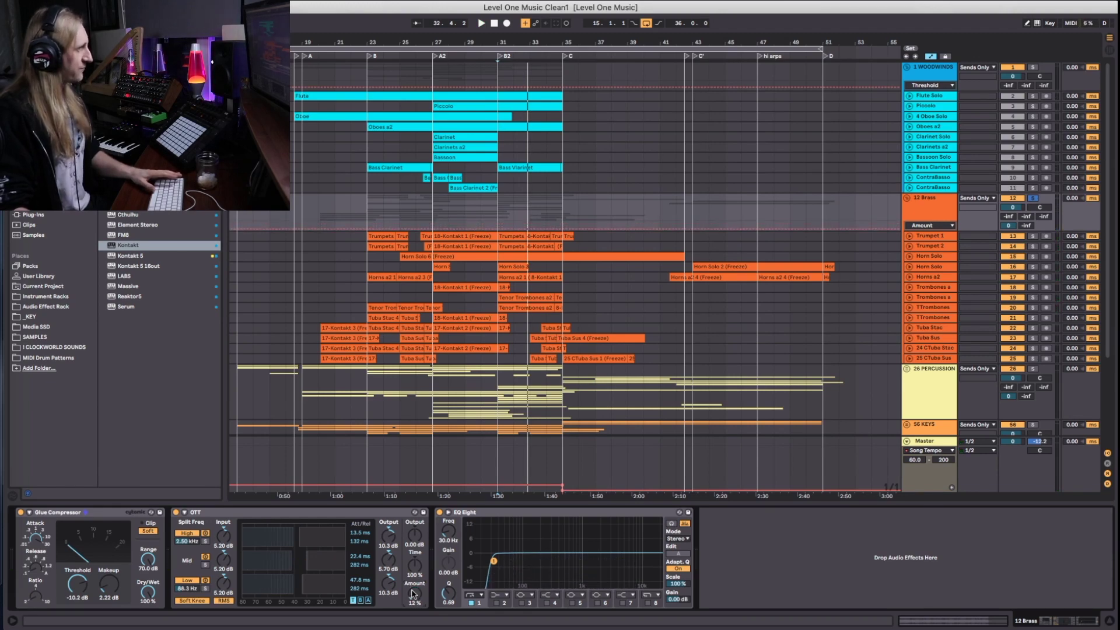
pyautogui.moveTo(413, 625); pyautogui.dragTo(406, 599)
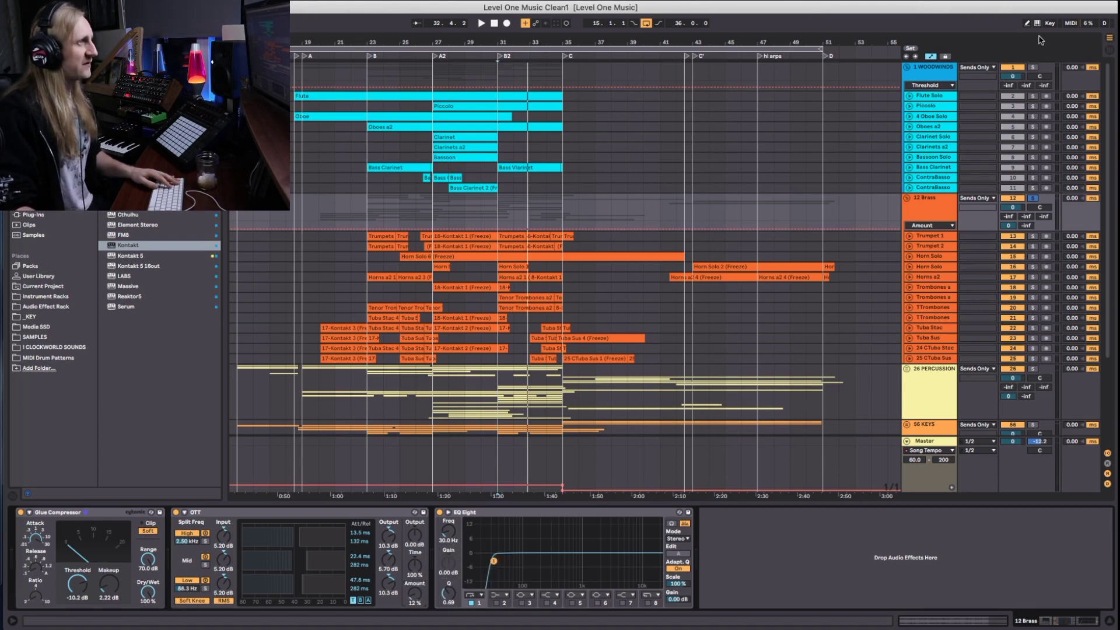
# Play from B2 while adding the Percussion, Keys, Strings, Guitars Pad and SFX tracks to the soloed Brass group
pyautogui.press('space')
pyautogui.scroll(-5, 947, 260)
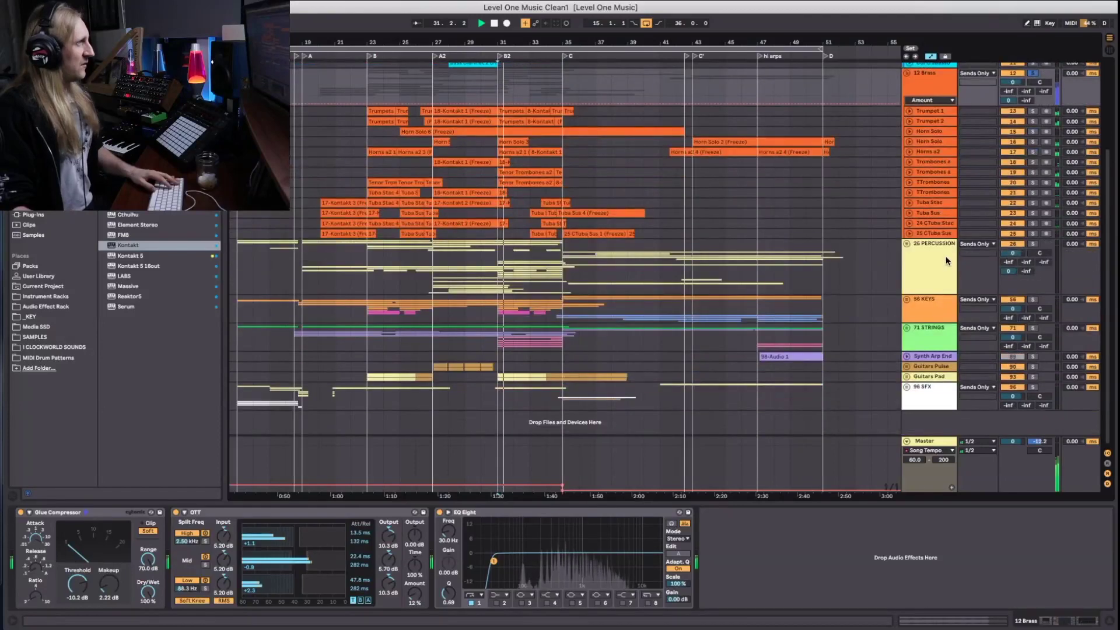
pyautogui.click(1032, 244)
pyautogui.click(1033, 300)
pyautogui.click(1033, 328)
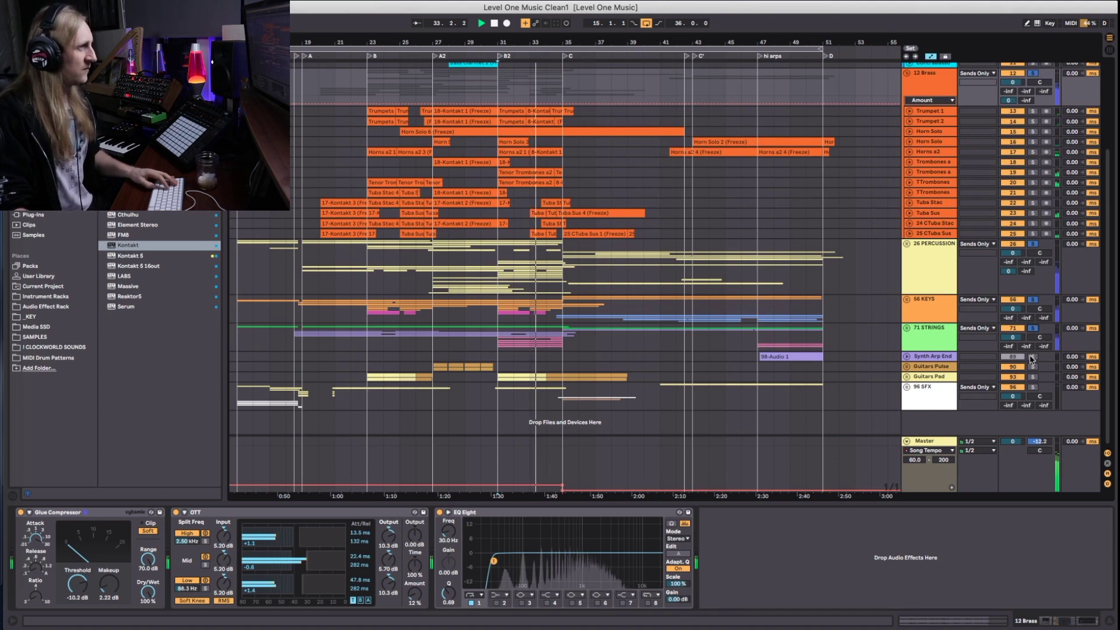
pyautogui.click(1032, 377)
pyautogui.click(1033, 387)
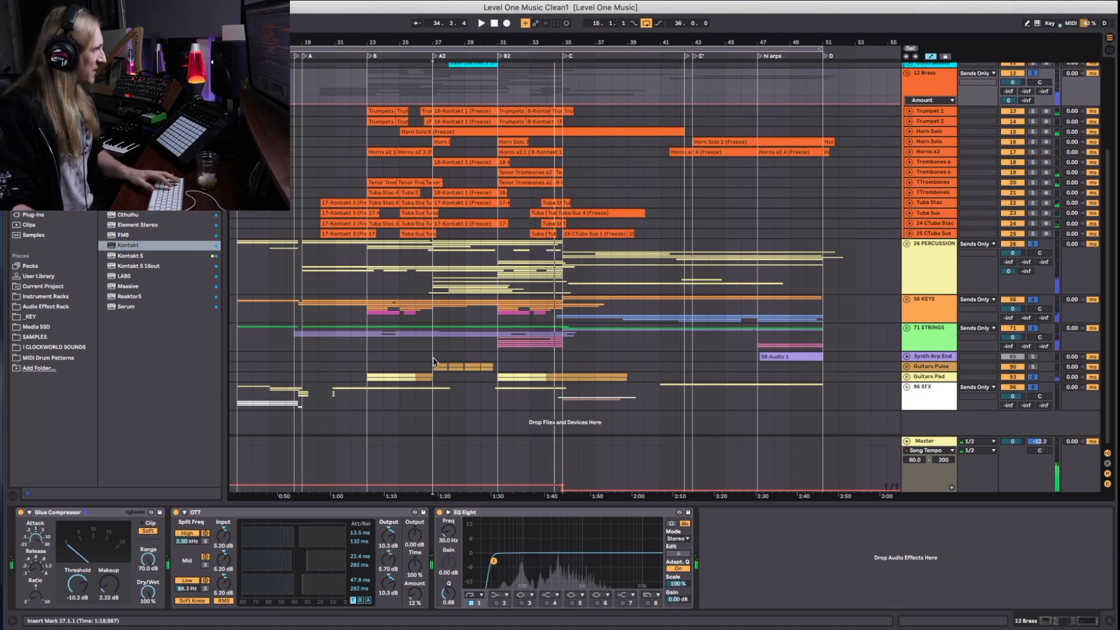
# Unfold the tracks, solo both audio tracks inside the Guitars Pulse group and play them from bar 27
pyautogui.click(433, 358)
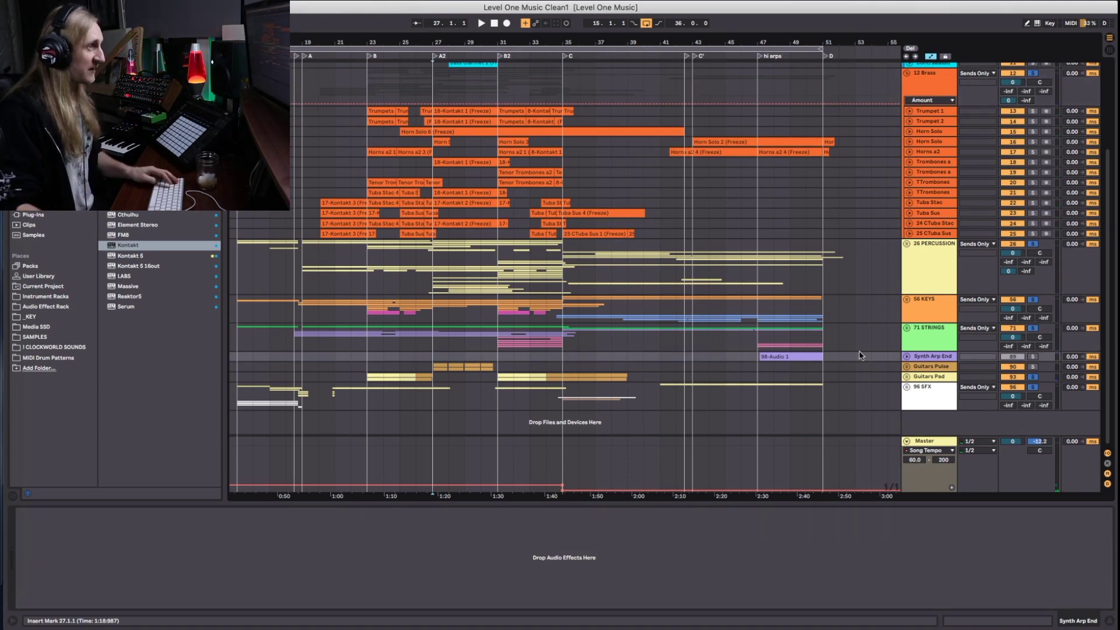
pyautogui.keyDown('alt'); pyautogui.click(906, 376); pyautogui.keyUp('alt')
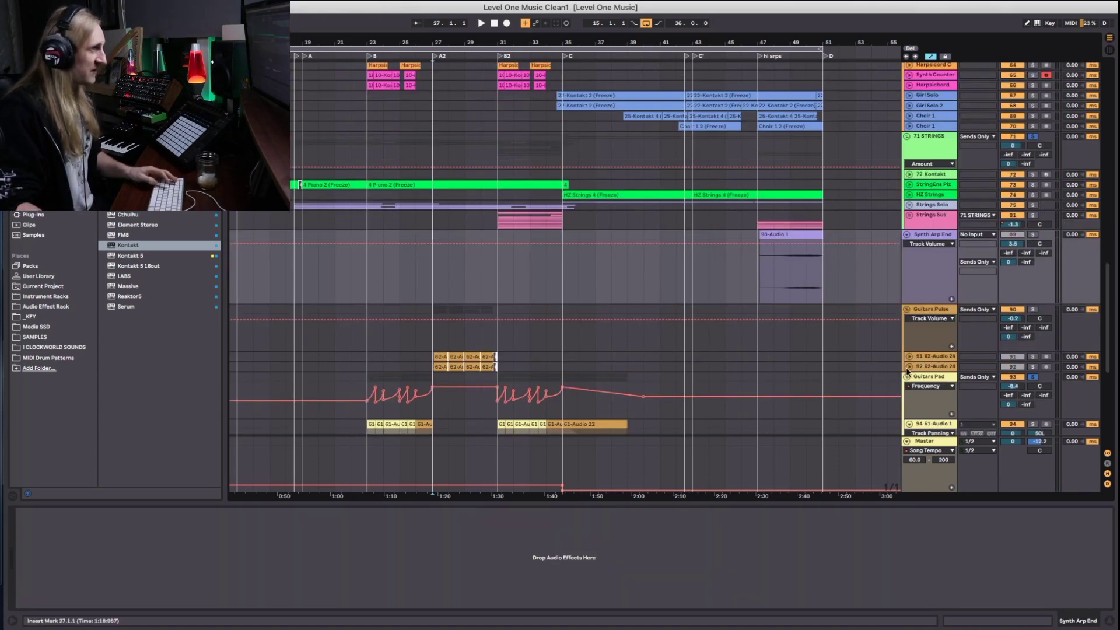
pyautogui.click(922, 305)
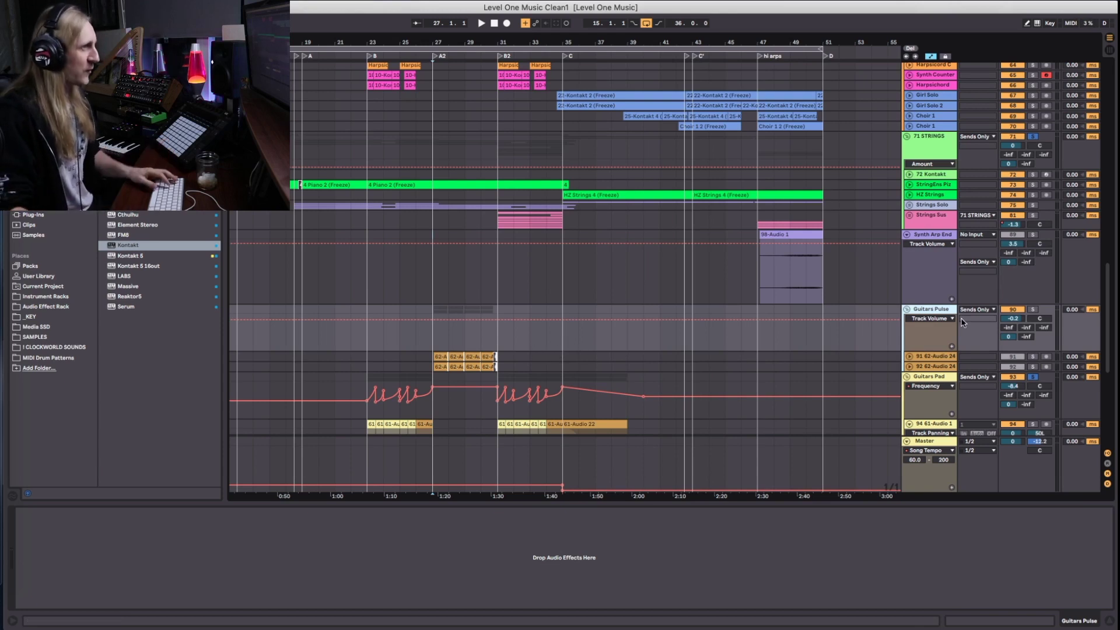
pyautogui.click(1034, 366)
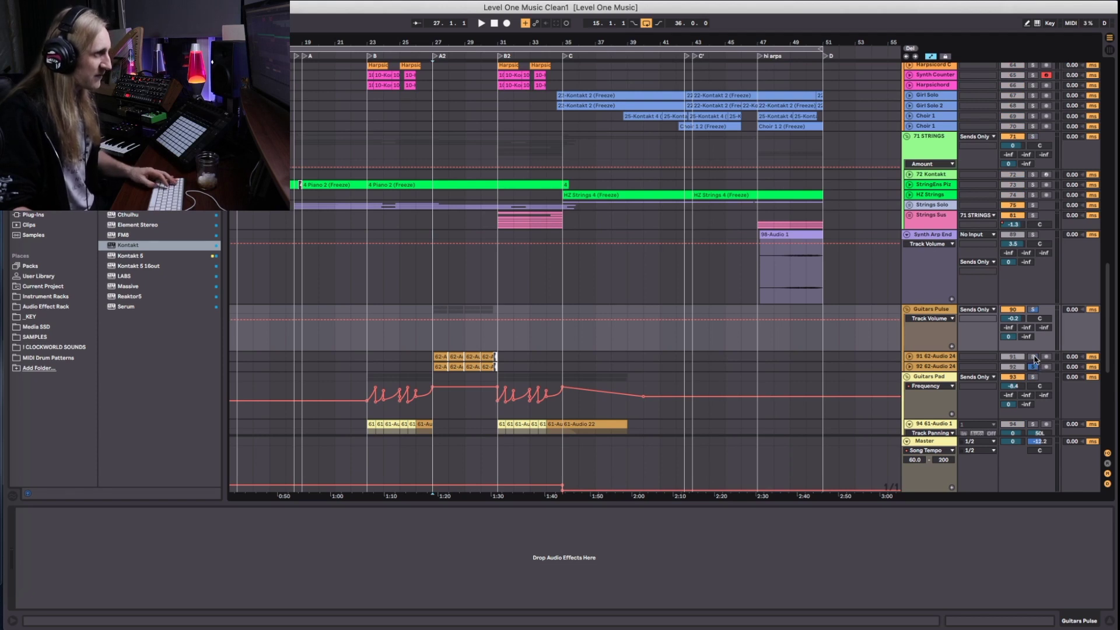
pyautogui.press('space')
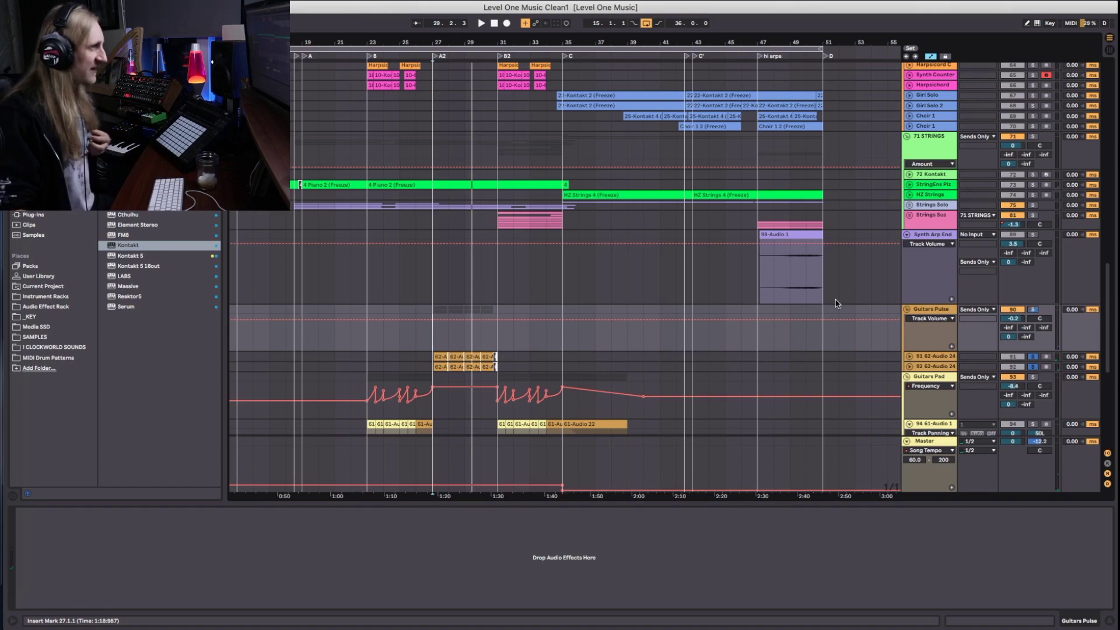
# Expand the two Guitars Pulse audio tracks and bypass the LFOTool device on each of them
pyautogui.click(925, 353)
pyautogui.click(927, 366)
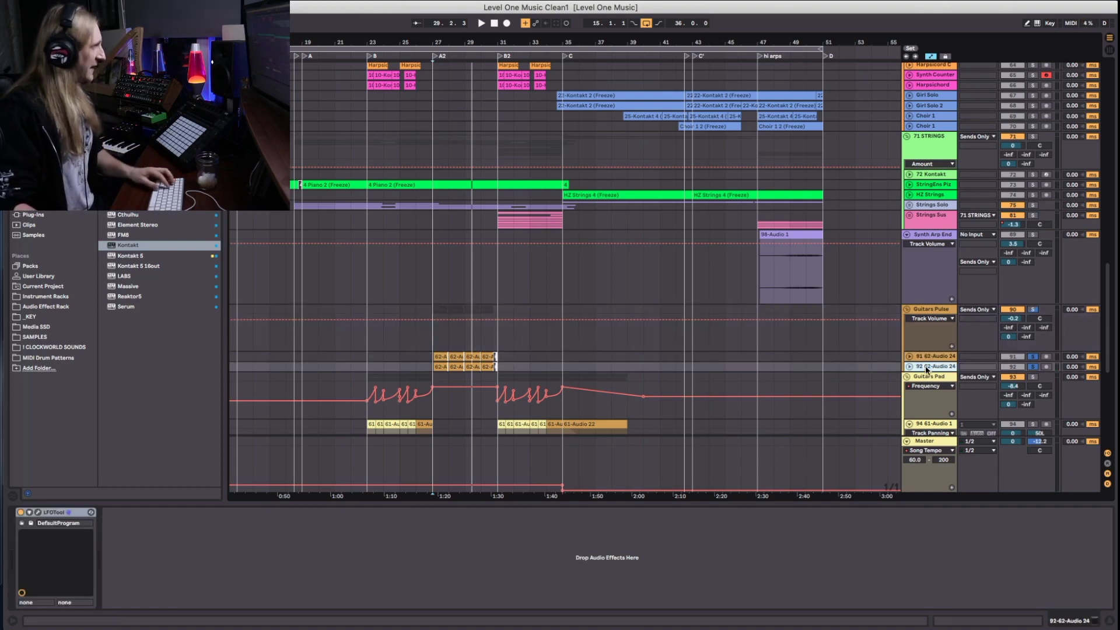
pyautogui.click(911, 367)
pyautogui.scroll(-3, 906, 360)
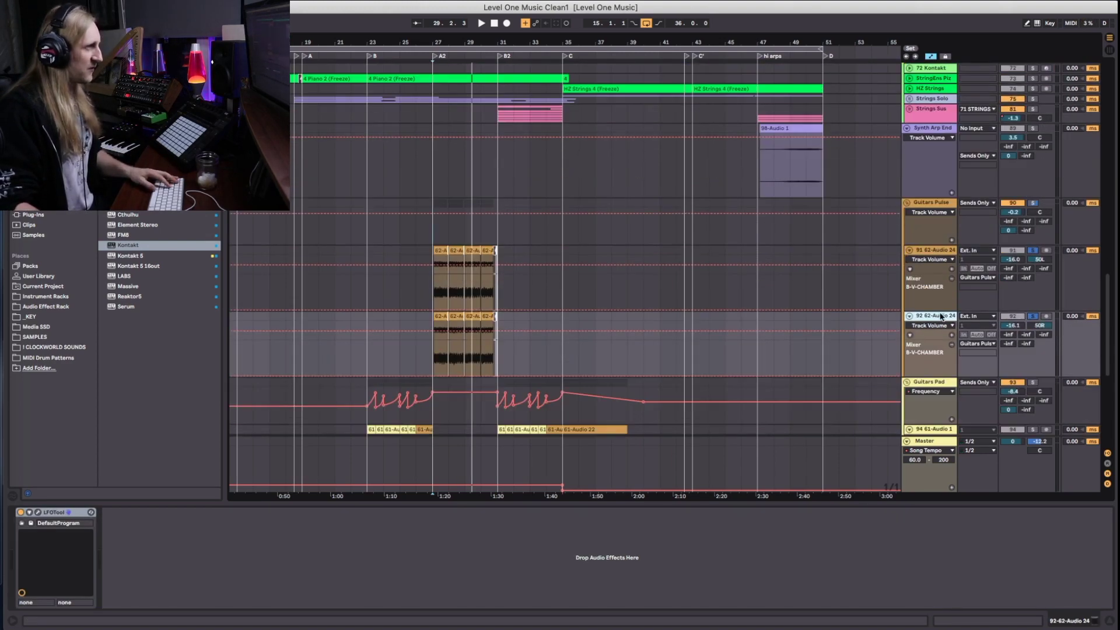
pyautogui.click(931, 252)
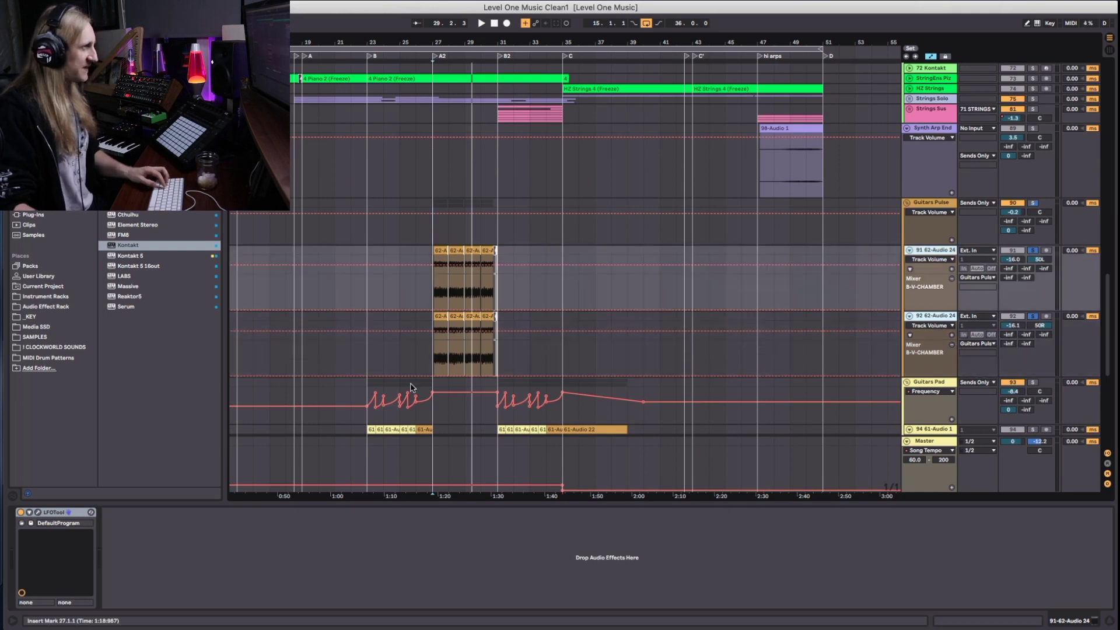
pyautogui.click(20, 513)
pyautogui.click(932, 319)
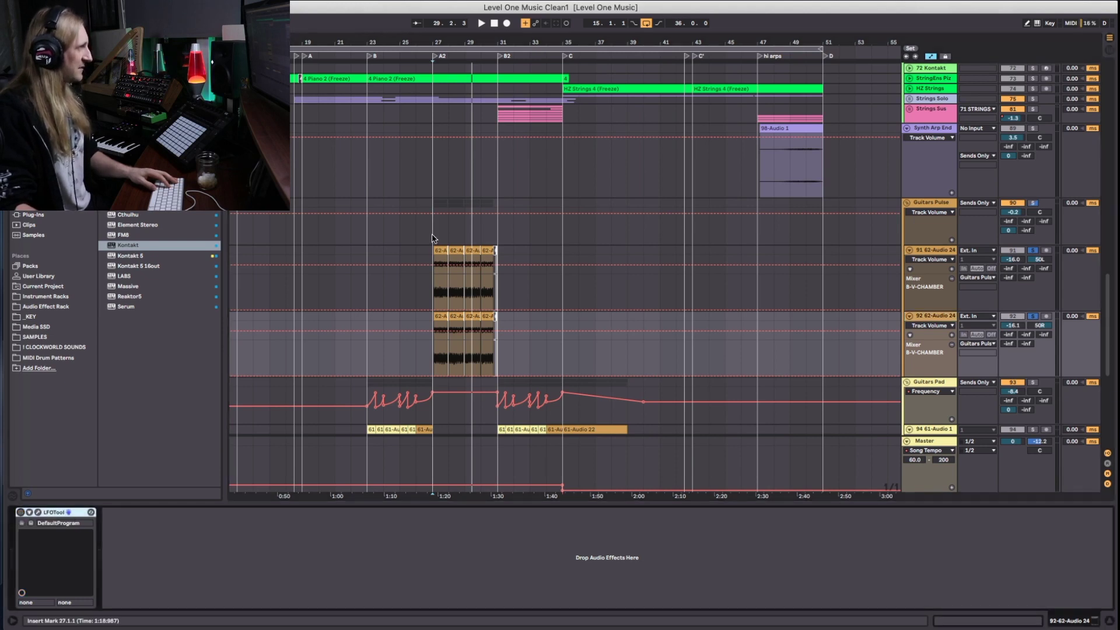
# Select the Guitars Pulse group and listen to its guitars from bar 27 without LFOTool
pyautogui.click(1065, 212)
pyautogui.press('space')
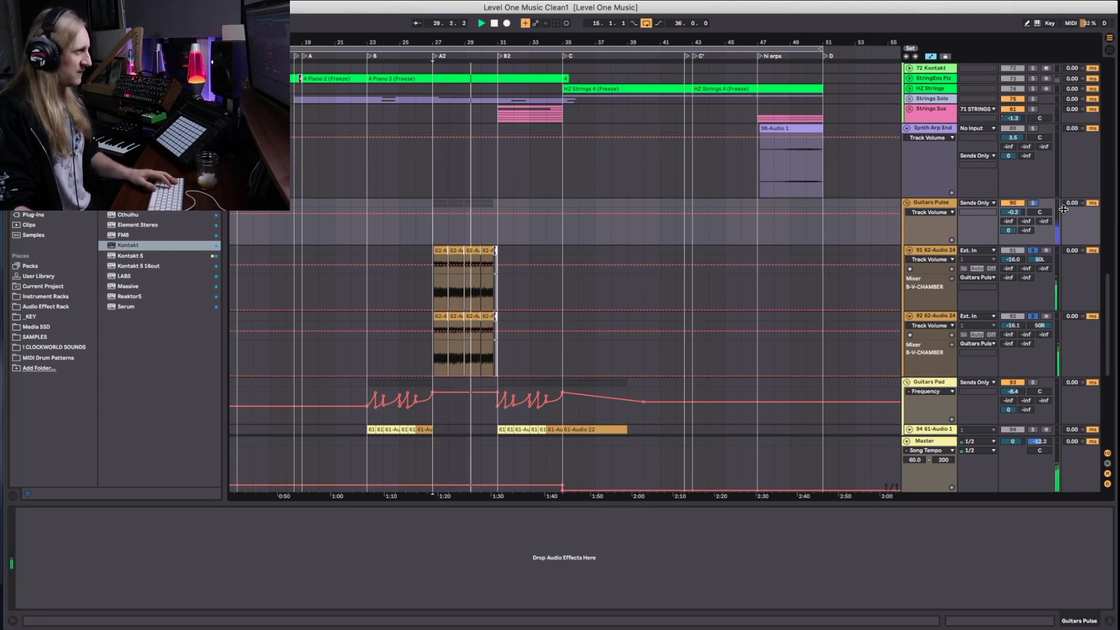
pyautogui.press('space')
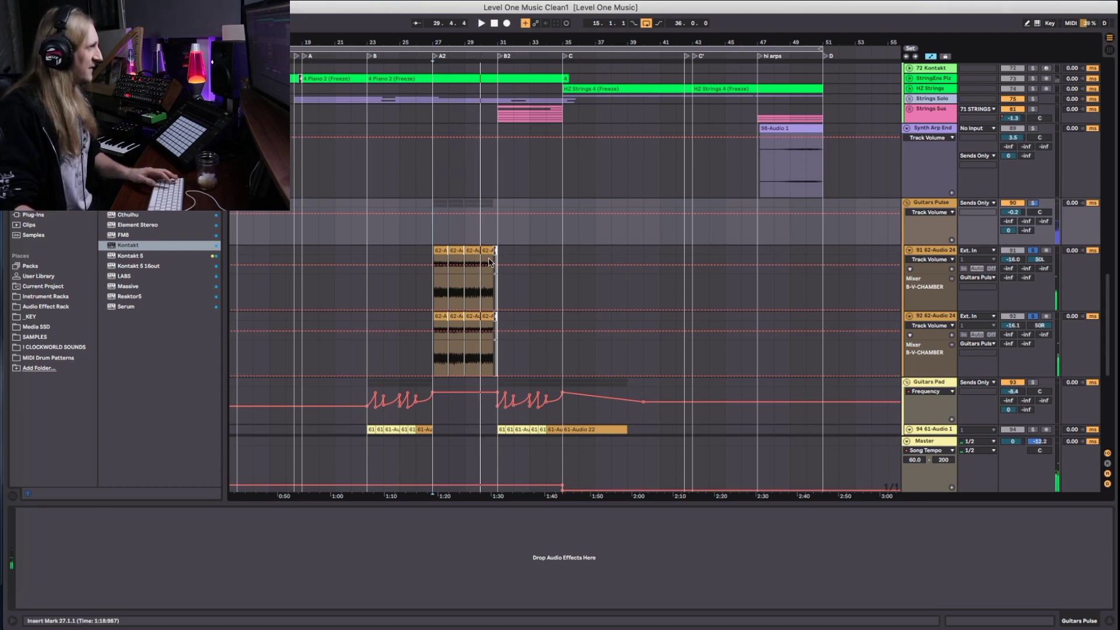
# Re-enable LFOTool on both Guitars Pulse audio tracks and open the plug-in window of the first one
pyautogui.click(937, 251)
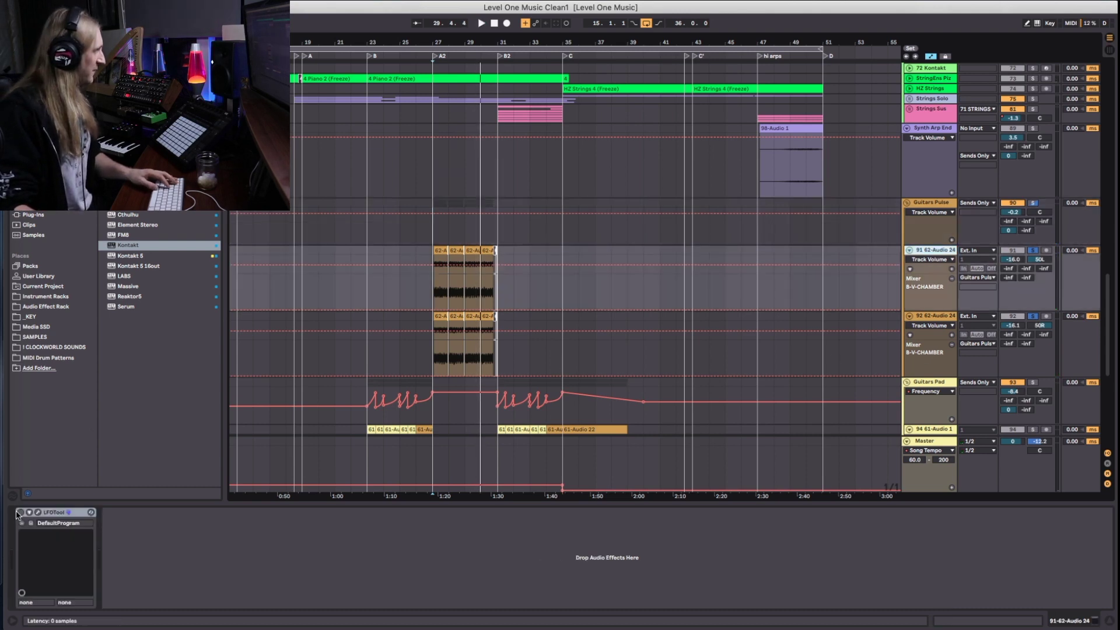
pyautogui.click(37, 513)
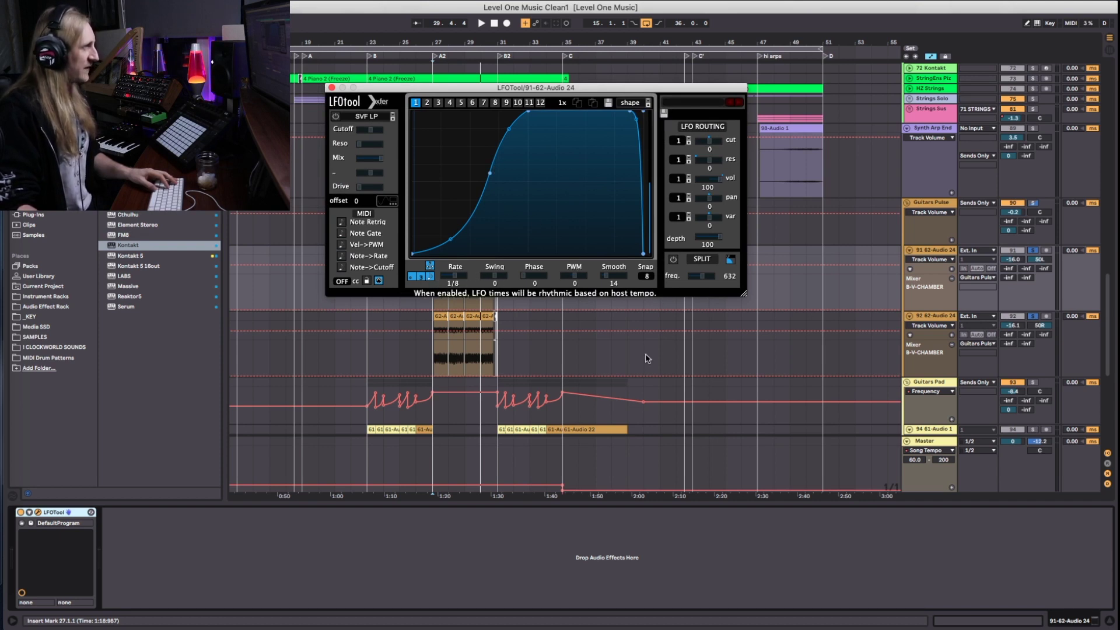
pyautogui.click(937, 318)
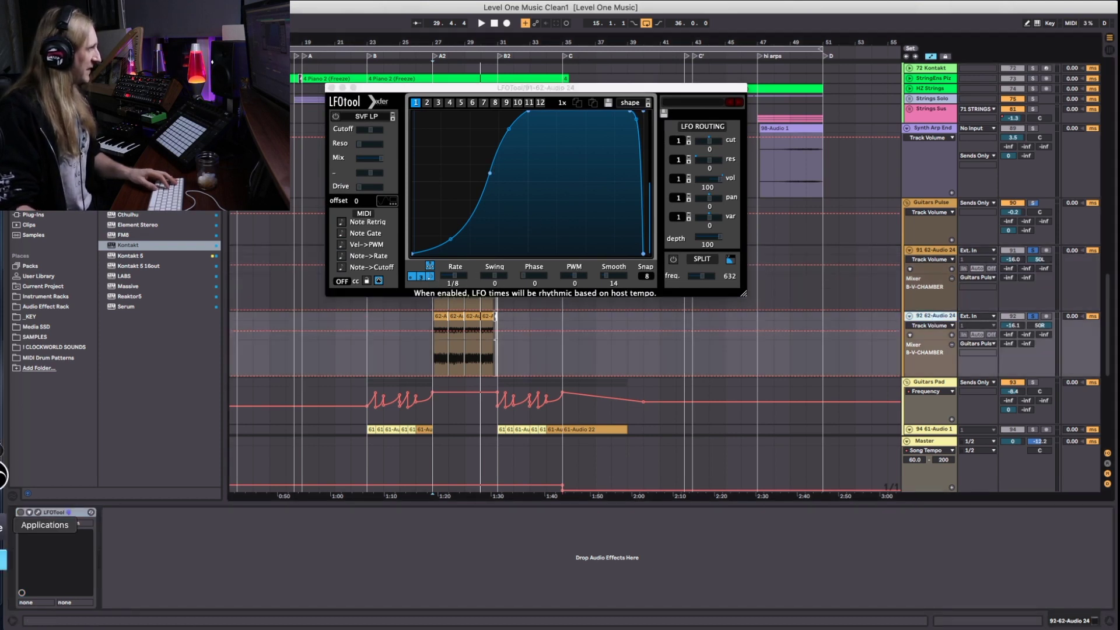
# Play the soloed Guitars Pulse tracks from bar 27 with LFOTool active
pyautogui.press('space')
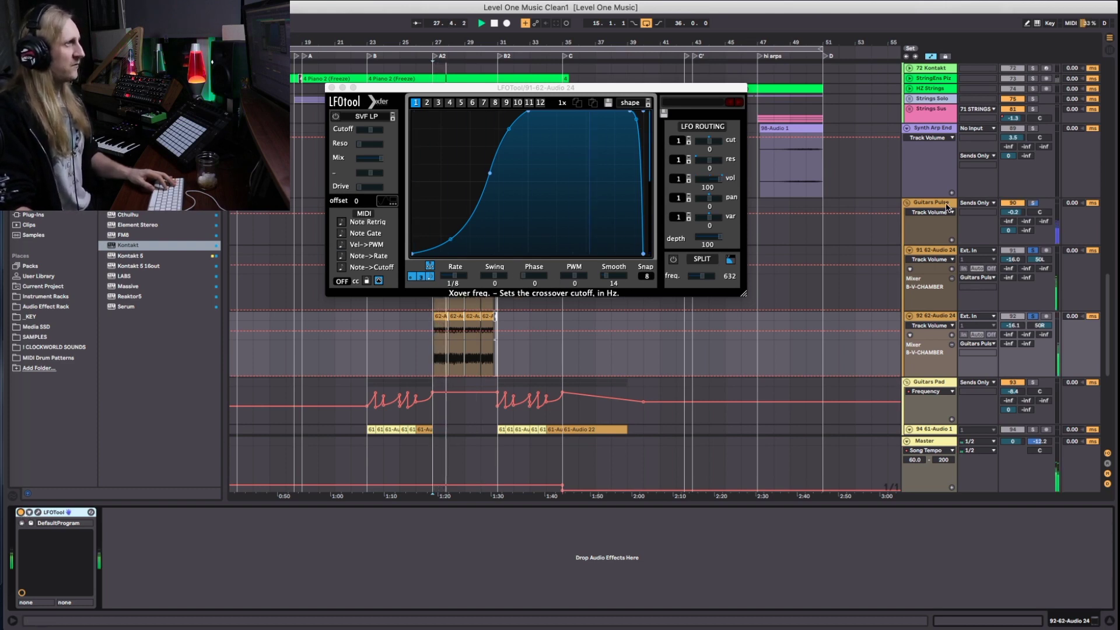
pyautogui.scroll(5, 1059, 92)
pyautogui.scroll(1, 1059, 92)
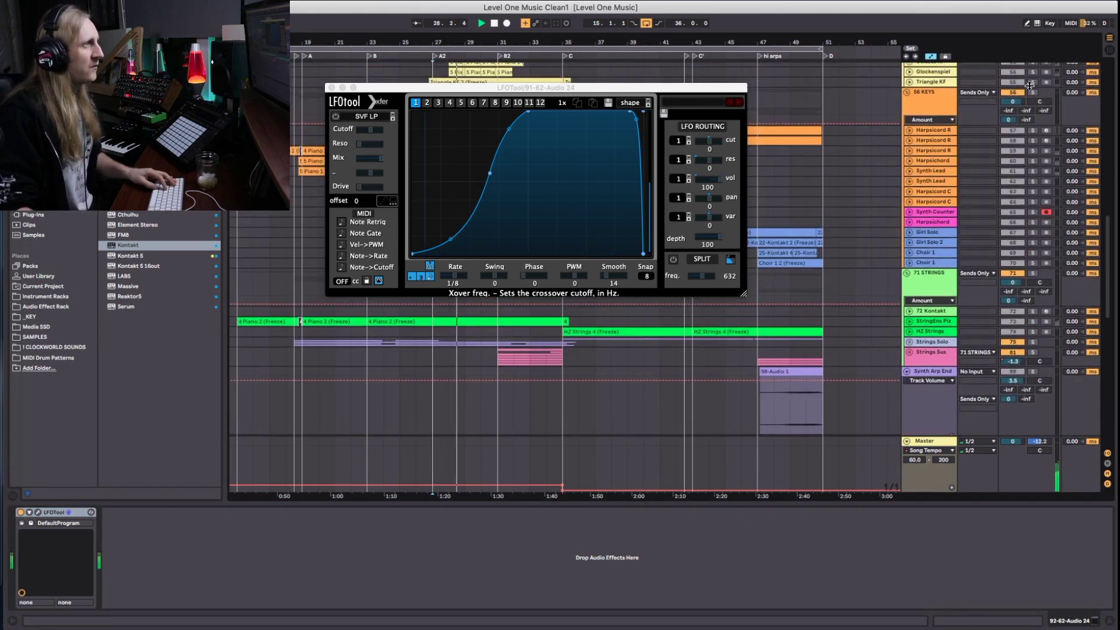
pyautogui.scroll(-5, 902, 233)
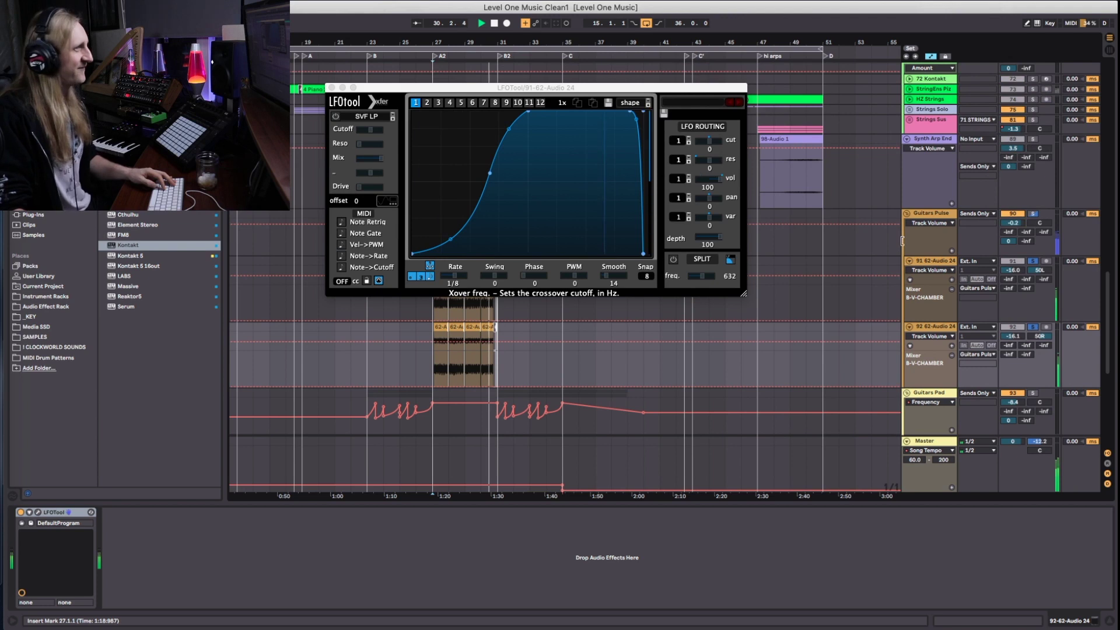
pyautogui.scroll(-1, 898, 238)
pyautogui.press('space')
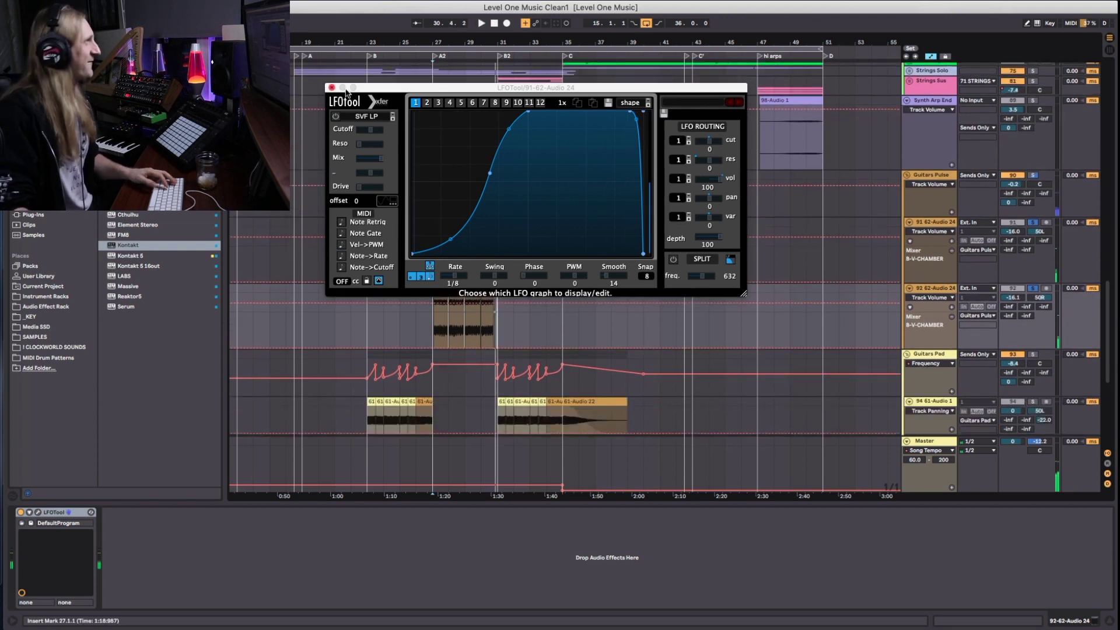
# Close the LFOTool window, unsolo the two Guitars Pulse audio tracks and fold all the groups
pyautogui.click(331, 87)
pyautogui.click(1033, 289)
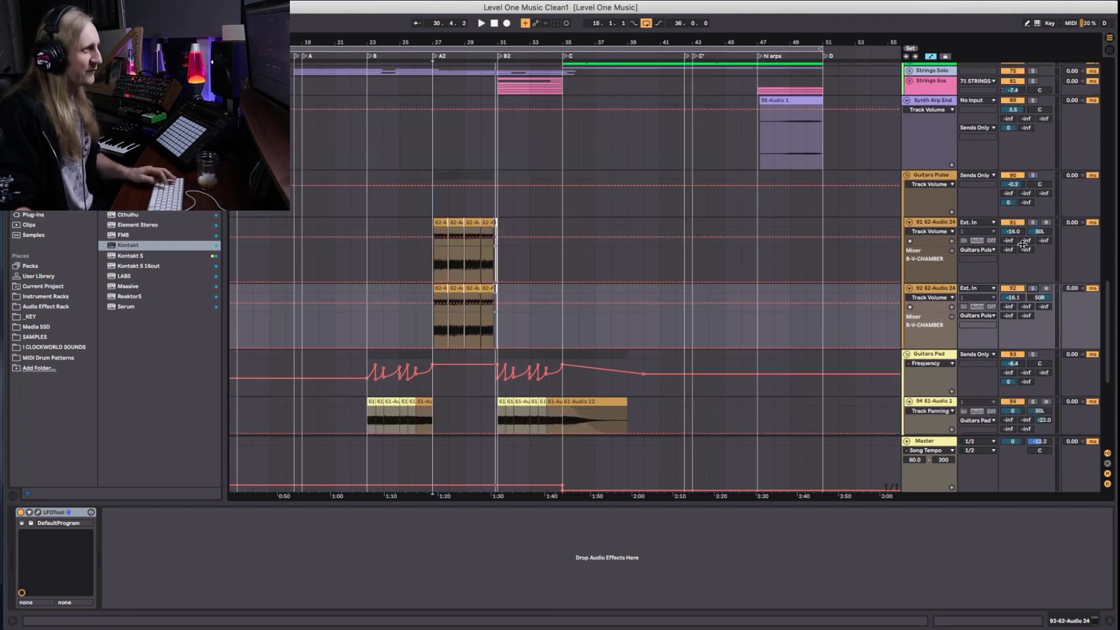
pyautogui.keyDown('alt'); pyautogui.click(909, 175); pyautogui.keyUp('alt')
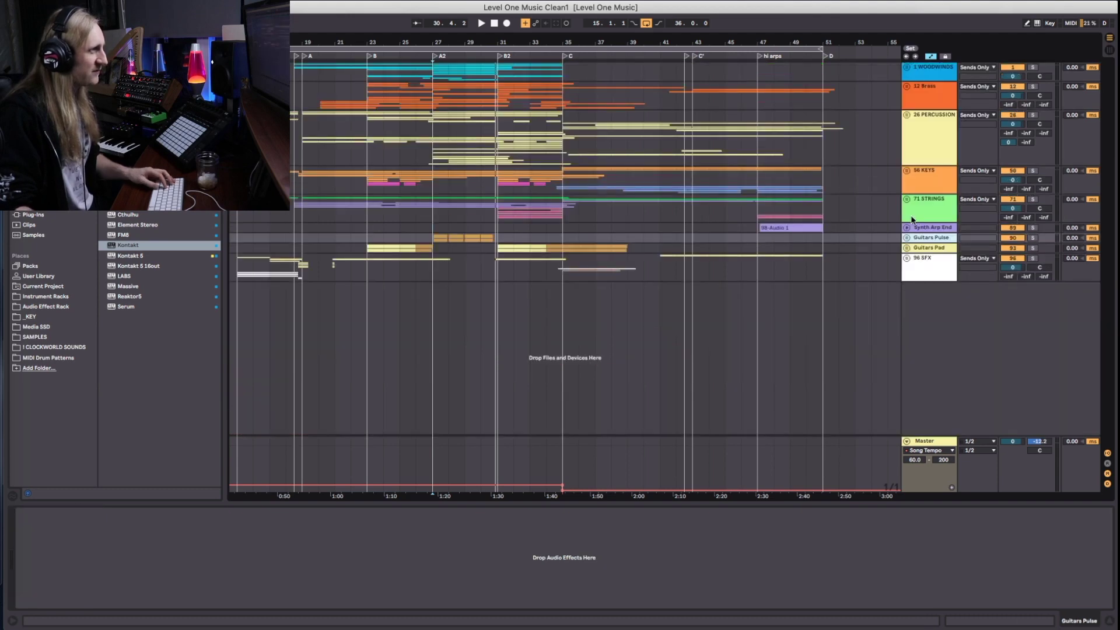
# Hide the automation lanes, unfold the SFX group and play it soloed from bar 15
pyautogui.press('a')
pyautogui.click(907, 259)
pyautogui.hscroll(-10, 671, 342)
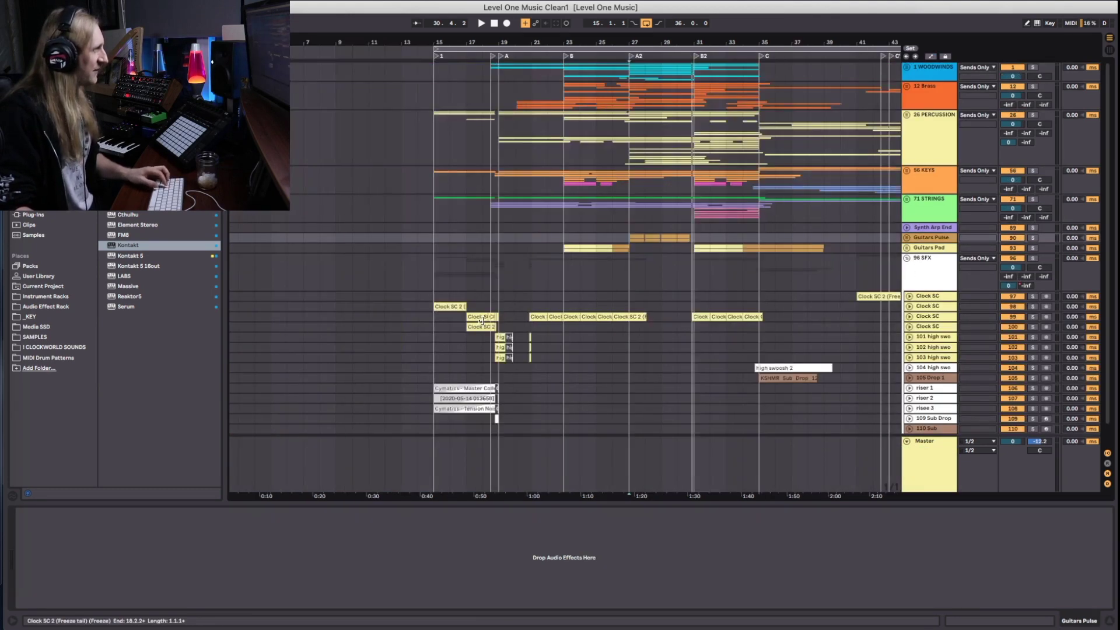
pyautogui.click(460, 270)
pyautogui.press('space')
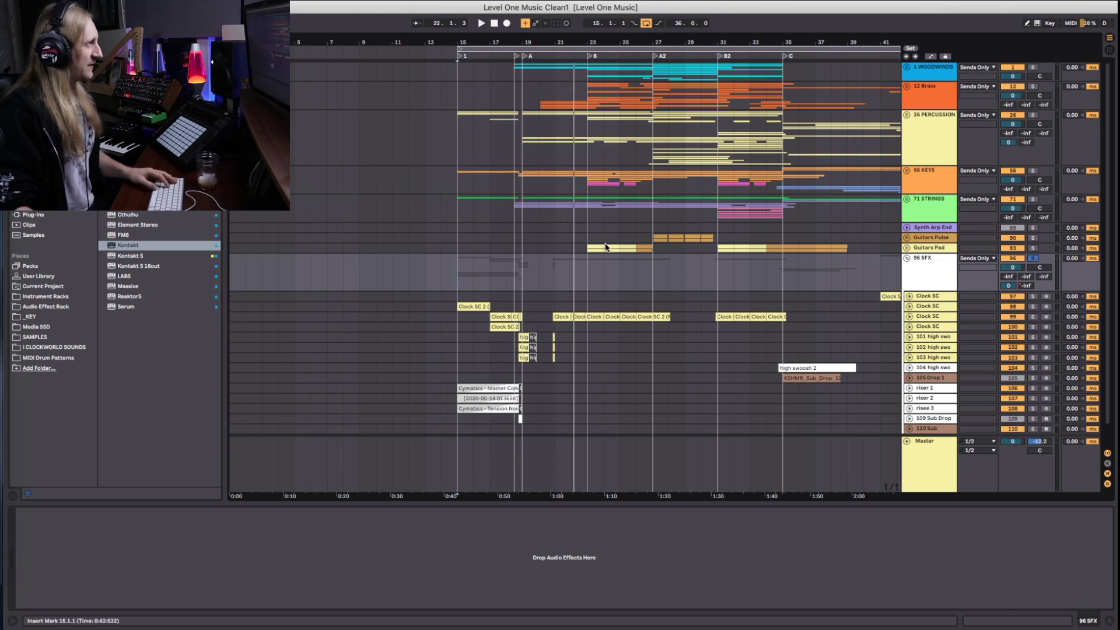
# Look over the tracks inside the Keys group and fold the groups again
pyautogui.hscroll(3, 719, 239)
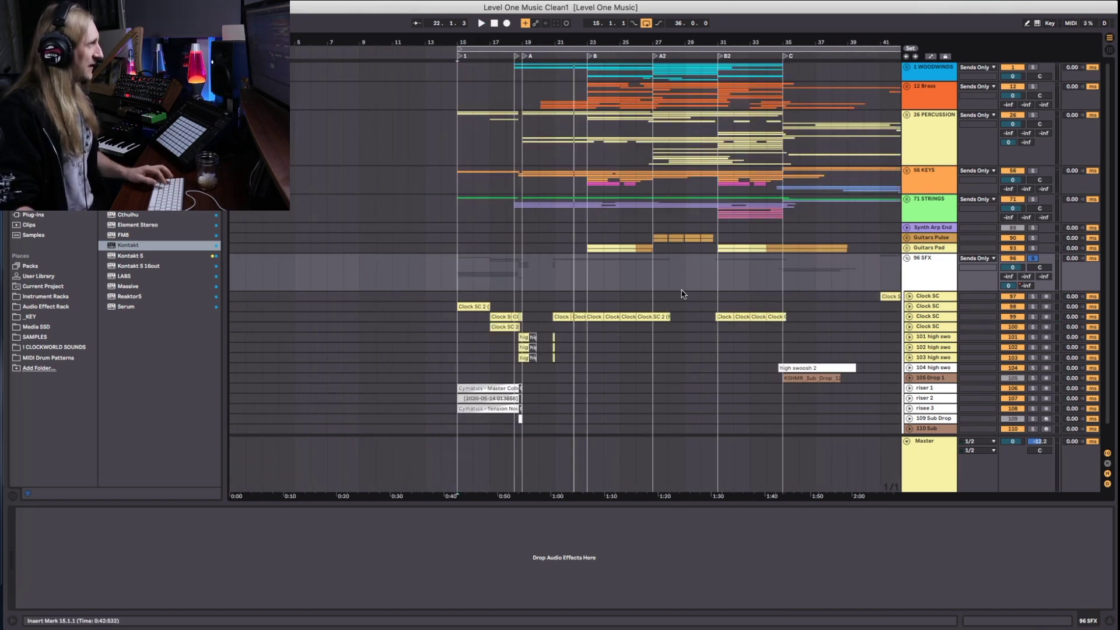
pyautogui.hscroll(5, 756, 288)
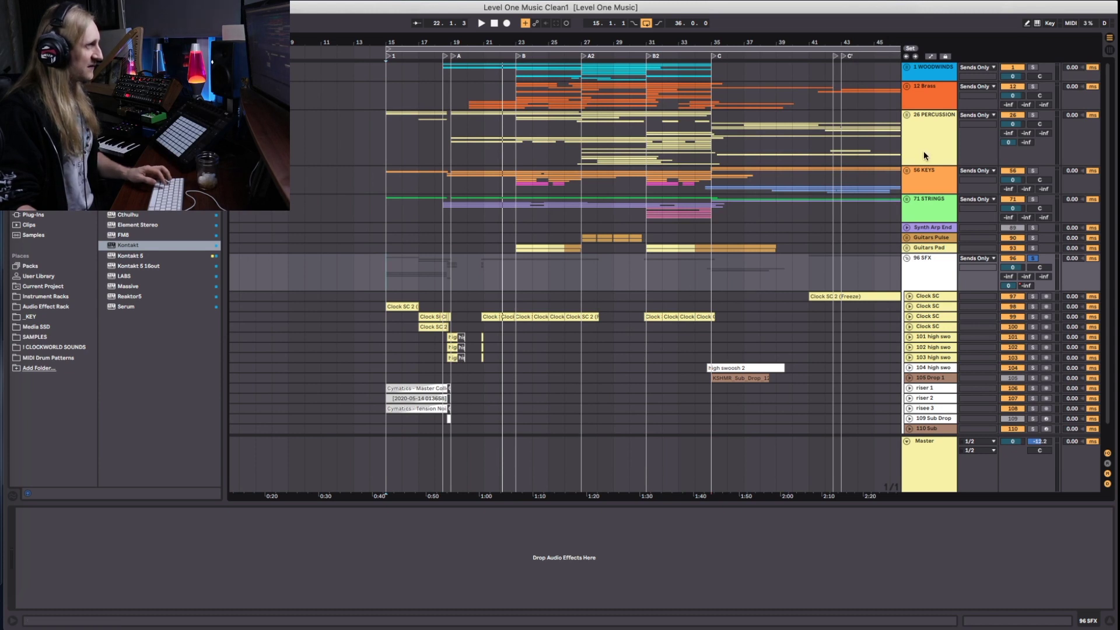
pyautogui.click(906, 170)
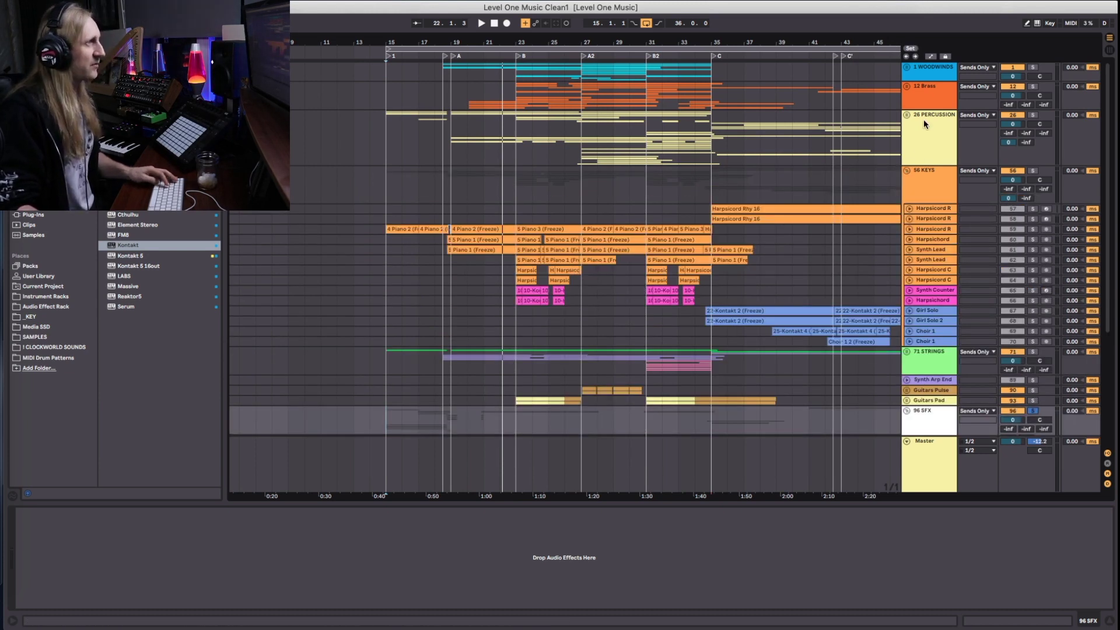
pyautogui.click(907, 170)
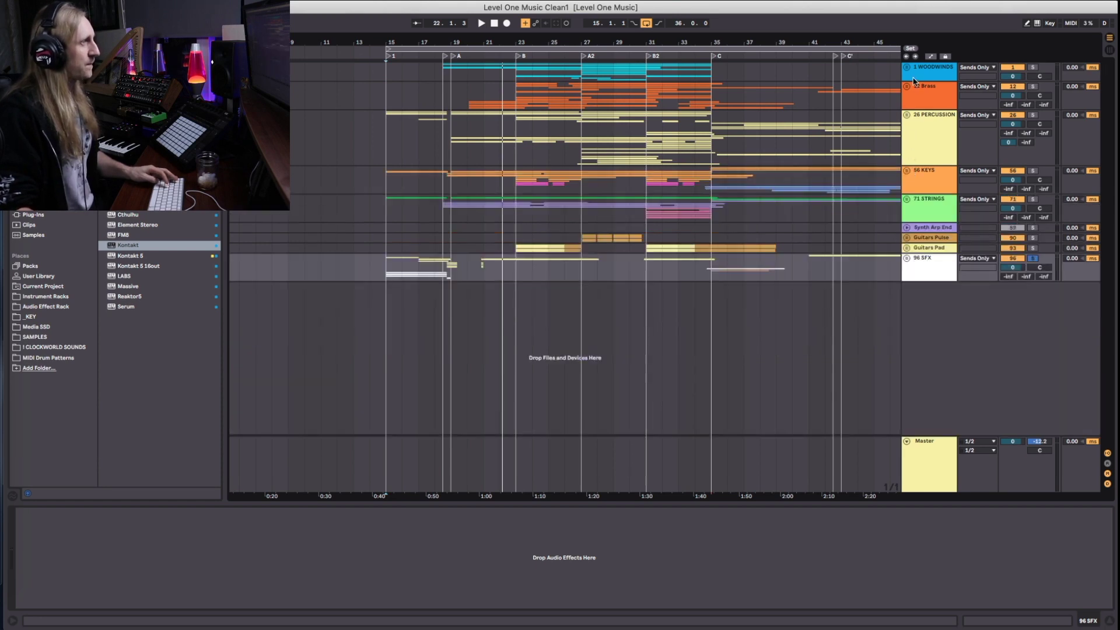
# Unfold the Brass group, expand its tracks and play the lower Horn Solo track soloed from bar 27
pyautogui.click(907, 87)
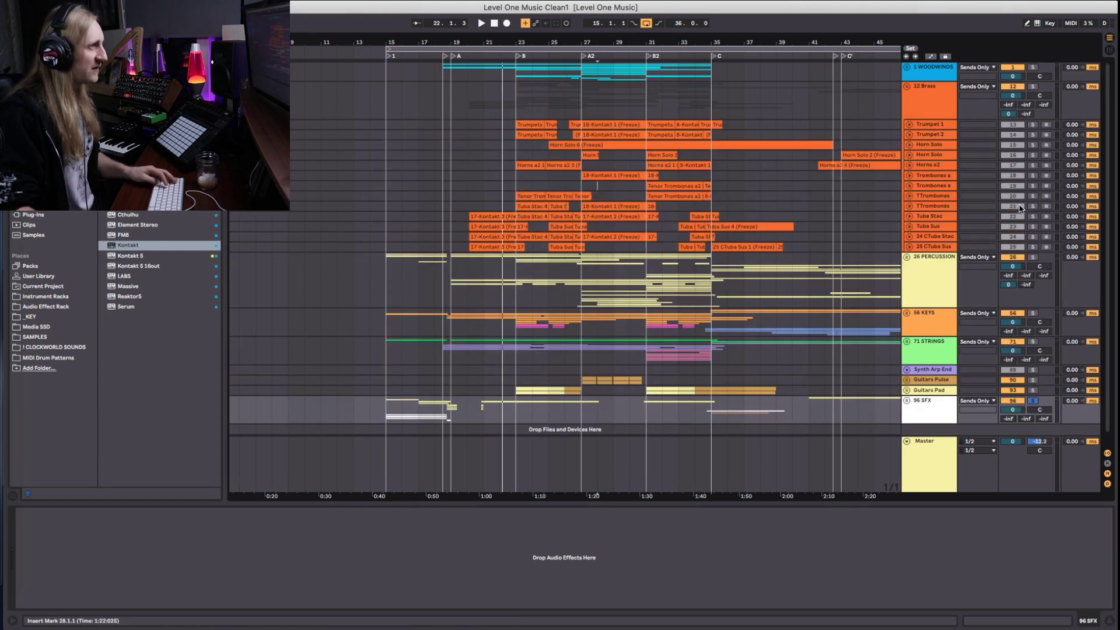
pyautogui.click(936, 185)
pyautogui.keyDown('alt'); pyautogui.click(910, 156); pyautogui.keyUp('alt')
pyautogui.scroll(2, 1043, 238)
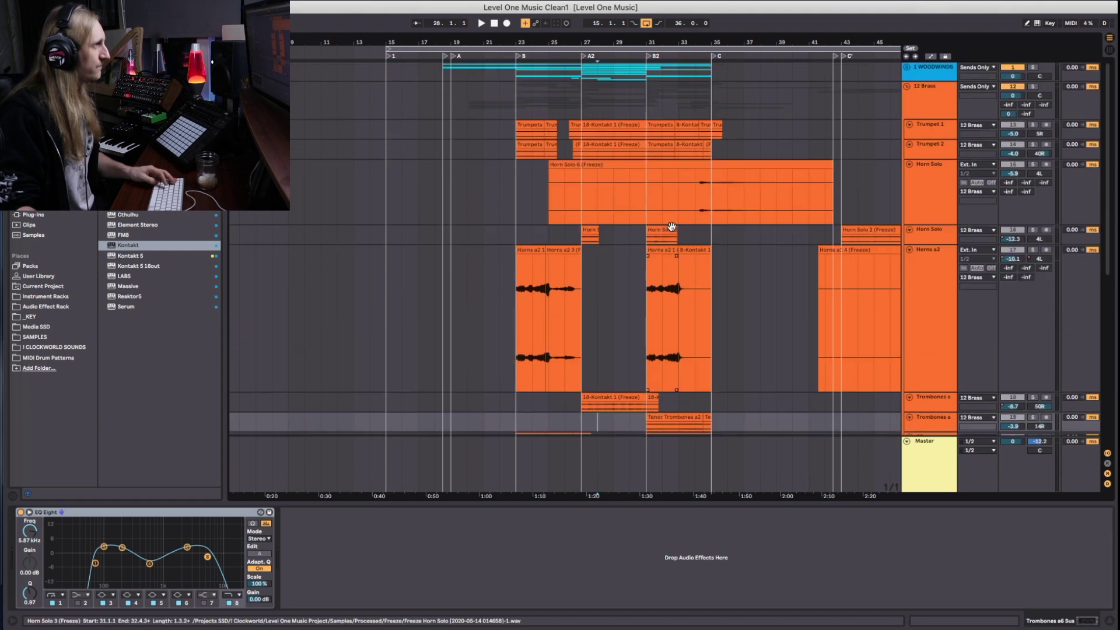
pyautogui.click(584, 231)
pyautogui.press('space')
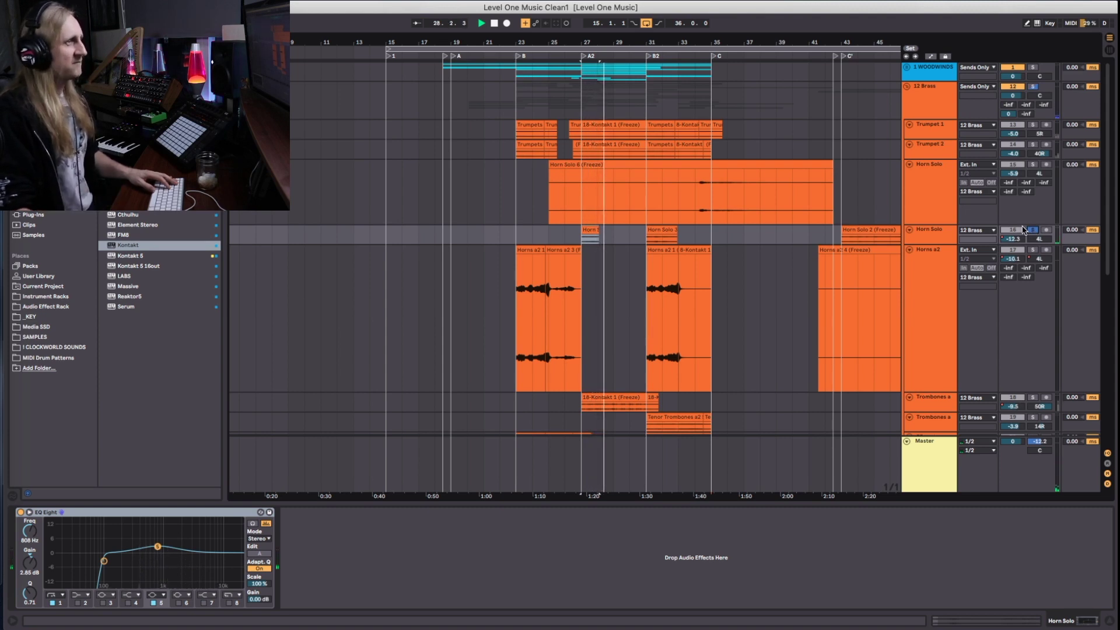
# Unsolo the Horn Solo track, play the full mix from bar 25 and reduce the Horns a2 track's height
pyautogui.click(549, 236)
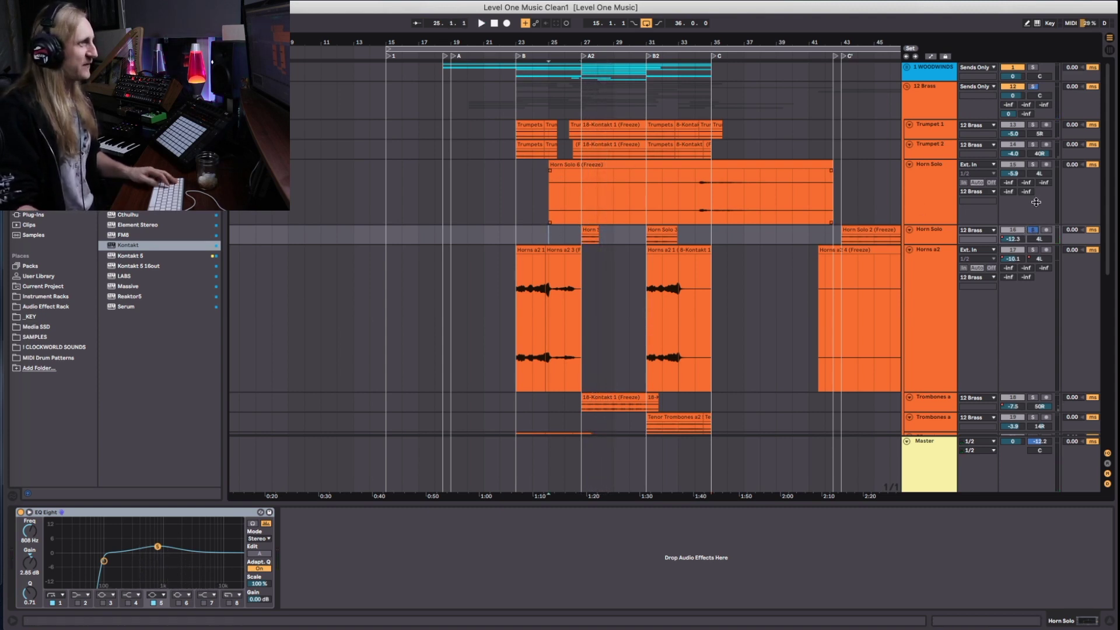
pyautogui.click(1032, 233)
pyautogui.press('space')
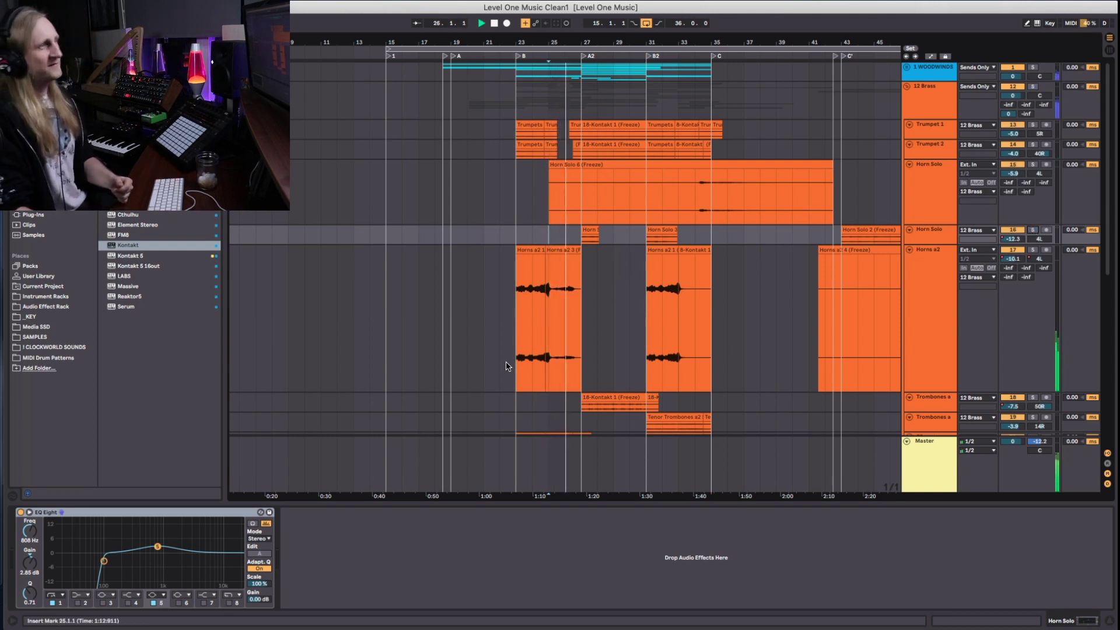
pyautogui.moveTo(907, 299); pyautogui.dragTo(907, 269)
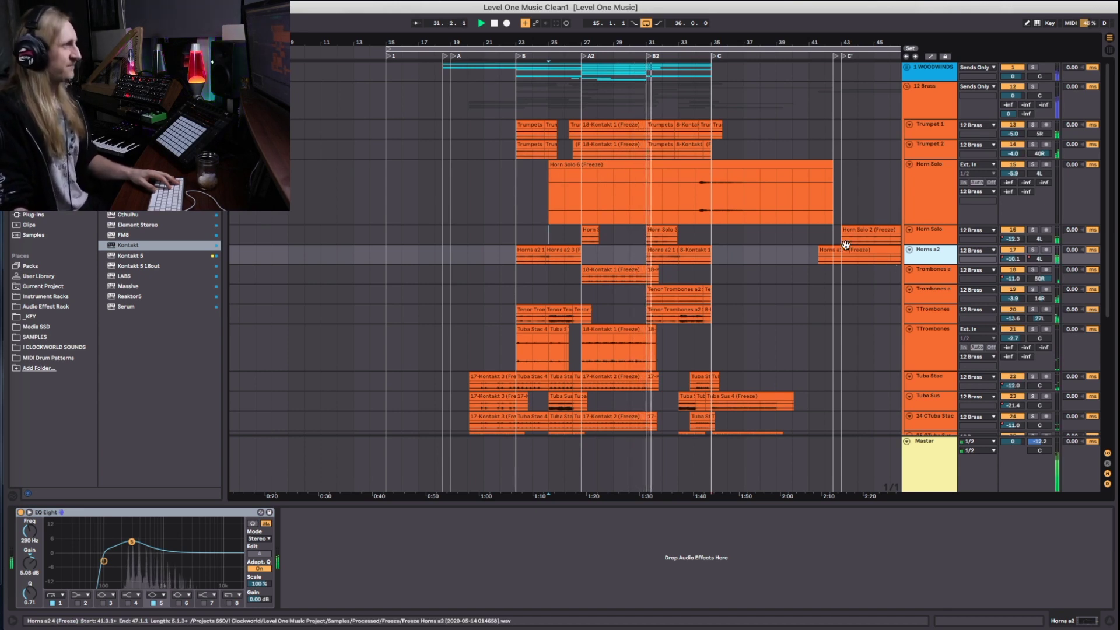
# Unfold the Guitars Pad group and examine its effect chain through to the Auto Filter during playback
pyautogui.scroll(-5, 996, 315)
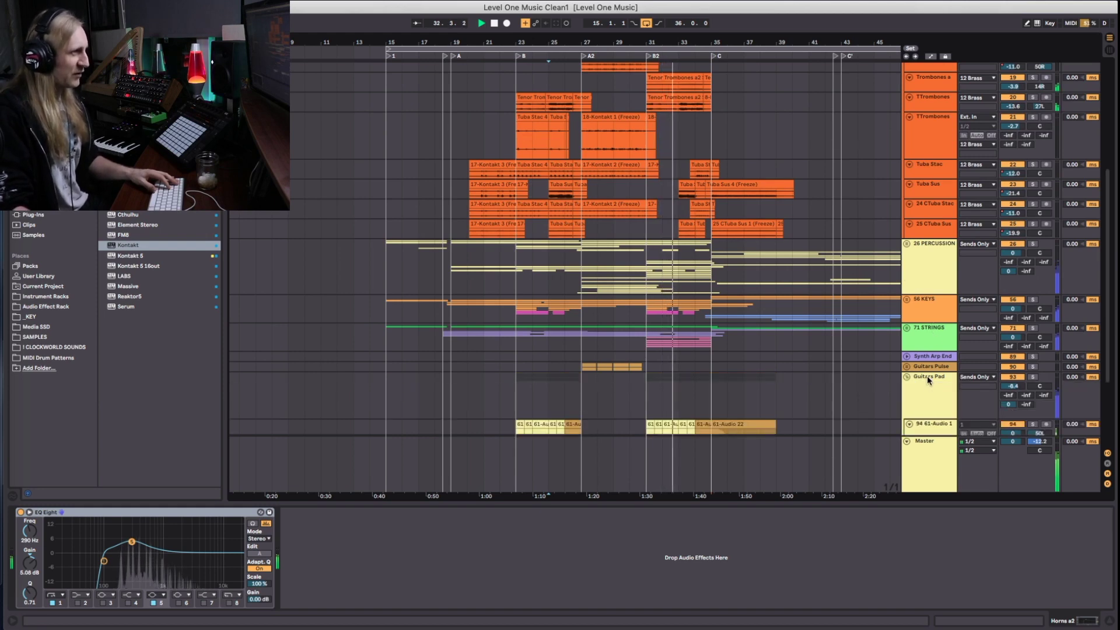
pyautogui.click(907, 377)
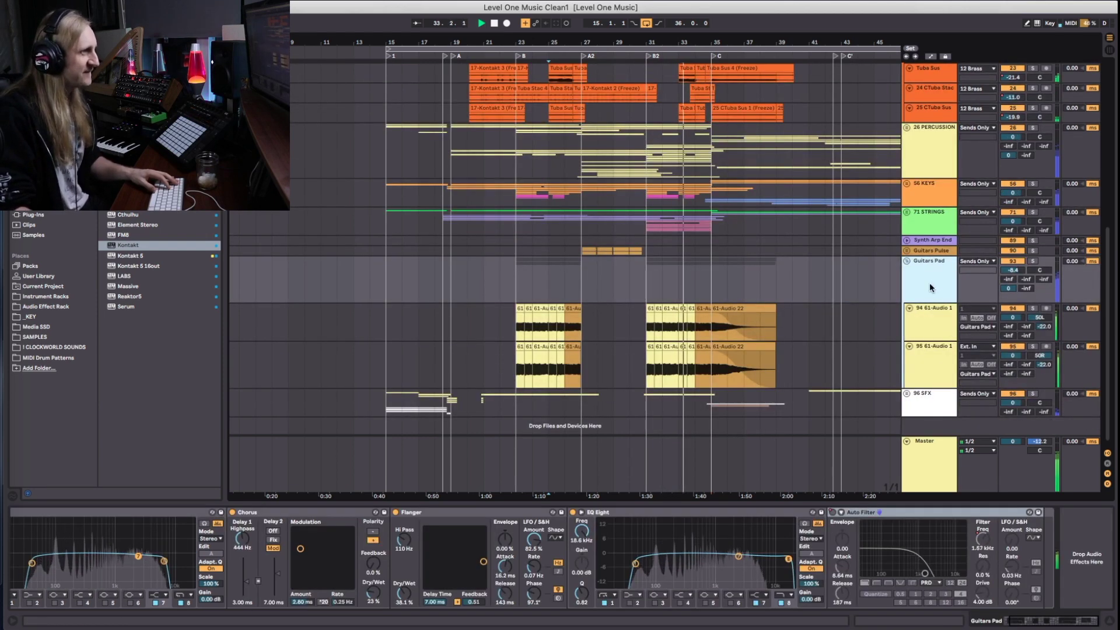
pyautogui.click(752, 539)
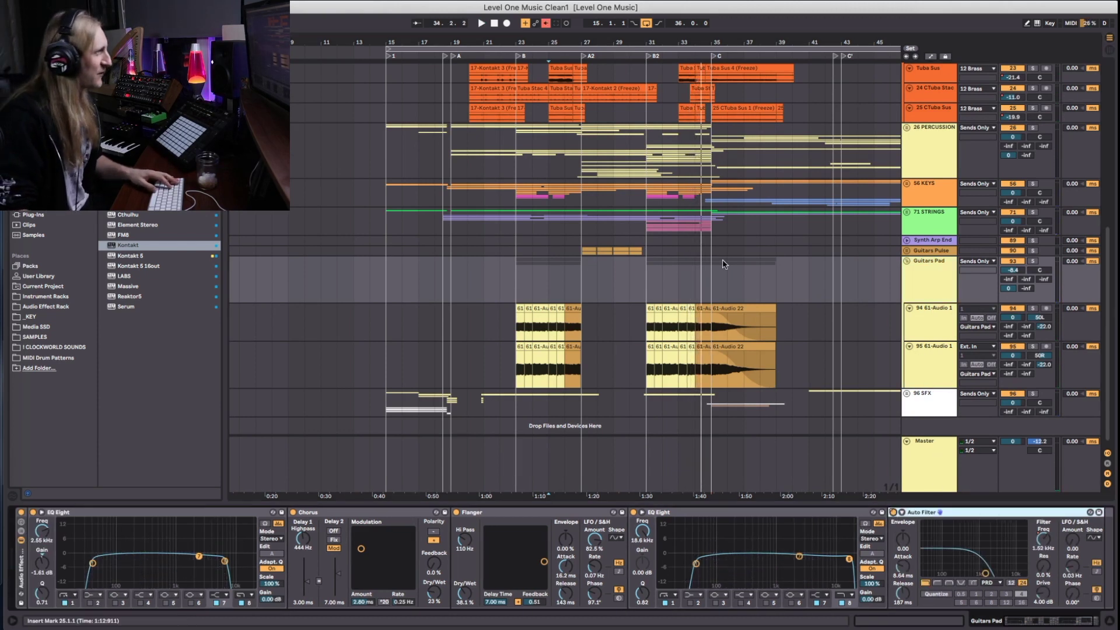
# Fold all the groups and place the insert marker at bar 35 on the Woodwinds group
pyautogui.scroll(-1, 721, 264)
pyautogui.click(907, 254)
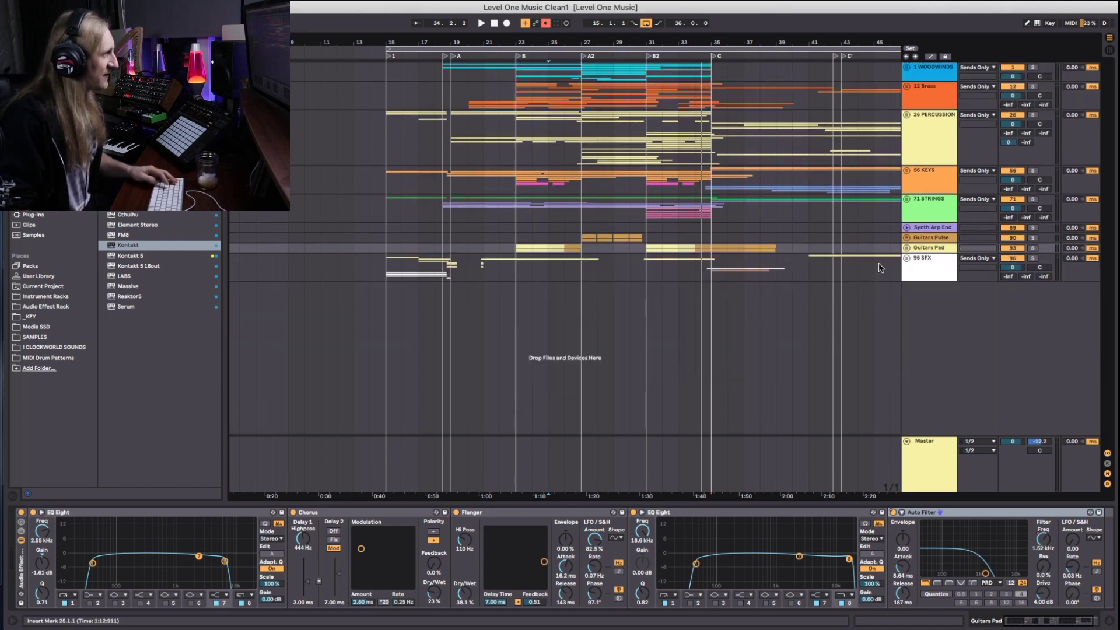
pyautogui.click(713, 75)
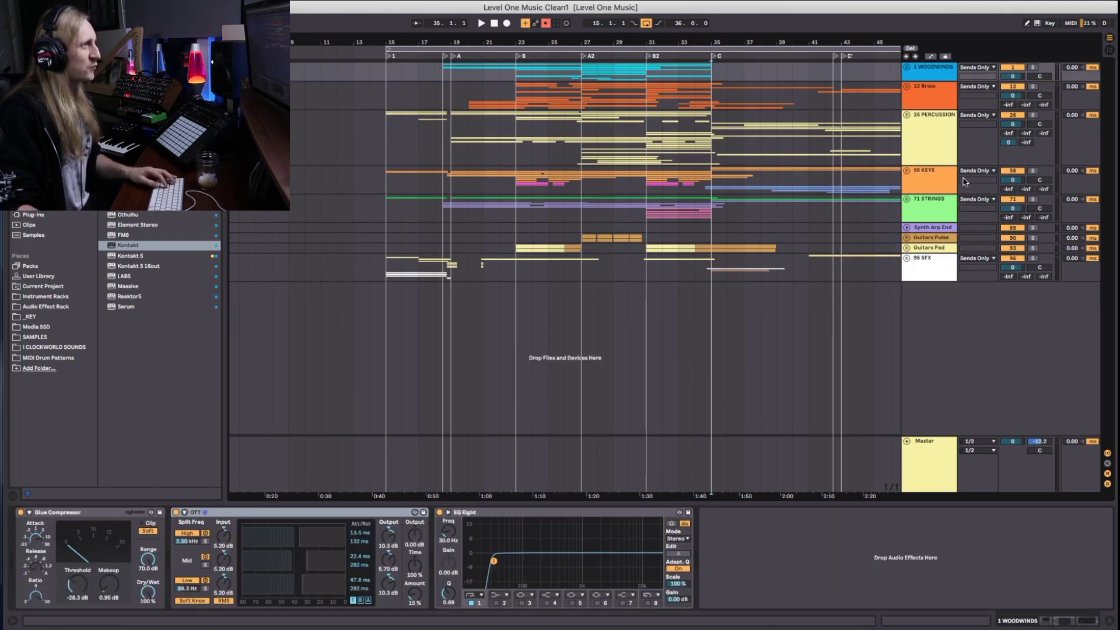
# Select the Master track to show its device chain and display the automation lanes
pyautogui.hscroll(3, 769, 204)
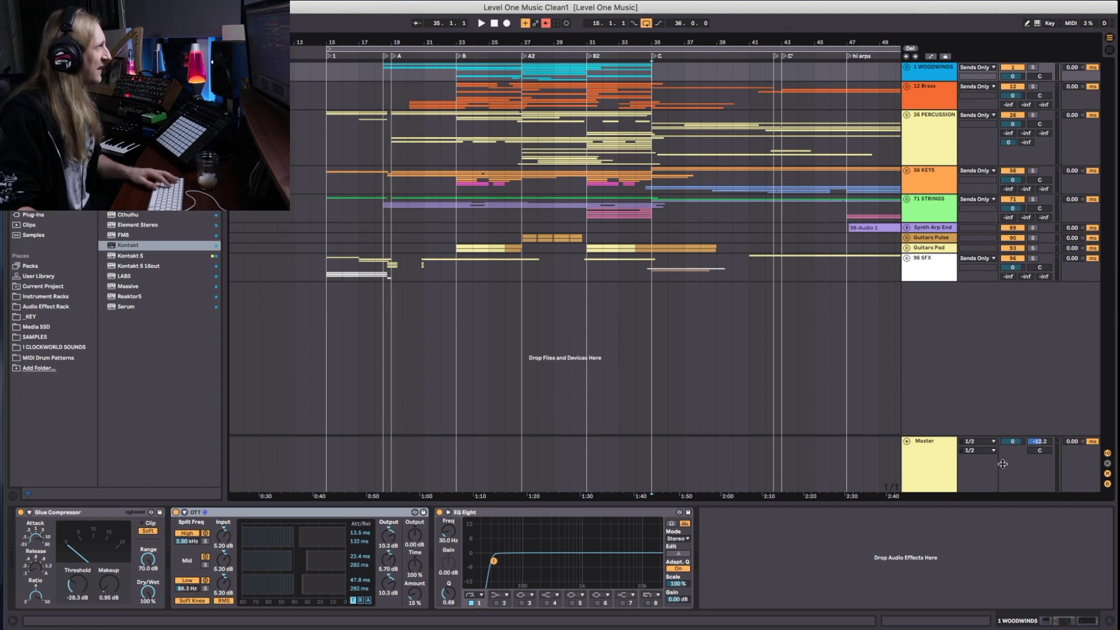
pyautogui.click(944, 450)
pyautogui.press('a')
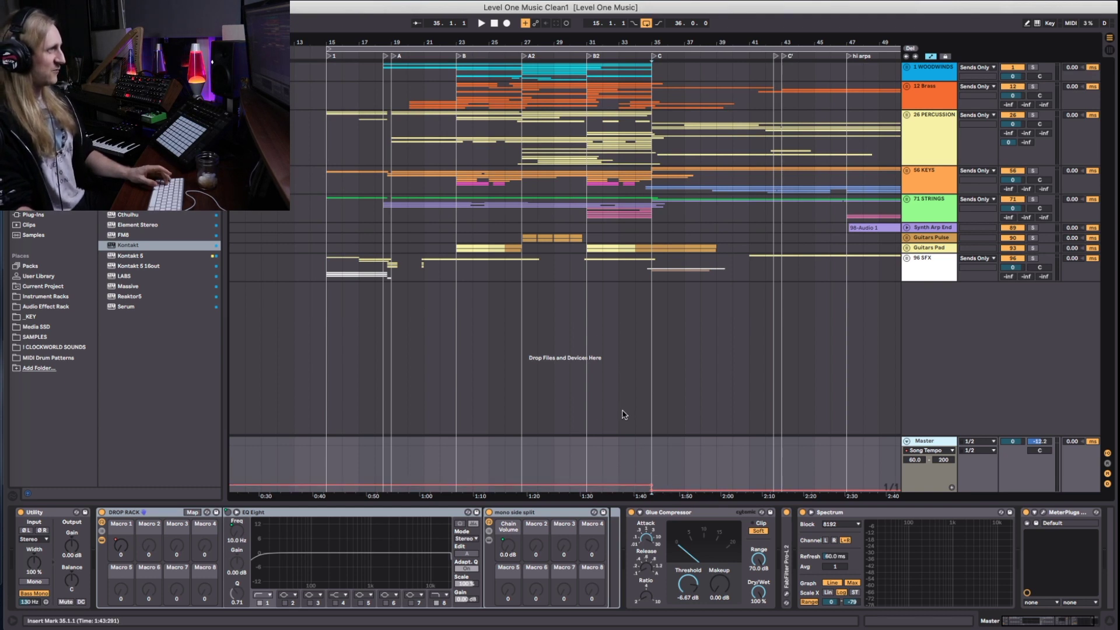
# Play the mix from bar 33, unfold the Guitars Pad group and lower its volume to about -23 dB
pyautogui.press('Up')
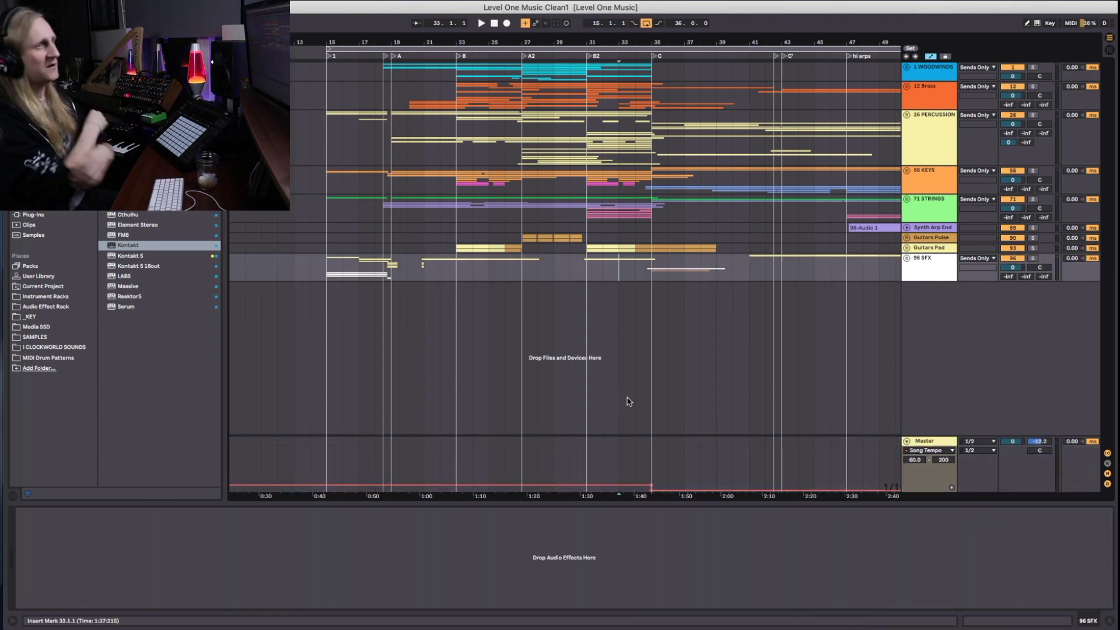
pyautogui.press('space')
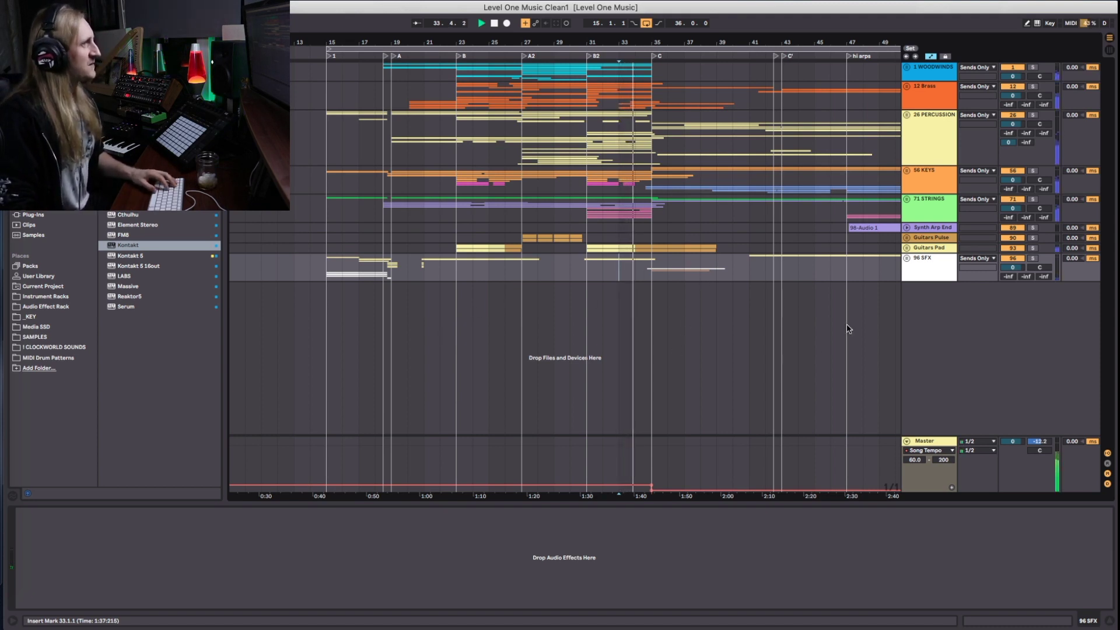
pyautogui.click(907, 248)
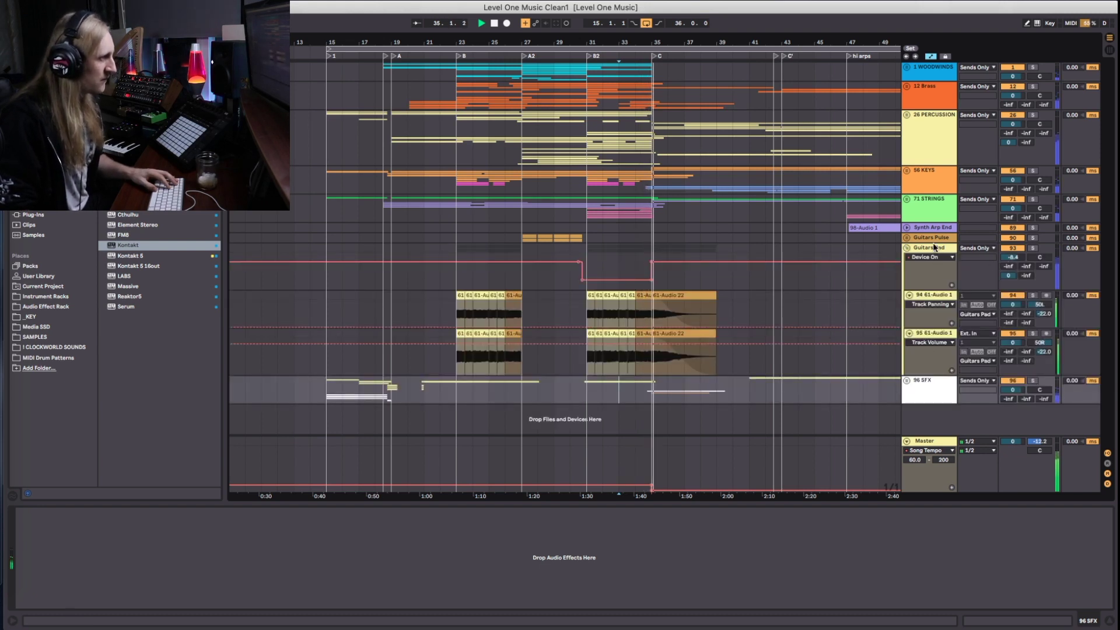
pyautogui.click(1012, 259)
pyautogui.moveTo(1012, 261); pyautogui.dragTo(1011, 306)
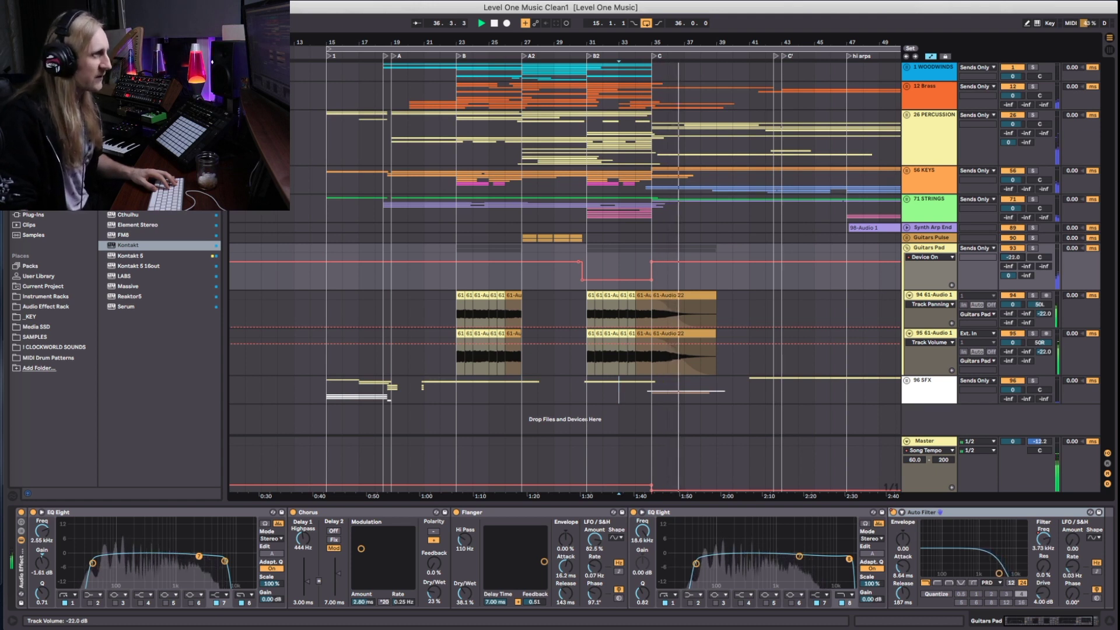
pyautogui.hscroll(3, 736, 305)
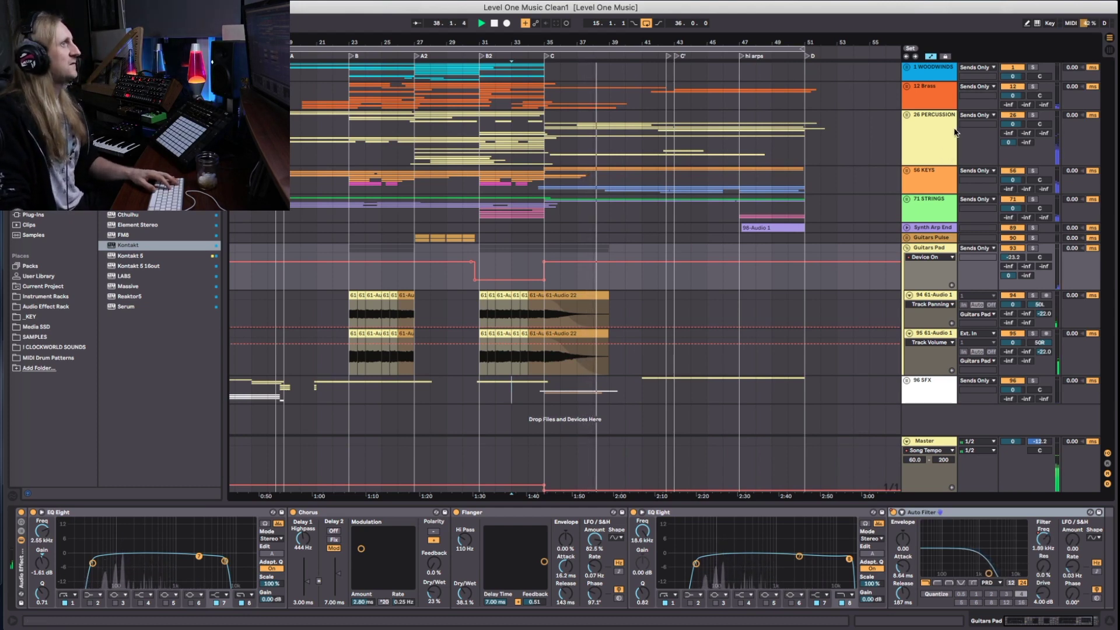
pyautogui.press('space')
# Unfold the Percussion group, place the insert marker at bar 35 and solo the group
pyautogui.click(906, 115)
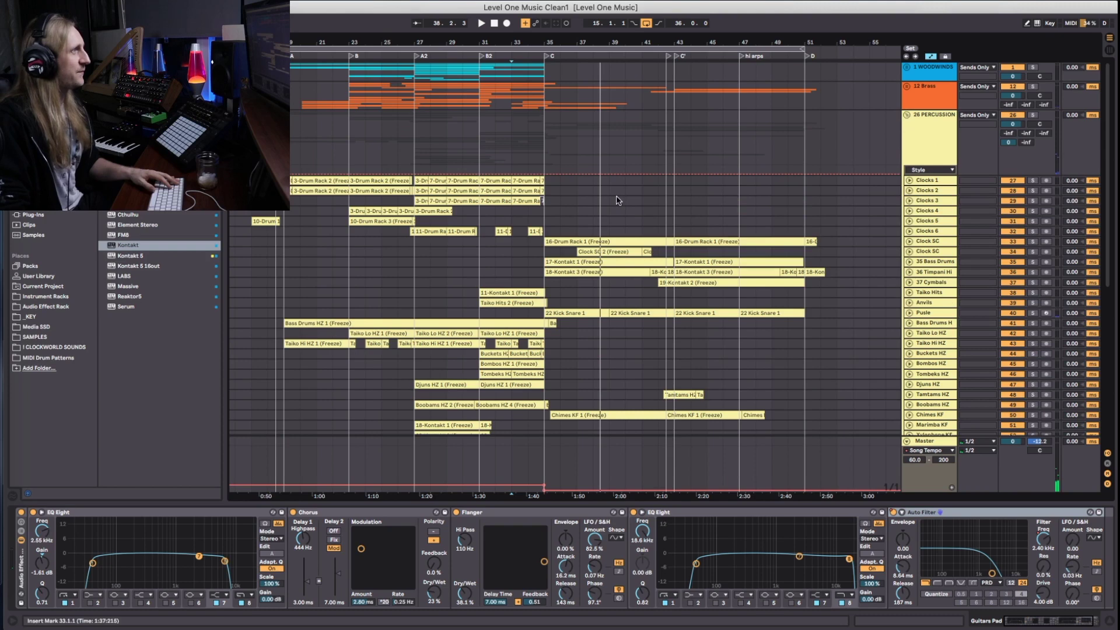
pyautogui.click(544, 144)
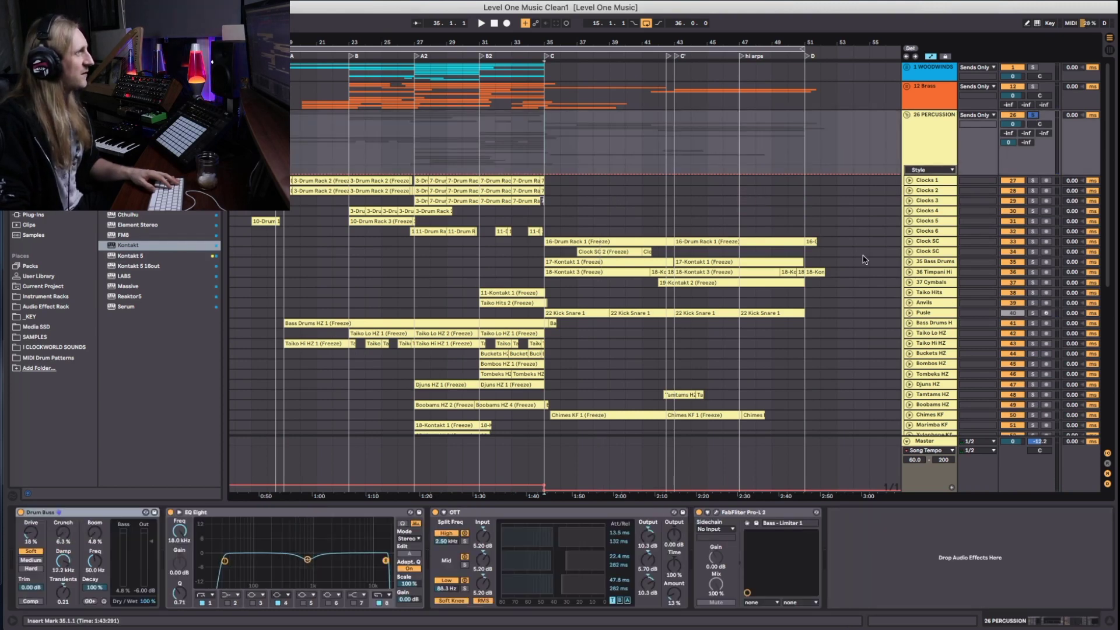
# Check the first Clock SC track's lane and device chain, then fold the track again
pyautogui.click(909, 243)
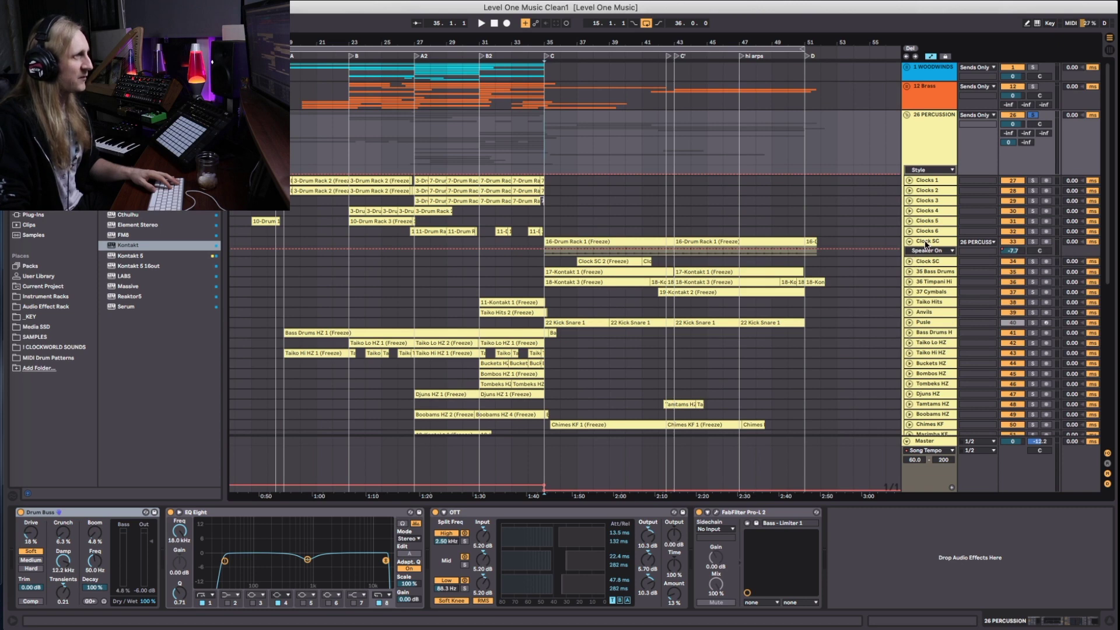
pyautogui.click(927, 244)
pyautogui.click(909, 242)
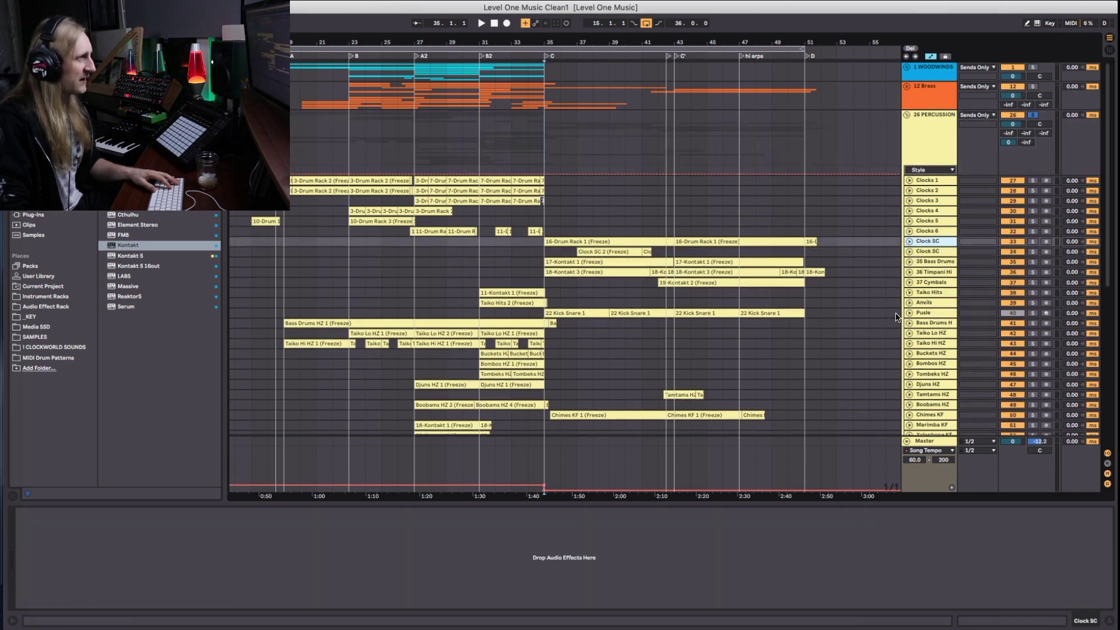
# Select the Pusle track to show its devices, unfold it and enlarge its lane
pyautogui.click(913, 315)
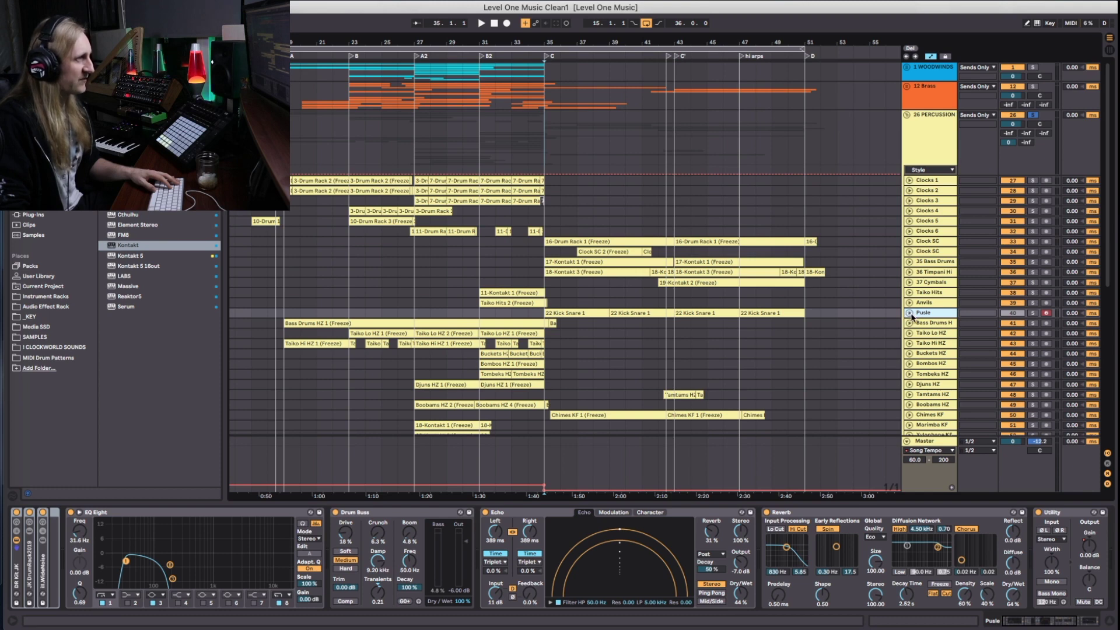
pyautogui.click(910, 314)
pyautogui.scroll(-1, 930, 333)
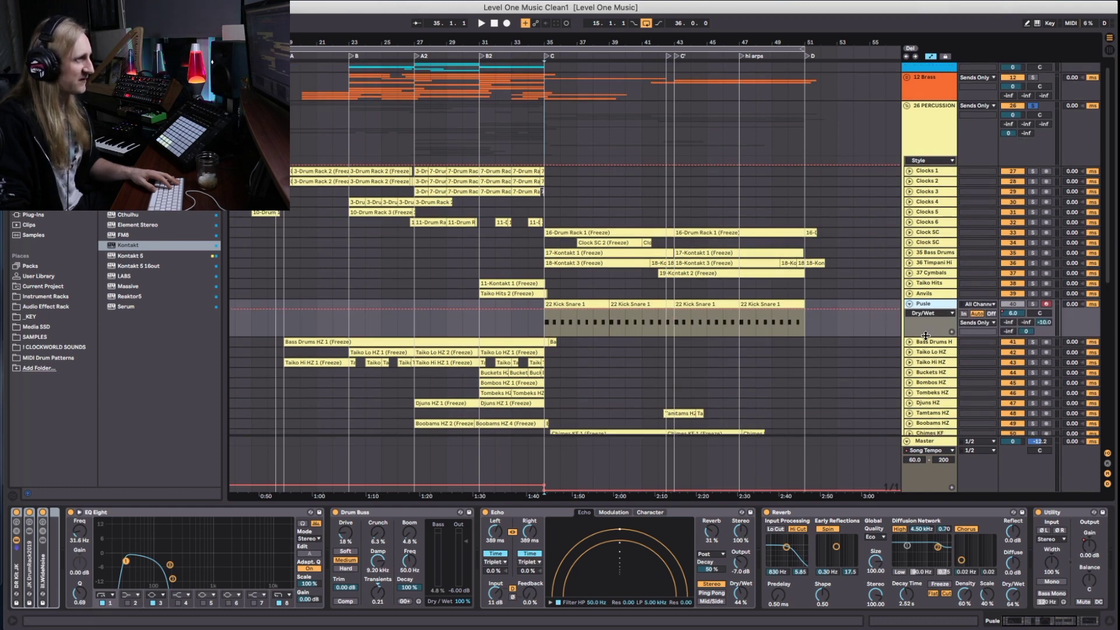
pyautogui.moveTo(926, 336); pyautogui.dragTo(933, 412)
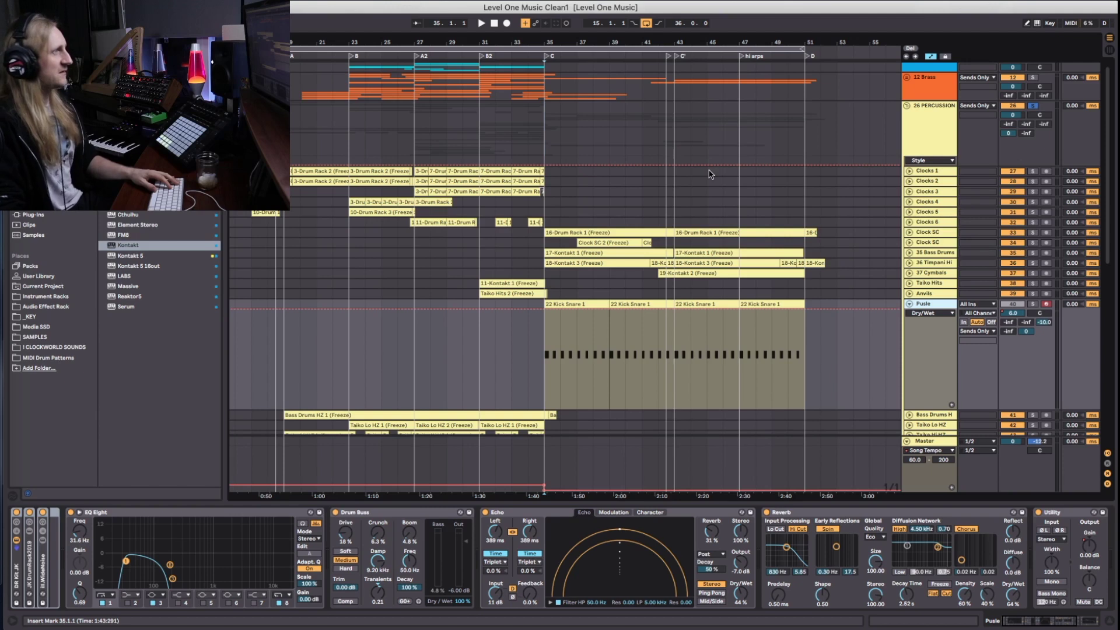
# Audition the percussion from bar 35 and solo the Pusle track on its own
pyautogui.press('space')
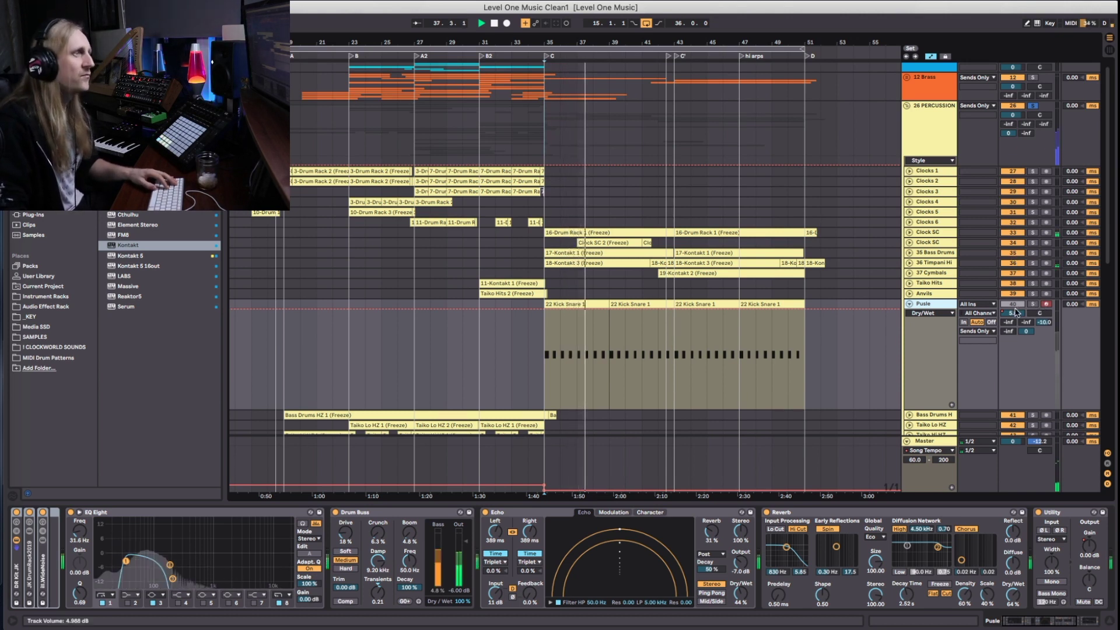
pyautogui.press('space')
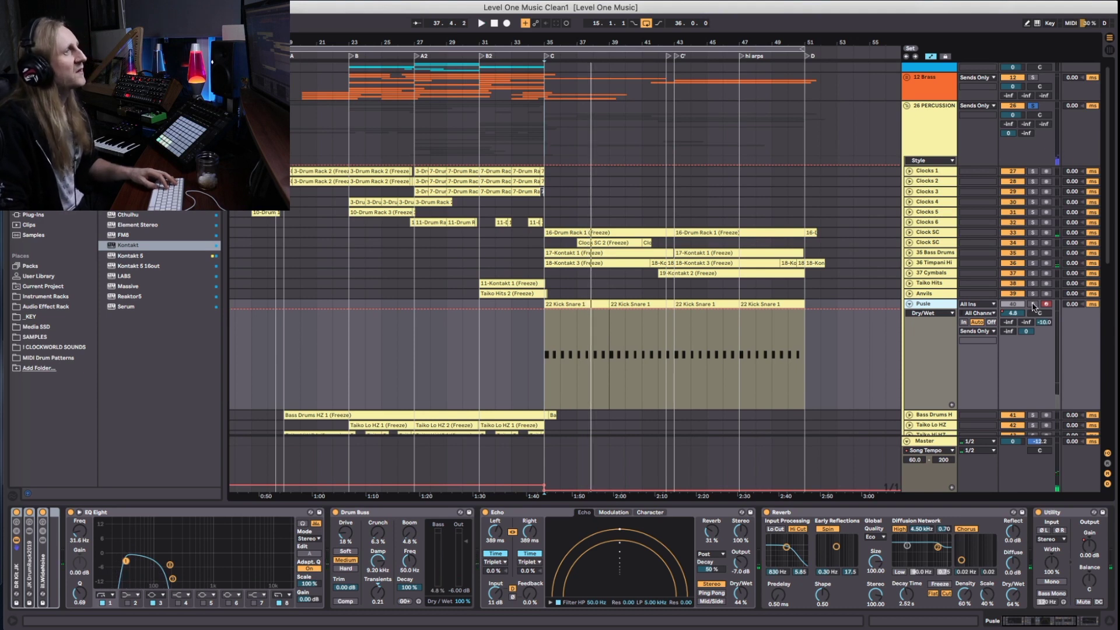
pyautogui.press('space')
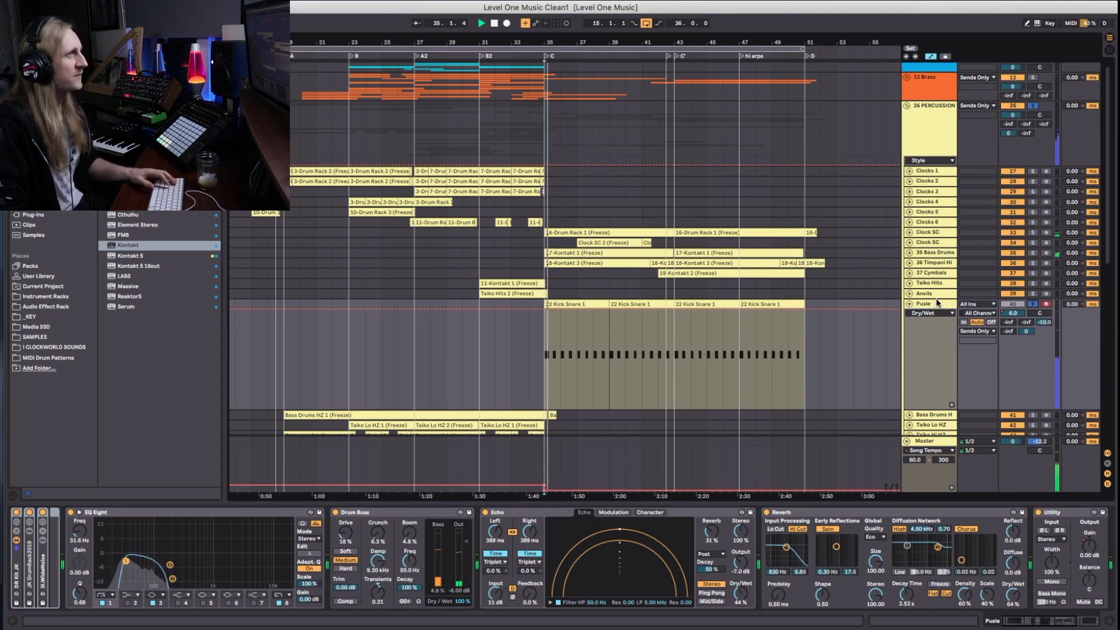
pyautogui.press('space')
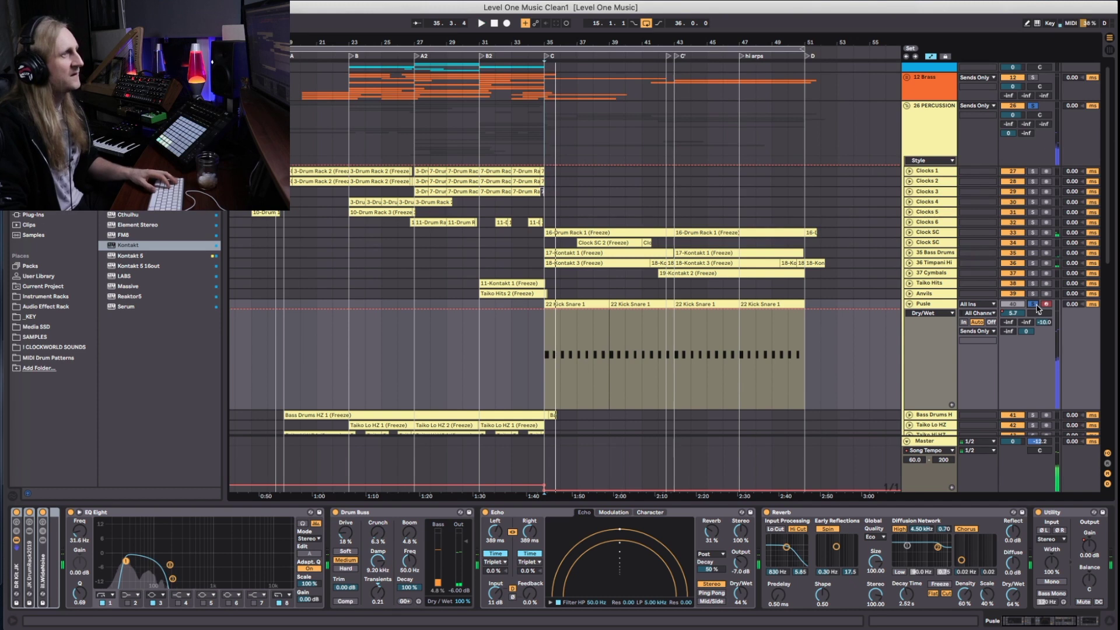
pyautogui.click(1033, 304)
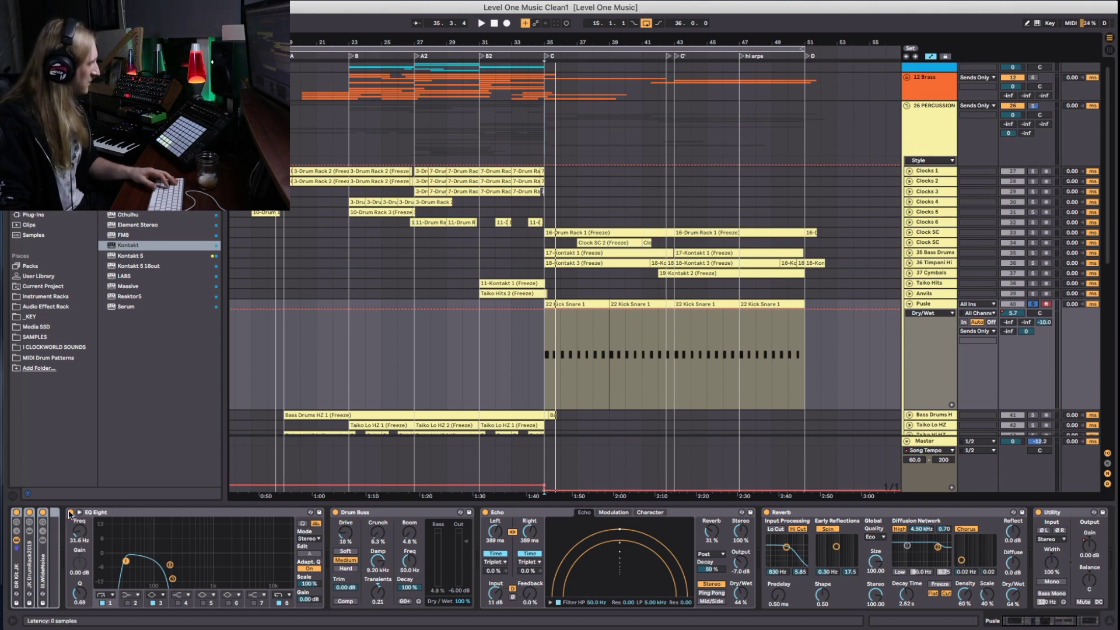
# Group the Pusle track's EQ Eight through Utility effects into one Audio Effect Rack and switch the rack off
pyautogui.keyDown('shift'); pyautogui.click(188, 518); pyautogui.keyUp('shift')
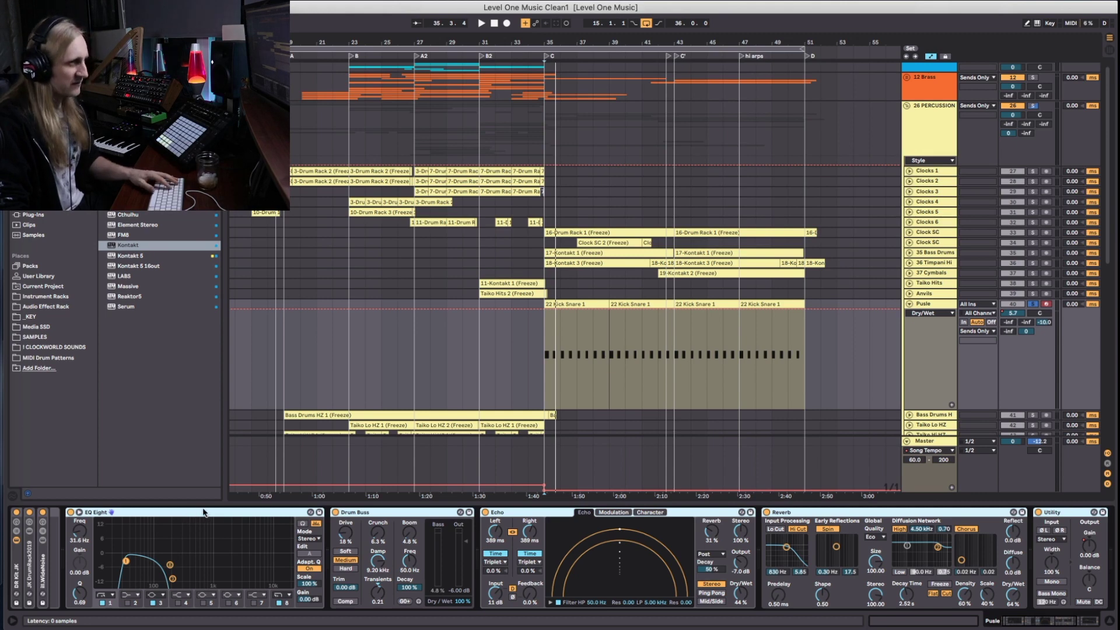
pyautogui.hotkey('ctrl', 'g')
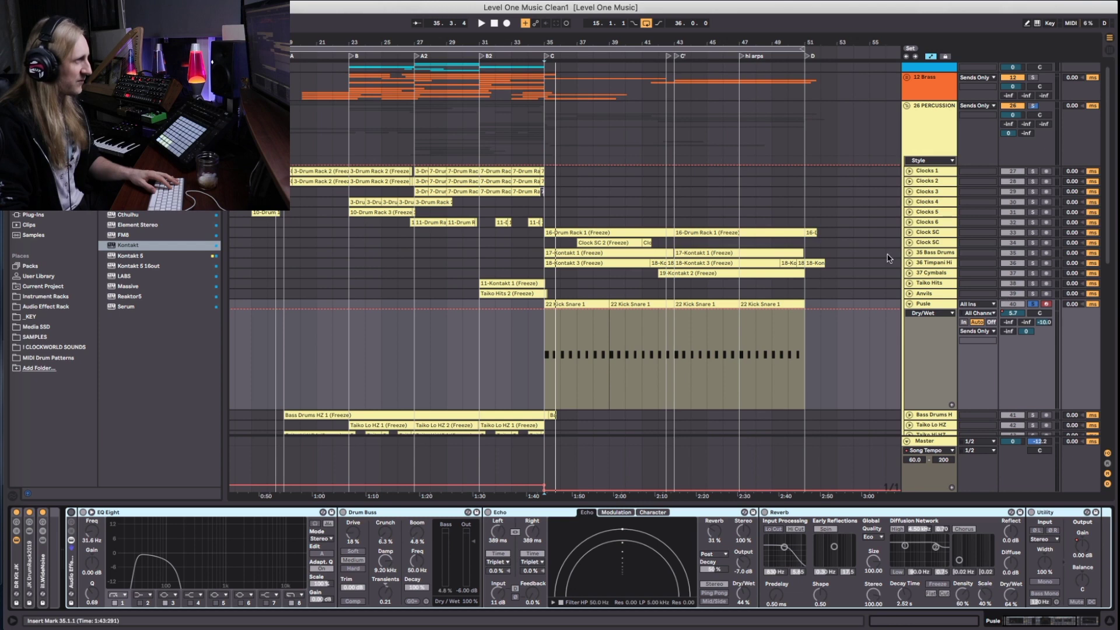
# Play the Pusle track from bar 35 and bypass the EQ Eight after the rack
pyautogui.press('space')
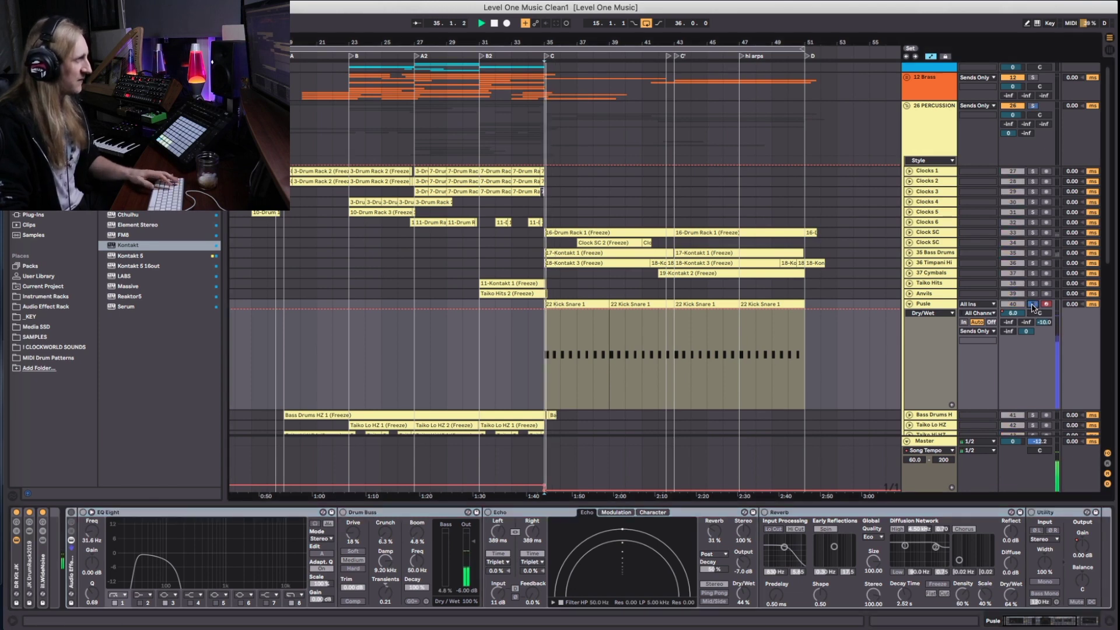
pyautogui.hscroll(5, 816, 518)
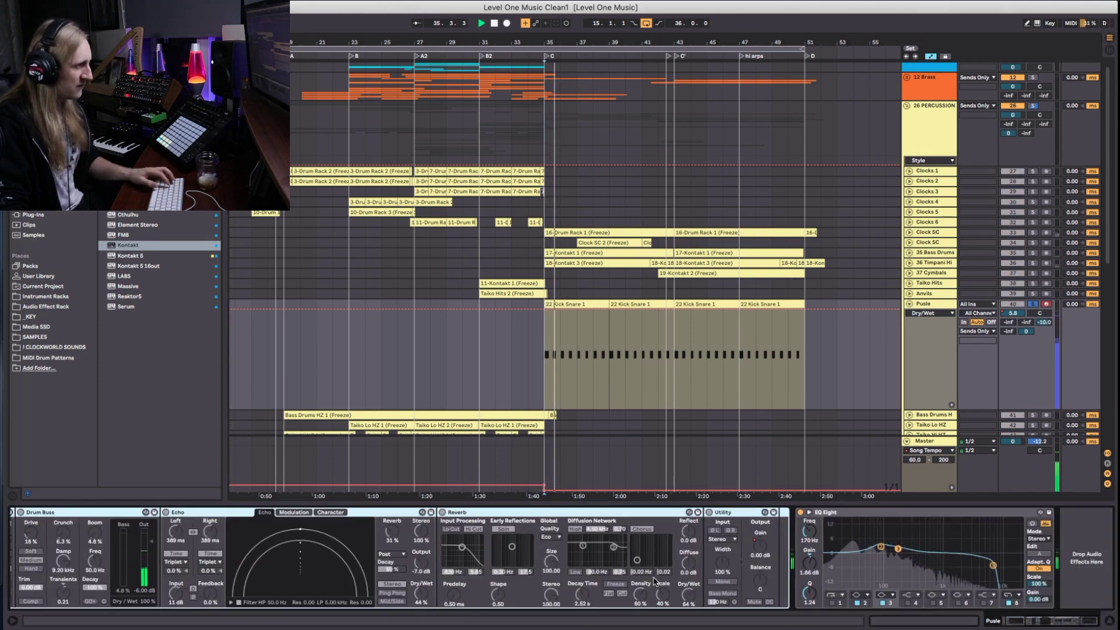
pyautogui.click(802, 512)
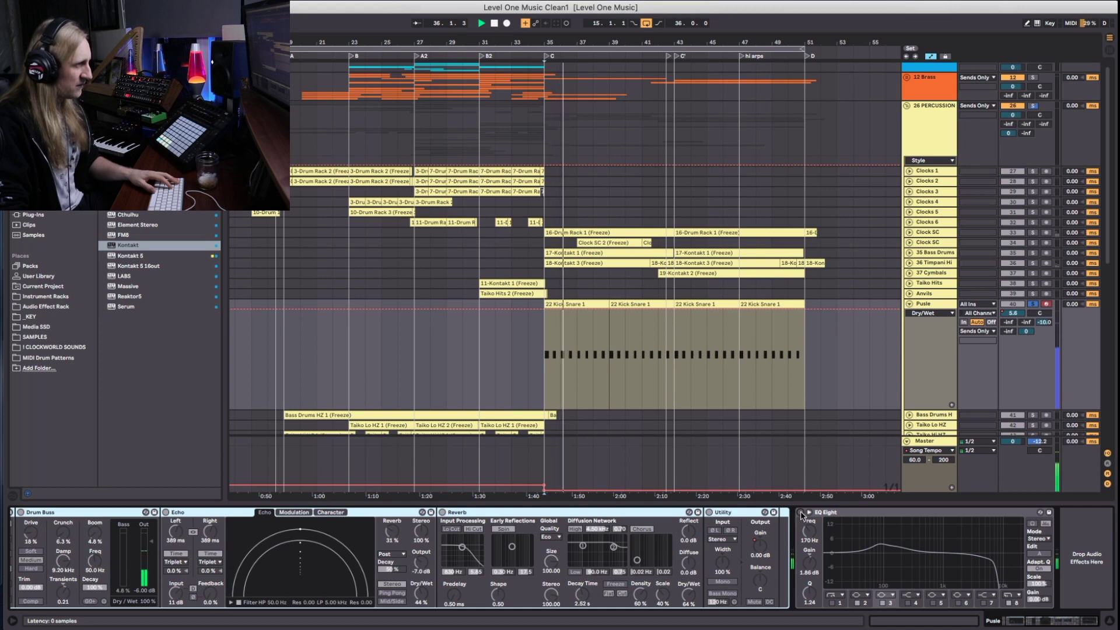
pyautogui.press('space')
# Show the return tracks and set the Pusle track's V-HALL send to -10.6 dB, auditioning the dry sound from bar 35
pyautogui.hscroll(-10, 518, 550)
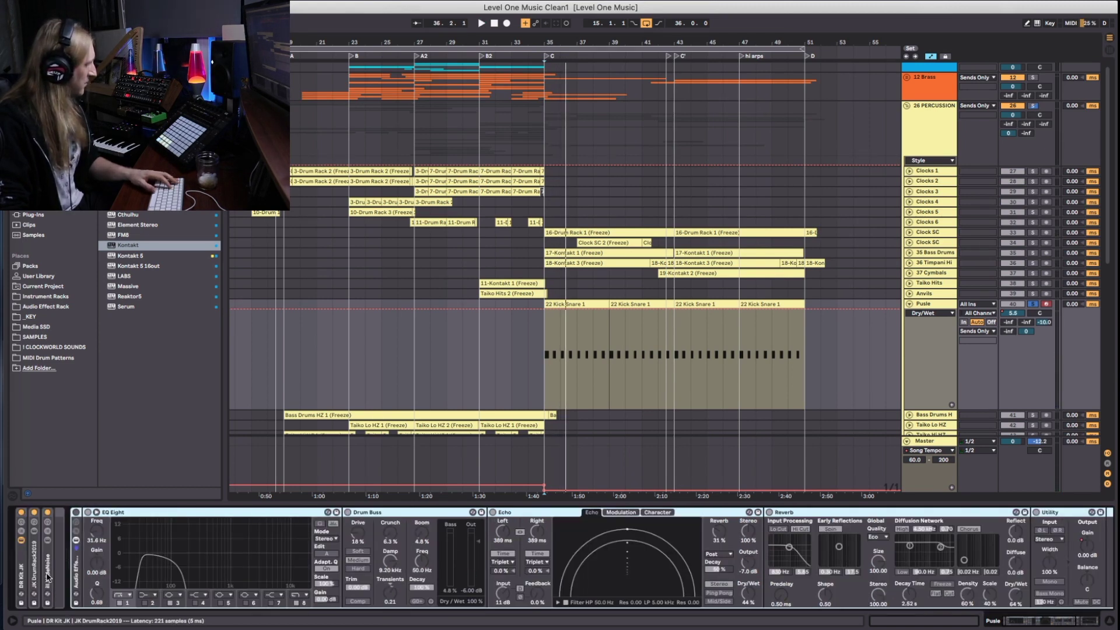
pyautogui.click(47, 578)
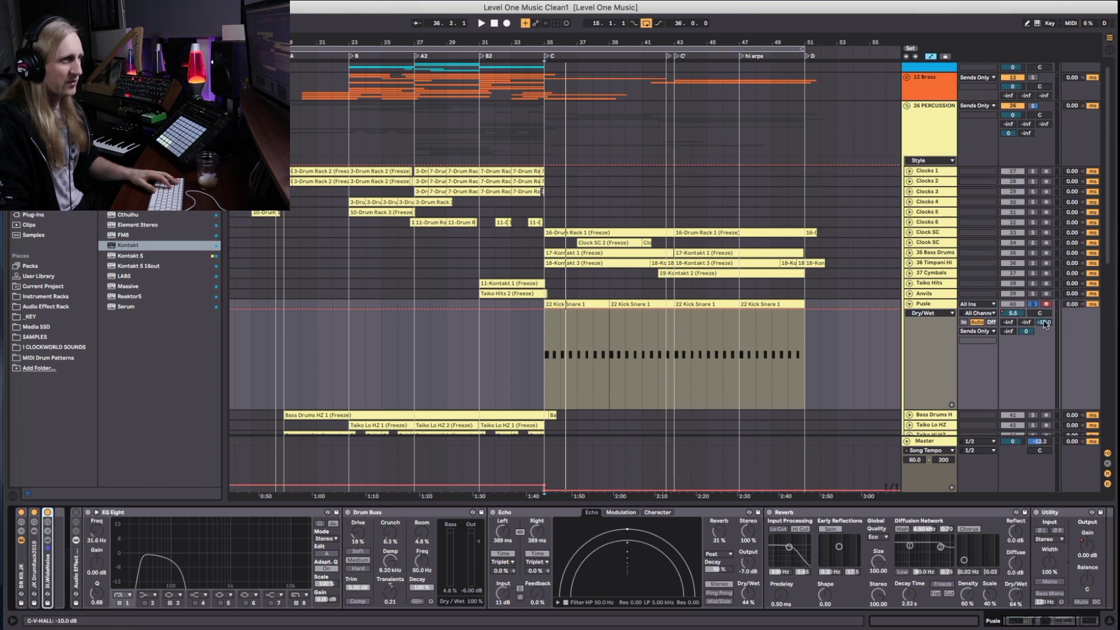
pyautogui.click(1108, 466)
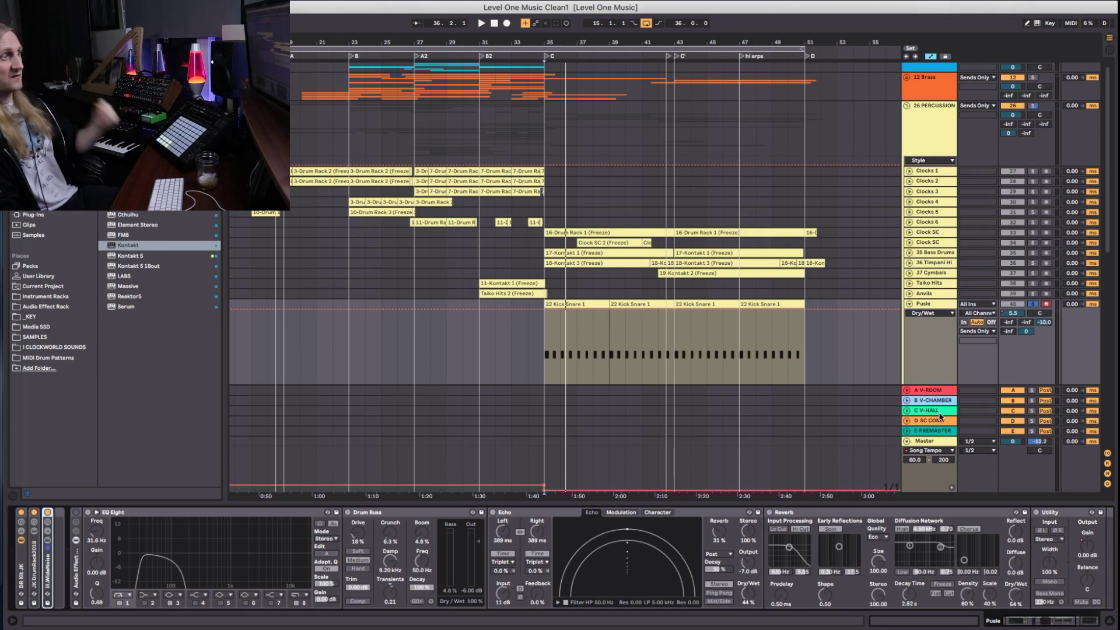
pyautogui.press('Delete')
pyautogui.press('space')
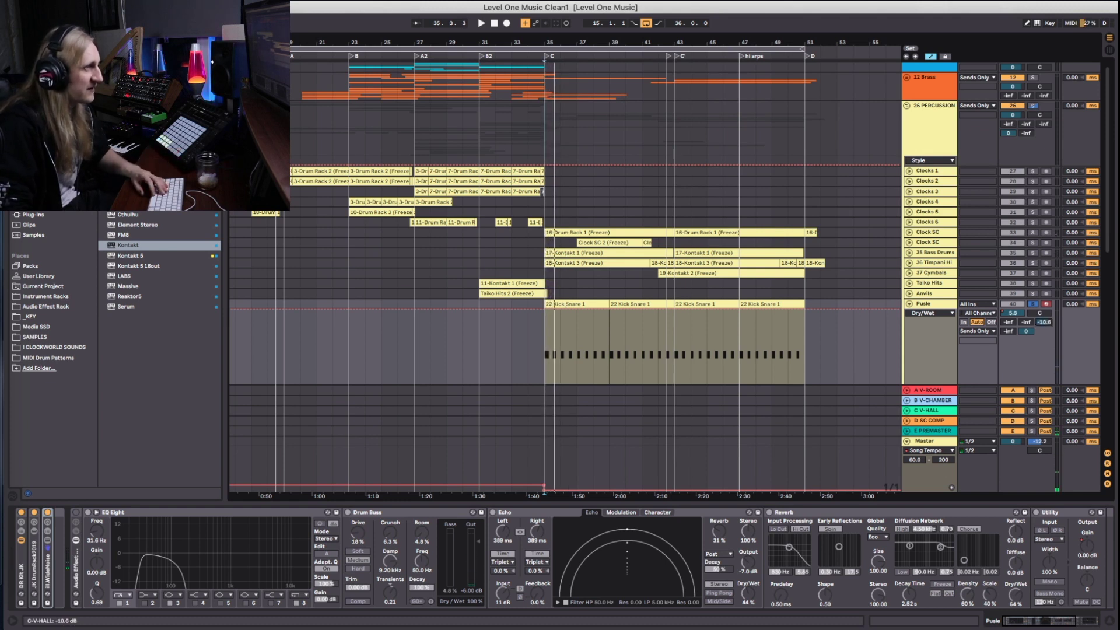
pyautogui.press('space')
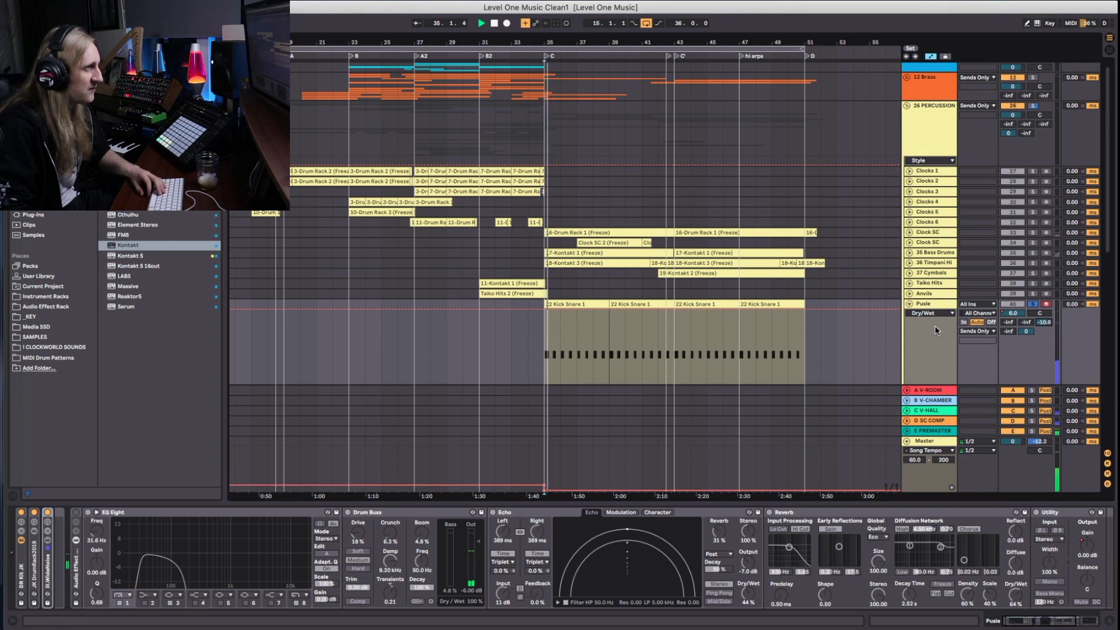
pyautogui.press('space')
# Switch the effect rack on with only its EQ Eight active, bypassing the other effects, and audition the Pusle track
pyautogui.click(932, 304)
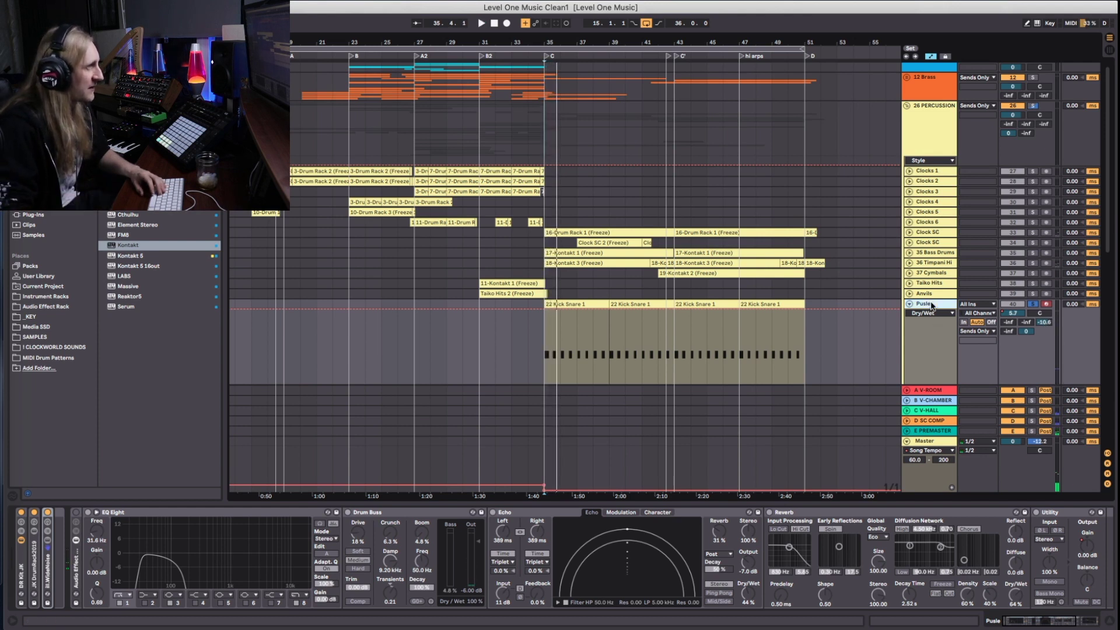
pyautogui.click(76, 513)
pyautogui.moveTo(963, 514); pyautogui.dragTo(945, 515)
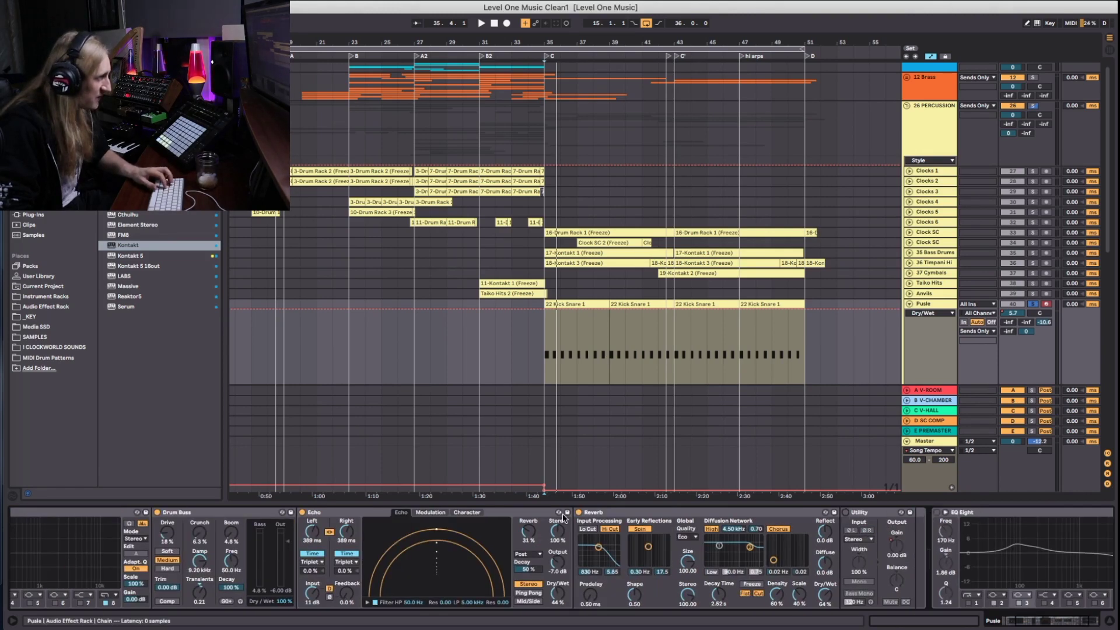
pyautogui.hscroll(-5, 480, 517)
pyautogui.click(492, 513)
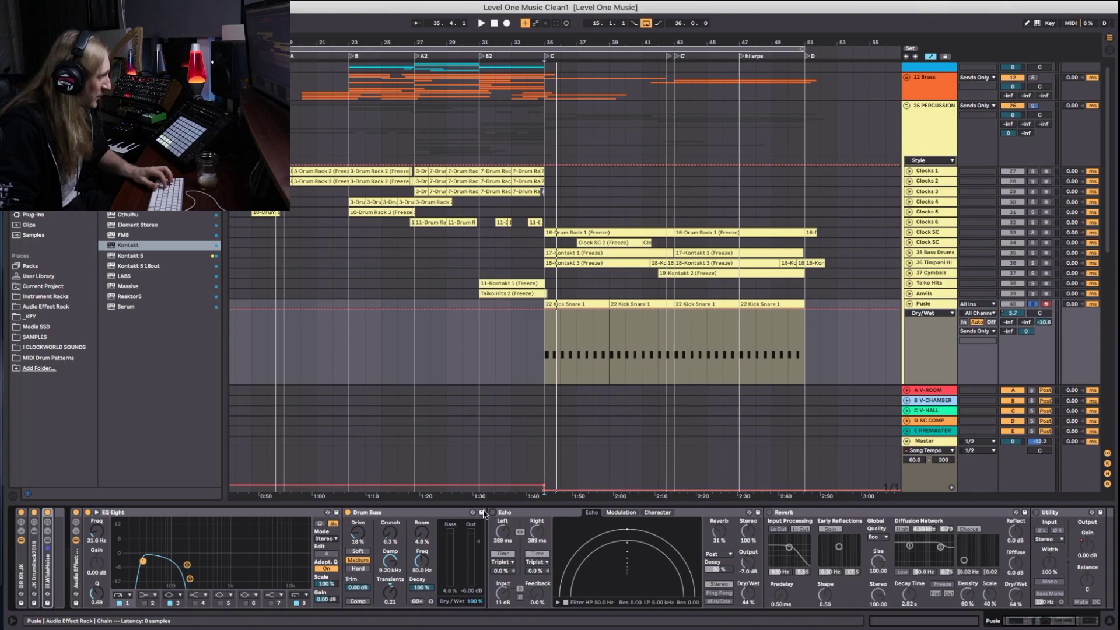
pyautogui.click(348, 512)
pyautogui.click(248, 516)
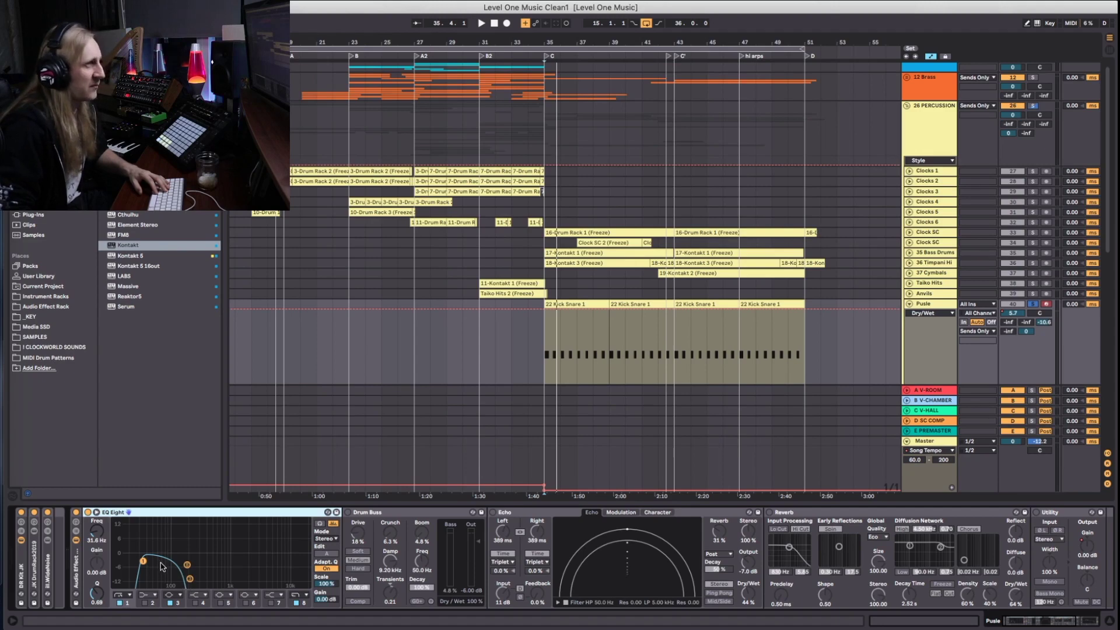
pyautogui.press('space')
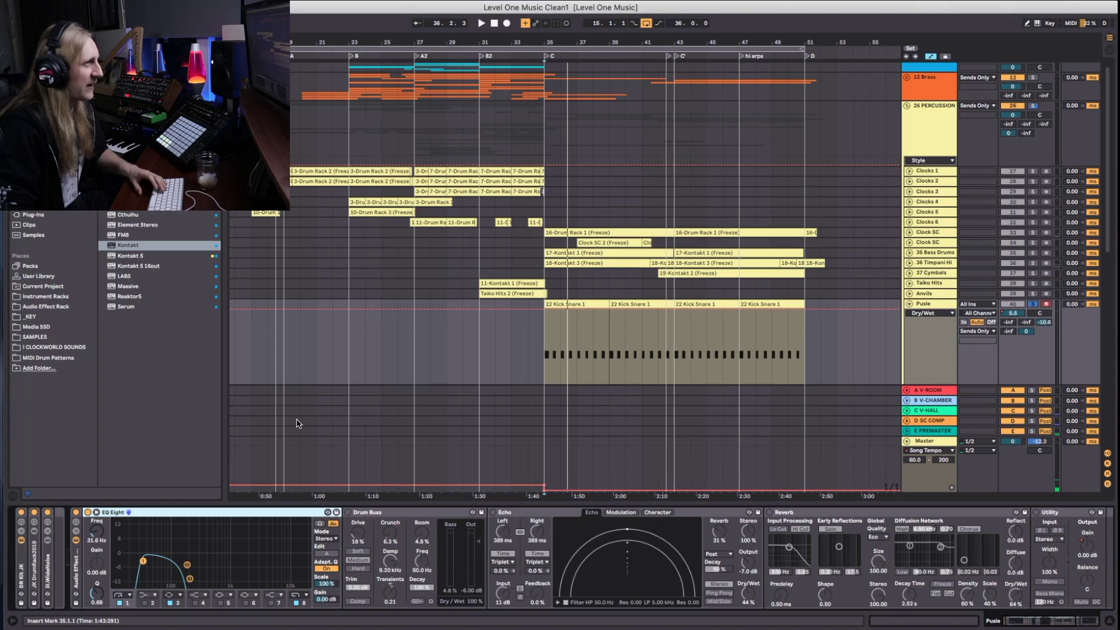
# Switch on the rack's Drum Buss and audition the Pusle track from bar 35
pyautogui.click(349, 513)
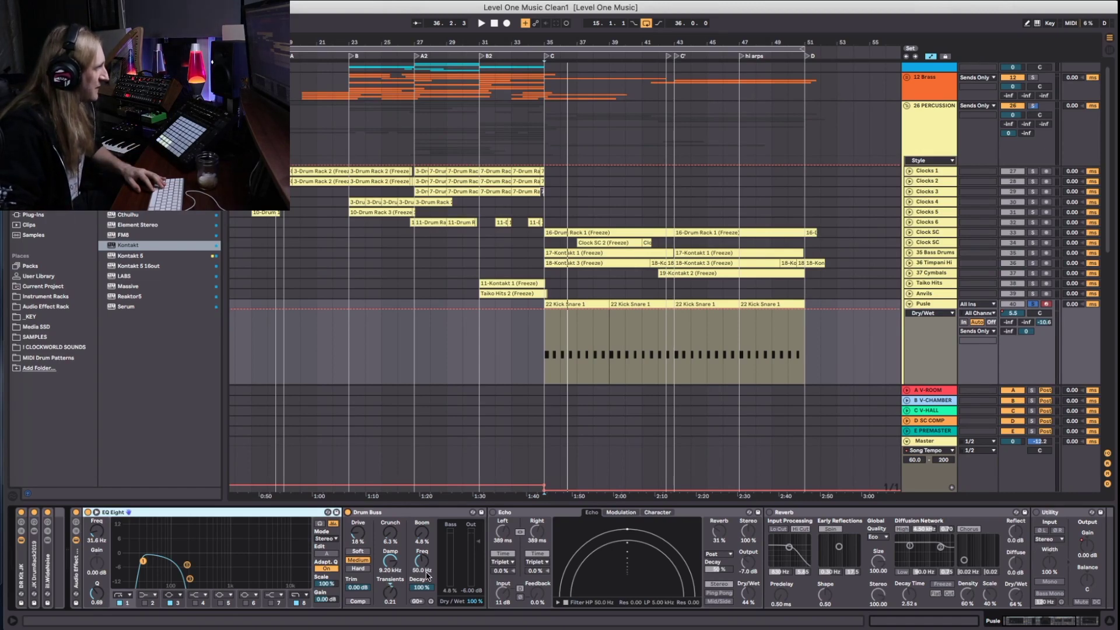
pyautogui.press('space')
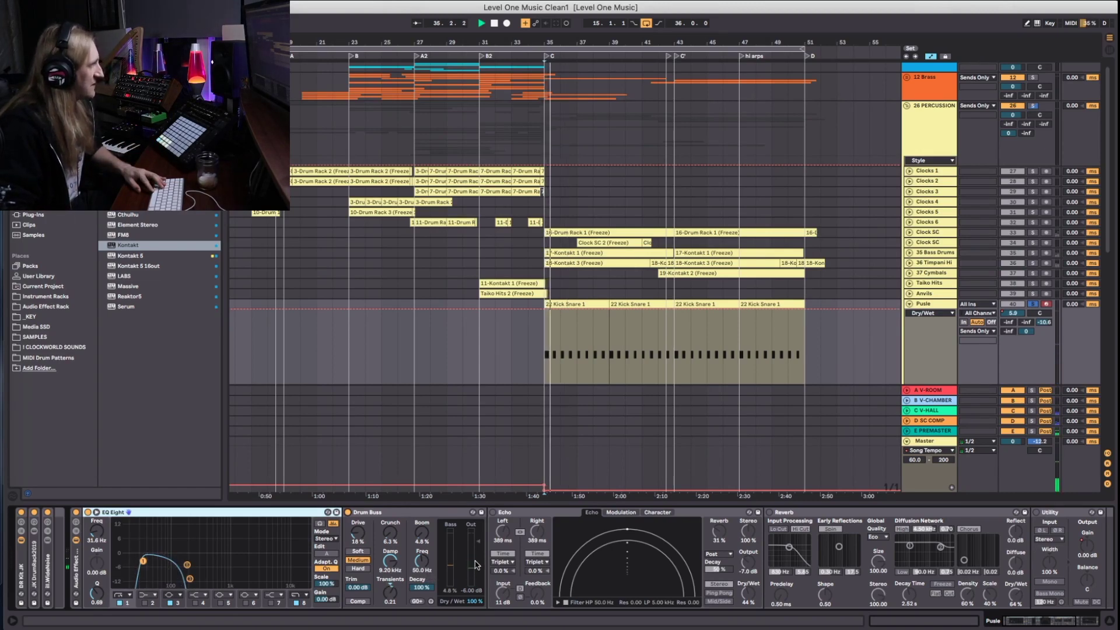
pyautogui.press('space')
# Switch on the rack's Echo and audition the Pusle track with the delay from bar 35
pyautogui.click(493, 513)
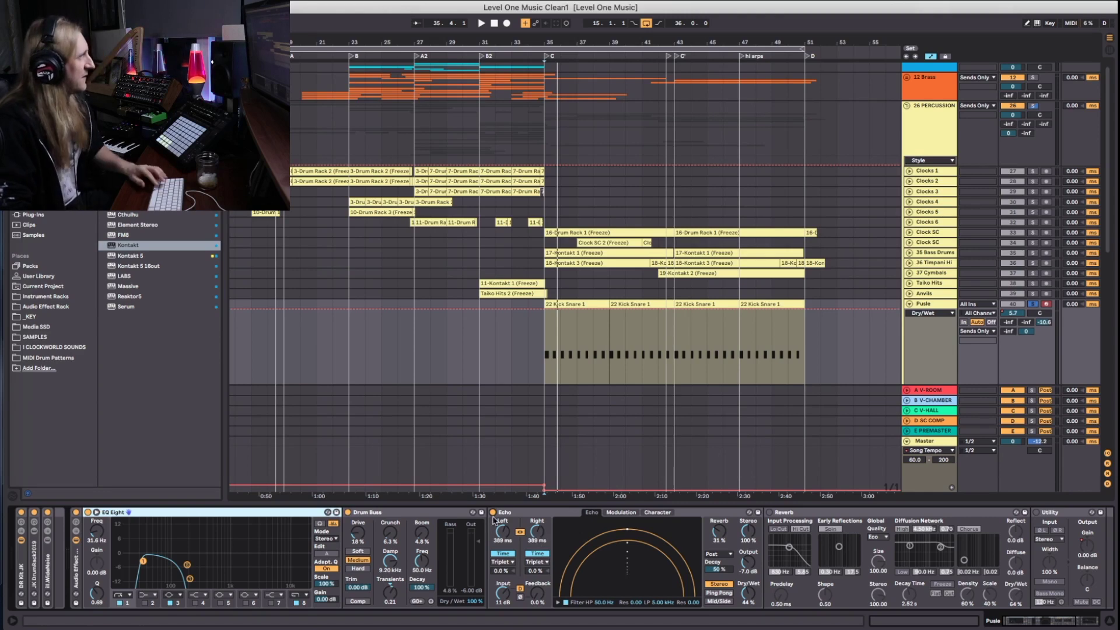
pyautogui.press('space')
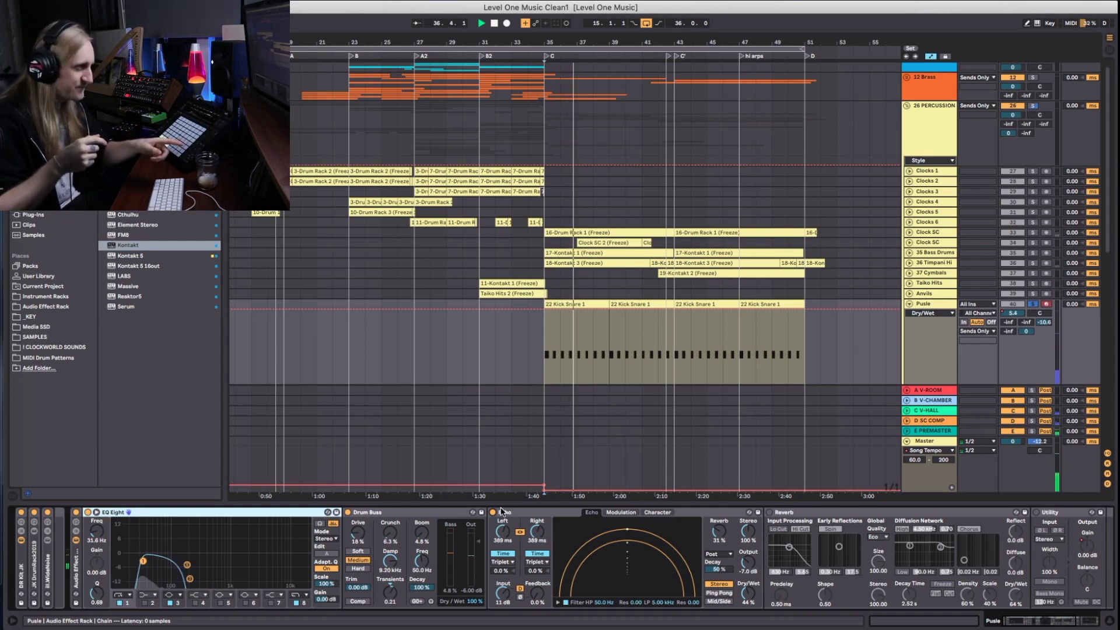
pyautogui.press('space')
# Switch on the rack's Reverb and set its global quality to High
pyautogui.hscroll(2, 634, 563)
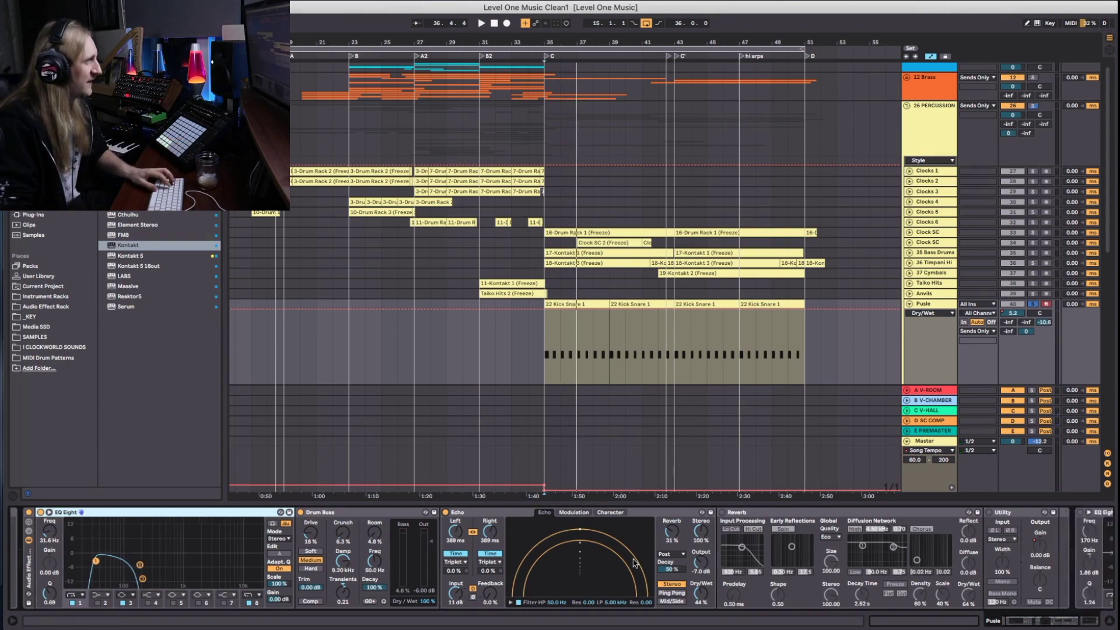
pyautogui.hscroll(3, 635, 564)
pyautogui.click(615, 513)
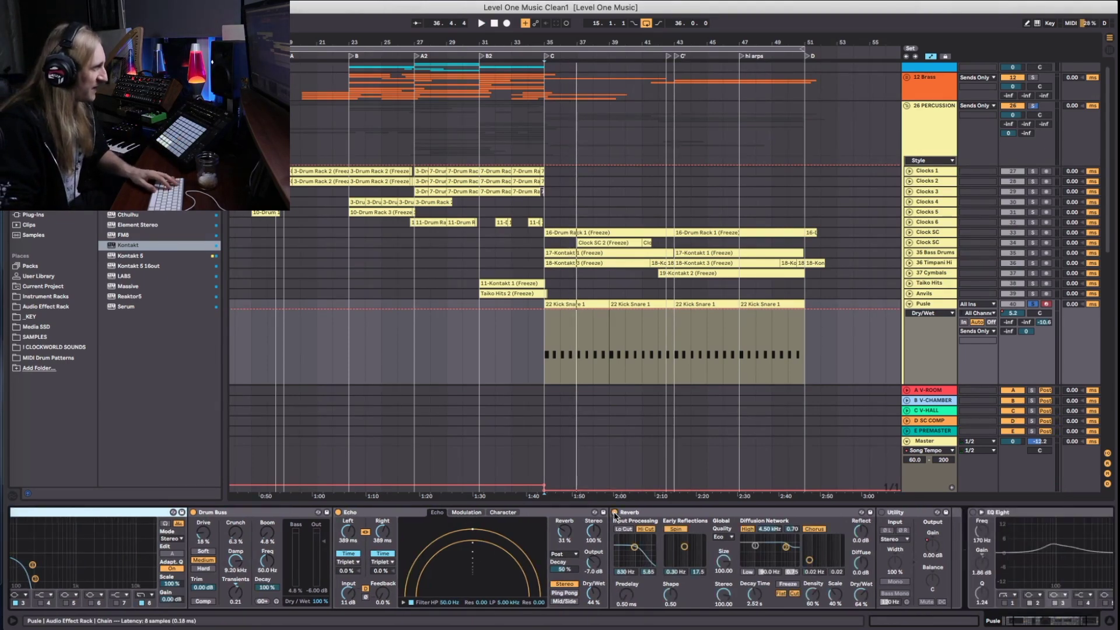
pyautogui.click(724, 538)
pyautogui.click(727, 562)
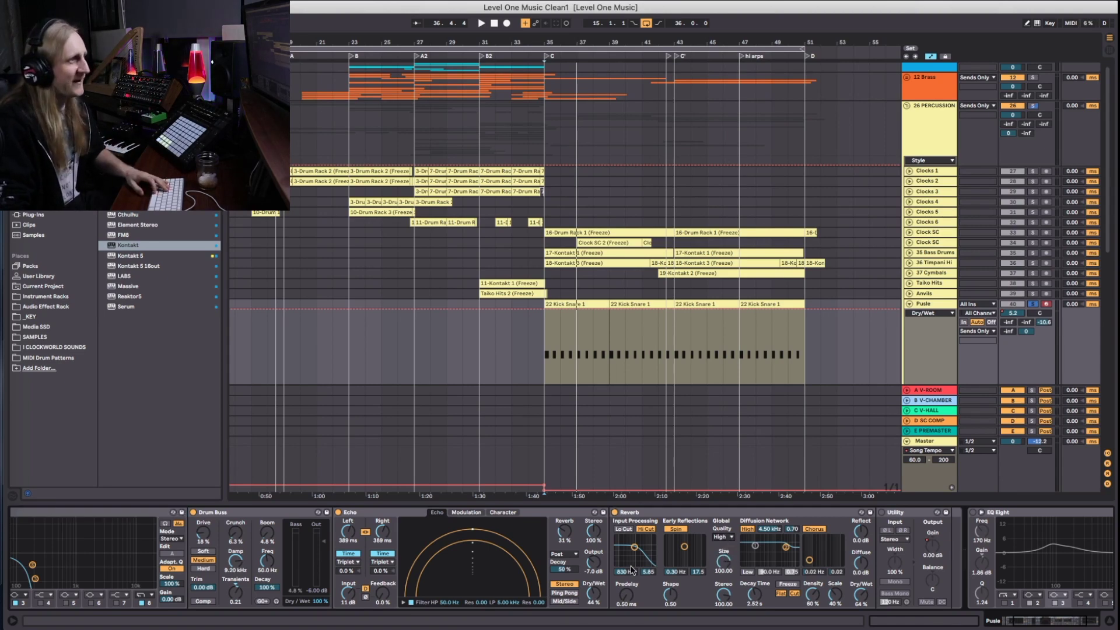
pyautogui.hscroll(2, 680, 554)
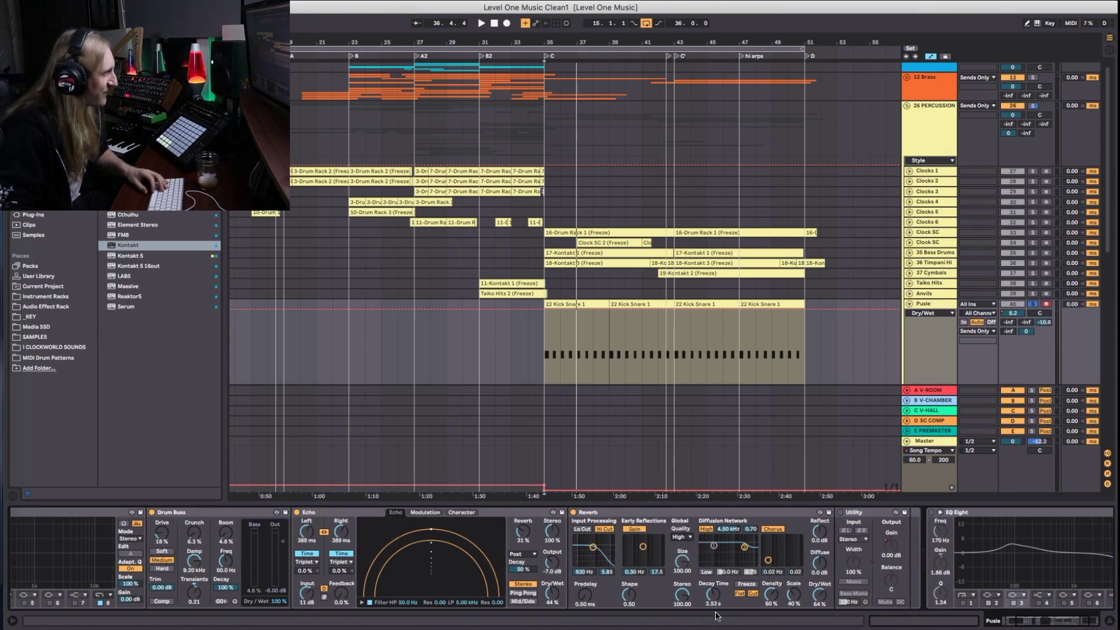
# Audition the Pusle track with the Reverb active and switch on the rack's Utility
pyautogui.press('space')
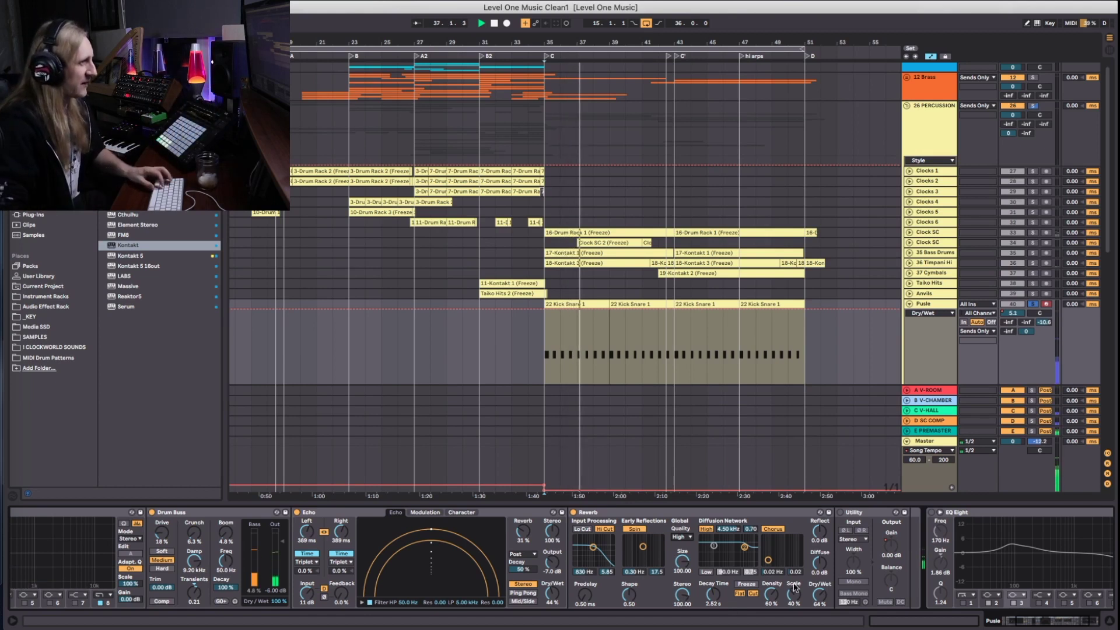
pyautogui.click(840, 513)
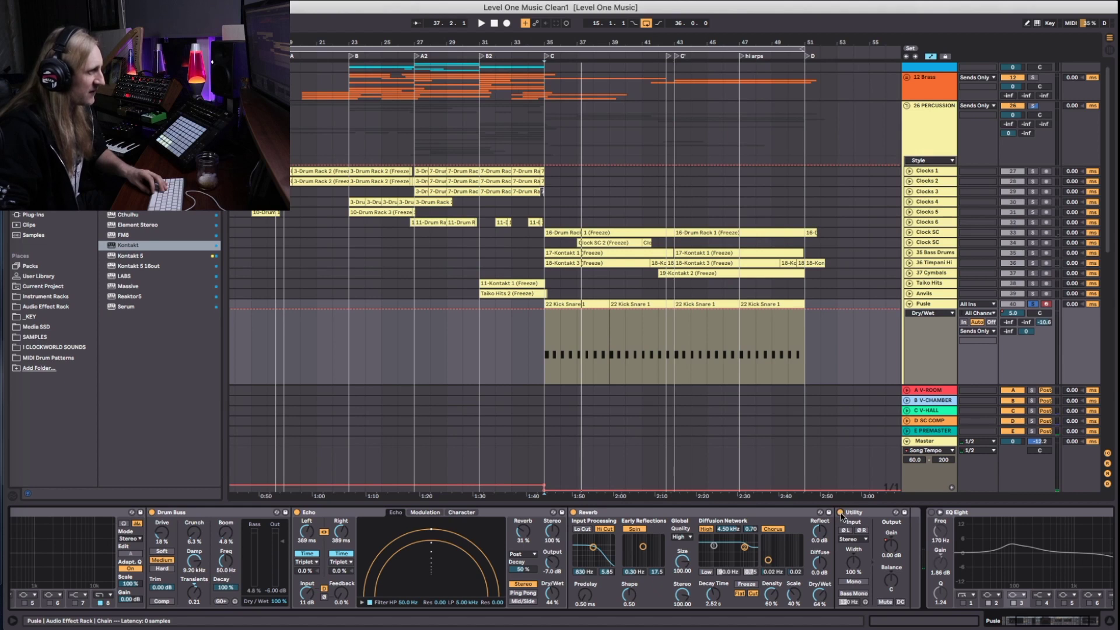
# Examine the Utility's gain automation at the end of the Pusle clips near bar 51 and hide the arrangement's automation
pyautogui.hscroll(2, 870, 576)
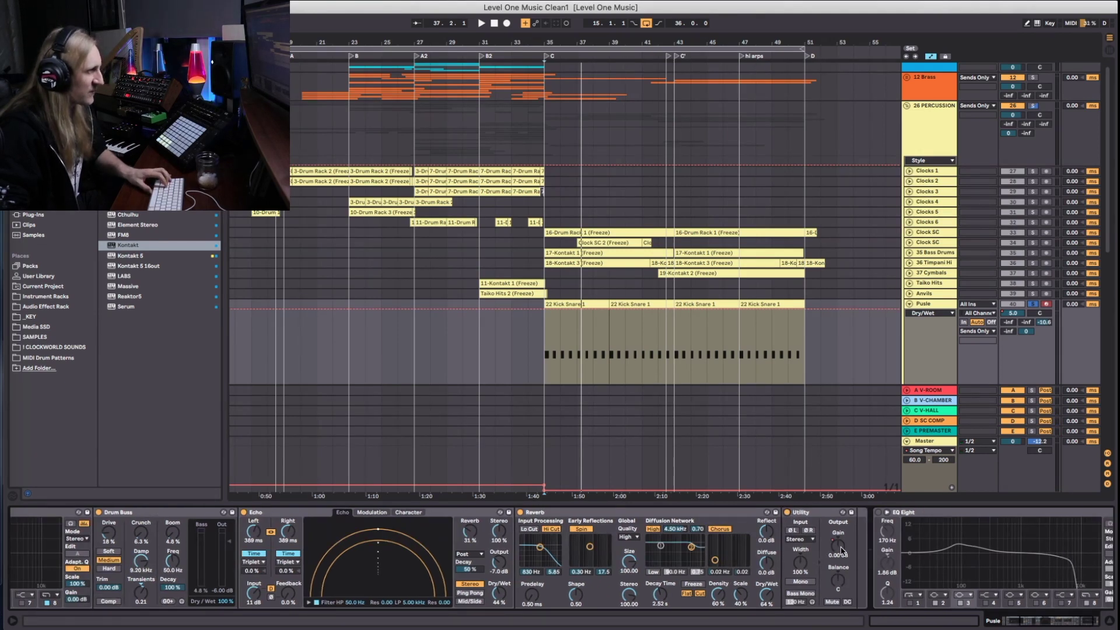
pyautogui.click(838, 548)
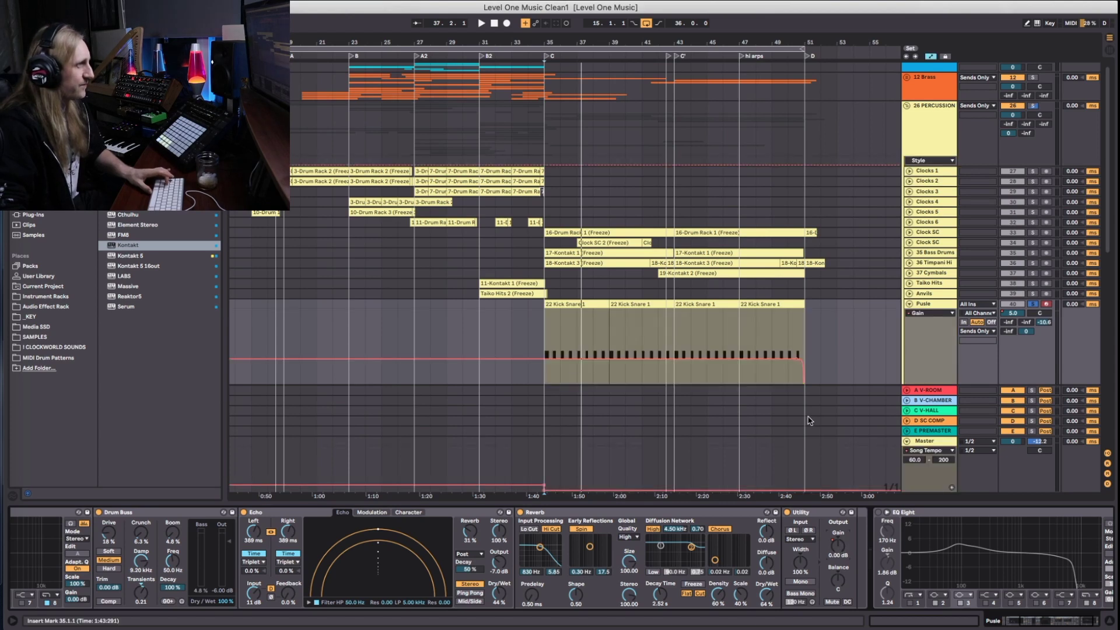
pyautogui.click(797, 360)
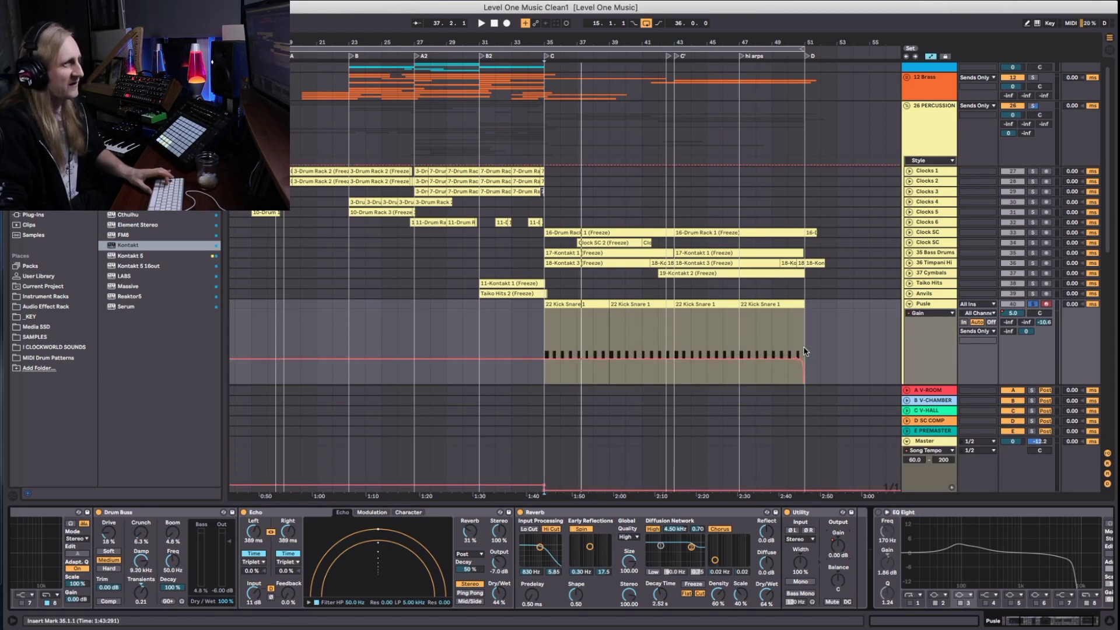
pyautogui.moveTo(813, 385); pyautogui.dragTo(808, 380)
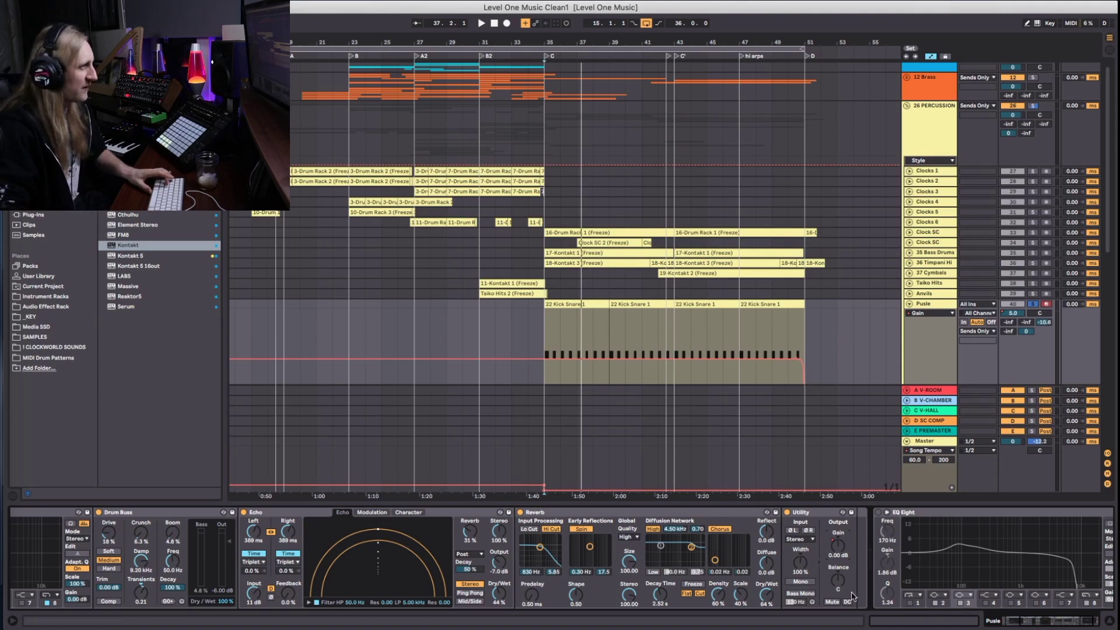
pyautogui.press('a')
# Switch on the final EQ Eight after the Utility and audition the Pusle track from bar 35
pyautogui.hscroll(3, 934, 549)
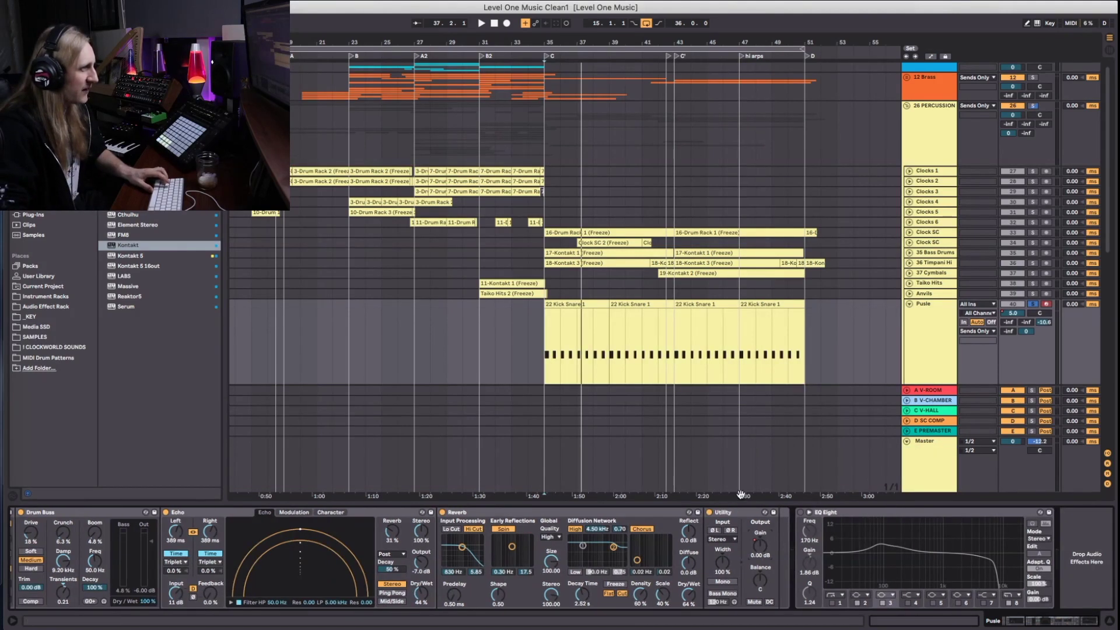
pyautogui.click(801, 513)
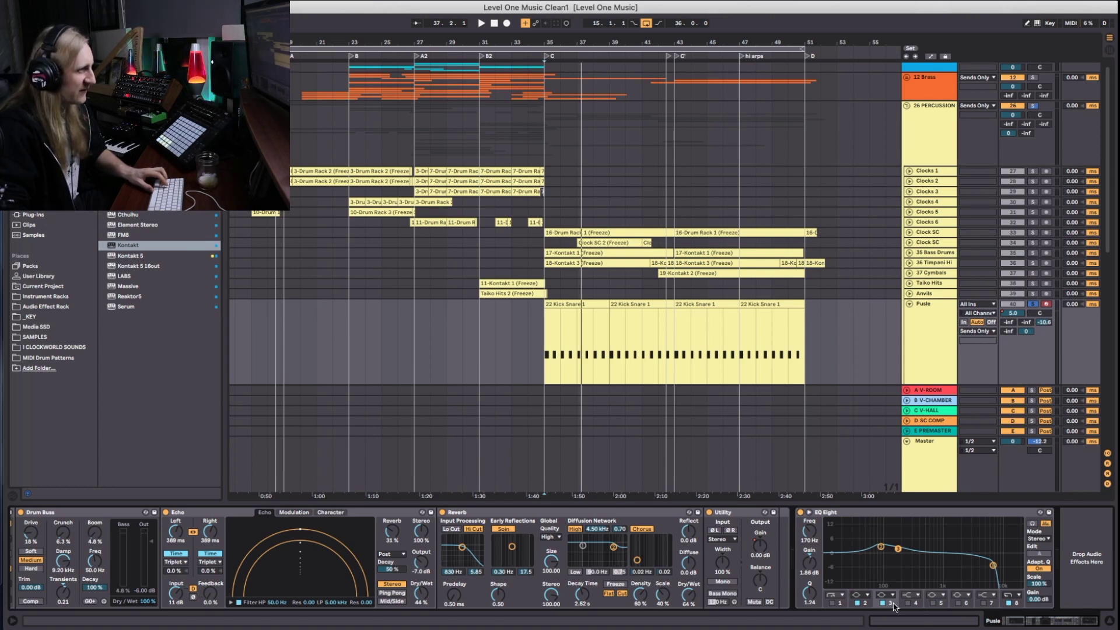
pyautogui.click(870, 606)
pyautogui.click(891, 606)
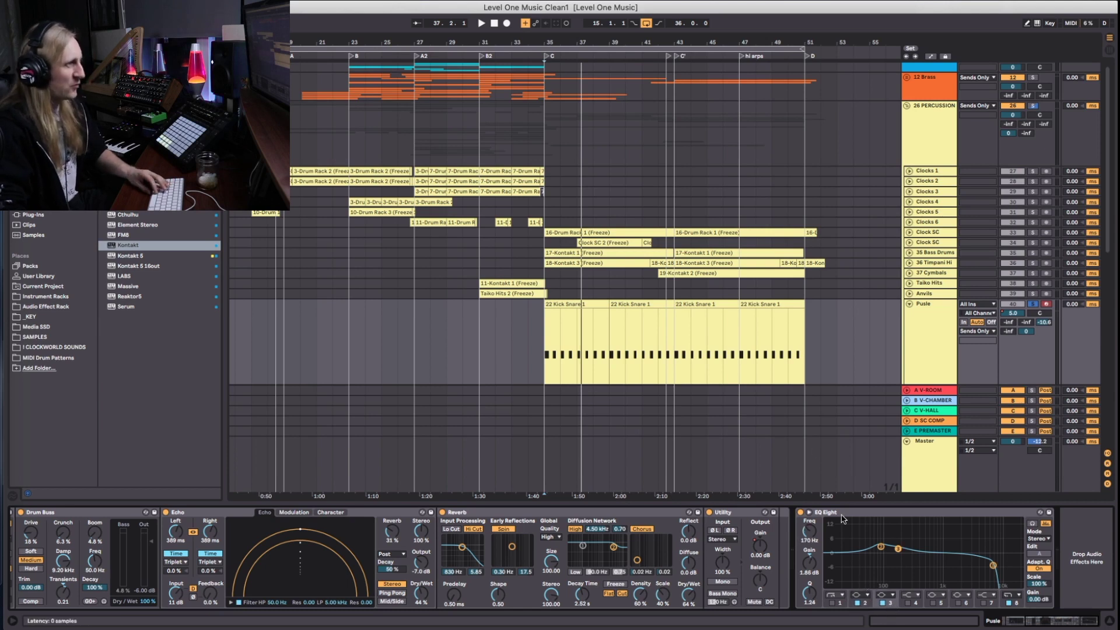
pyautogui.press('space')
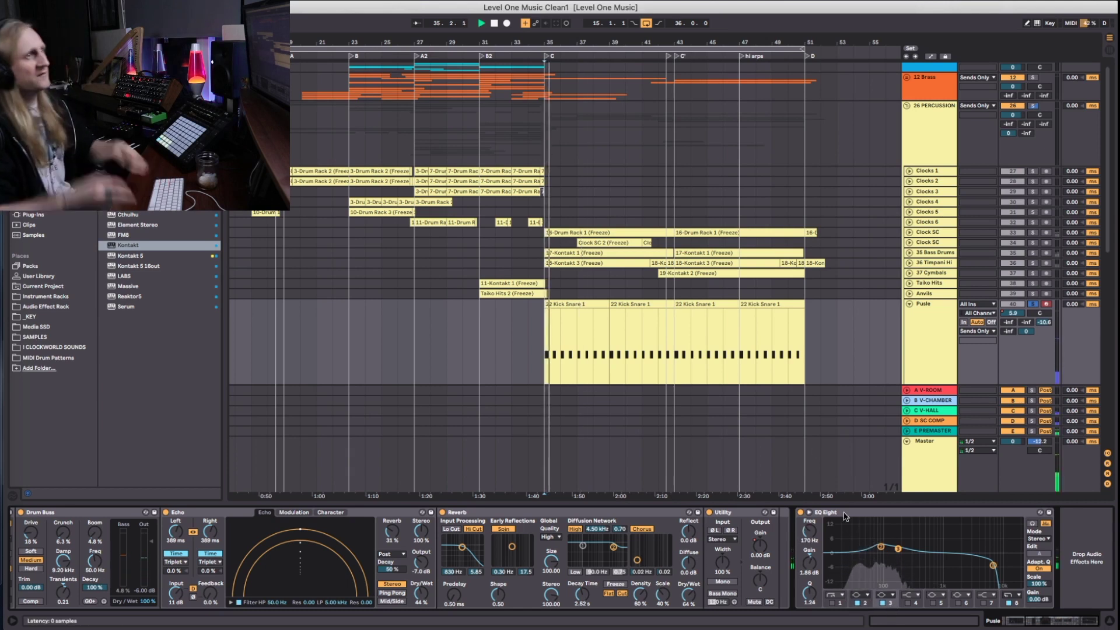
pyautogui.press('space')
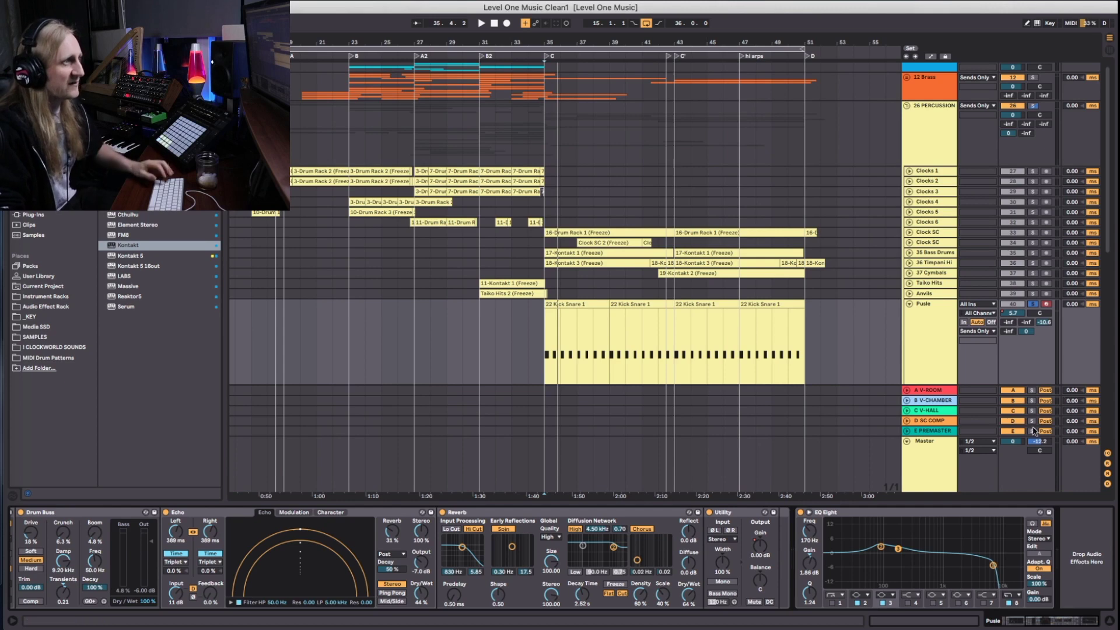
# Examine the sidechain compressor on the D SC COMP return and its Pusle trigger source
pyautogui.click(939, 422)
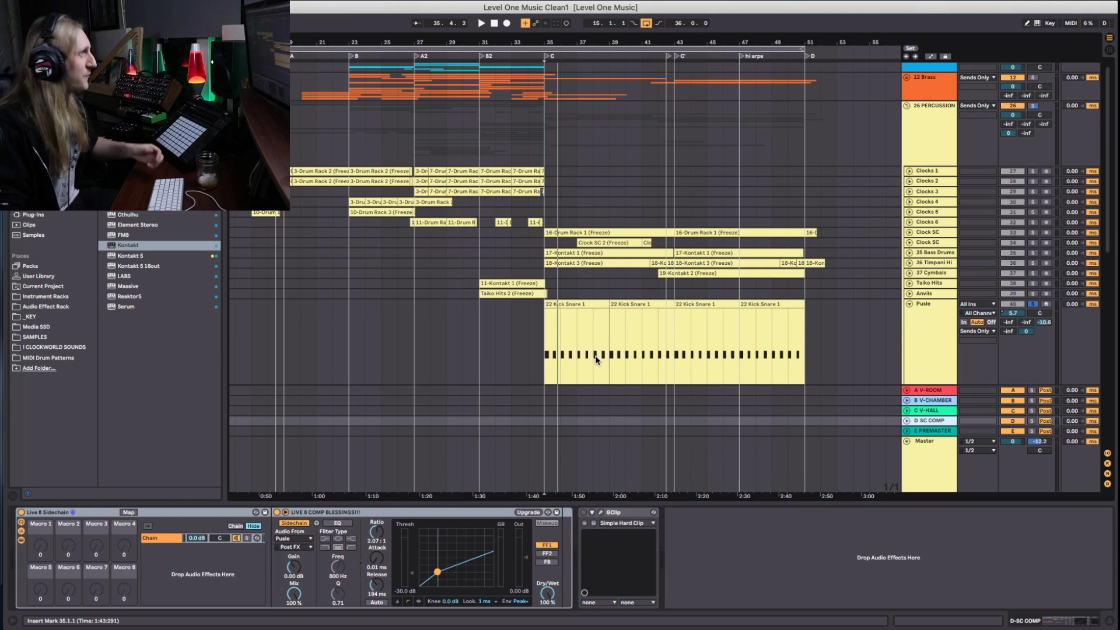
pyautogui.click(306, 513)
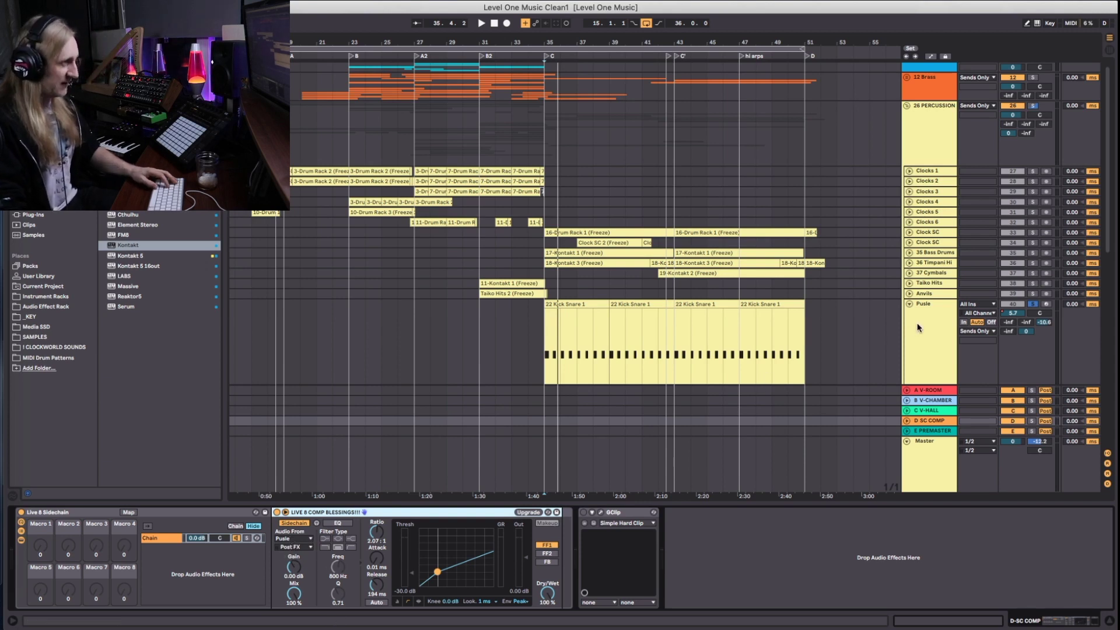
# Rename the Pusle track as Pulse and fold it
pyautogui.click(930, 307)
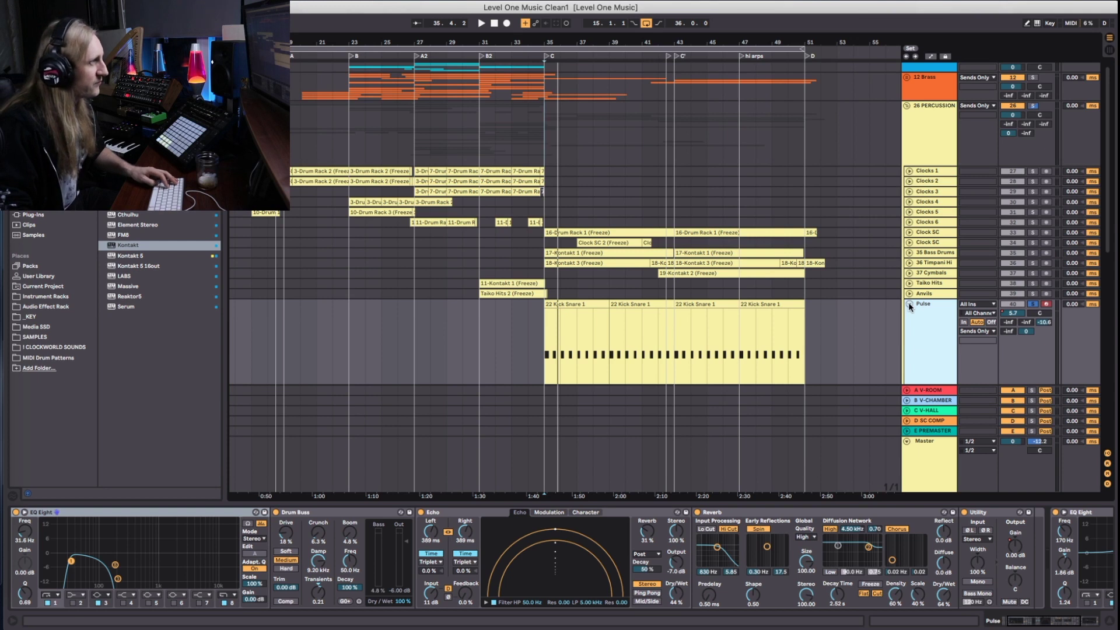
pyautogui.click(910, 304)
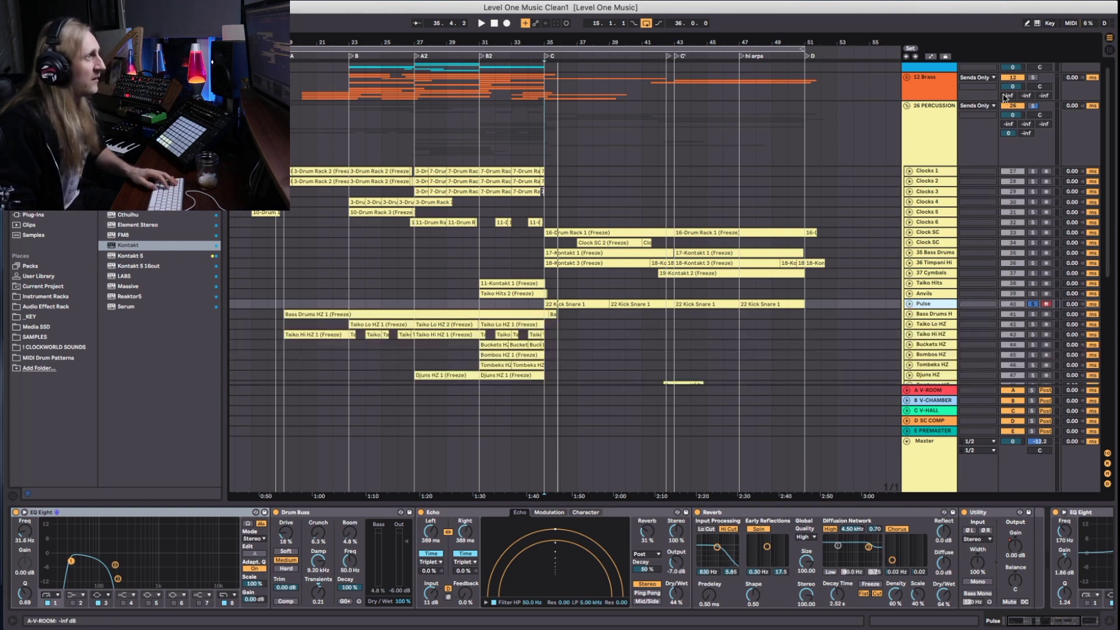
# Audition the PERCUSSION group soloed together with the Pulse track from bar 35, and unfold the 36 Timpani Hi track
pyautogui.click(1032, 106)
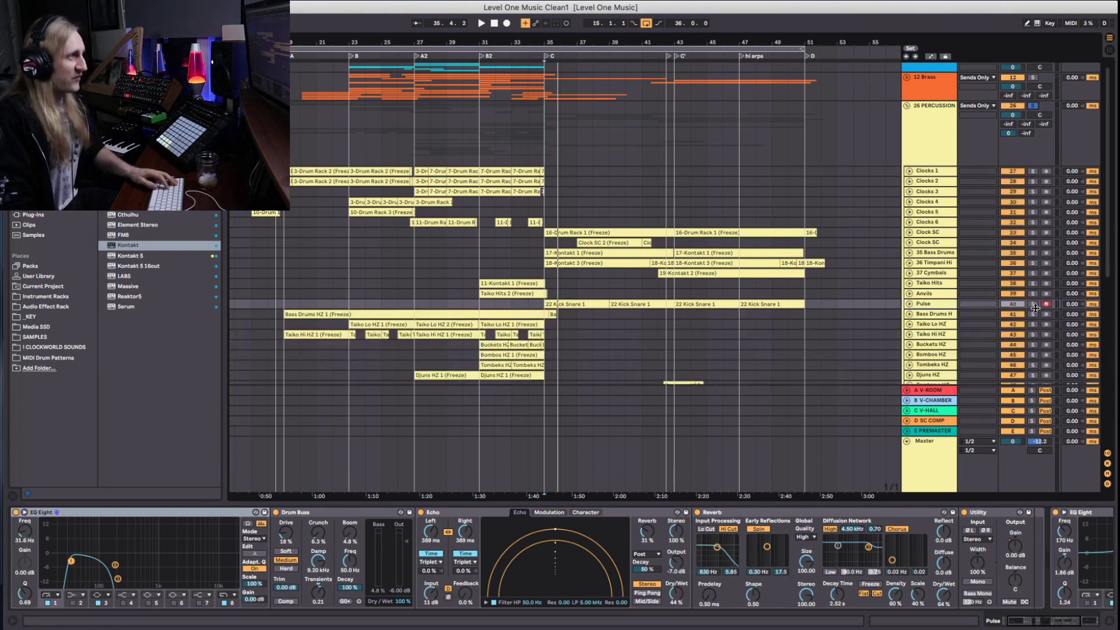
pyautogui.click(1033, 304)
pyautogui.click(548, 60)
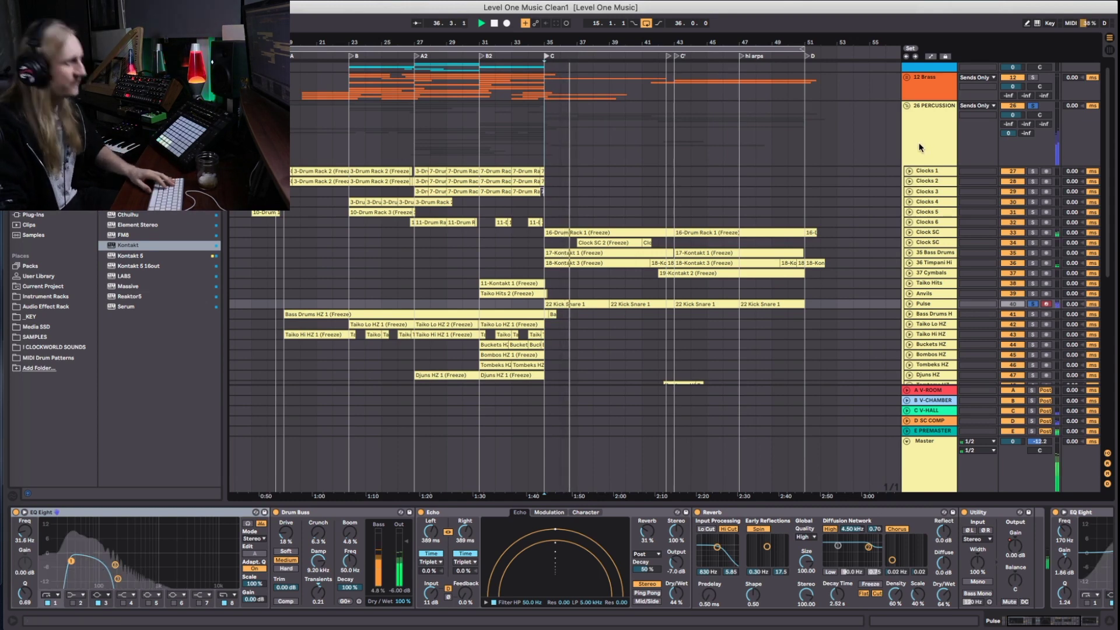
pyautogui.click(910, 262)
pyautogui.press('space')
# Unfold the 56 KEYS group, solo its first two Harpsicord R tracks, unfold them and audition from bar 35
pyautogui.scroll(-10, 721, 297)
pyautogui.scroll(3, 904, 139)
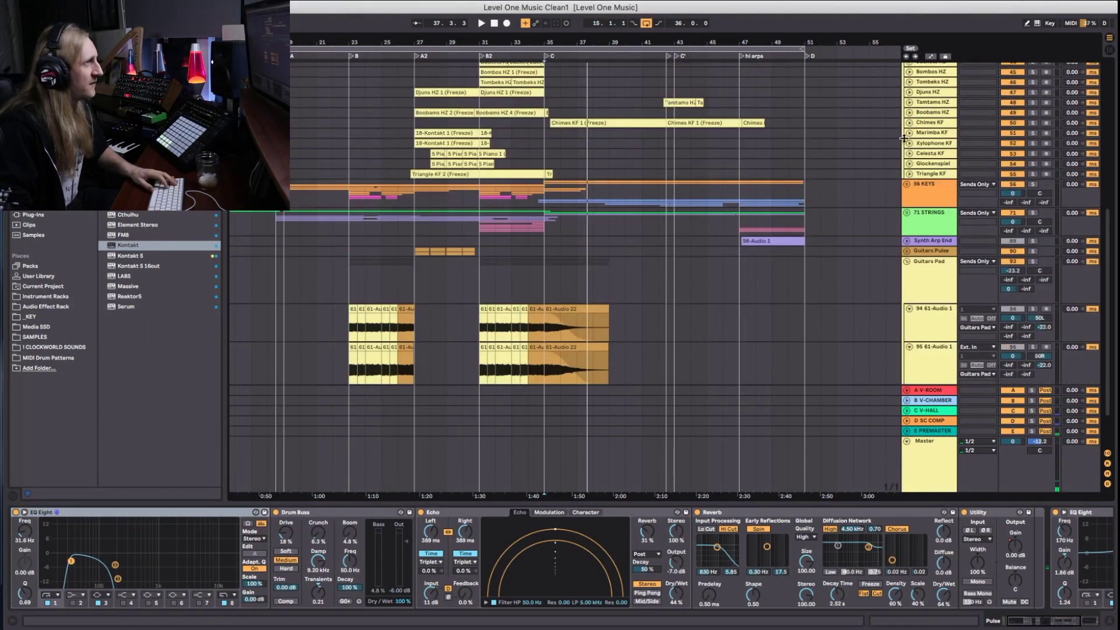
pyautogui.click(907, 184)
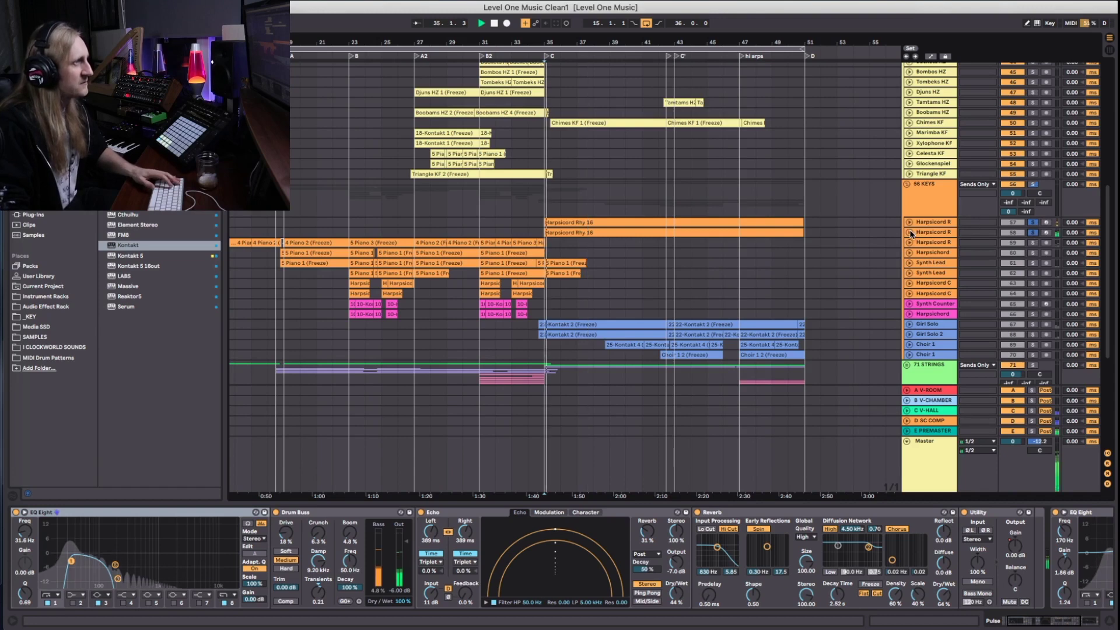
pyautogui.press('Right')
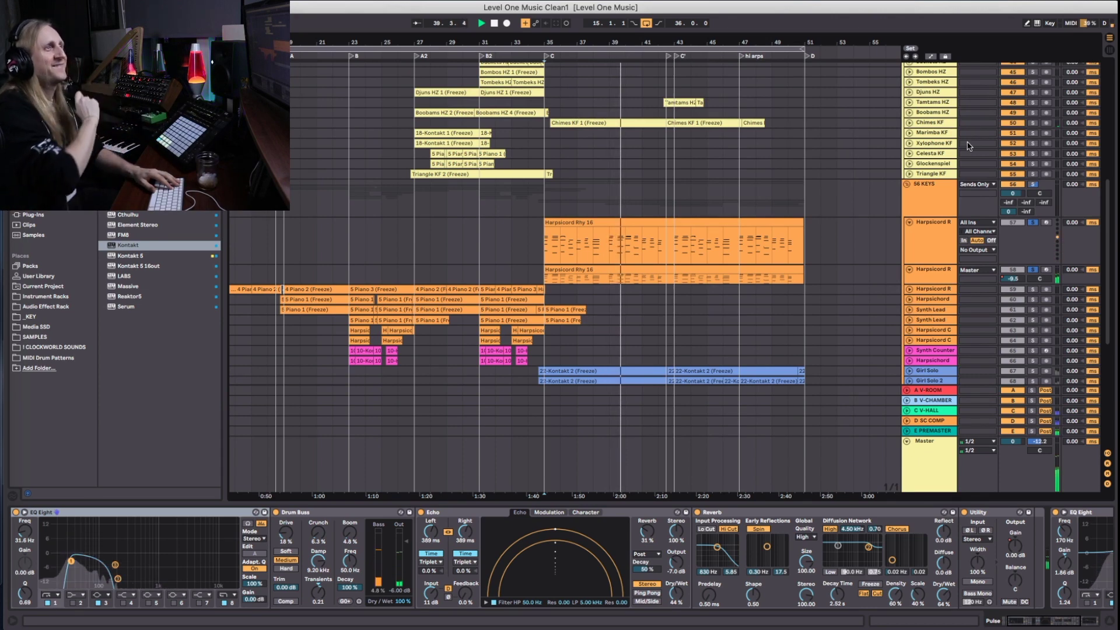
# Unfold the Tamtams HZ percussion track while playback continues toward the C' section
pyautogui.scroll(8, 780, 221)
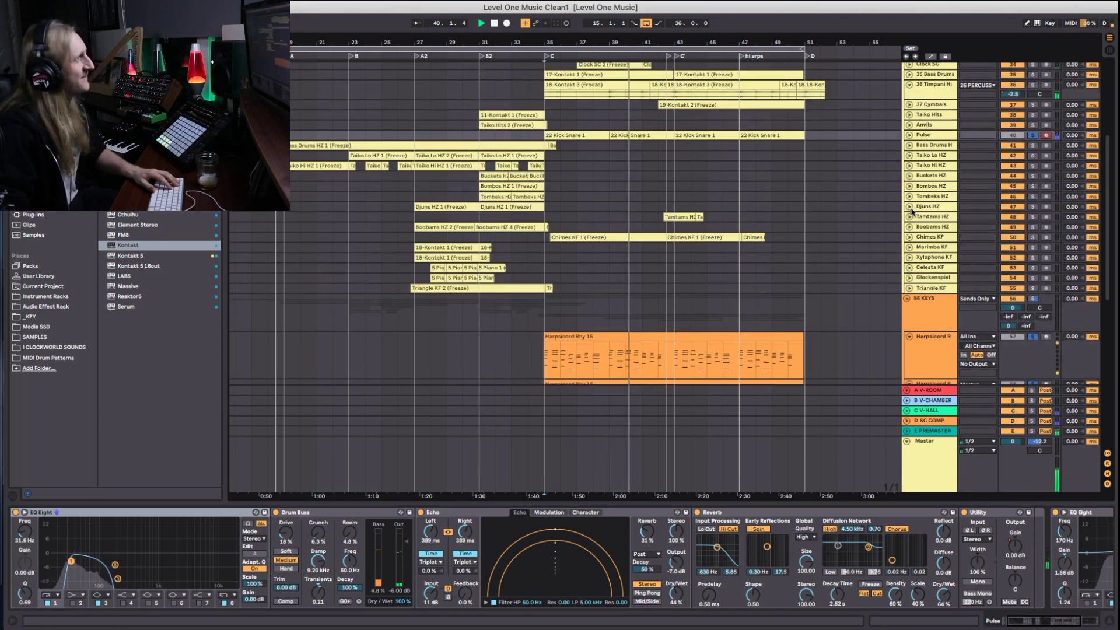
pyautogui.scroll(-6, 799, 239)
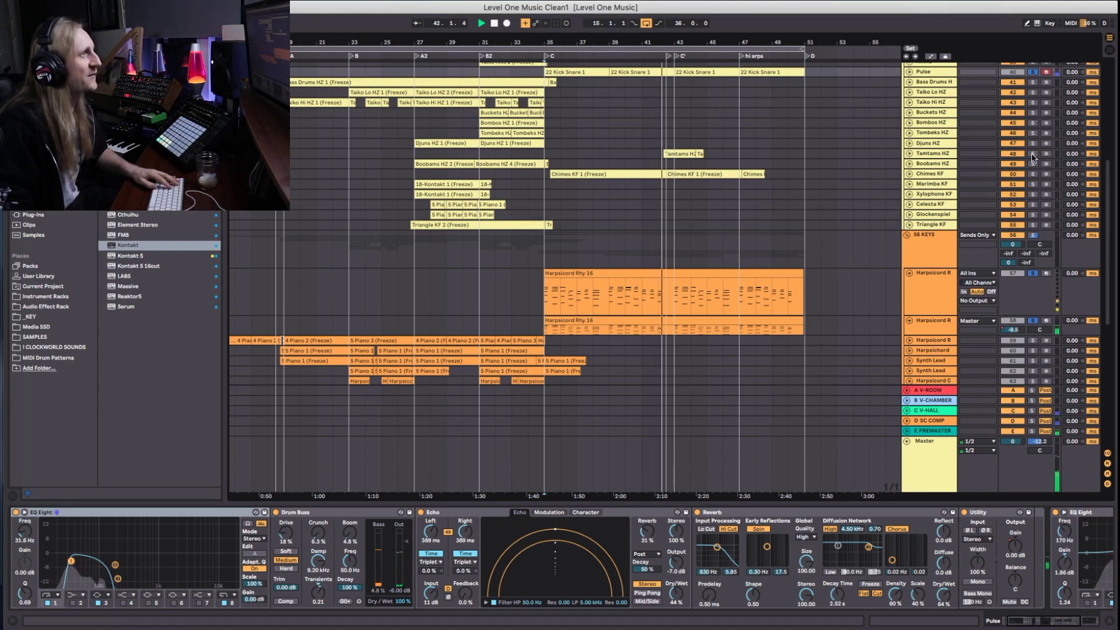
pyautogui.click(910, 154)
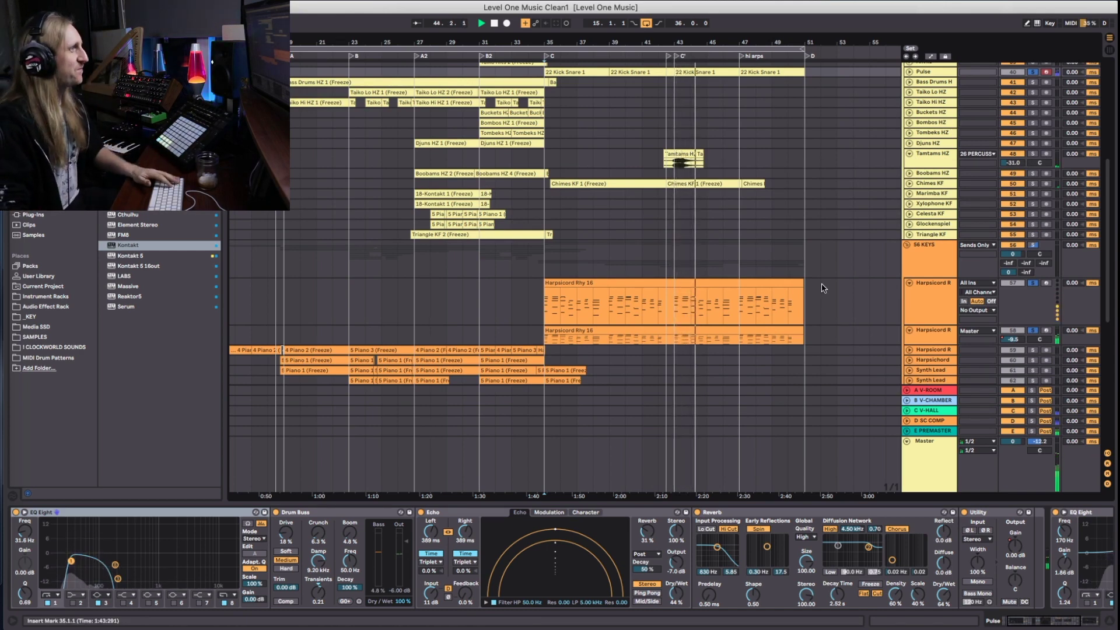
# Unfold and solo the Girl Solo track, audition it from bar 35 and adjust its volume
pyautogui.scroll(-5, 829, 282)
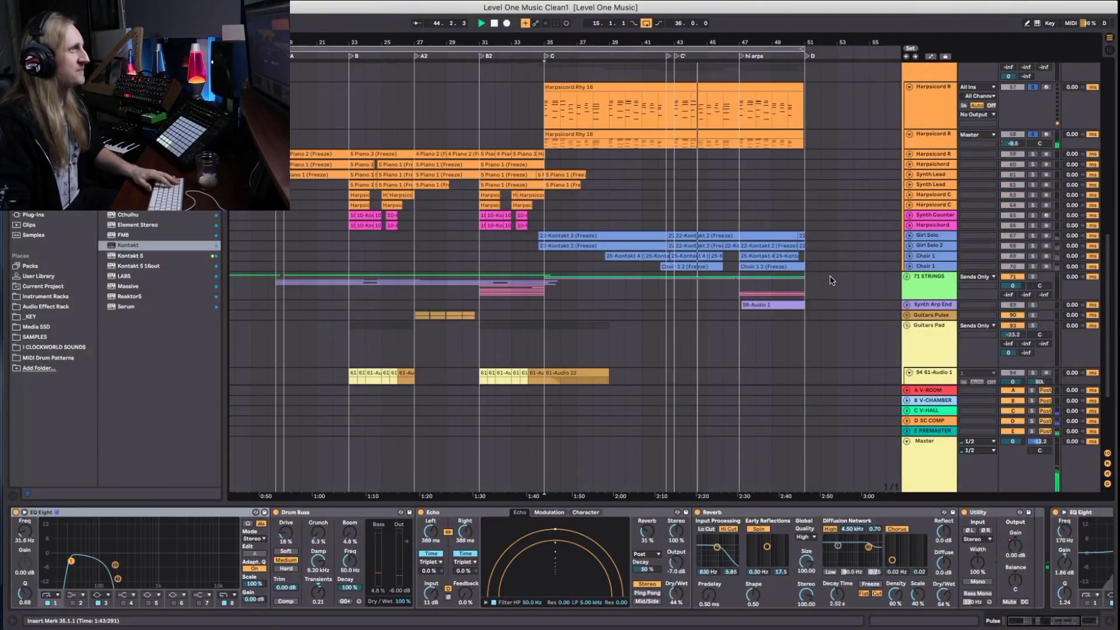
pyautogui.click(910, 236)
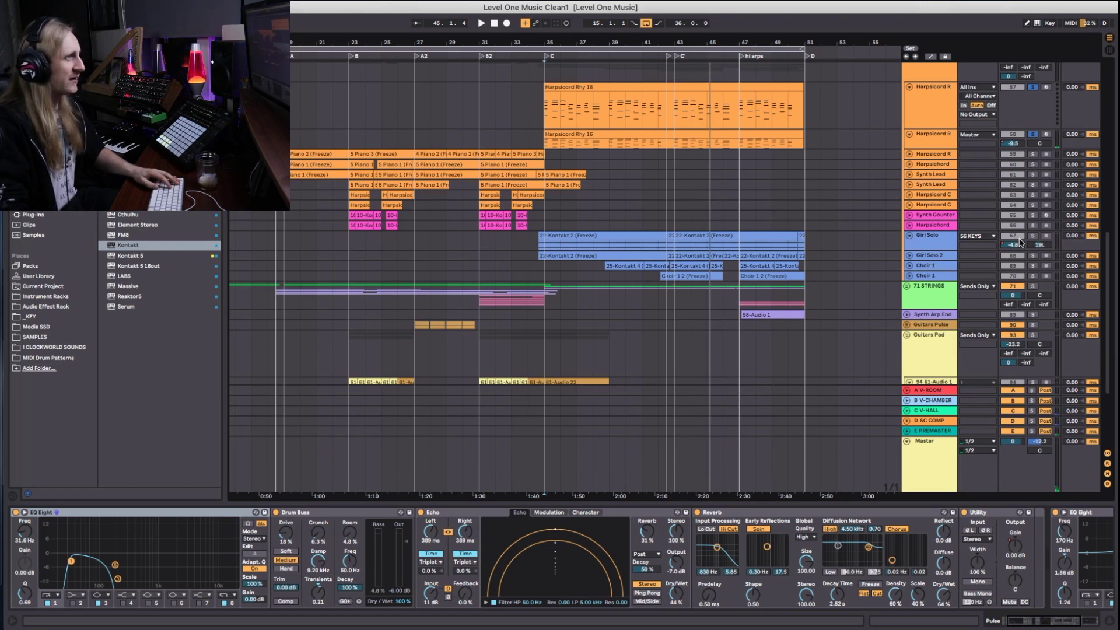
pyautogui.click(552, 56)
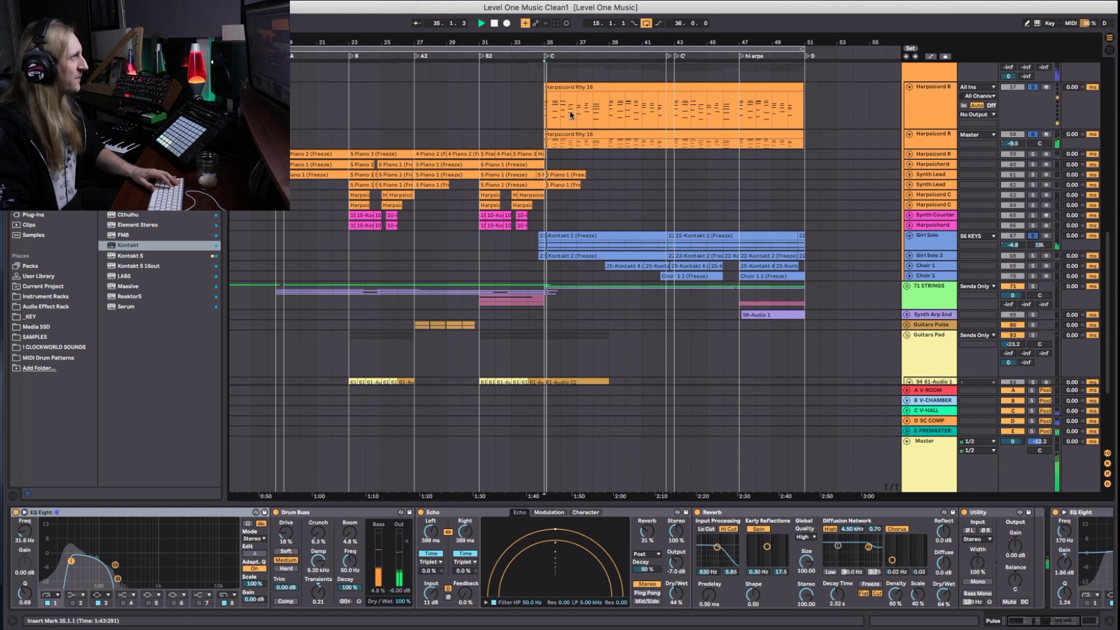
pyautogui.moveTo(1013, 245)
pyautogui.mouseDown()
pyautogui.moveTo(1013, 235)
pyautogui.moveTo(1014, 248)
pyautogui.mouseUp()
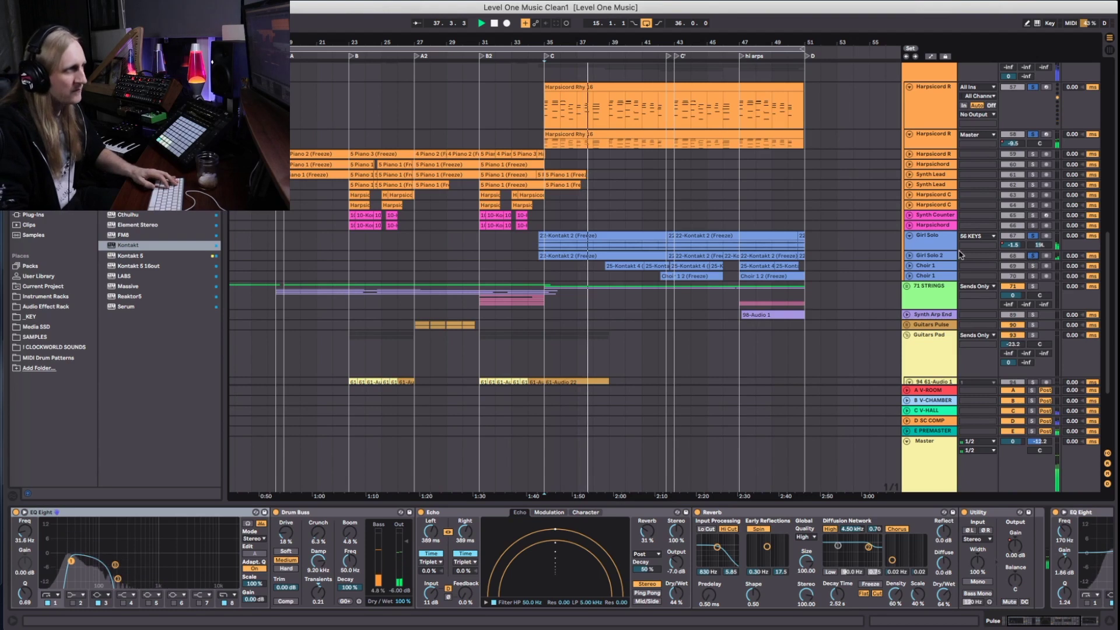
# Unfold and solo the Girl Solo 2 track, adjust its volume and re-enable the overridden automation
pyautogui.click(910, 255)
pyautogui.moveTo(1014, 264); pyautogui.dragTo(1014, 264)
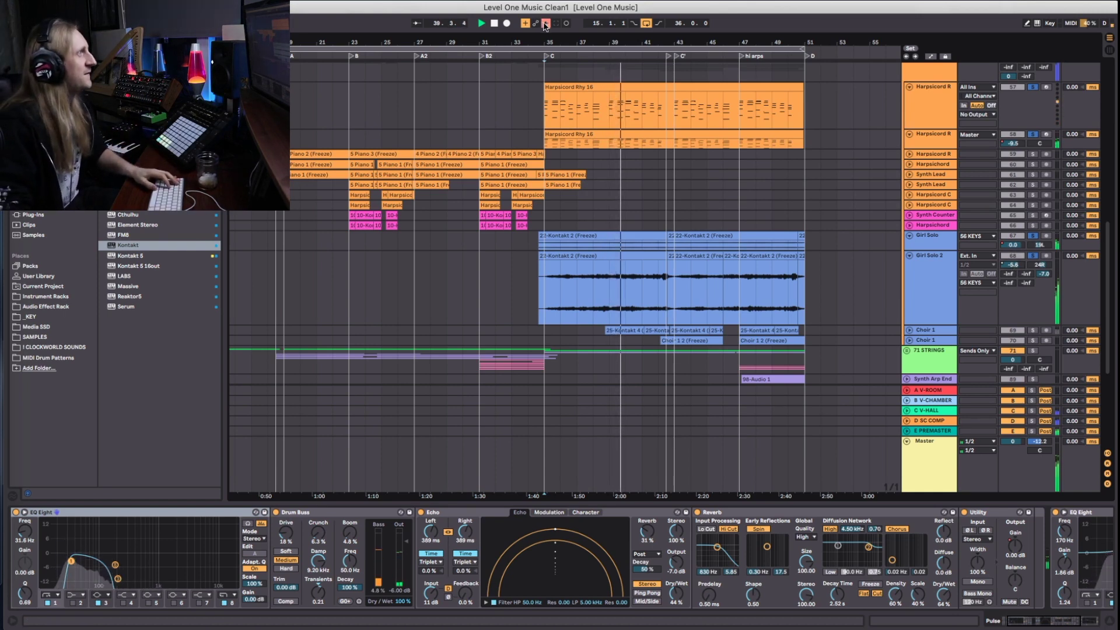
# Unfold and solo the first Choir 1 track and audition it from the start of its first clip
pyautogui.moveTo(917, 343); pyautogui.dragTo(918, 385)
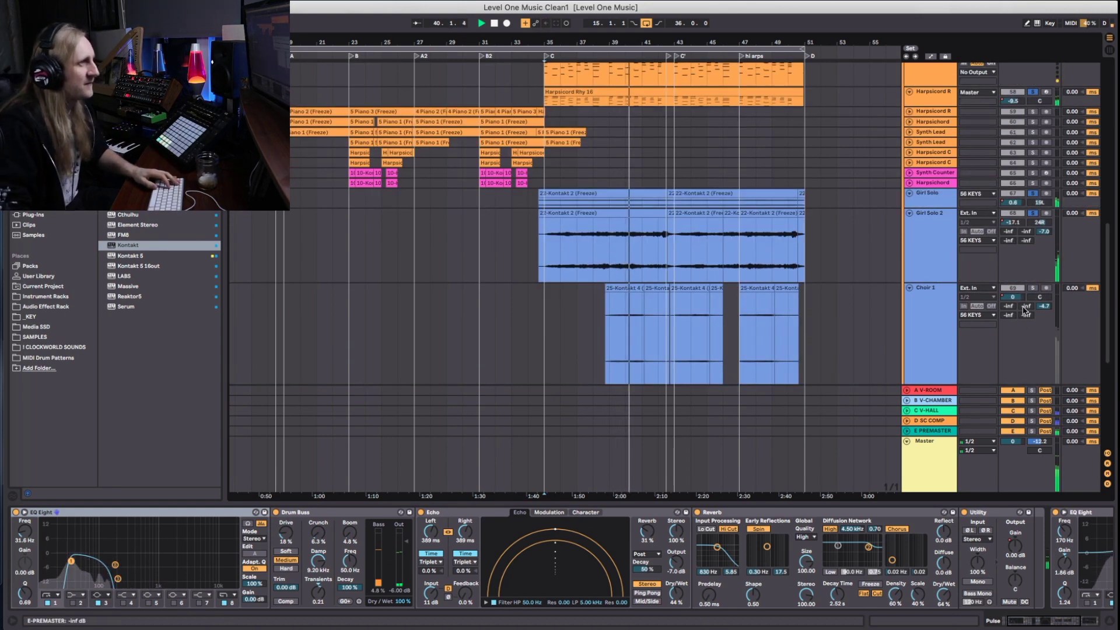
pyautogui.click(1033, 289)
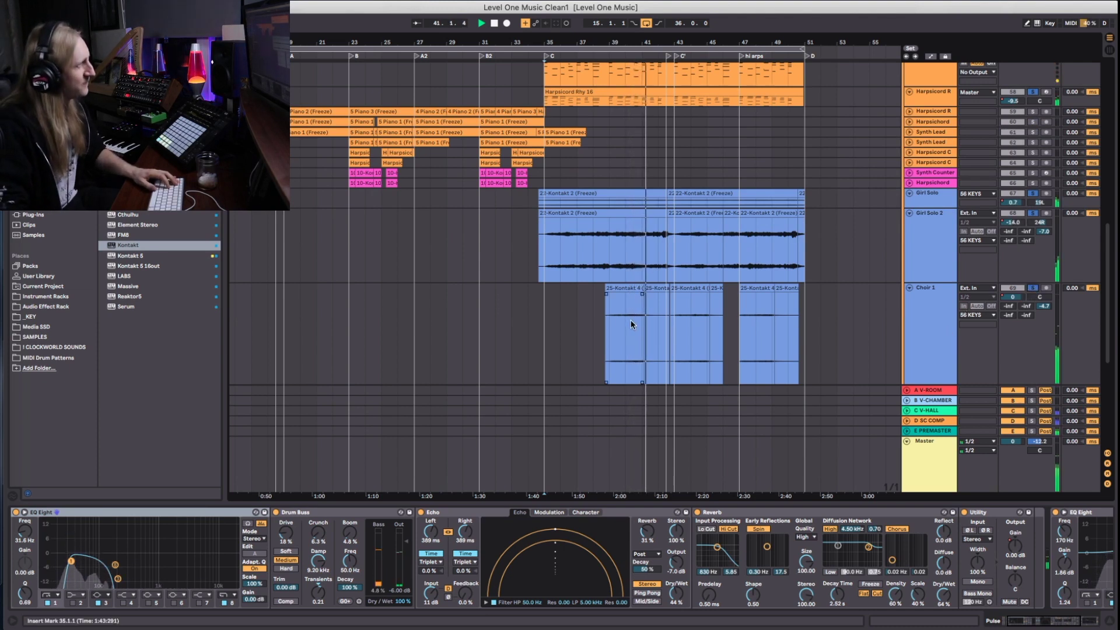
pyautogui.press('space')
pyautogui.click(623, 295)
pyautogui.press('space')
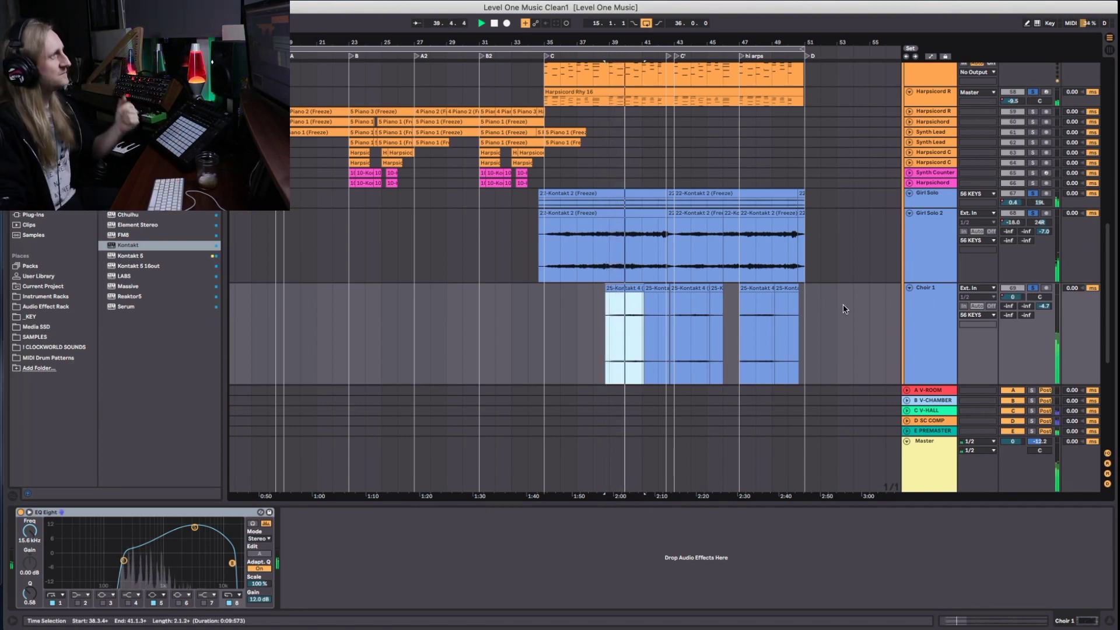
# Audition the second Choir 1 track in solo with its volume raised to 4.0 dB, clear the solos and fold the track
pyautogui.scroll(-3, 843, 309)
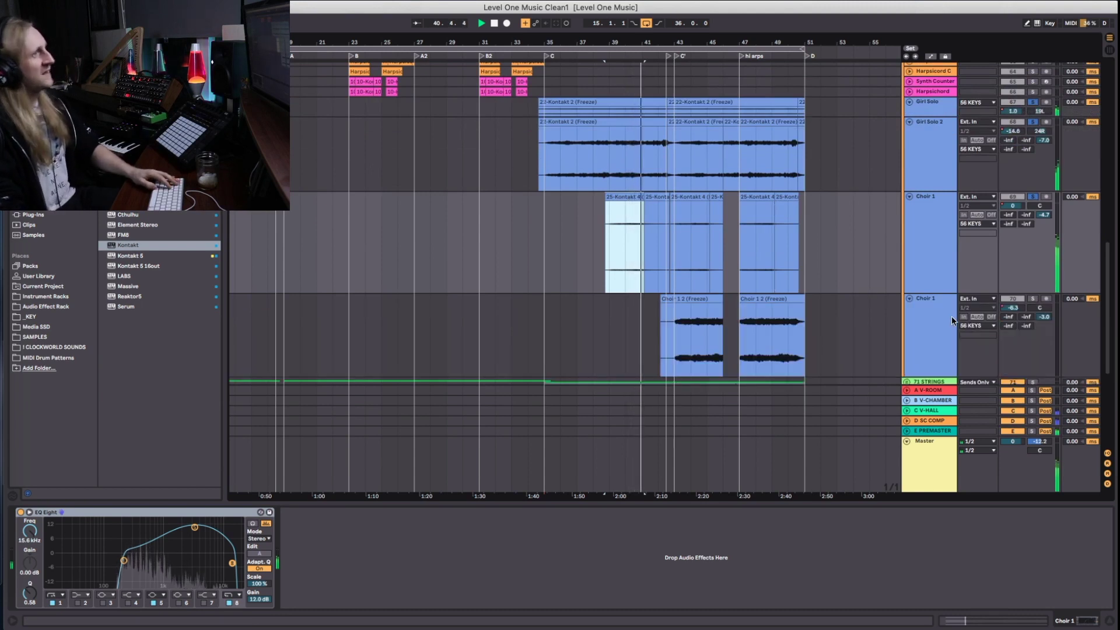
pyautogui.click(1034, 300)
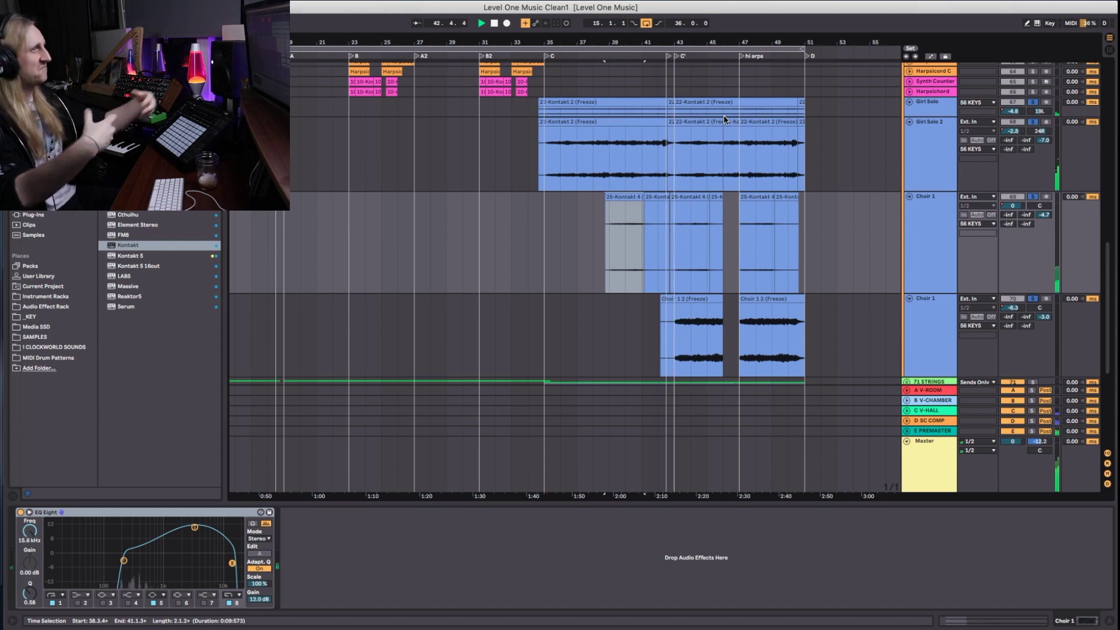
pyautogui.moveTo(1013, 308); pyautogui.dragTo(1013, 295)
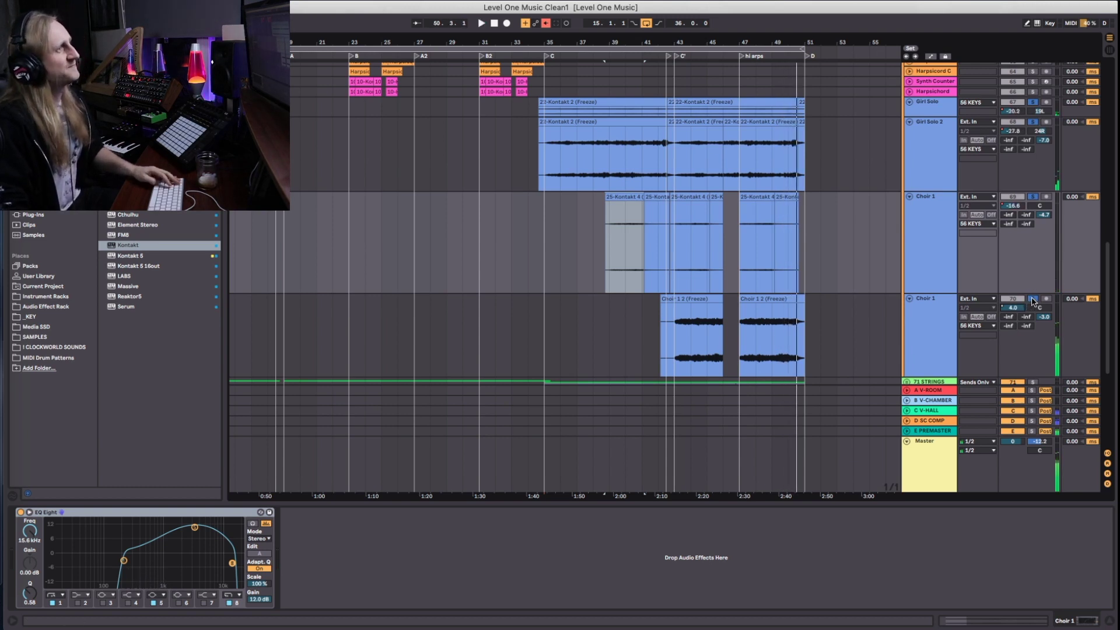
pyautogui.click(910, 299)
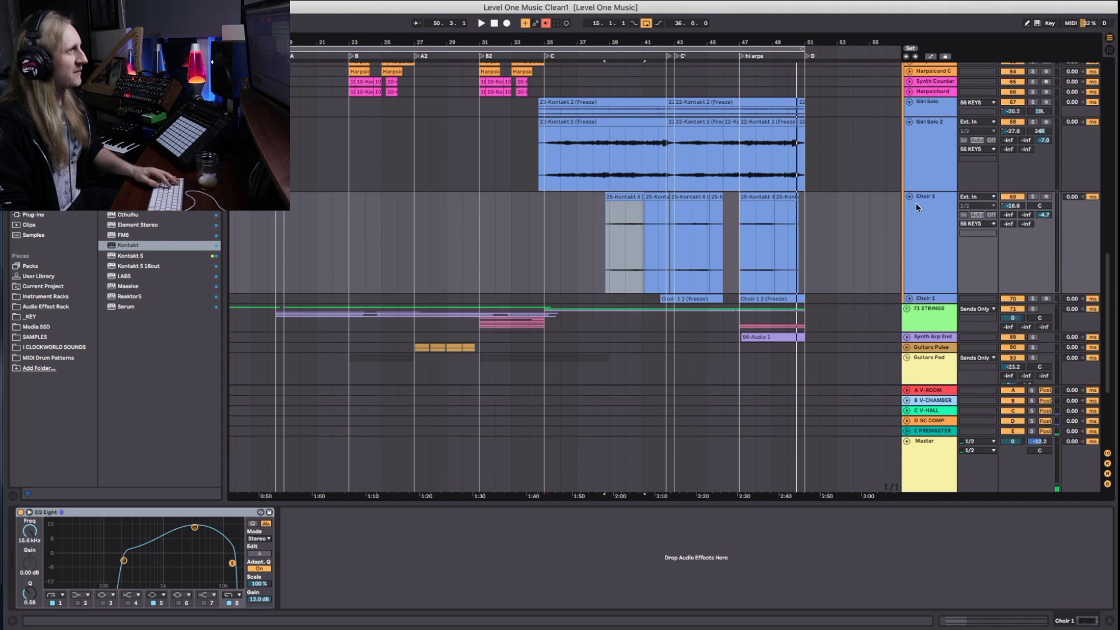
# Fold the Choir 1, Girl Solo 2 and Girl Solo tracks
pyautogui.click(910, 197)
pyautogui.click(910, 121)
pyautogui.click(910, 102)
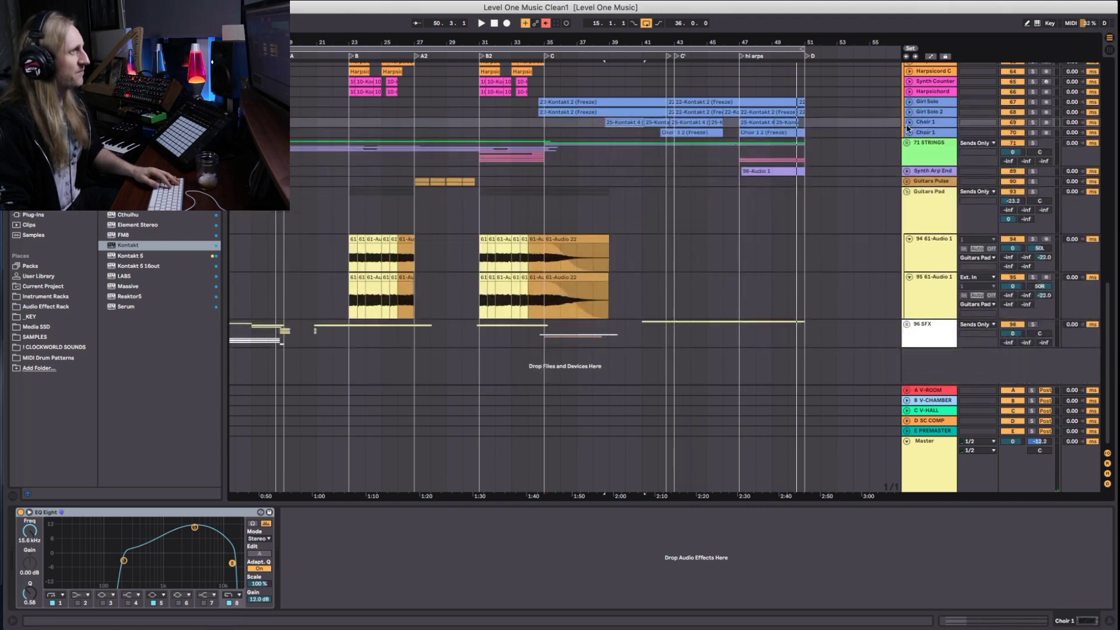
# Unfold the 12 Brass group to show its individual horn, trumpet, trombone and tuba tracks
pyautogui.scroll(6, 912, 140)
pyautogui.scroll(5, 912, 175)
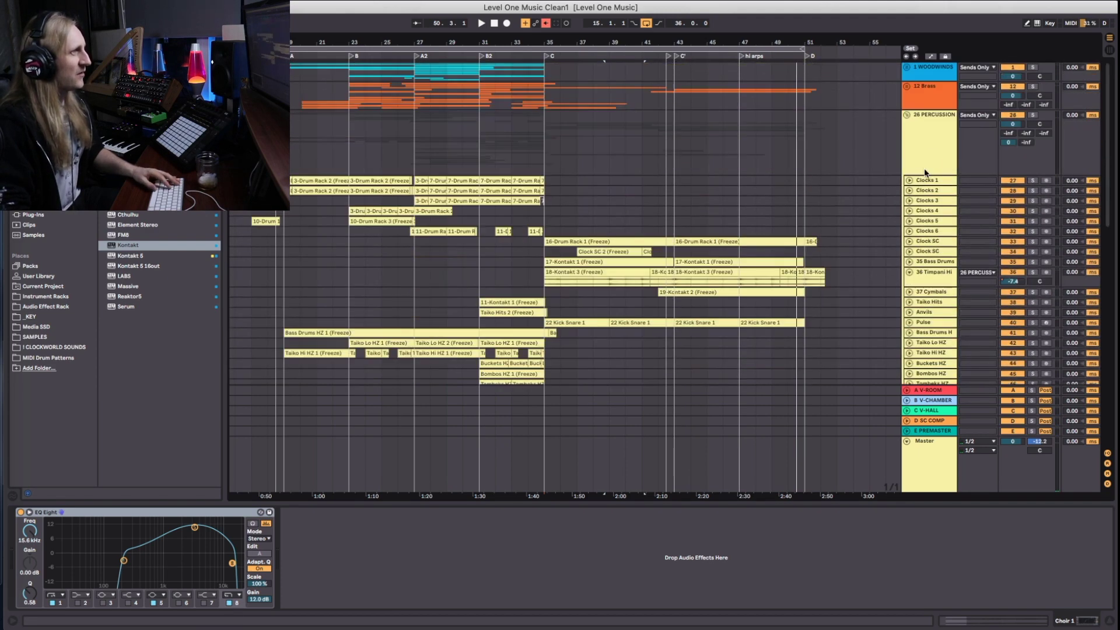
pyautogui.click(907, 87)
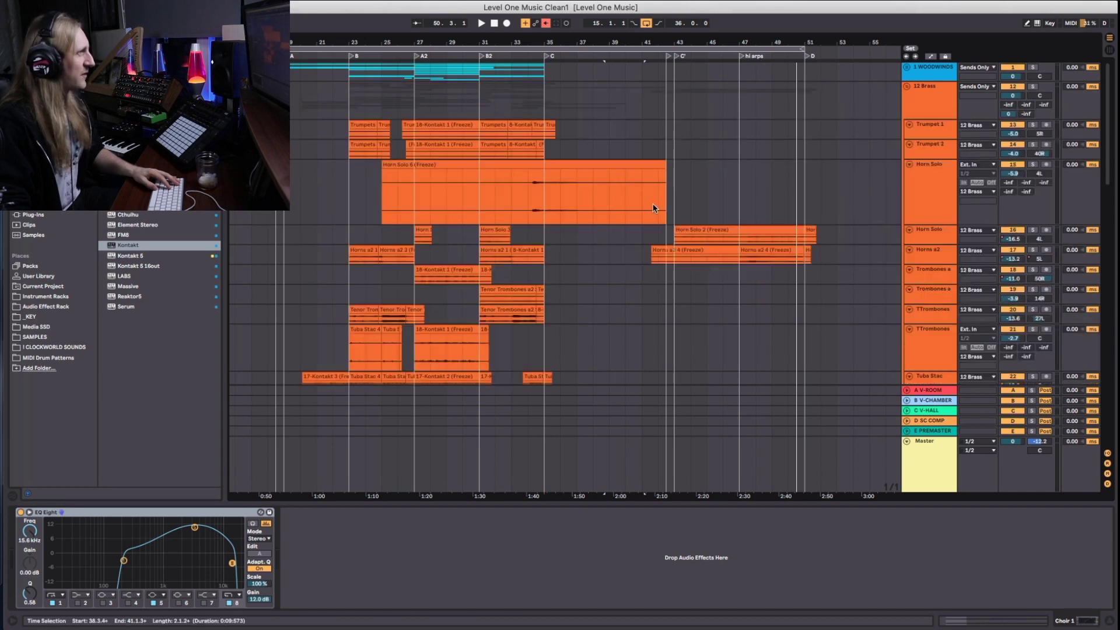
# Solo the first Horn Solo track and audition it from bar 34
pyautogui.scroll(-1, 657, 207)
pyautogui.click(998, 161)
pyautogui.click(1032, 157)
pyautogui.press('space')
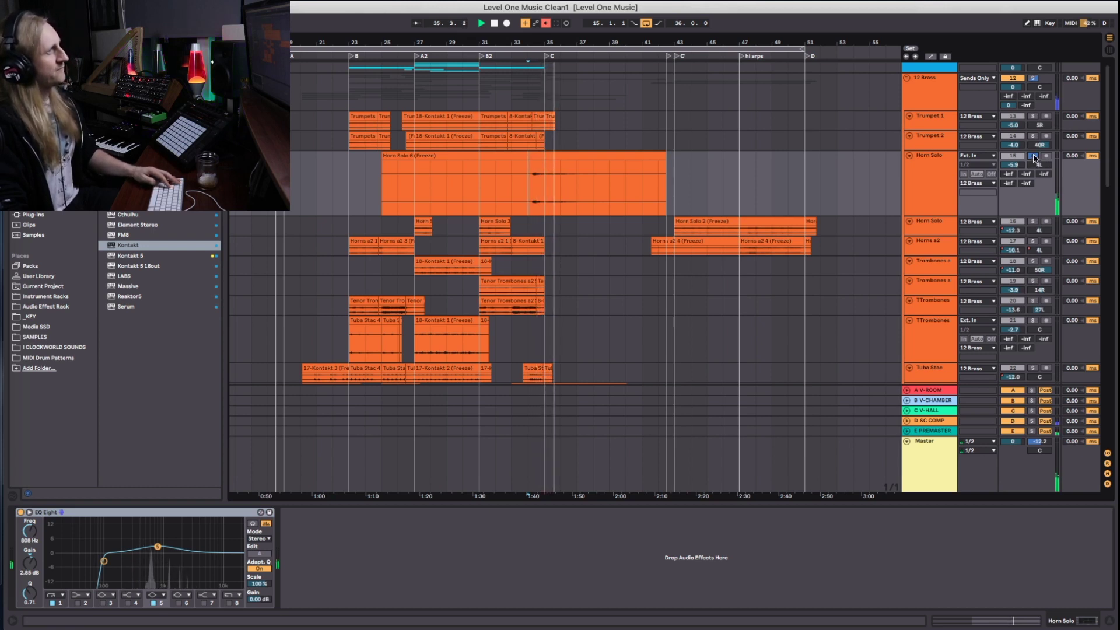
# Add the second Horn Solo track and Horns a2 to the solo and audition them from bar 41
pyautogui.click(694, 241)
pyautogui.press('space')
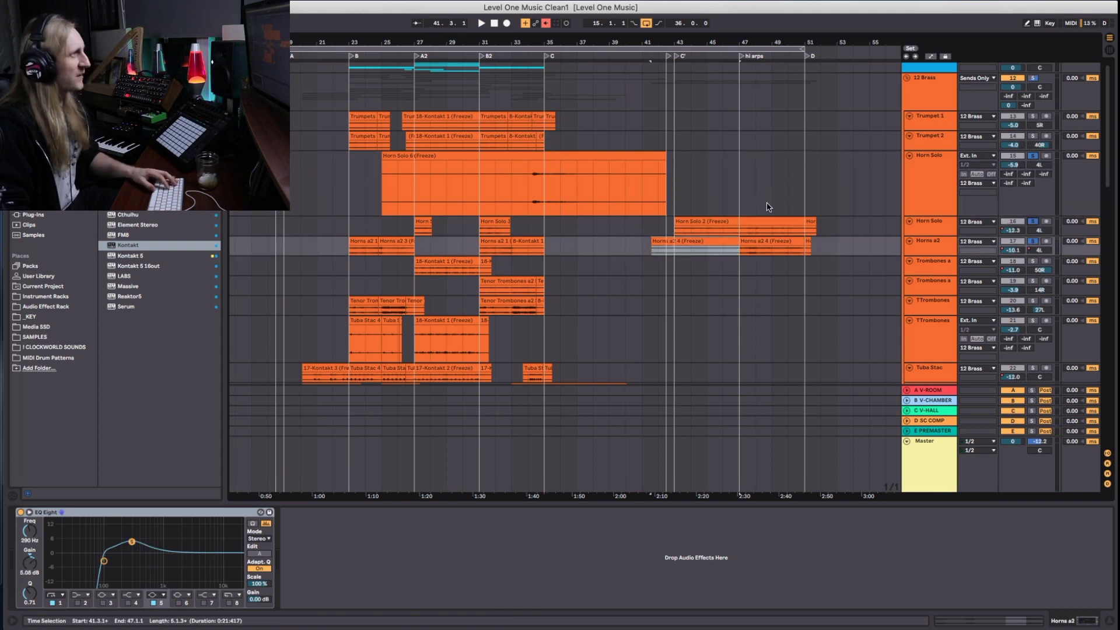
pyautogui.press('space')
pyautogui.click(649, 246)
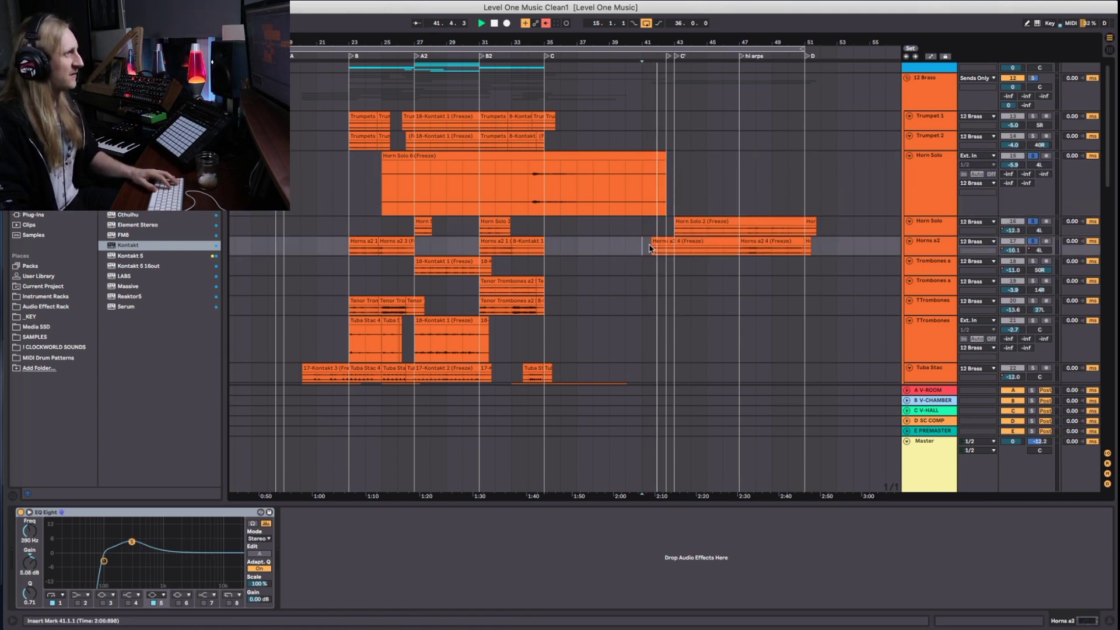
# Listen to the soloed horns together with the percussion group while reviewing the brass, percussion and keys tracks
pyautogui.scroll(-8, 795, 265)
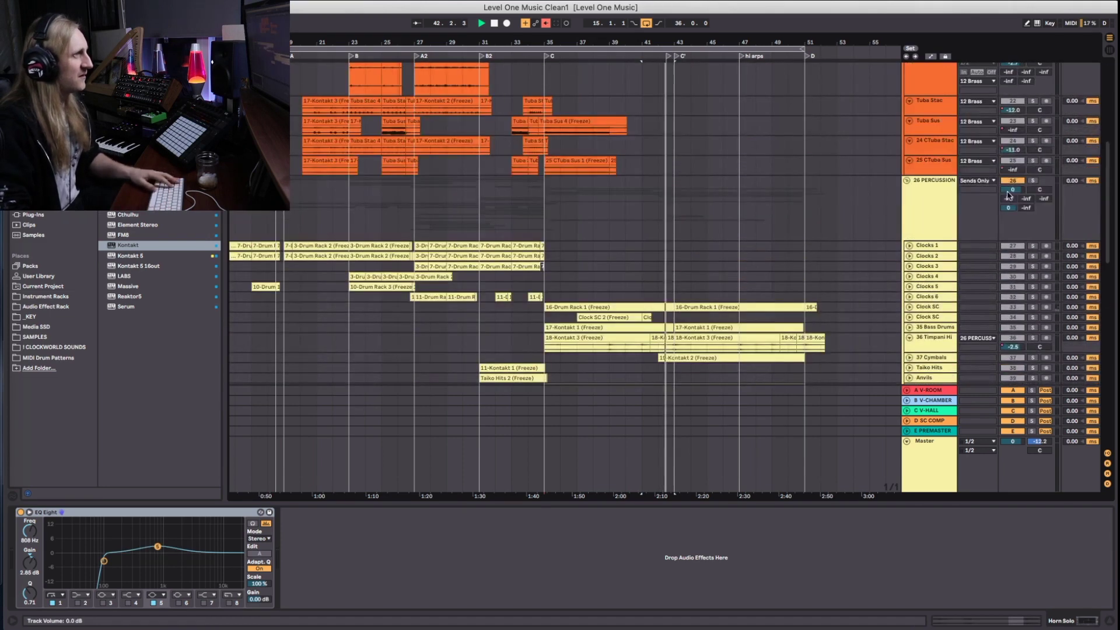
pyautogui.scroll(8, 862, 238)
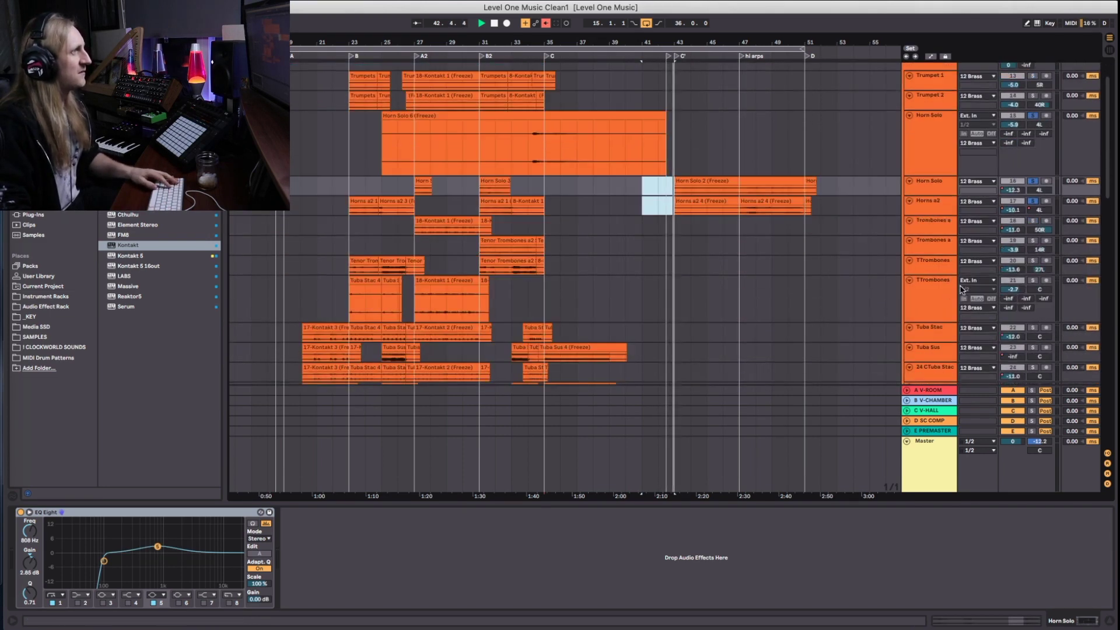
pyautogui.scroll(-4, 962, 290)
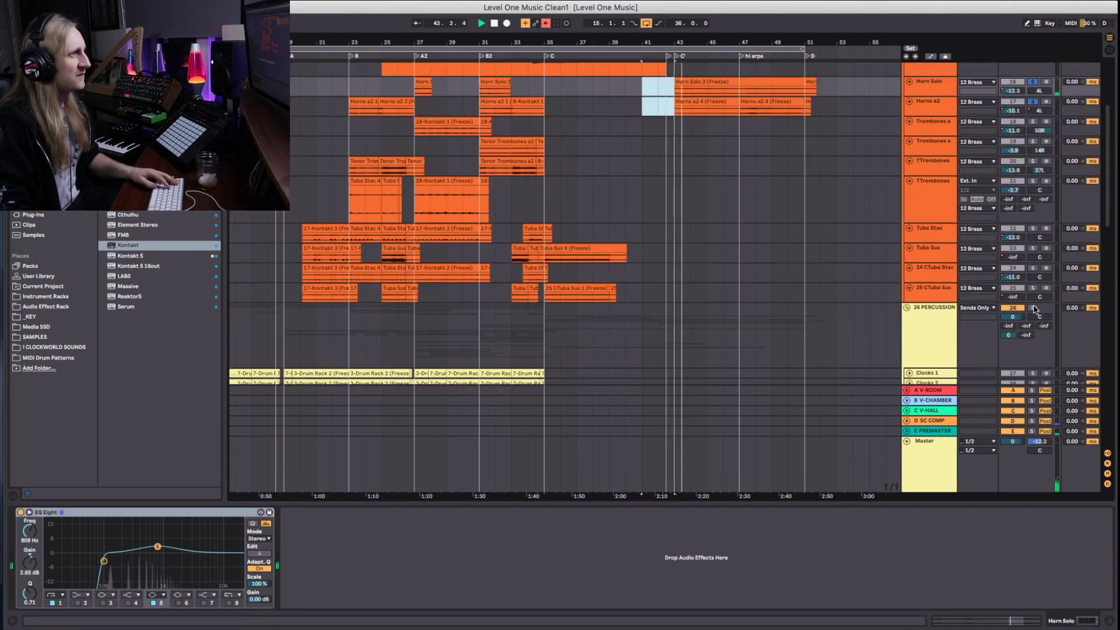
pyautogui.scroll(6, 817, 257)
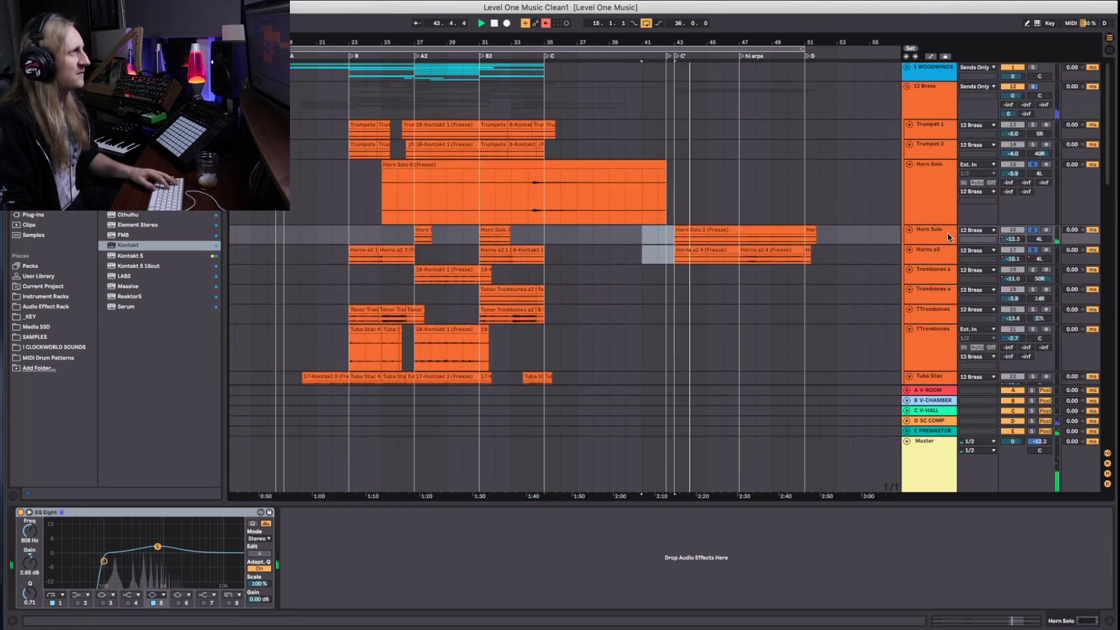
pyautogui.scroll(-6, 947, 233)
pyautogui.scroll(5, 943, 250)
pyautogui.scroll(-8, 946, 254)
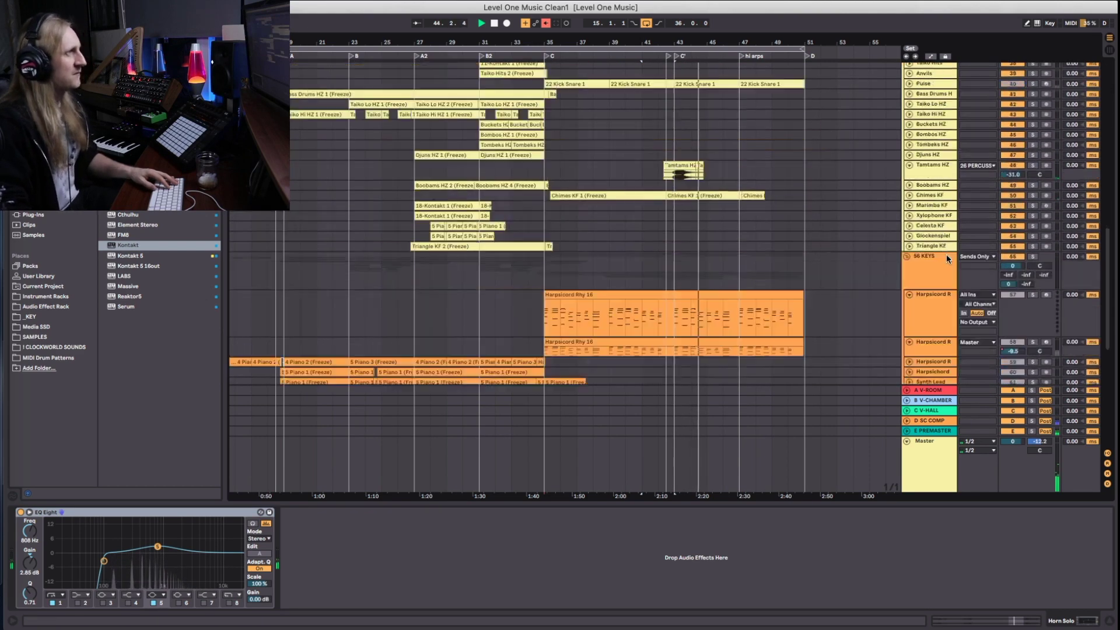
pyautogui.scroll(-8, 946, 254)
pyautogui.scroll(12, 944, 263)
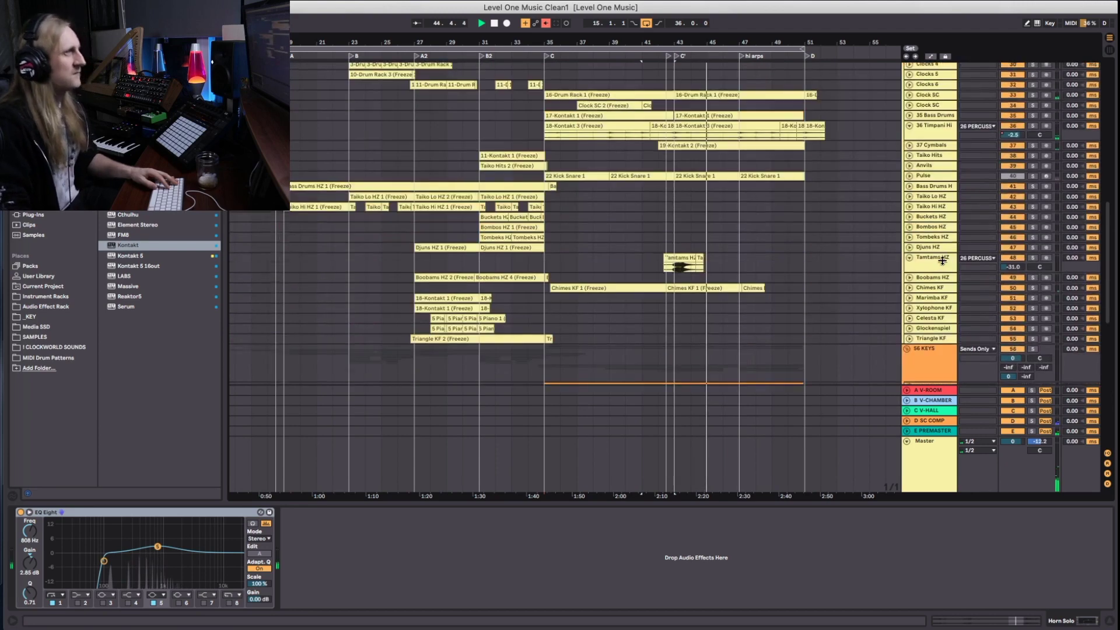
pyautogui.scroll(10, 945, 264)
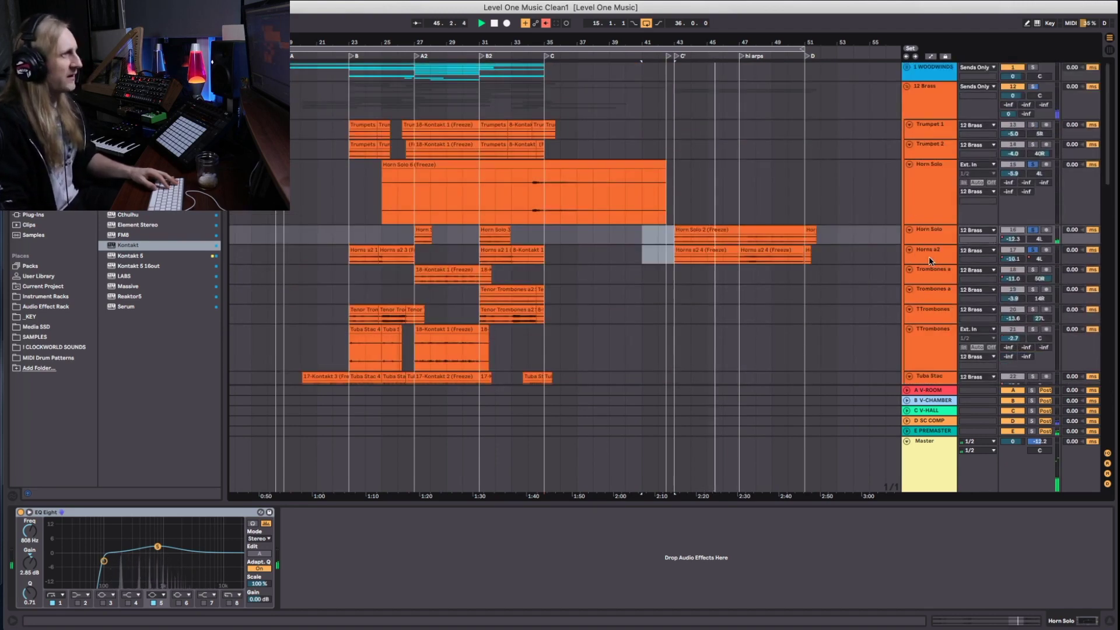
# Enlarge the Horns a2 track to follow its waveform during playback, then stop, clear the solos and shrink the track again
pyautogui.moveTo(922, 264); pyautogui.dragTo(929, 346)
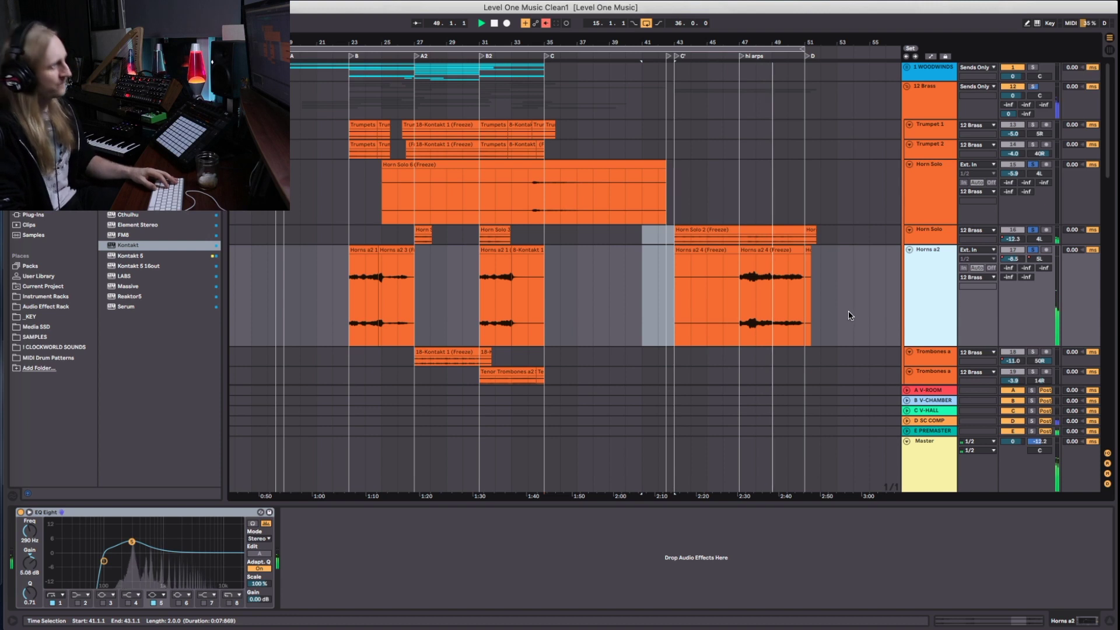
pyautogui.press('space')
pyautogui.click(1033, 251)
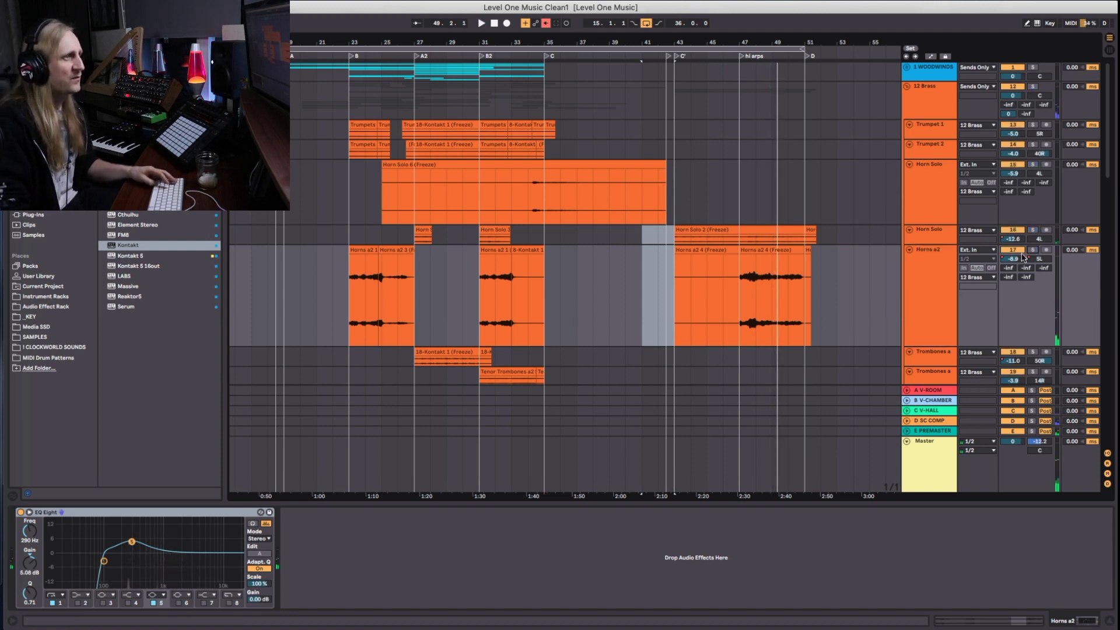
pyautogui.moveTo(930, 345); pyautogui.dragTo(1001, 99)
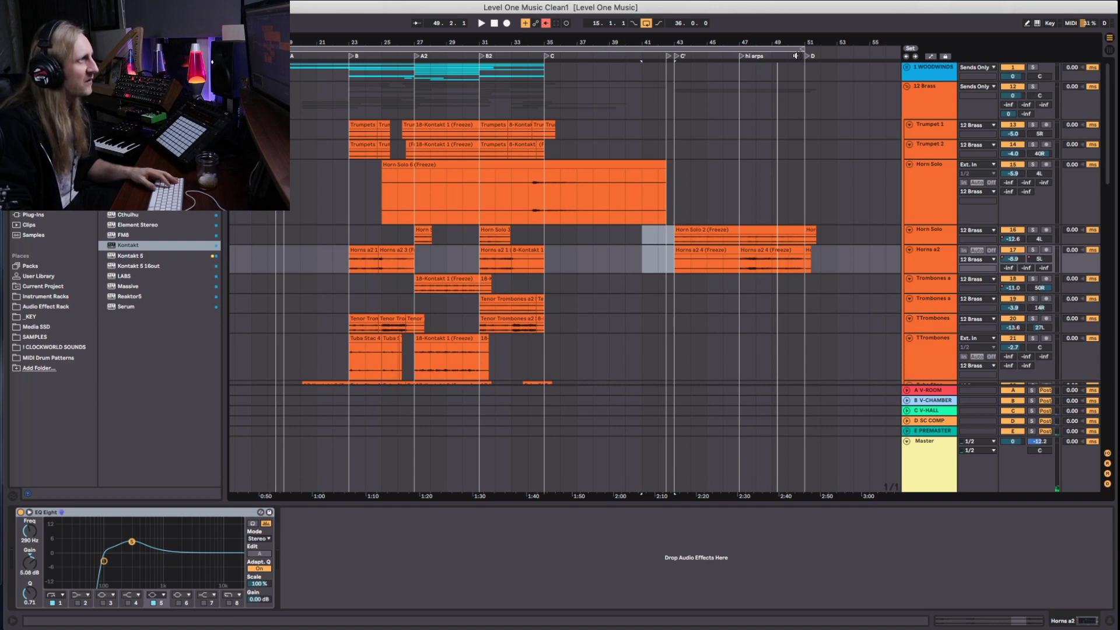
# Unfold the 71 STRINGS group below the keys and choir tracks
pyautogui.scroll(-10, 899, 249)
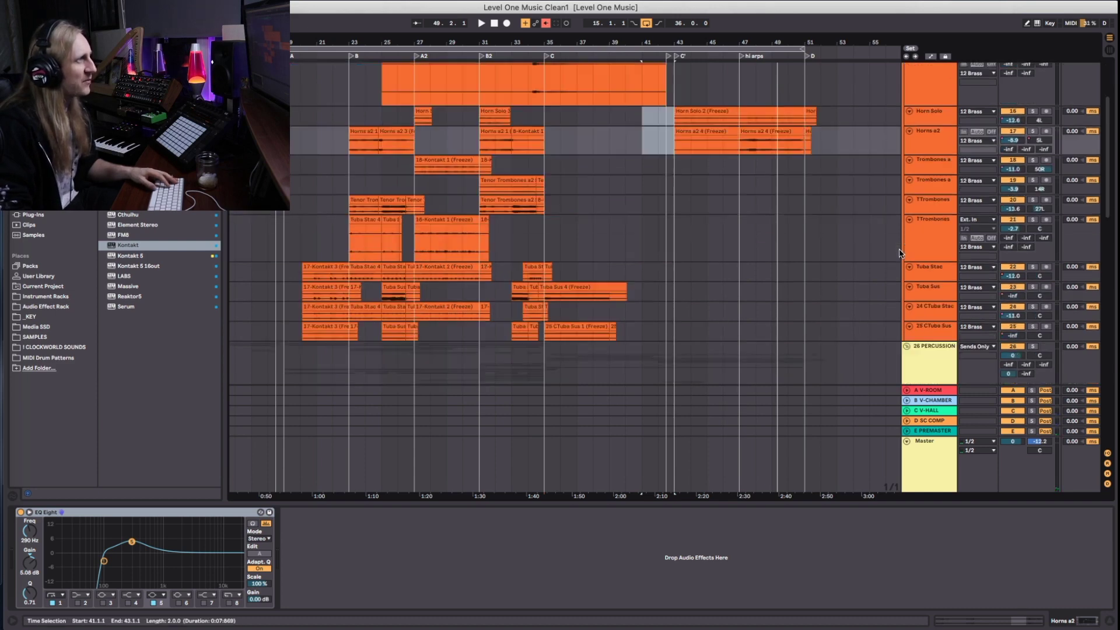
pyautogui.scroll(-10, 939, 304)
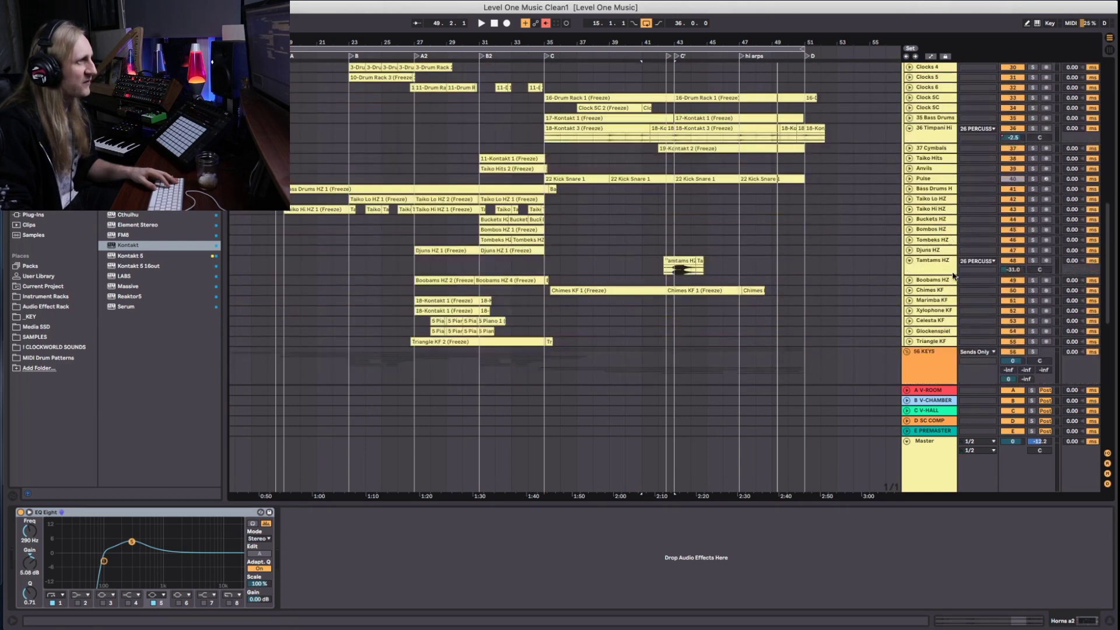
pyautogui.scroll(-2, 1003, 231)
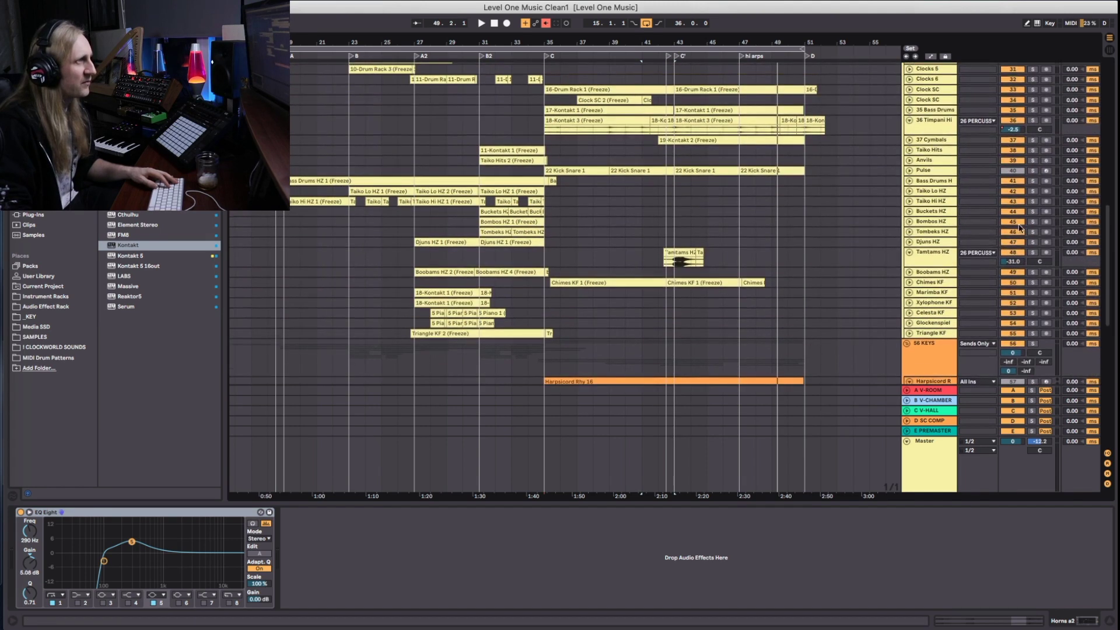
pyautogui.scroll(-7, 954, 245)
pyautogui.scroll(-1, 1003, 203)
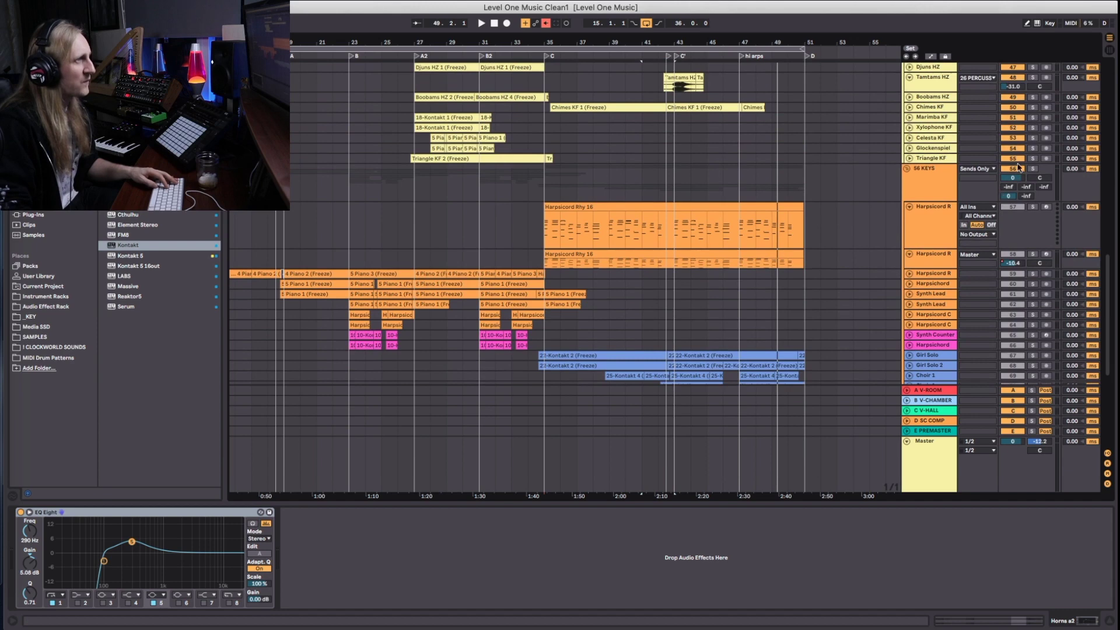
pyautogui.scroll(-10, 924, 244)
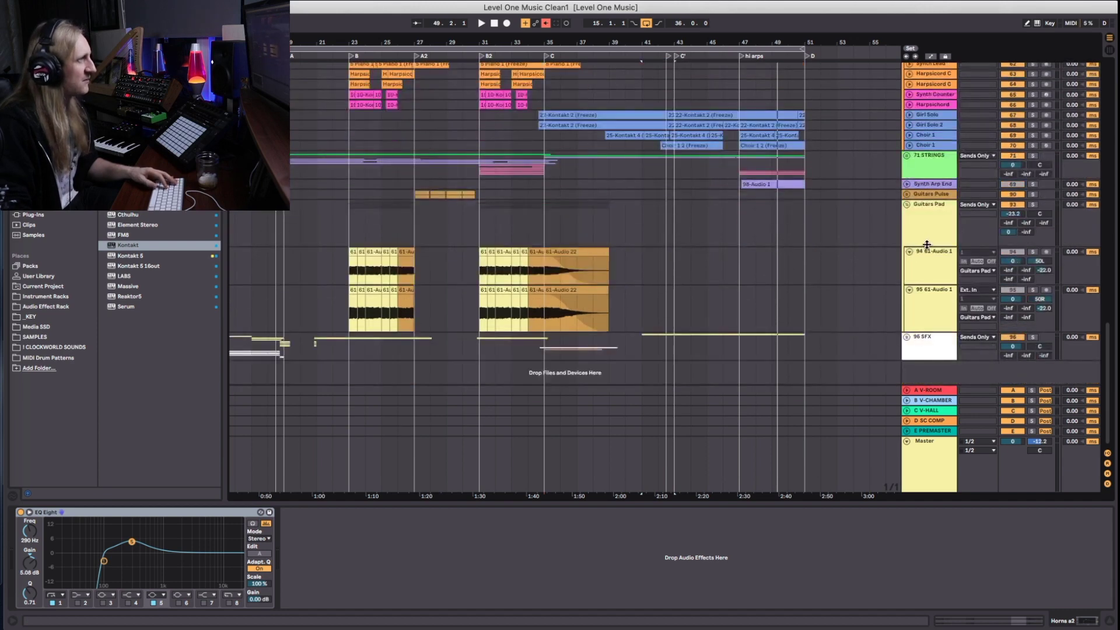
pyautogui.scroll(5, 927, 252)
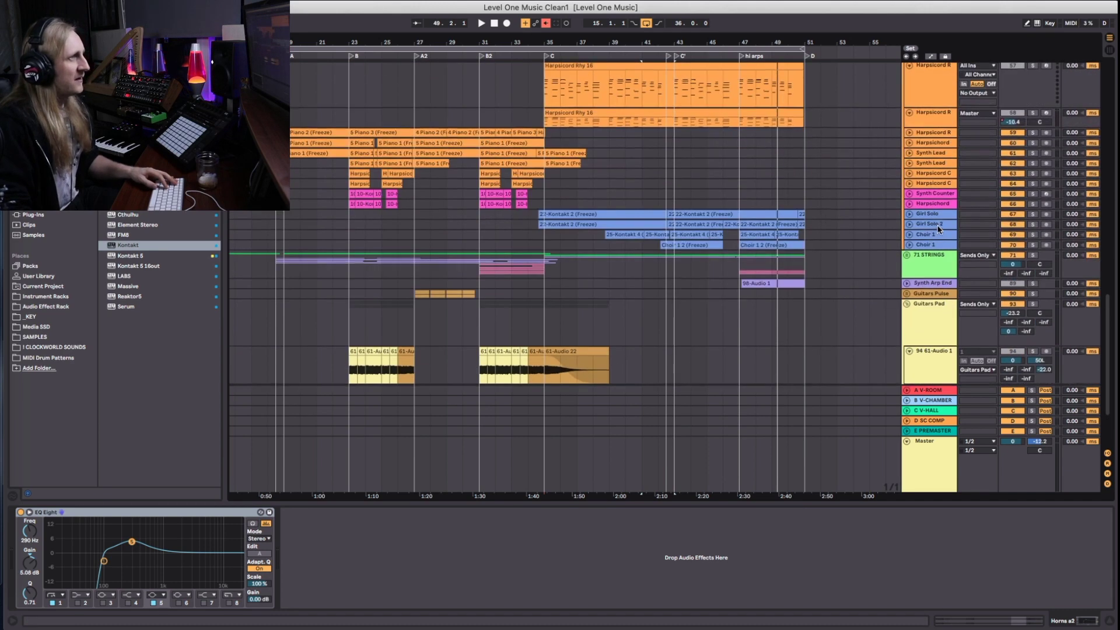
pyautogui.scroll(-1, 910, 263)
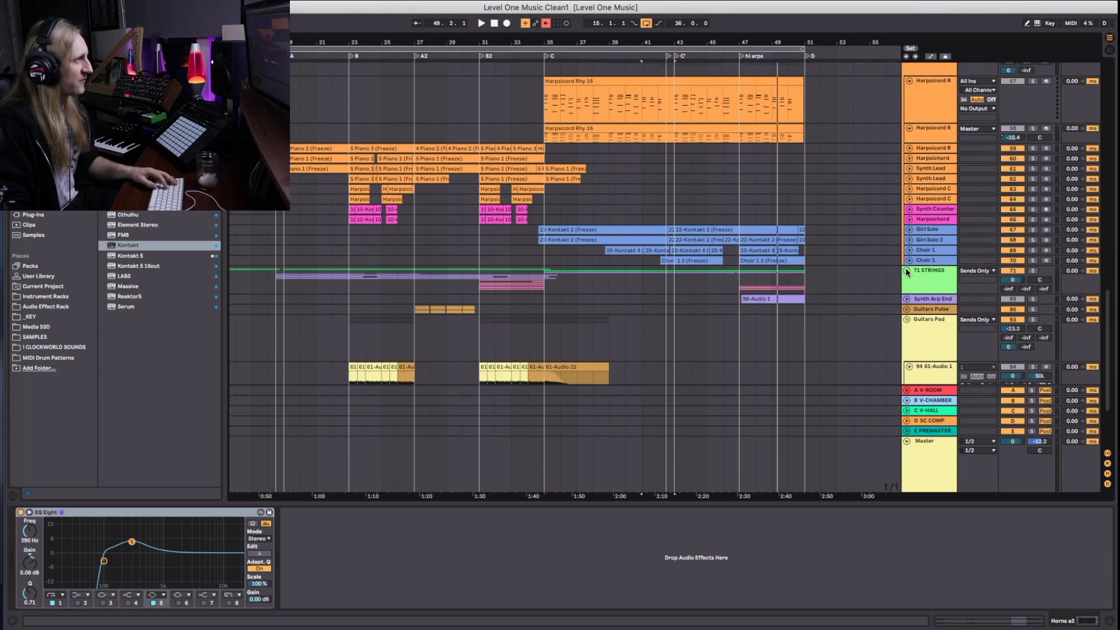
pyautogui.click(908, 271)
# Unfold the pizzicato string ensemble and HZ Strings tracks and the Strings Solo group
pyautogui.scroll(-4, 805, 313)
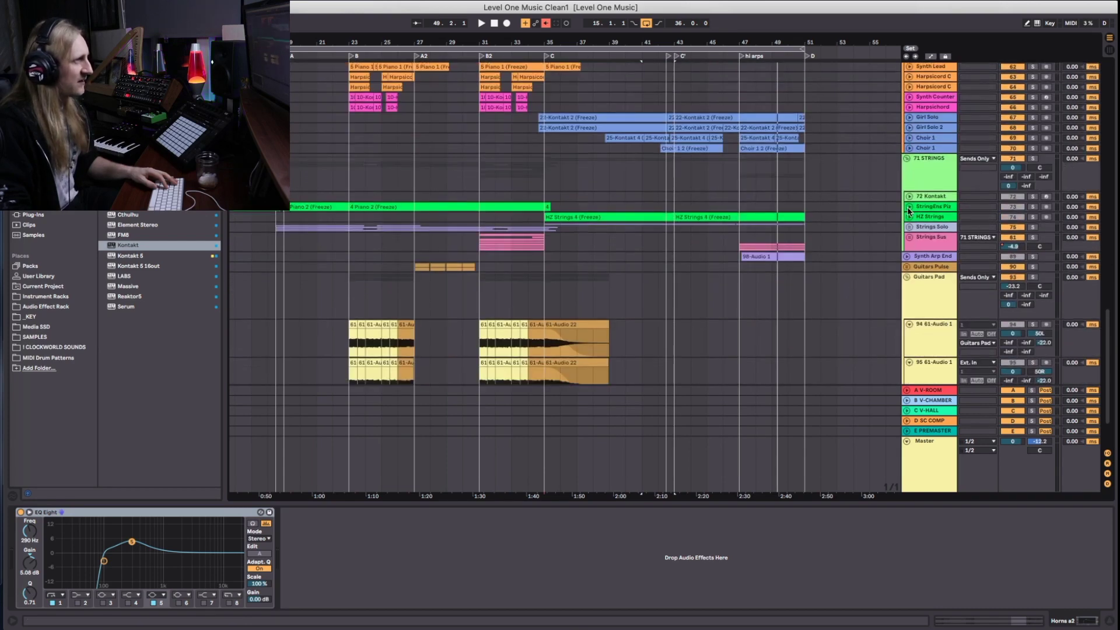
pyautogui.click(908, 206)
pyautogui.click(908, 272)
pyautogui.scroll(-3, 904, 274)
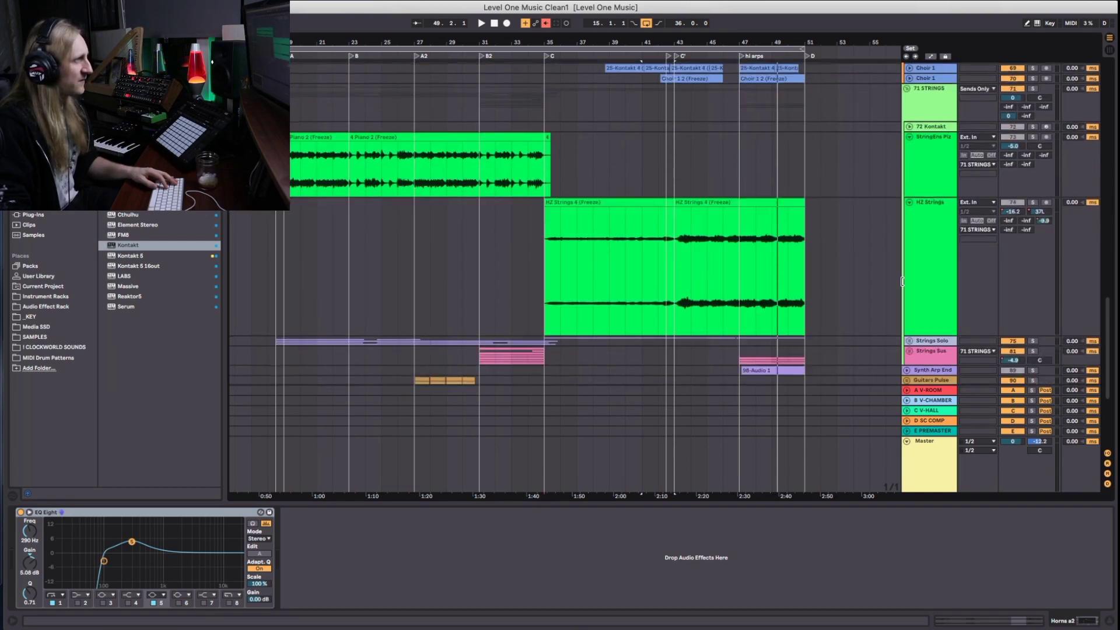
pyautogui.scroll(-2, 904, 277)
pyautogui.click(908, 286)
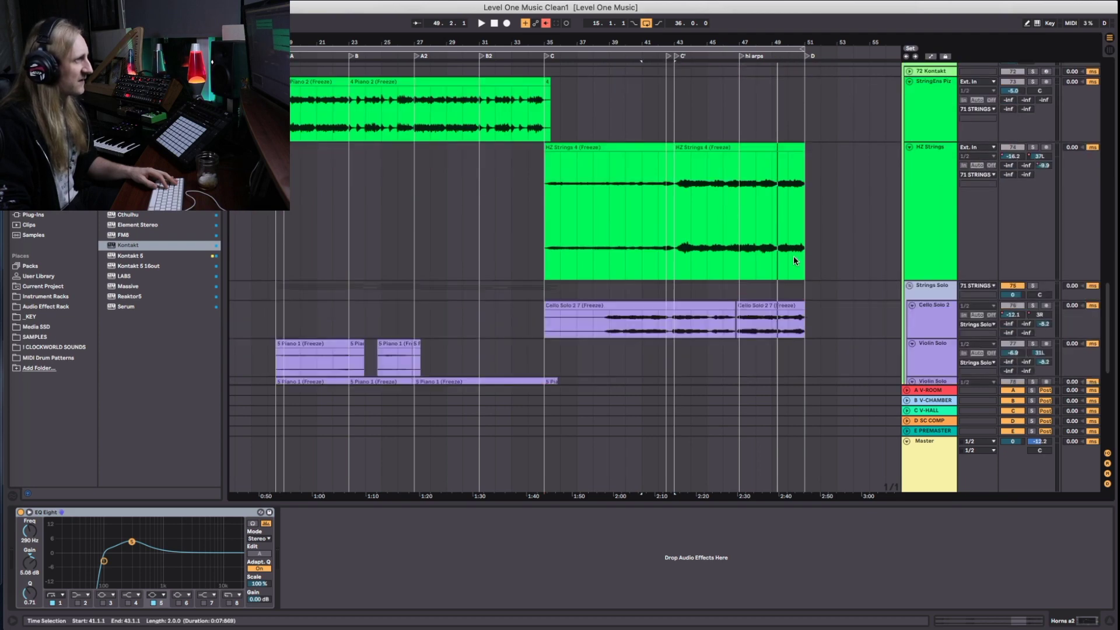
# Unfold the Strings Sus group below the solo string tracks
pyautogui.scroll(-4, 794, 256)
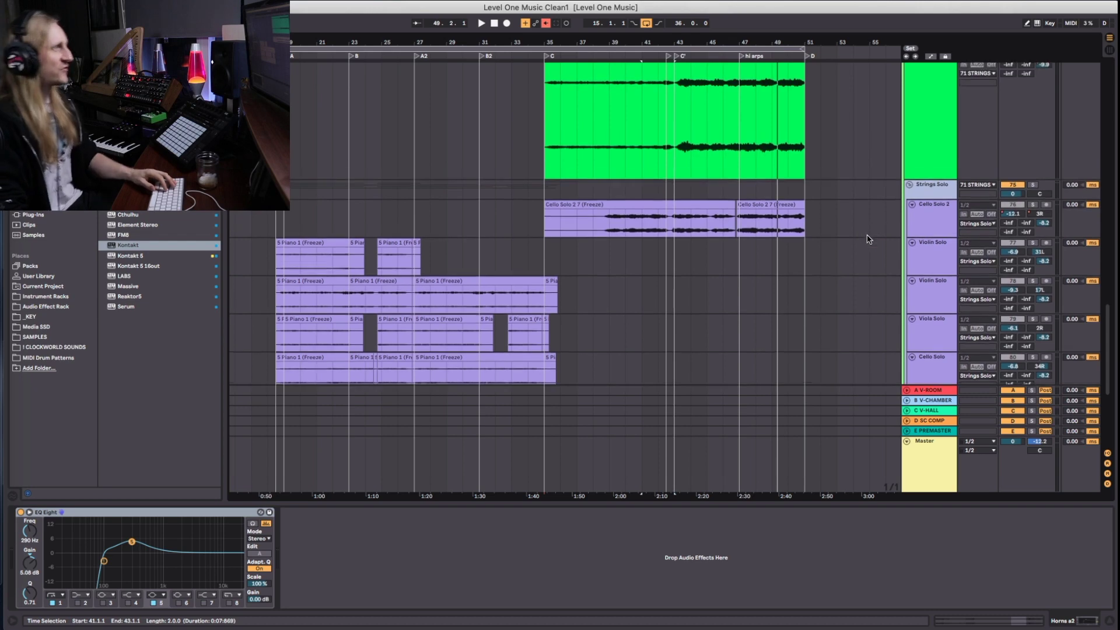
pyautogui.scroll(-4, 851, 233)
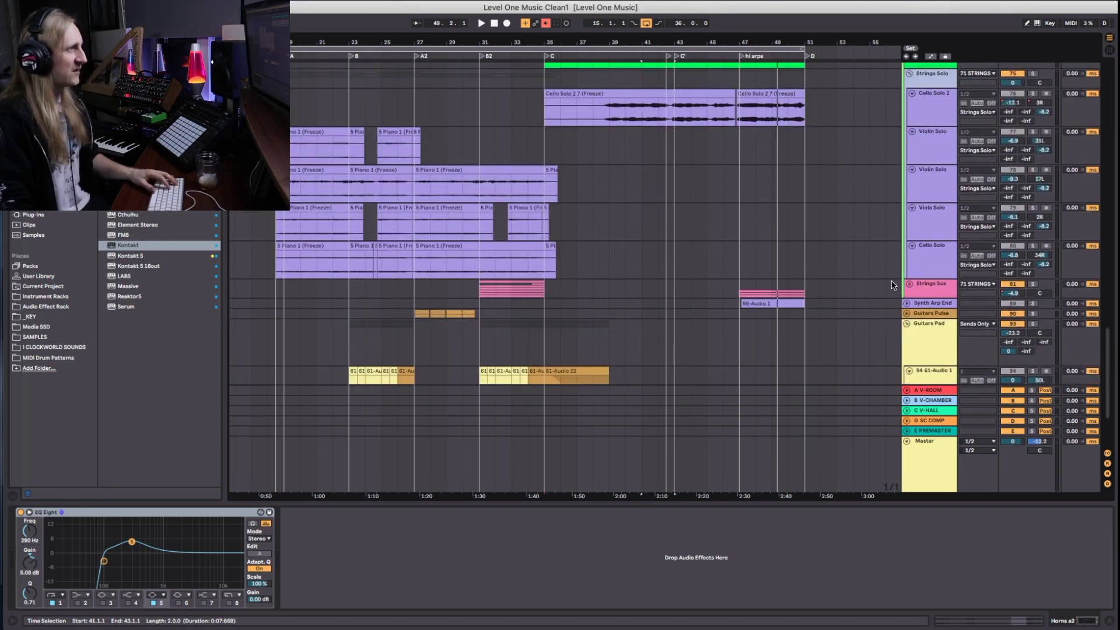
pyautogui.scroll(-3, 829, 269)
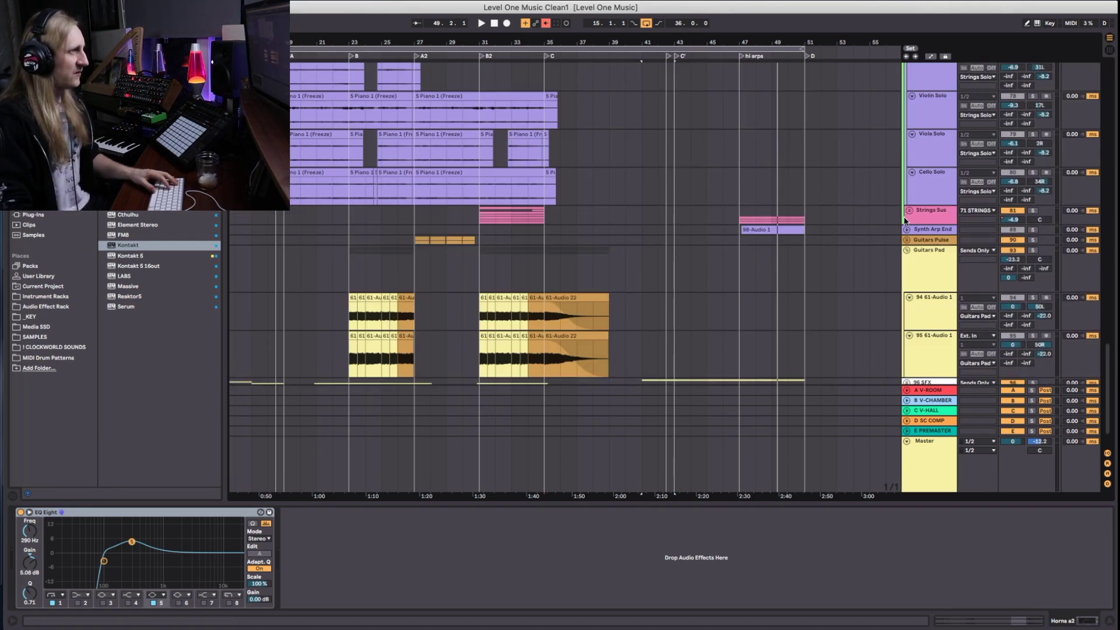
pyautogui.click(909, 210)
# Play the full arrangement from bar 35 and look over the HZ Strings, solo strings and sustained strings tracks
pyautogui.scroll(8, 770, 245)
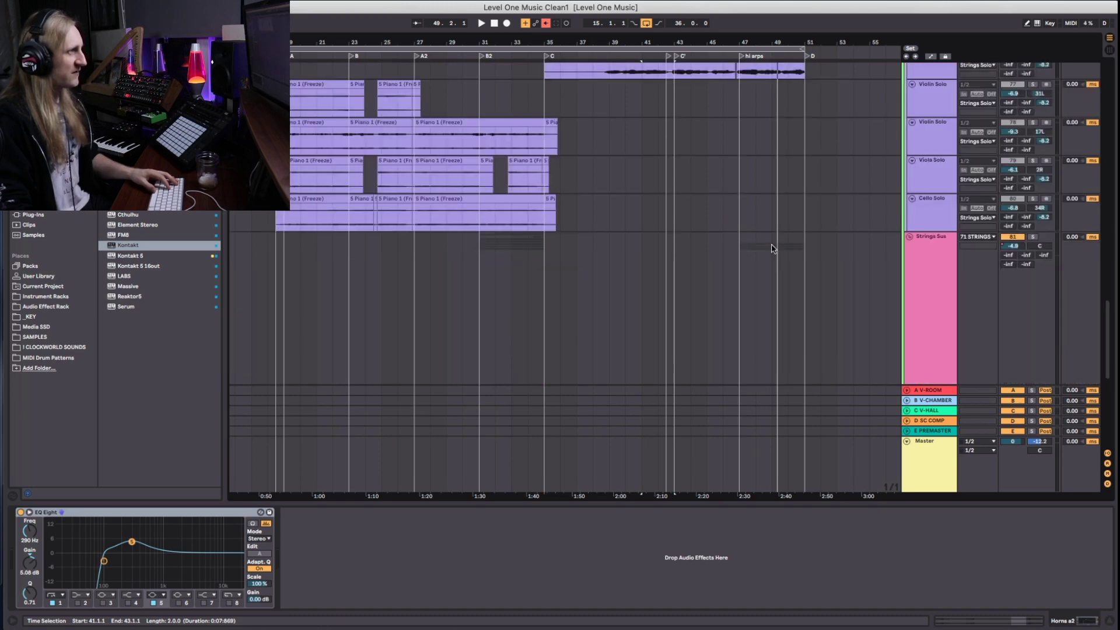
pyautogui.click(593, 156)
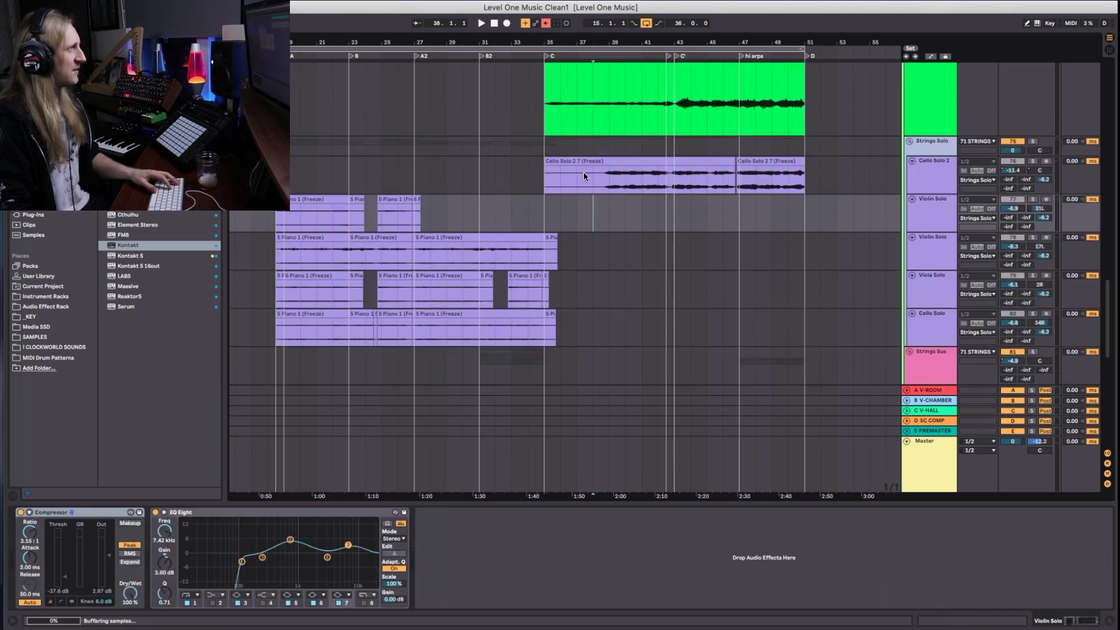
pyautogui.click(549, 160)
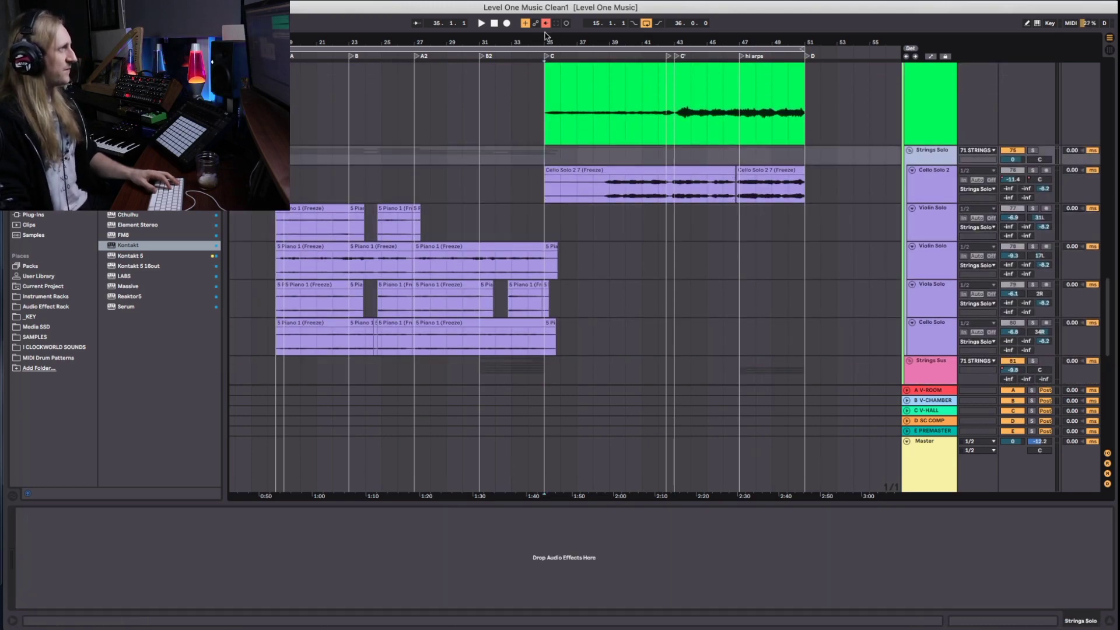
pyautogui.press('space')
pyautogui.scroll(5, 670, 162)
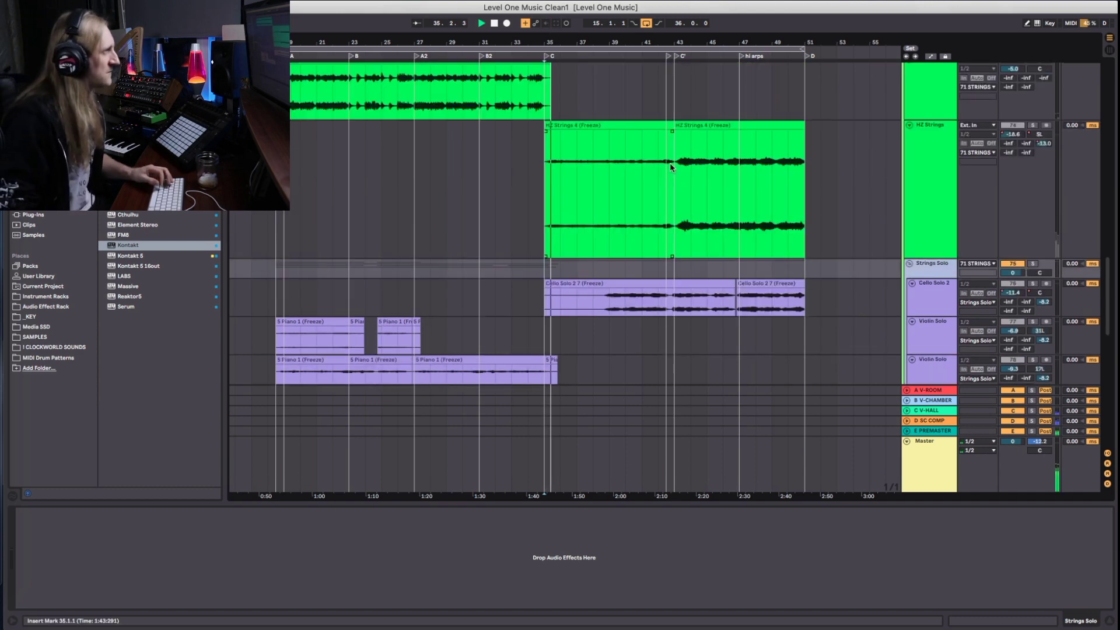
pyautogui.scroll(5, 673, 165)
pyautogui.scroll(-20, 660, 182)
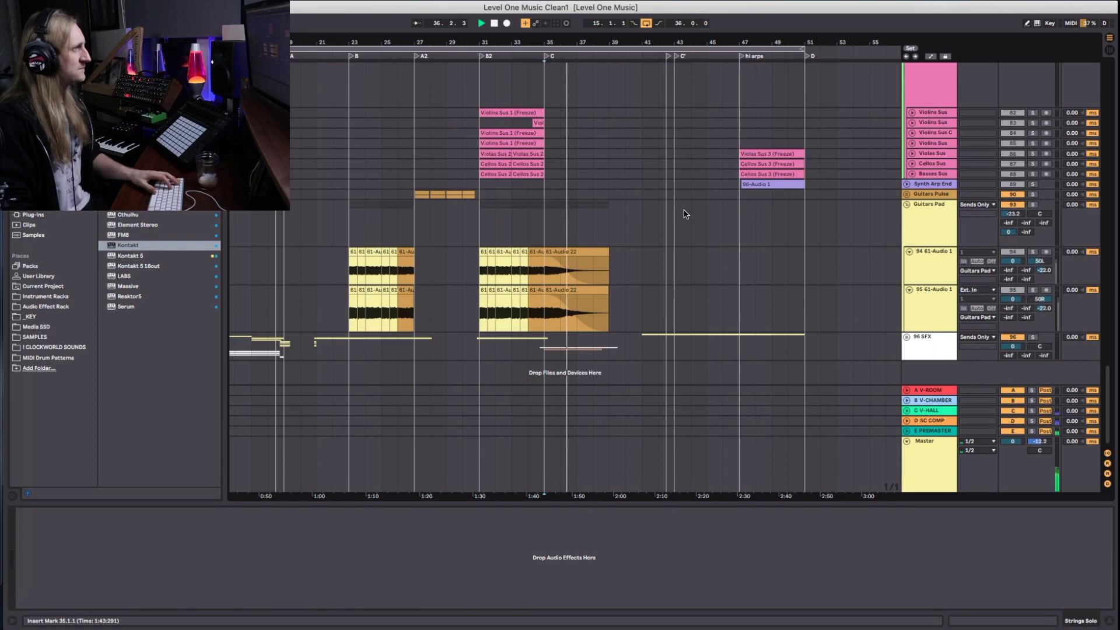
pyautogui.scroll(5, 829, 280)
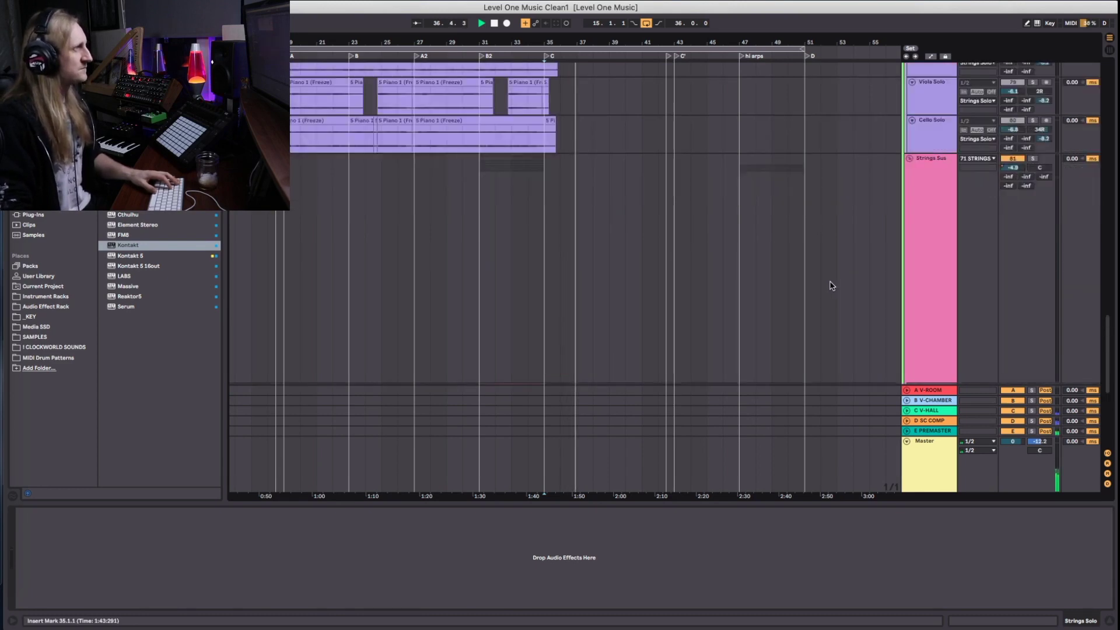
# Set the HZ Strings track volume to -0.7 dB during playback
pyautogui.scroll(5, 816, 268)
pyautogui.scroll(6, 816, 266)
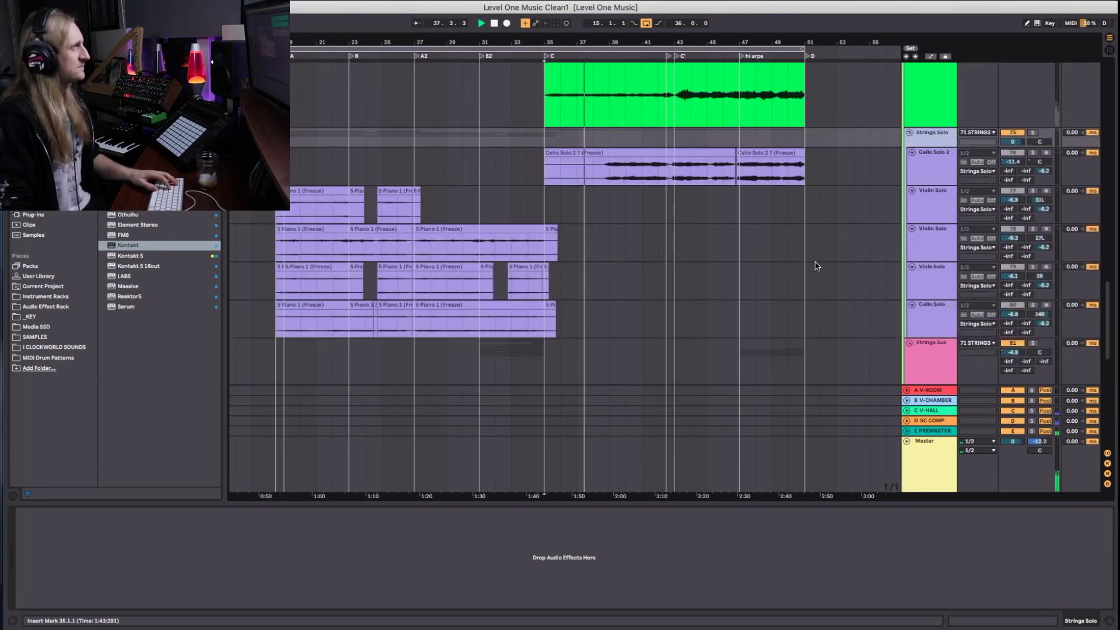
pyautogui.moveTo(1016, 101); pyautogui.dragTo(1016, 82)
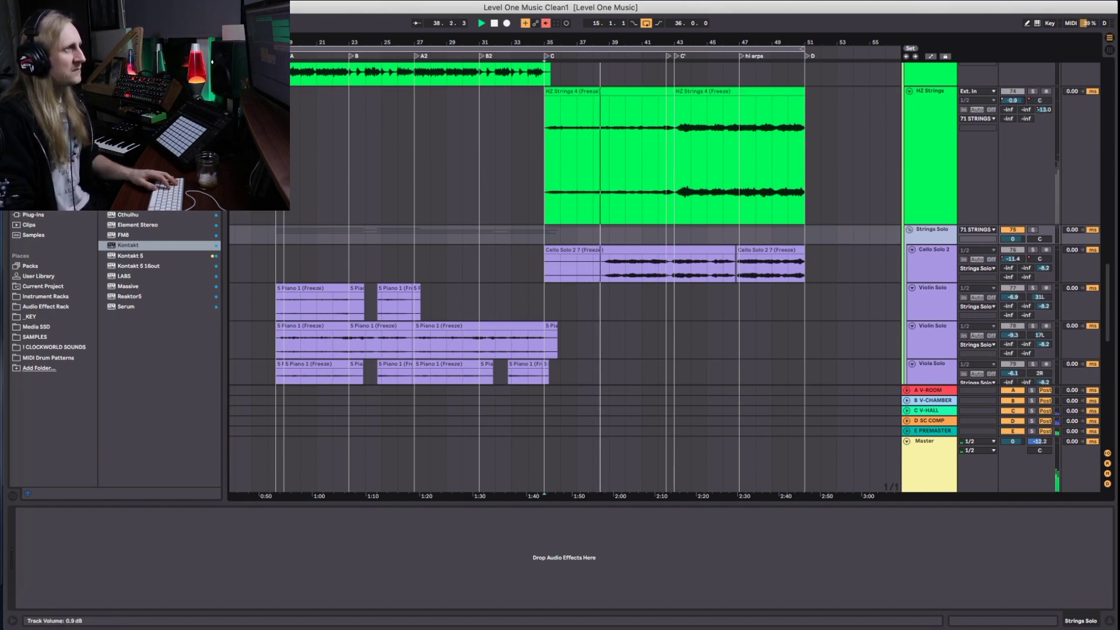
# Play the soloed 71 STRINGS group with the keys and add the second Harpsicord R track, number 58, to the solo
pyautogui.scroll(5, 994, 250)
pyautogui.scroll(-1, 995, 250)
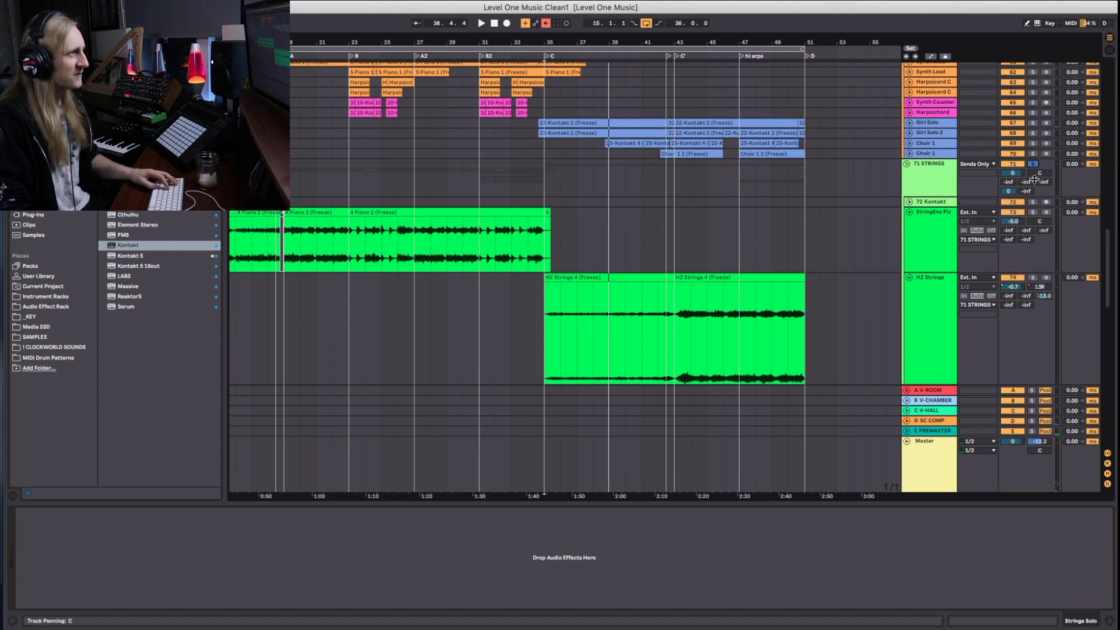
pyautogui.press('space')
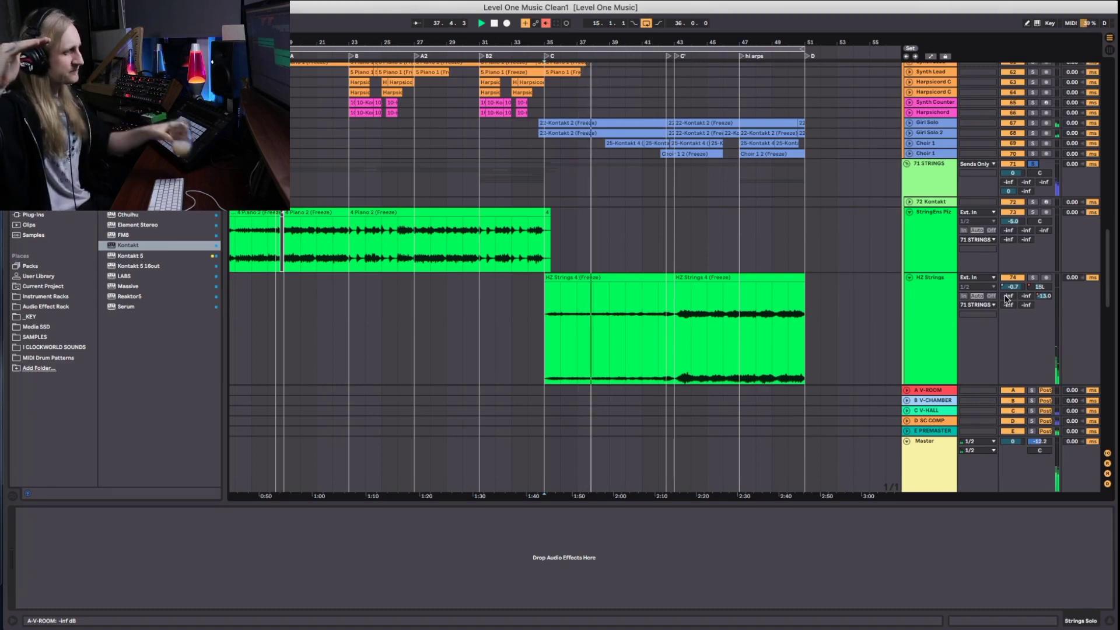
pyautogui.scroll(5, 1041, 191)
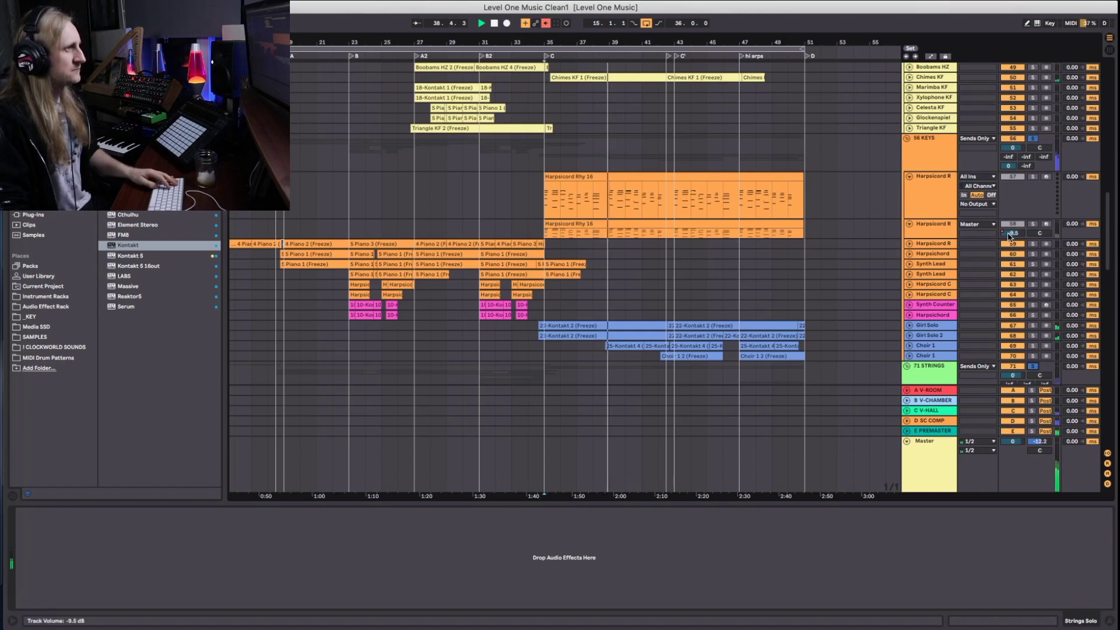
pyautogui.click(1032, 224)
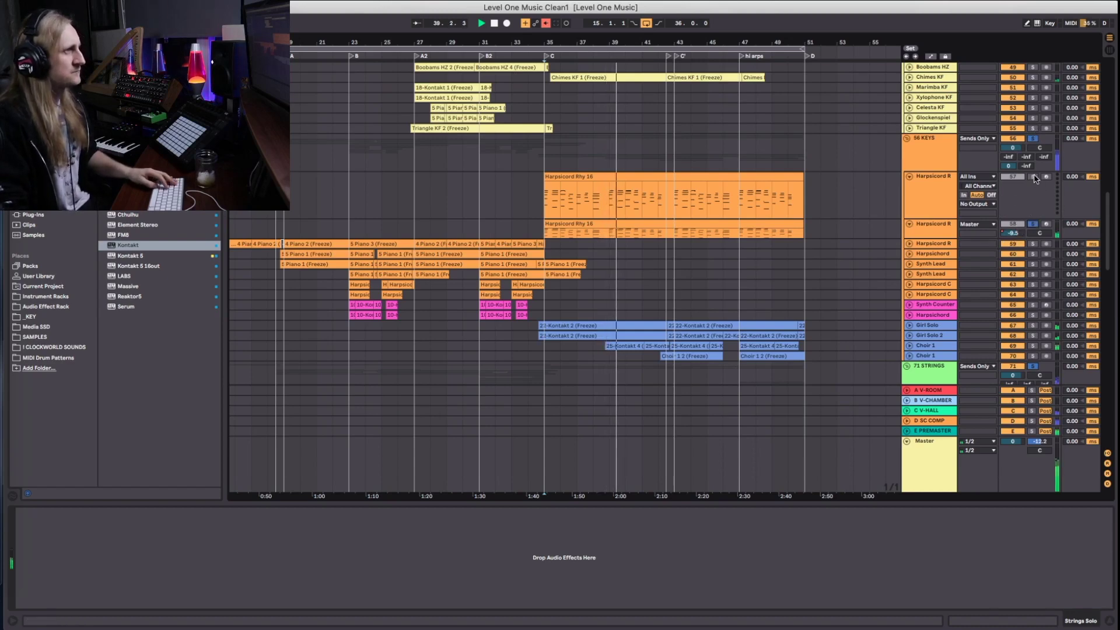
# Raise the Cello Solo 2 track volume to -7.7 dB in the Strings Solo group
pyautogui.scroll(-10, 724, 274)
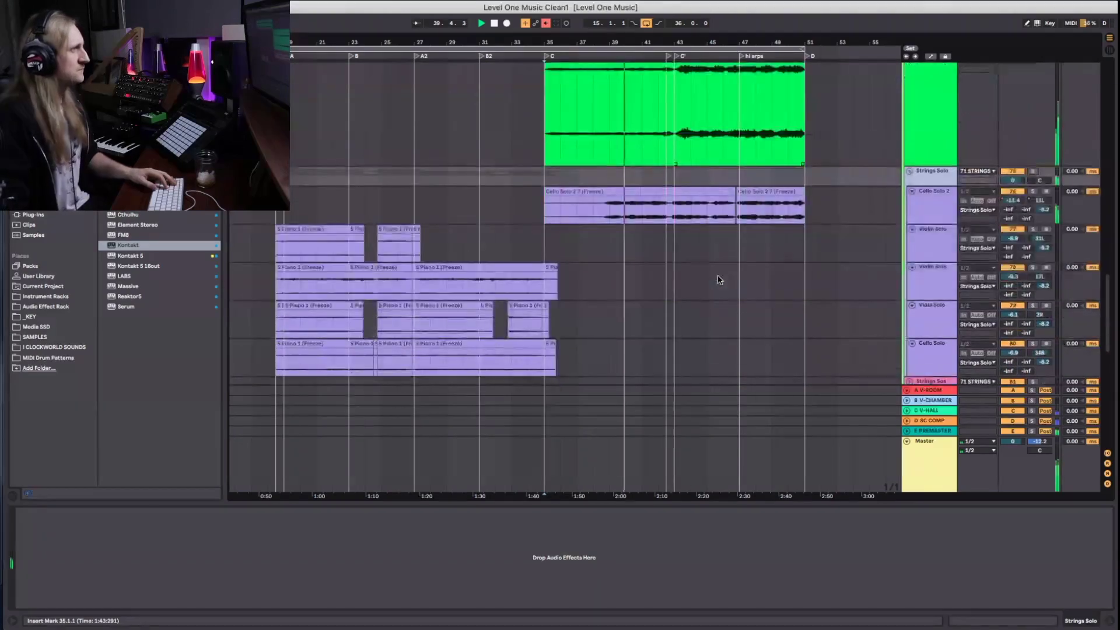
pyautogui.scroll(2, 944, 216)
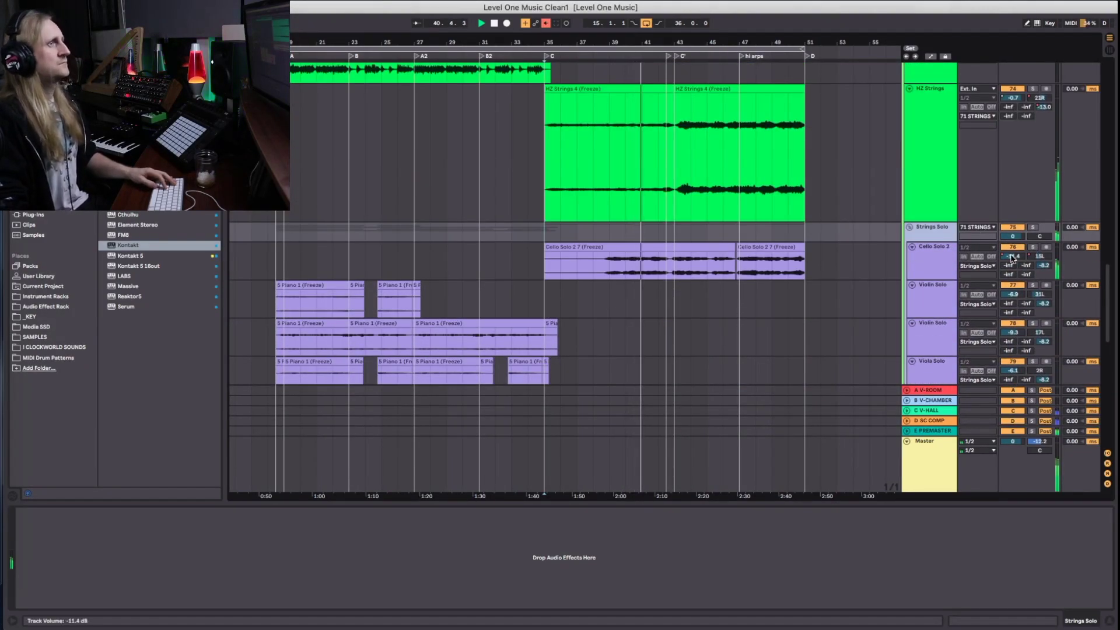
pyautogui.moveTo(1013, 255); pyautogui.dragTo(1014, 245)
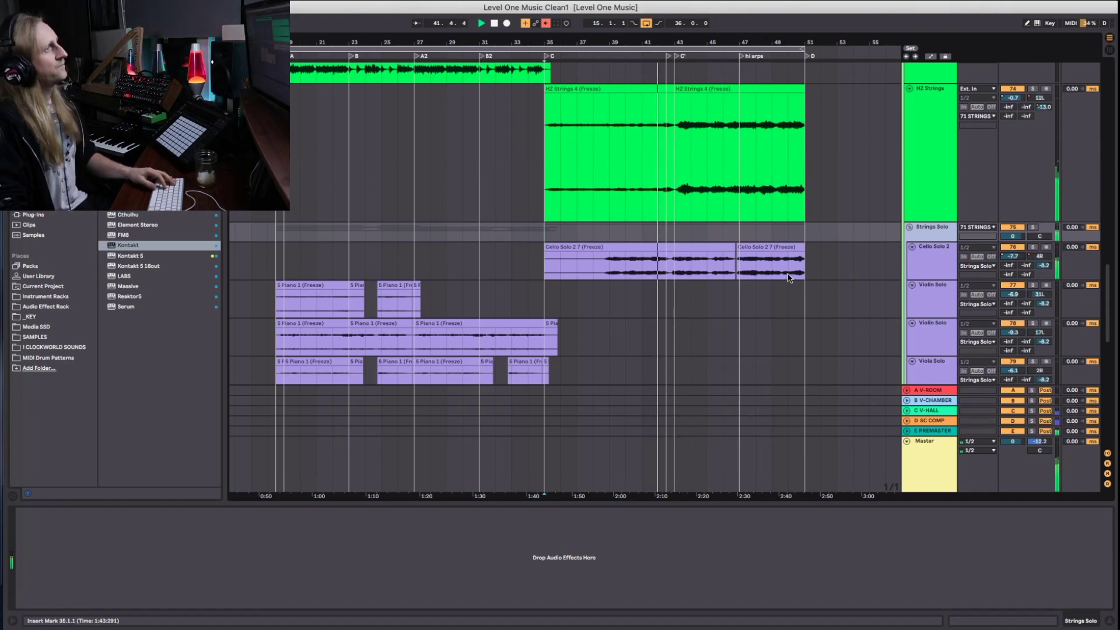
# Look over the solo strings, sustained strings and guitar tracks during playback, ending with HZ Strings selected and playback stopped
pyautogui.scroll(-4, 790, 268)
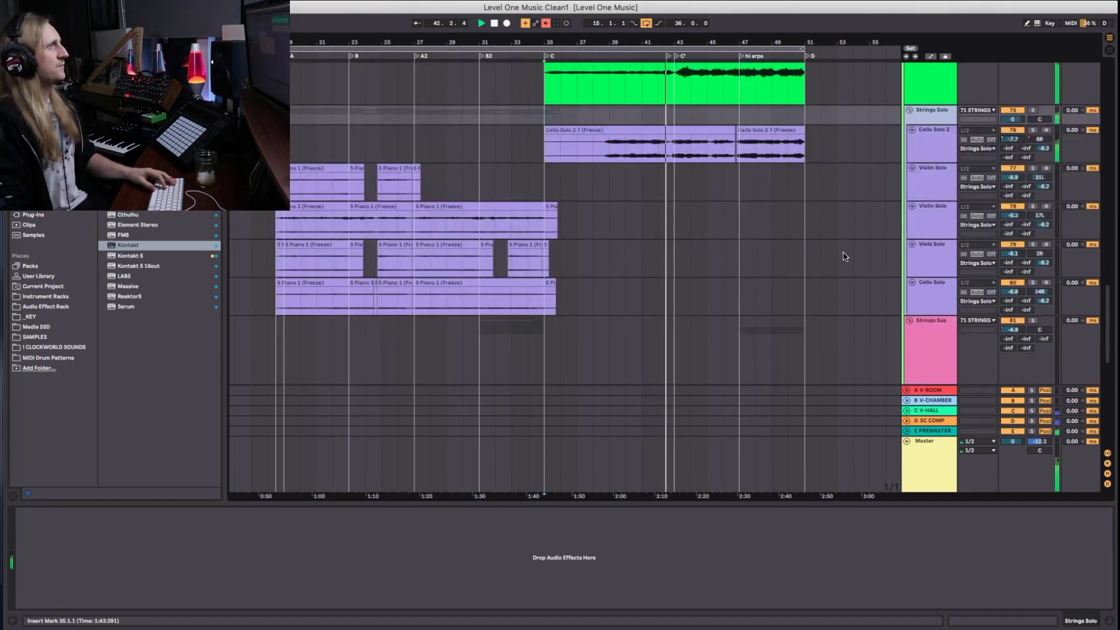
pyautogui.scroll(1, 848, 191)
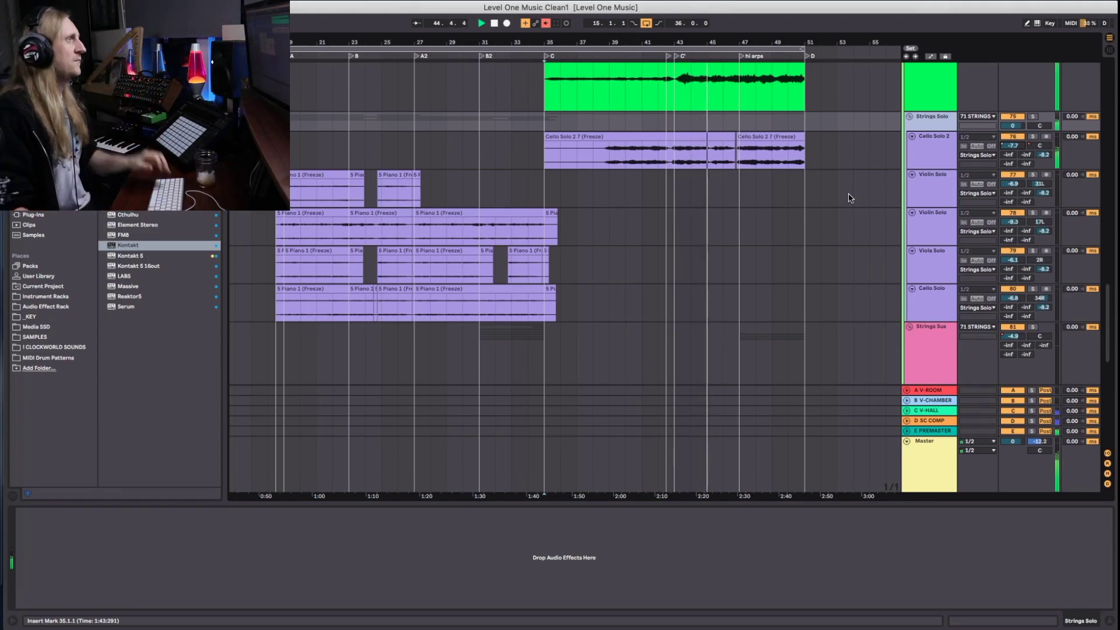
pyautogui.scroll(-10, 829, 190)
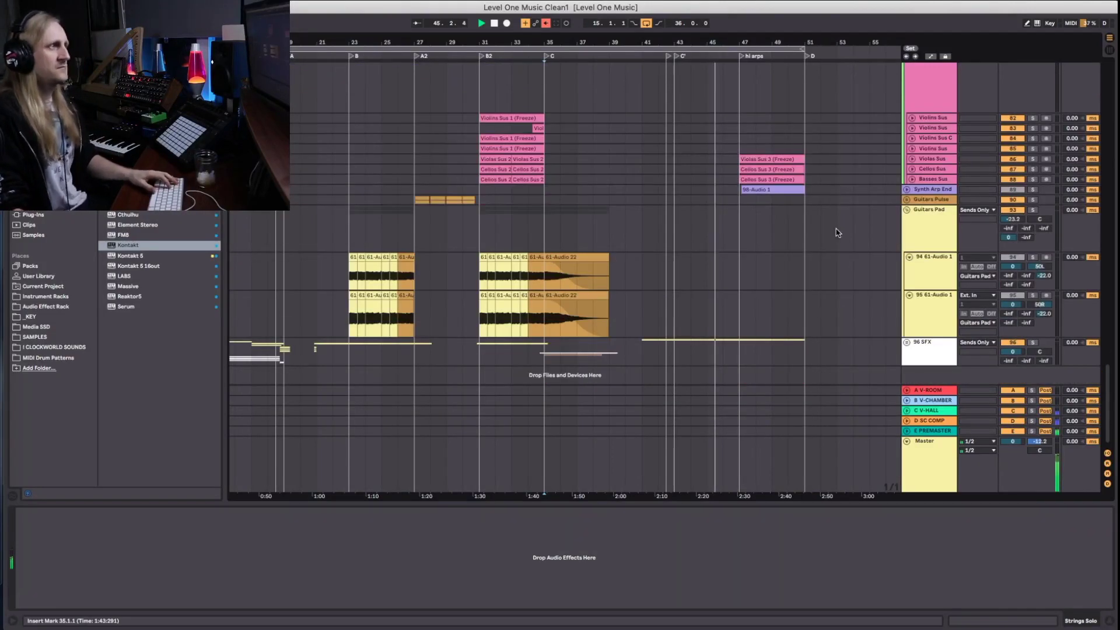
pyautogui.scroll(4, 838, 231)
pyautogui.scroll(-10, 839, 231)
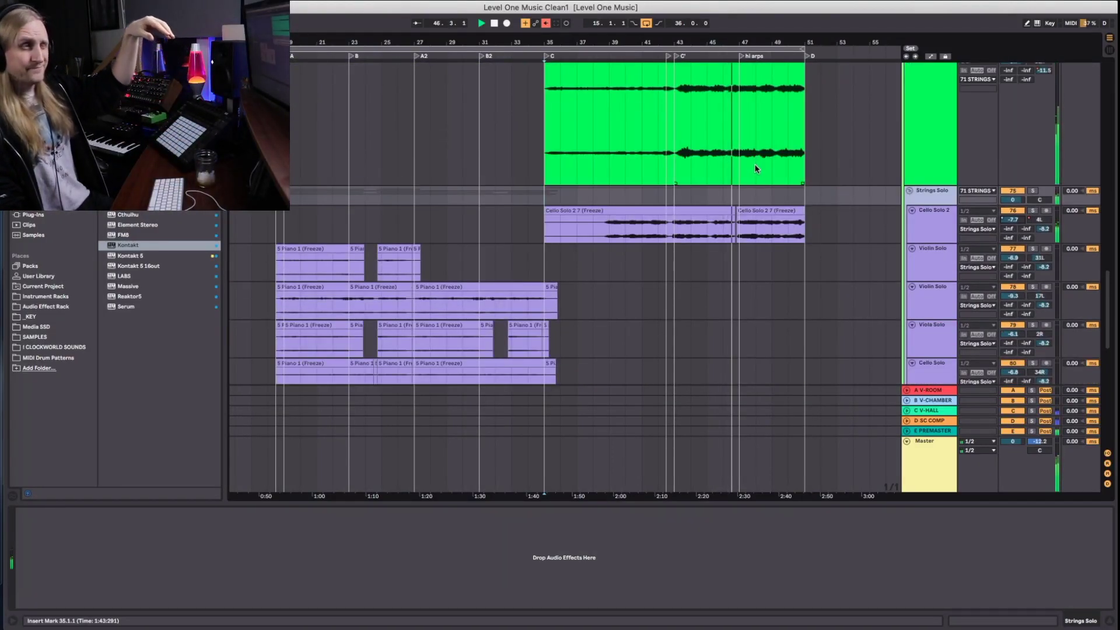
pyautogui.scroll(5, 776, 197)
pyautogui.click(923, 199)
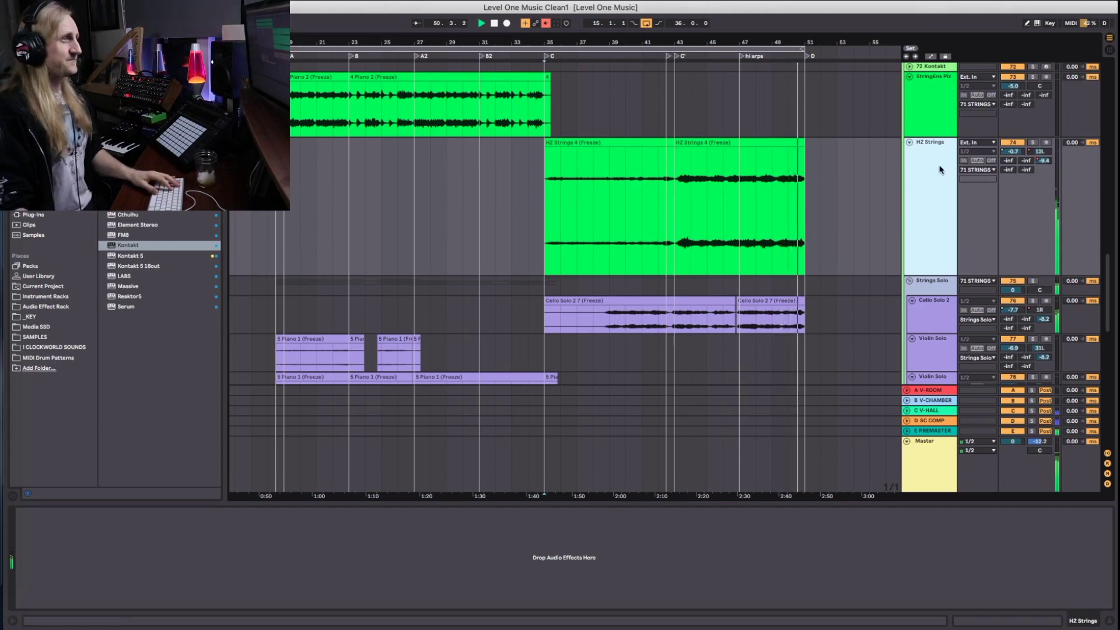
pyautogui.press('space')
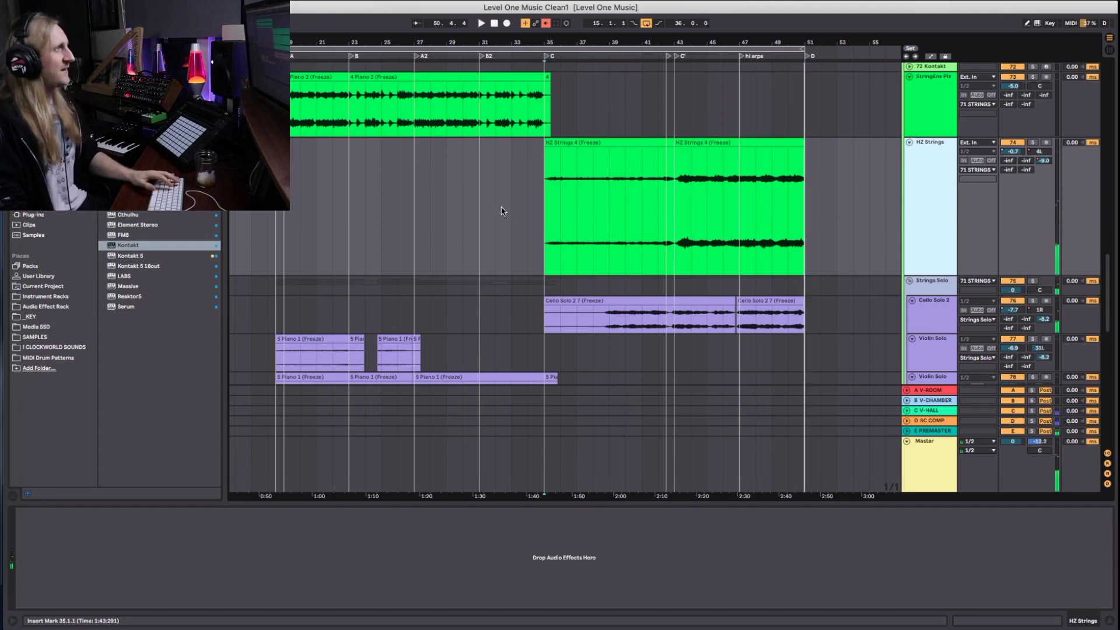
# Select the HZ Strings passage from bar 43 to bar 51
pyautogui.moveTo(680, 194); pyautogui.dragTo(805, 193)
pyautogui.click(677, 195)
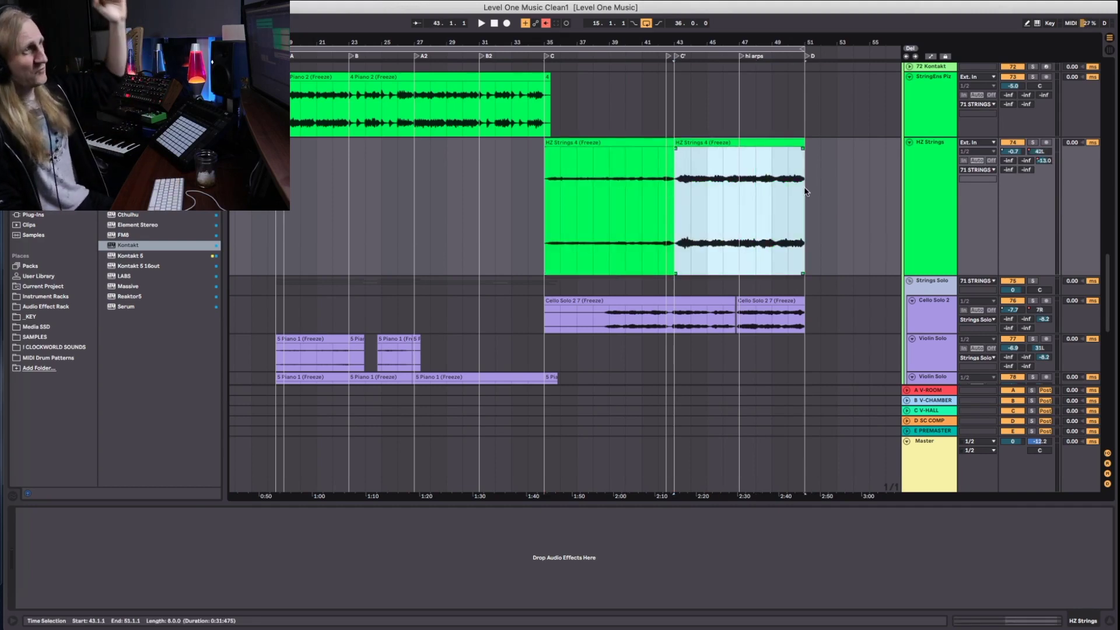
pyautogui.scroll(-2, 773, 181)
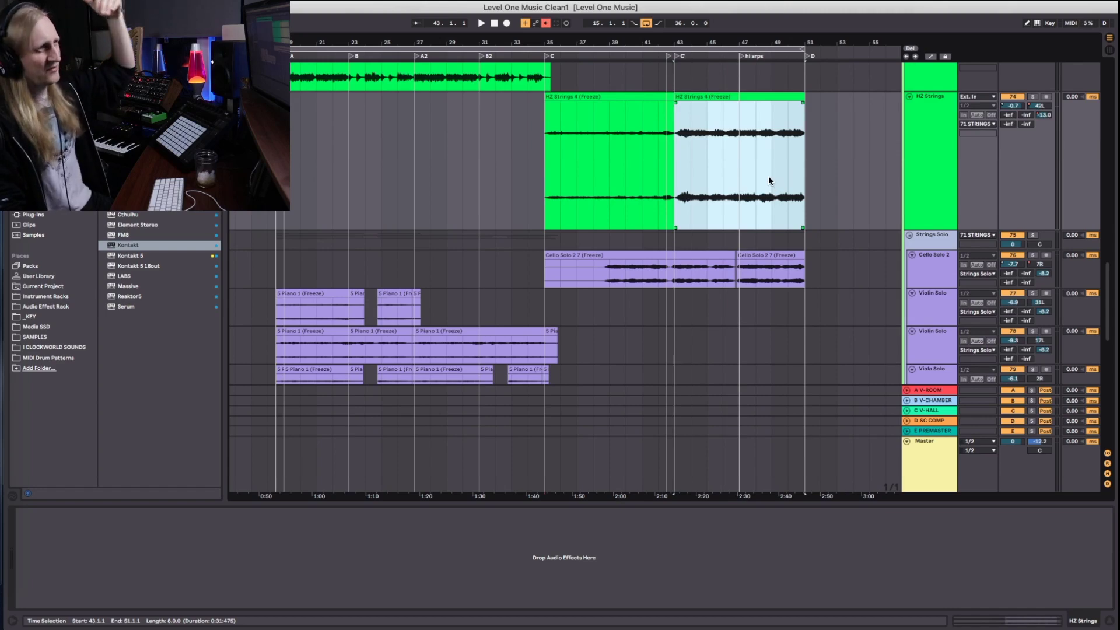
# Play the soloed Strings Sus group from bar 47 and raise its volume to 3.2 dB
pyautogui.scroll(-10, 768, 181)
pyautogui.scroll(2, 832, 202)
pyautogui.scroll(-3, 904, 151)
pyautogui.scroll(5, 1004, 128)
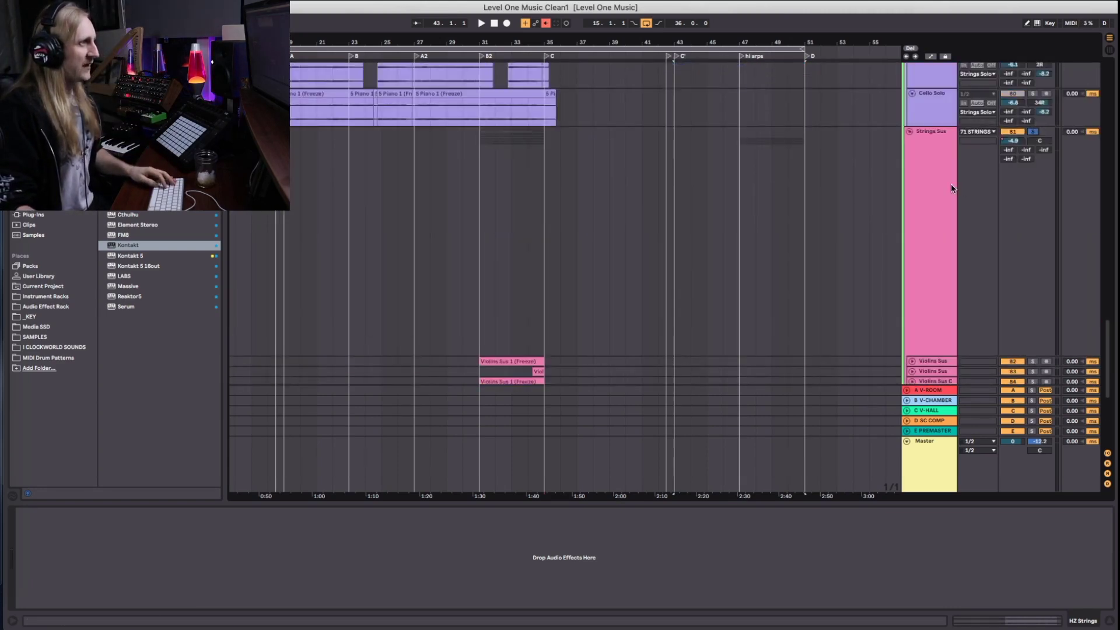
pyautogui.scroll(-5, 951, 188)
pyautogui.click(739, 252)
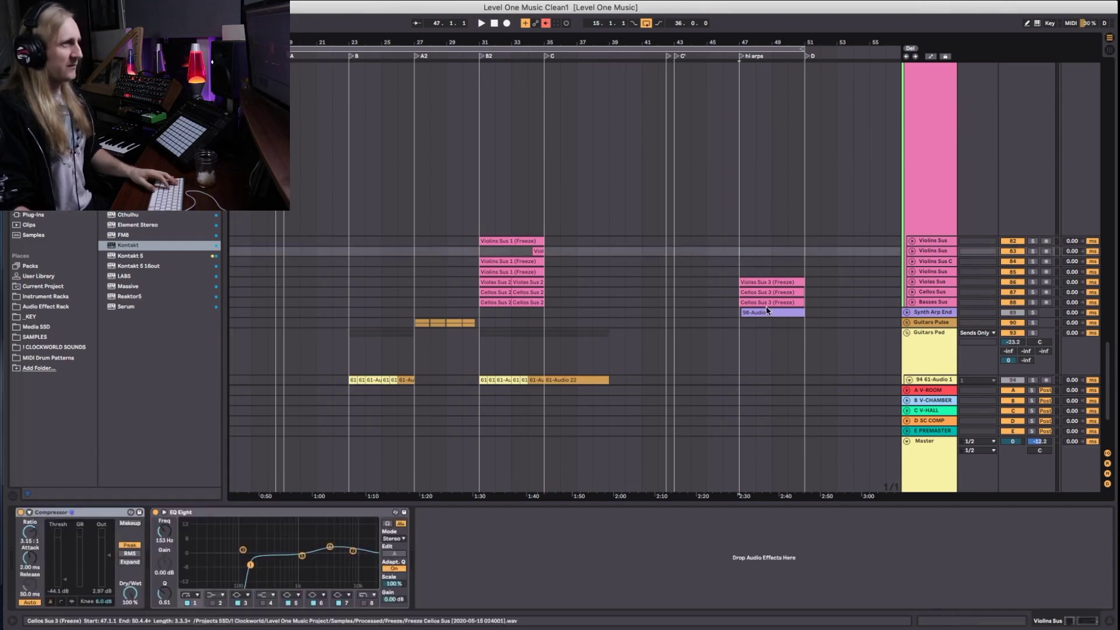
pyautogui.press('space')
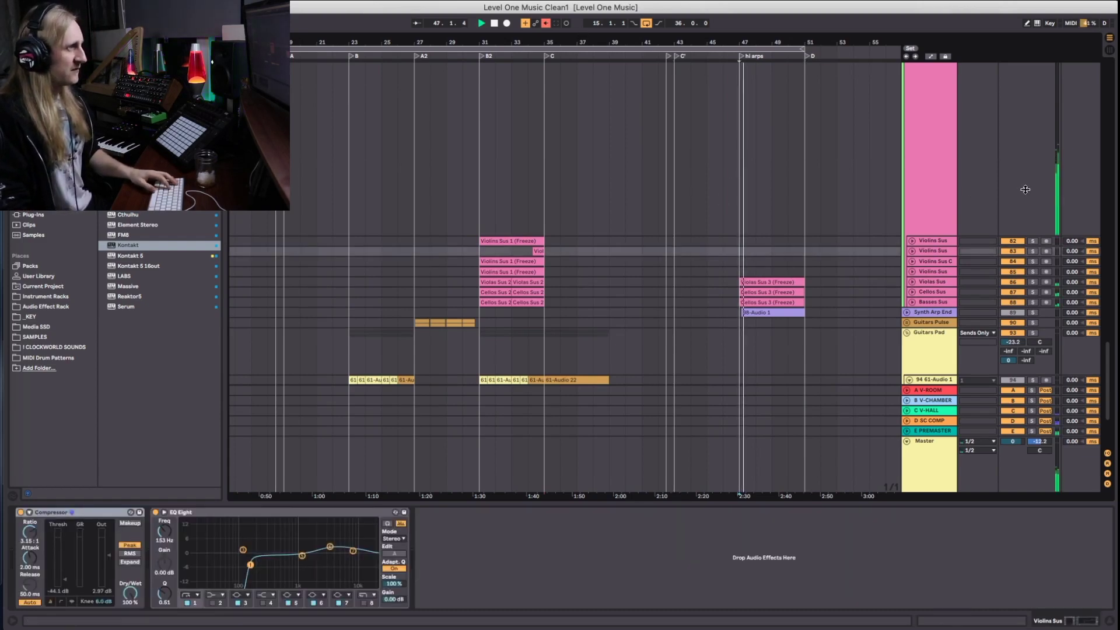
pyautogui.scroll(6, 1023, 183)
pyautogui.moveTo(1013, 215); pyautogui.dragTo(1013, 192)
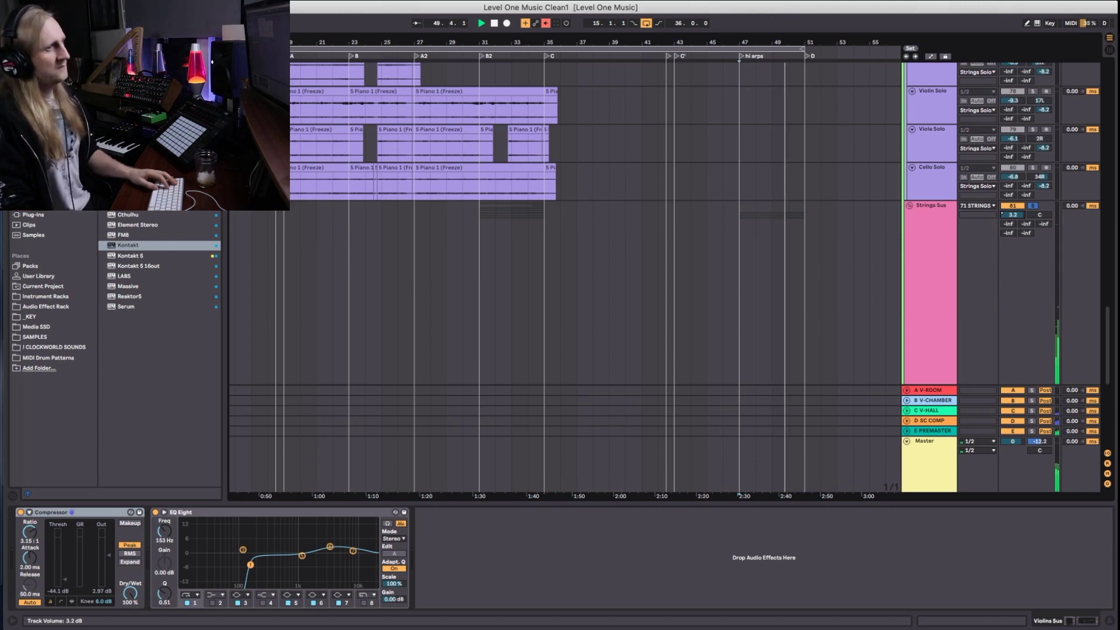
# Unfold the Synth Arp End track, solo it and enlarge its height to show the waveform
pyautogui.scroll(-5, 862, 253)
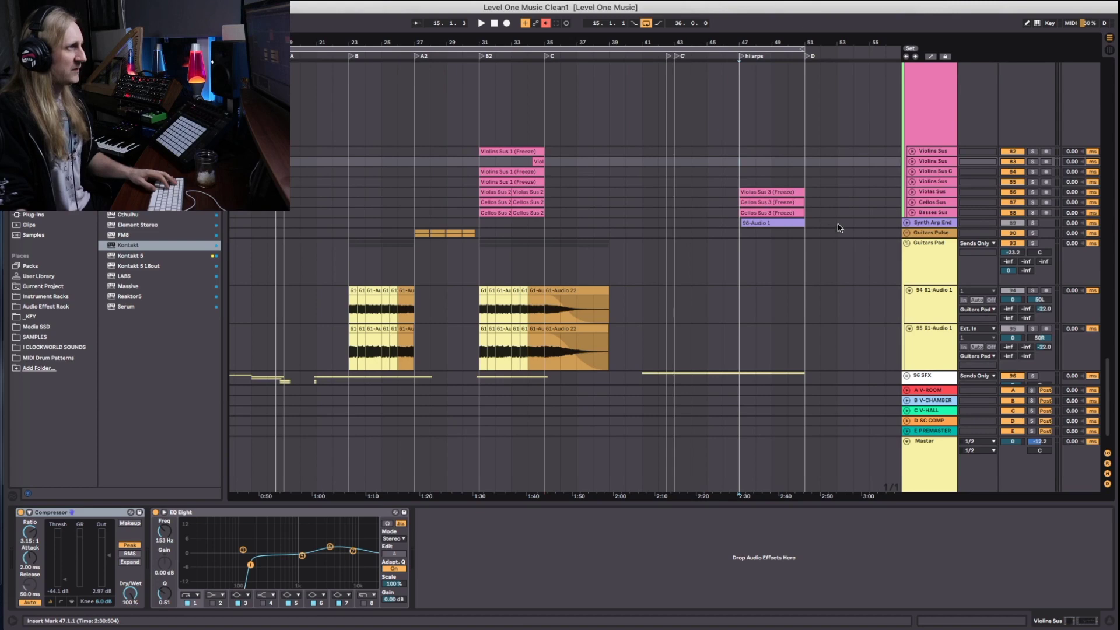
pyautogui.click(906, 223)
pyautogui.scroll(-3, 771, 267)
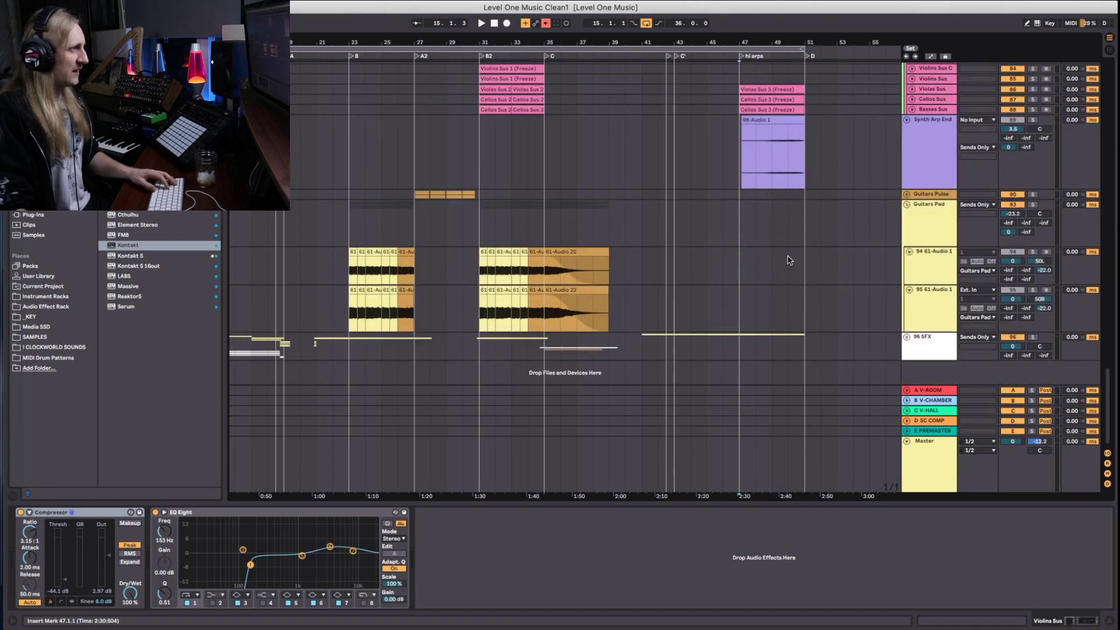
pyautogui.scroll(2, 978, 131)
pyautogui.click(934, 181)
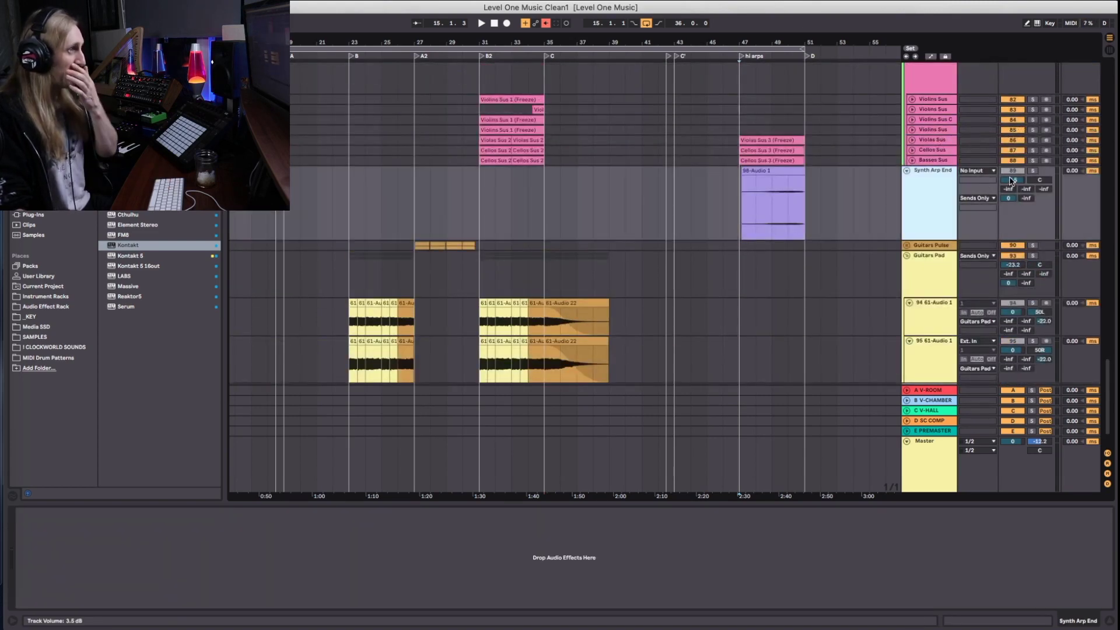
pyautogui.click(1032, 171)
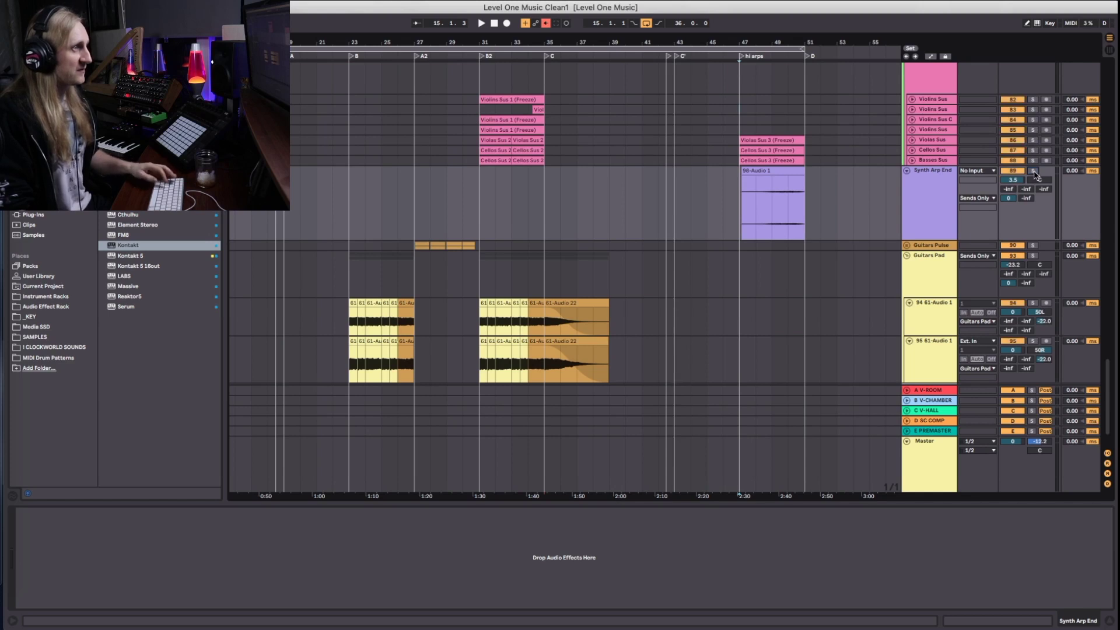
pyautogui.moveTo(942, 239); pyautogui.dragTo(942, 357)
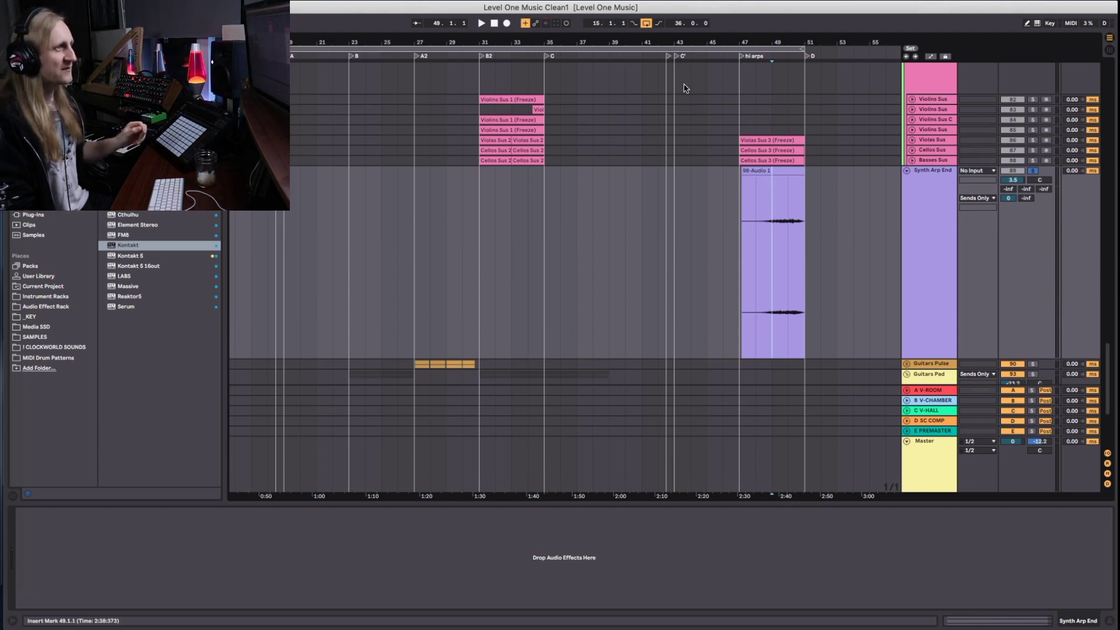
# Play the Synth Arp End clip from bar 48 and set the track volume to 0 dB
pyautogui.click(773, 187)
pyautogui.click(771, 201)
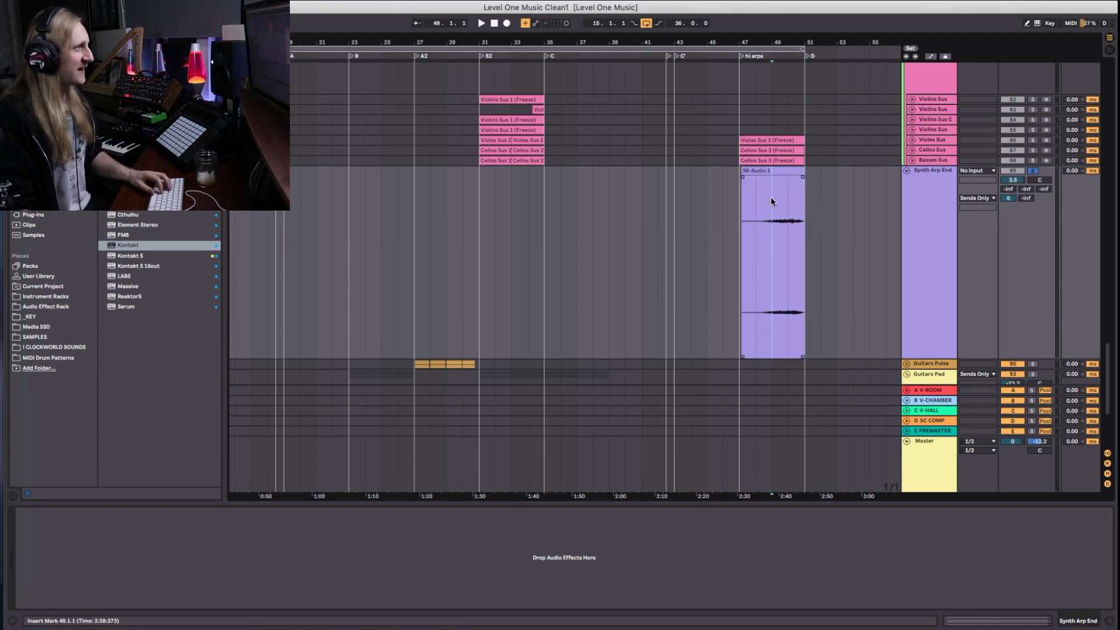
pyautogui.click(756, 210)
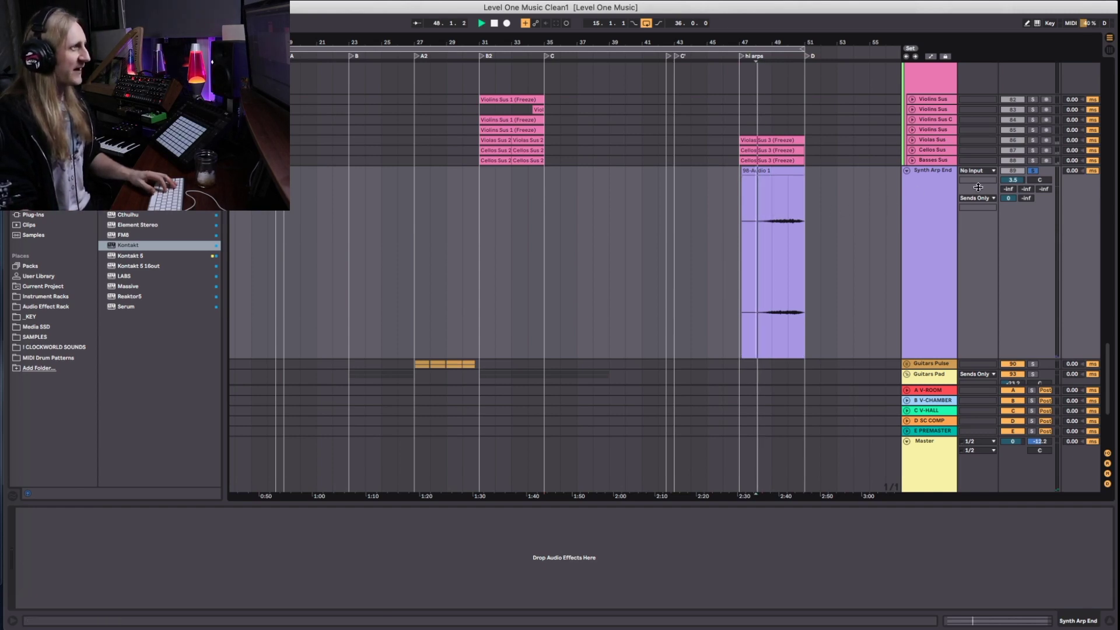
pyautogui.moveTo(1013, 179); pyautogui.dragTo(1017, 165)
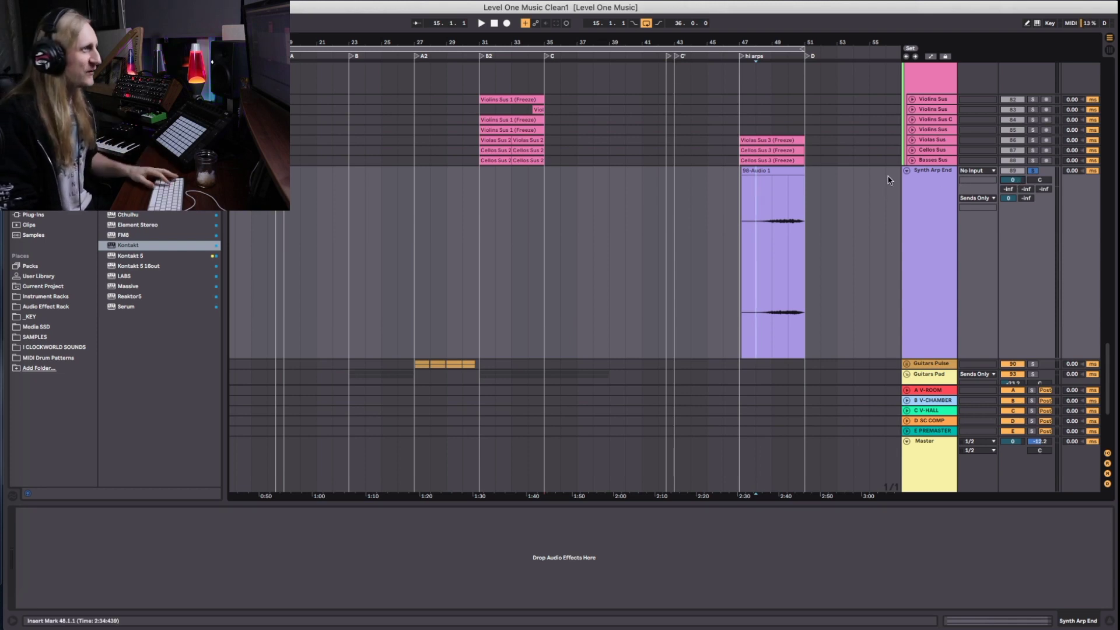
# Fold all the tracks and groups at once, and unfold only the 96 SFX group
pyautogui.keyDown('alt'); pyautogui.click(905, 170); pyautogui.keyUp('alt')
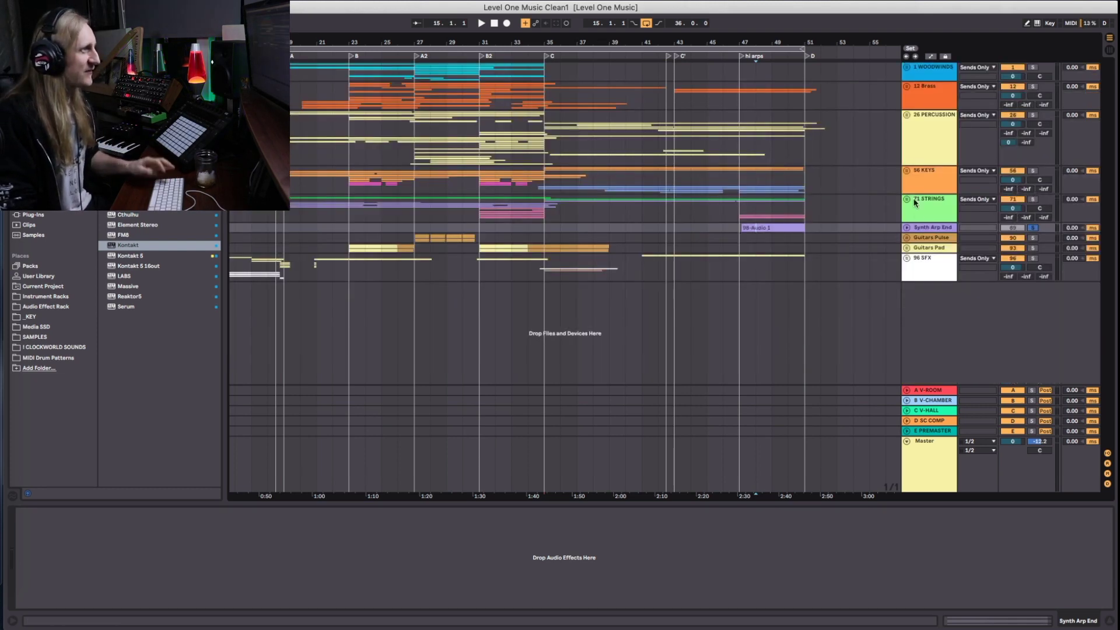
pyautogui.click(906, 257)
pyautogui.scroll(-3, 779, 292)
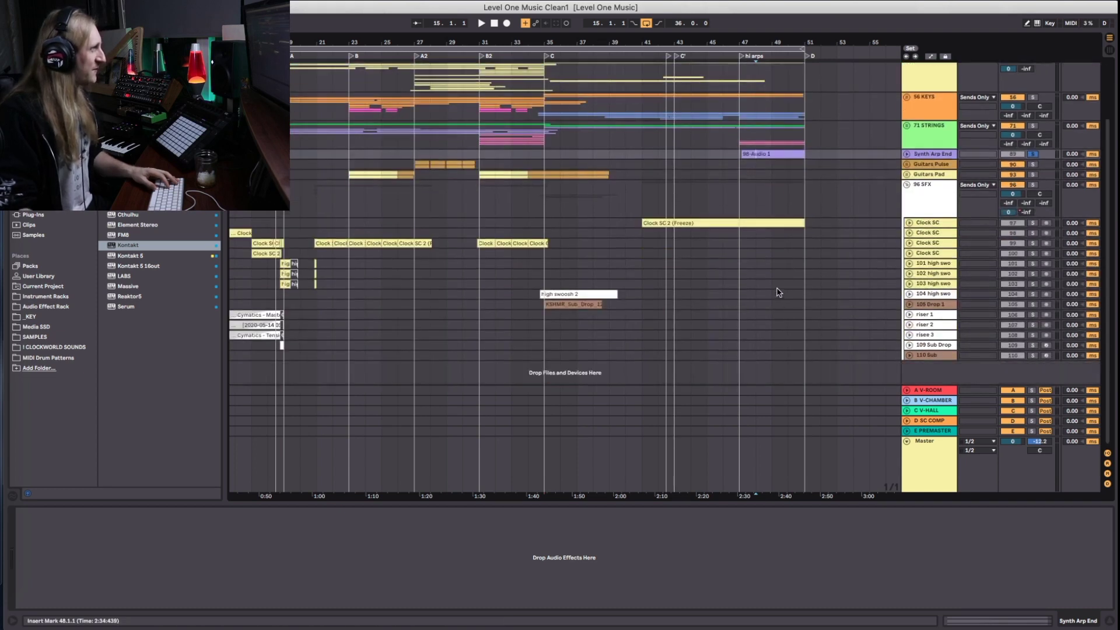
# Play the soloed 96 SFX group from bar 34, and again from bar 35 with the 105 Drop 1 track soloed too
pyautogui.click(546, 274)
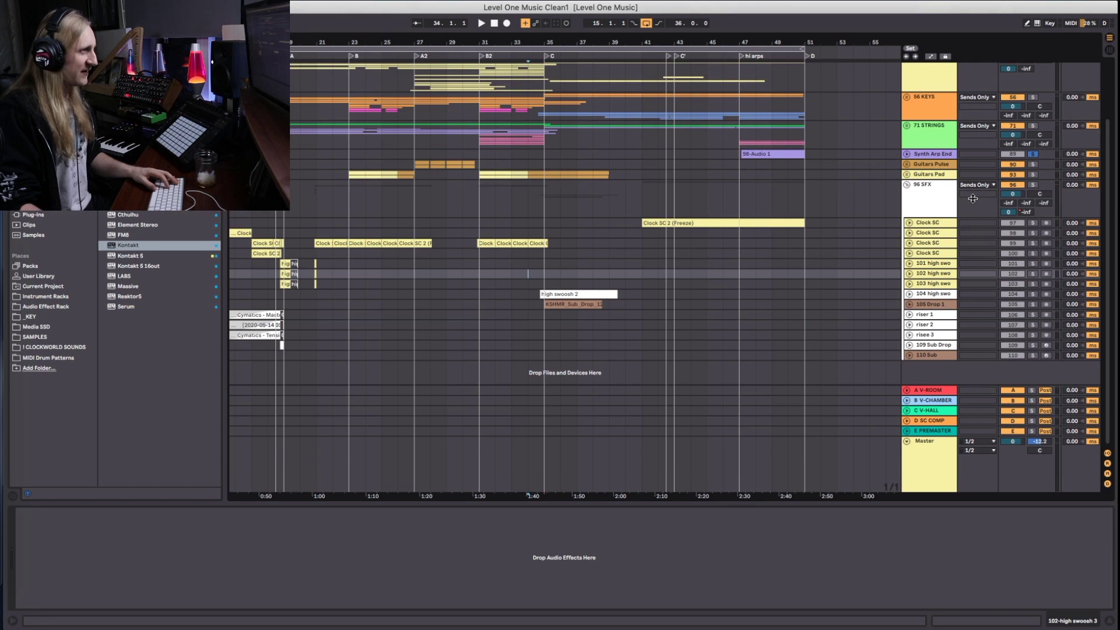
pyautogui.click(1030, 186)
pyautogui.press('space')
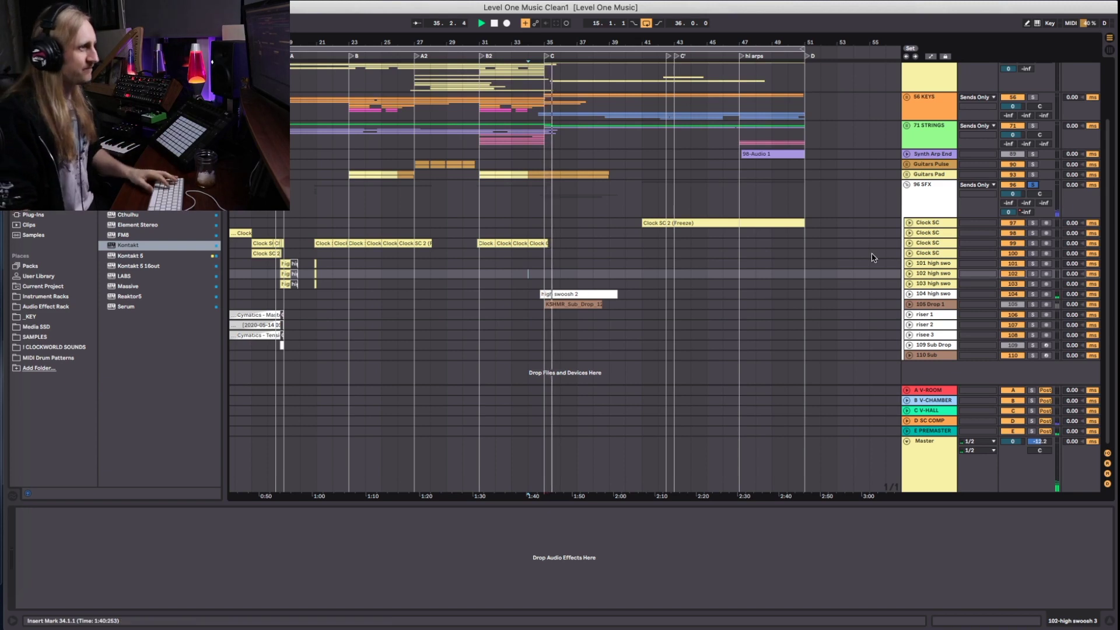
pyautogui.click(1033, 305)
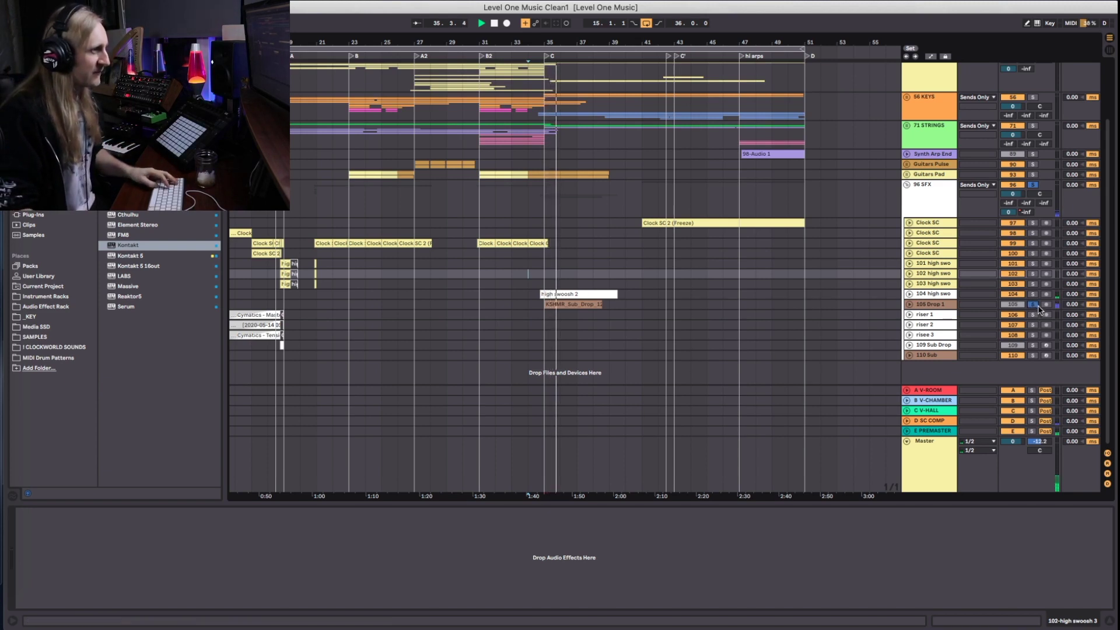
pyautogui.click(545, 318)
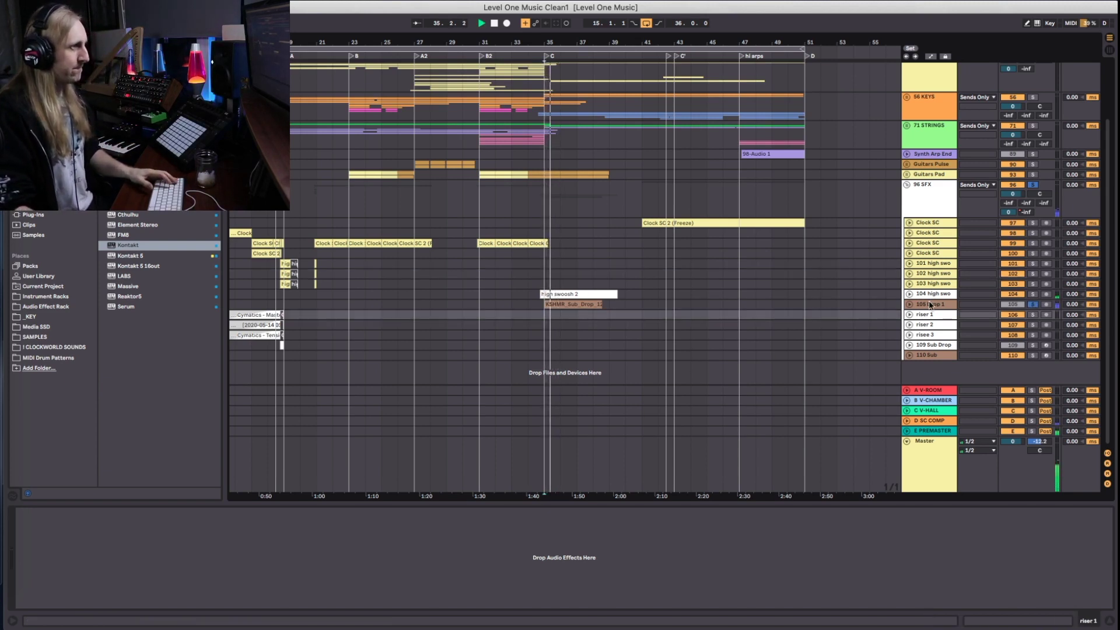
# Unfold the 105 Drop 1 track, stop playback and open its KSHMR Sub Drop clip in an enlarged clip view
pyautogui.click(909, 305)
pyautogui.click(575, 306)
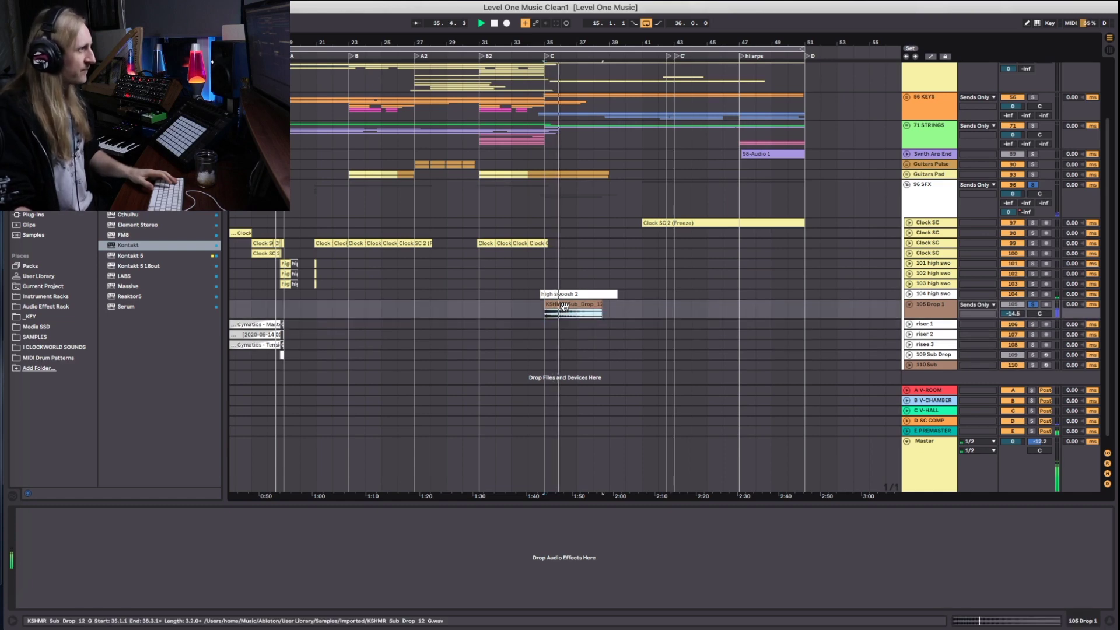
pyautogui.press('space')
pyautogui.doubleClick(575, 305)
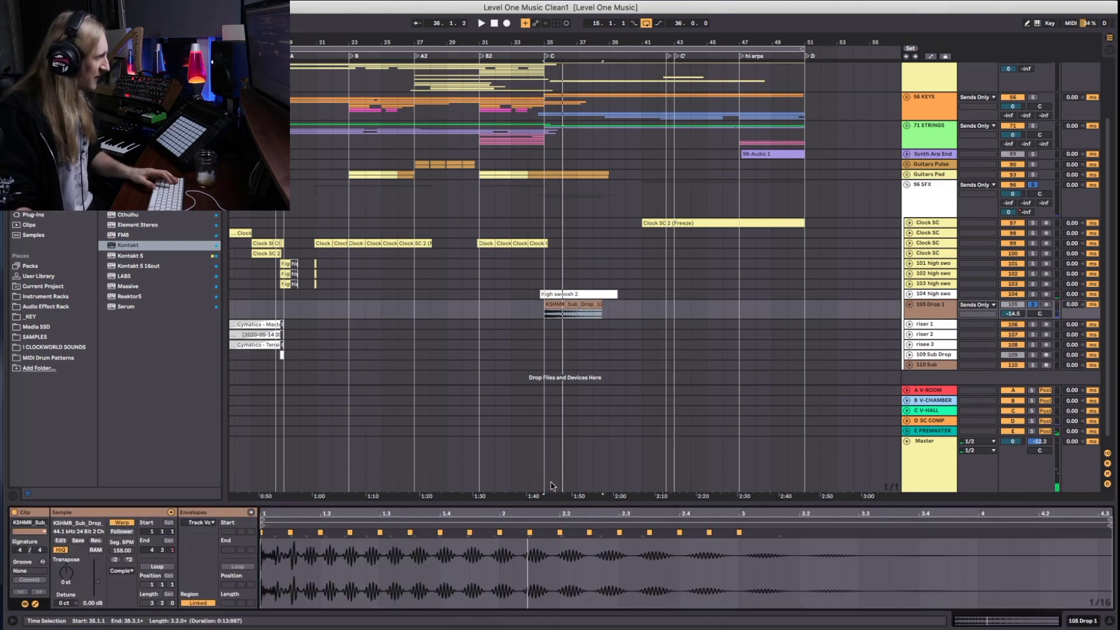
pyautogui.moveTo(552, 502); pyautogui.dragTo(552, 423)
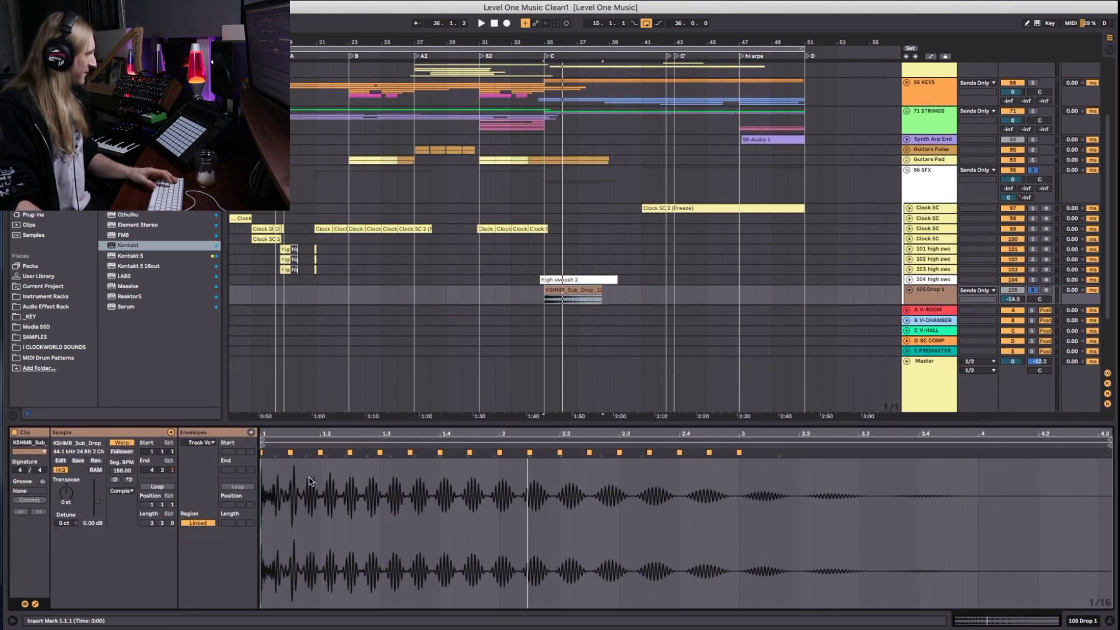
# Try stretching the KSHMR Sub Drop clip by doubling its segment tempo up to 632 BPM, play it, and undo the stretch
pyautogui.click(129, 480)
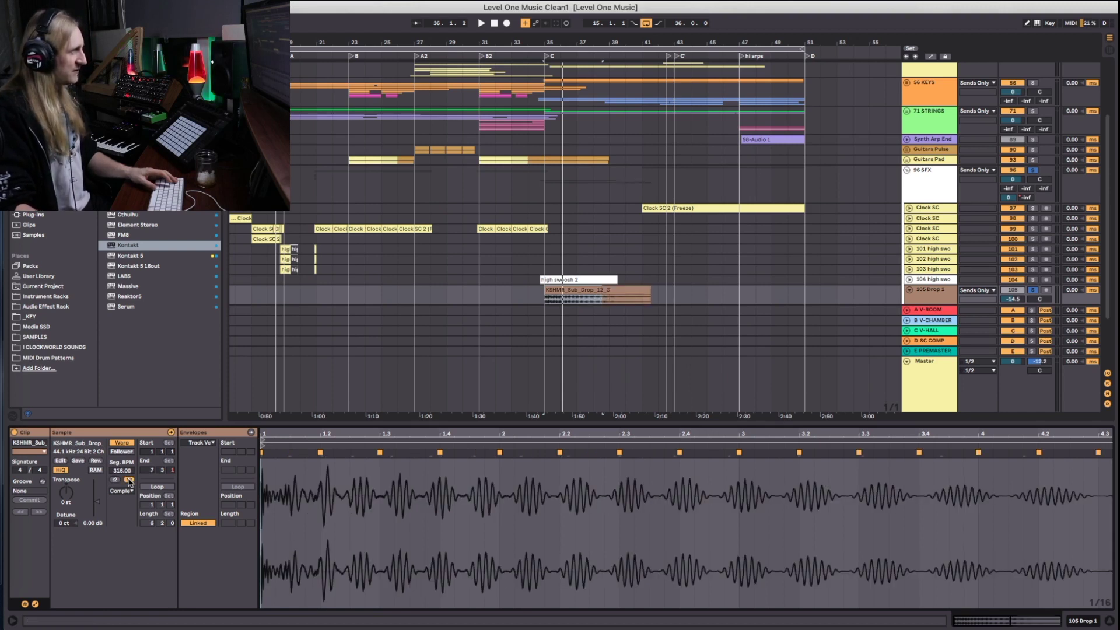
pyautogui.click(129, 480)
pyautogui.click(129, 479)
pyautogui.press('space')
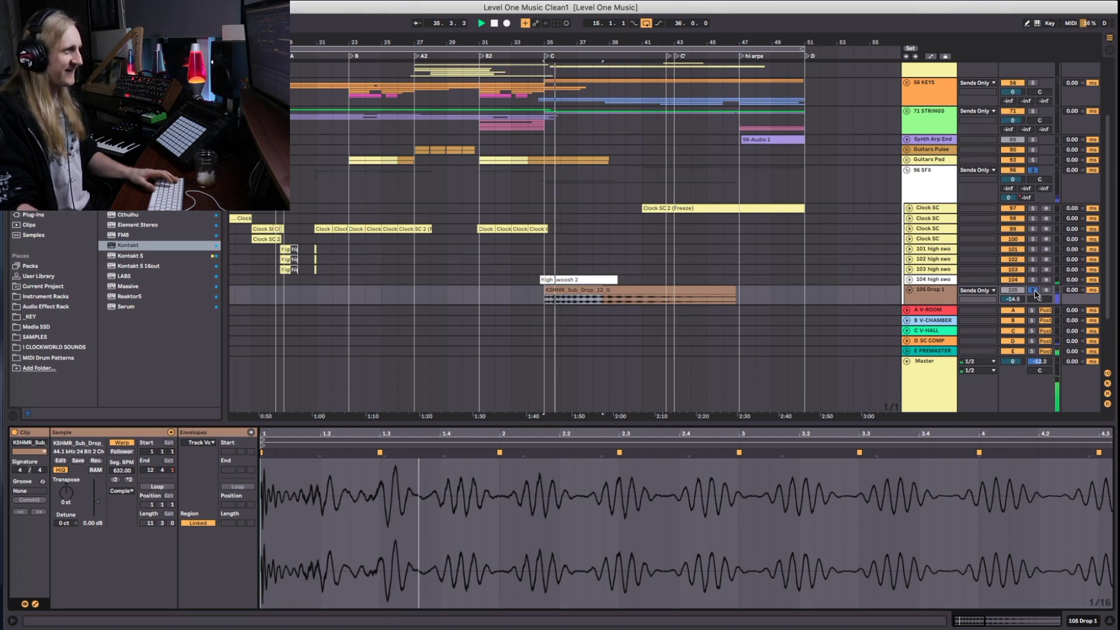
pyautogui.press('super+z')
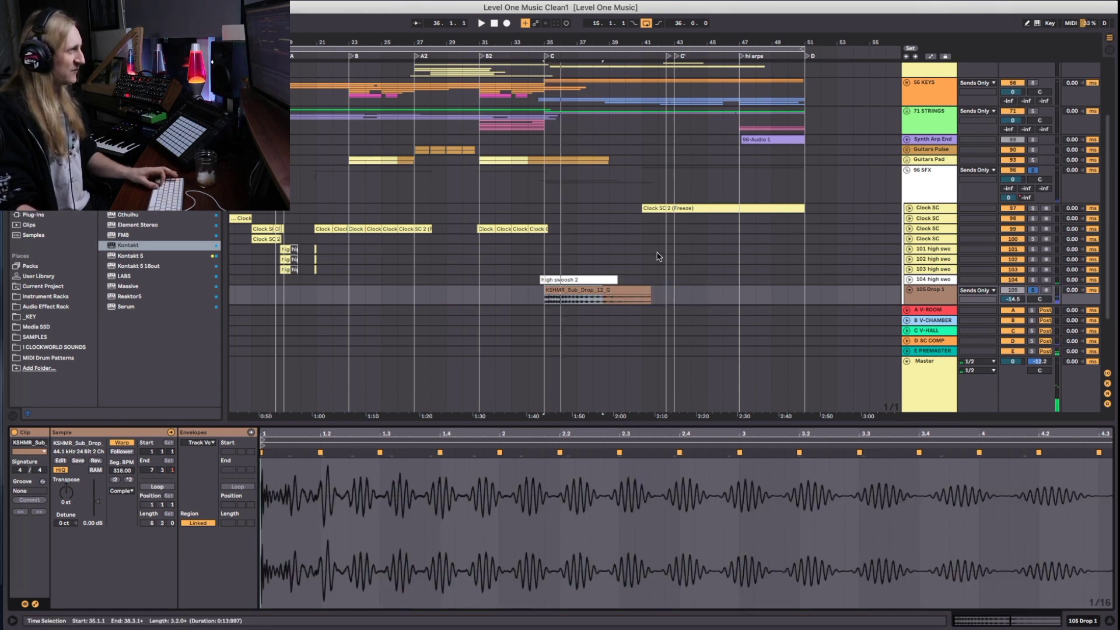
# Play the sub drop clip at its original 158 BPM, unsolo the 105 Drop 1 track and hide the return tracks
pyautogui.press('space')
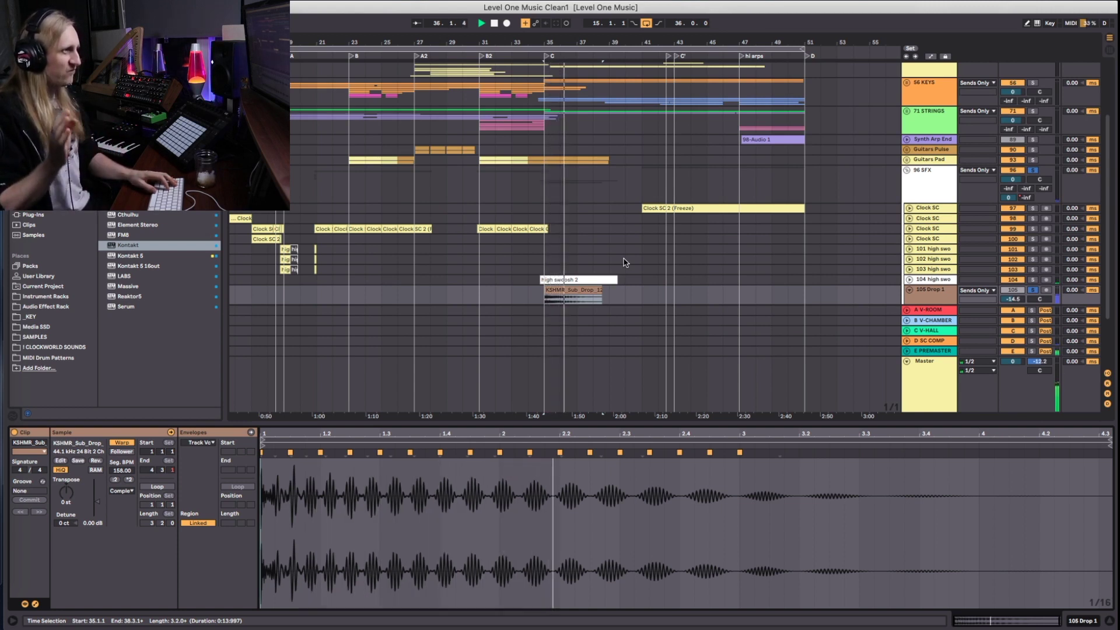
pyautogui.click(1034, 290)
pyautogui.click(1108, 383)
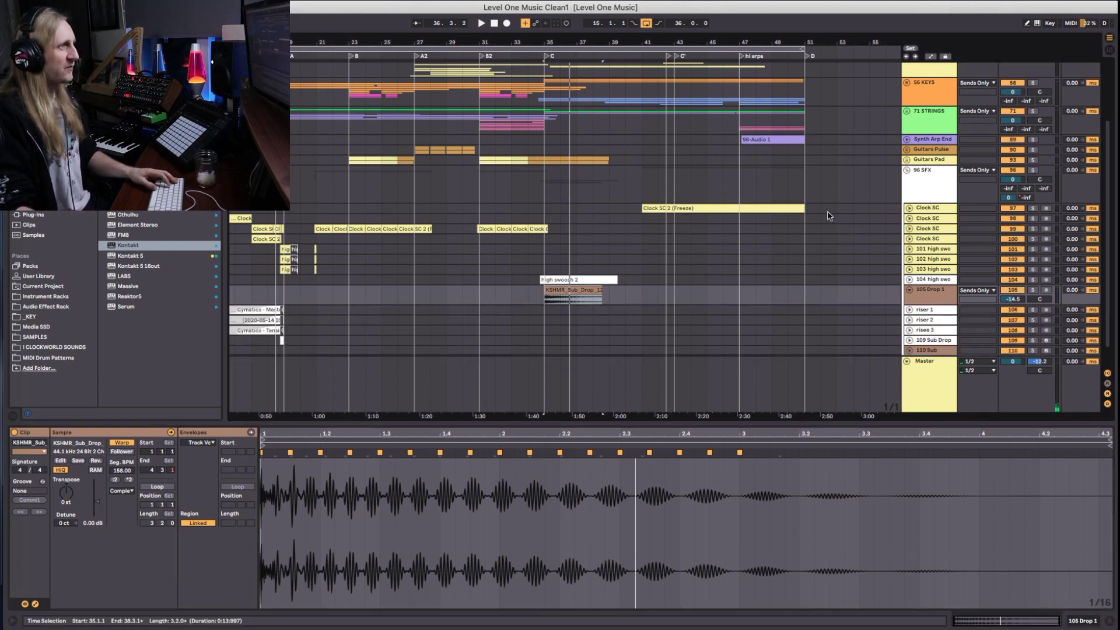
# Play the full mix from bar 35, inspect the Clock SC tracks inside the 26 PERCUSSION group, and fold the group again
pyautogui.scroll(3, 832, 217)
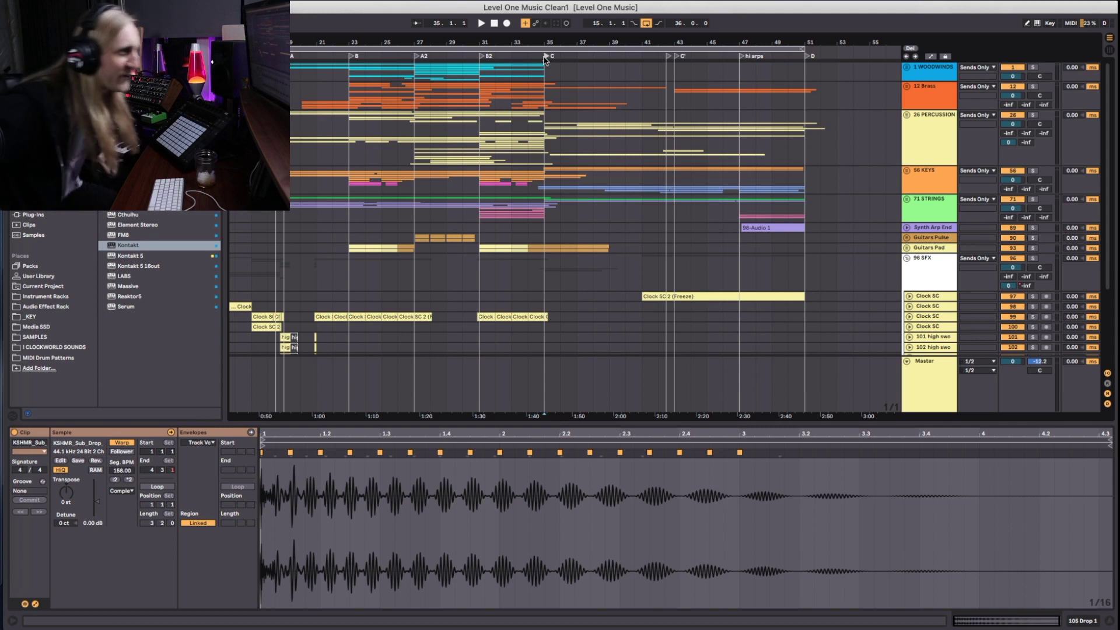
pyautogui.press('space')
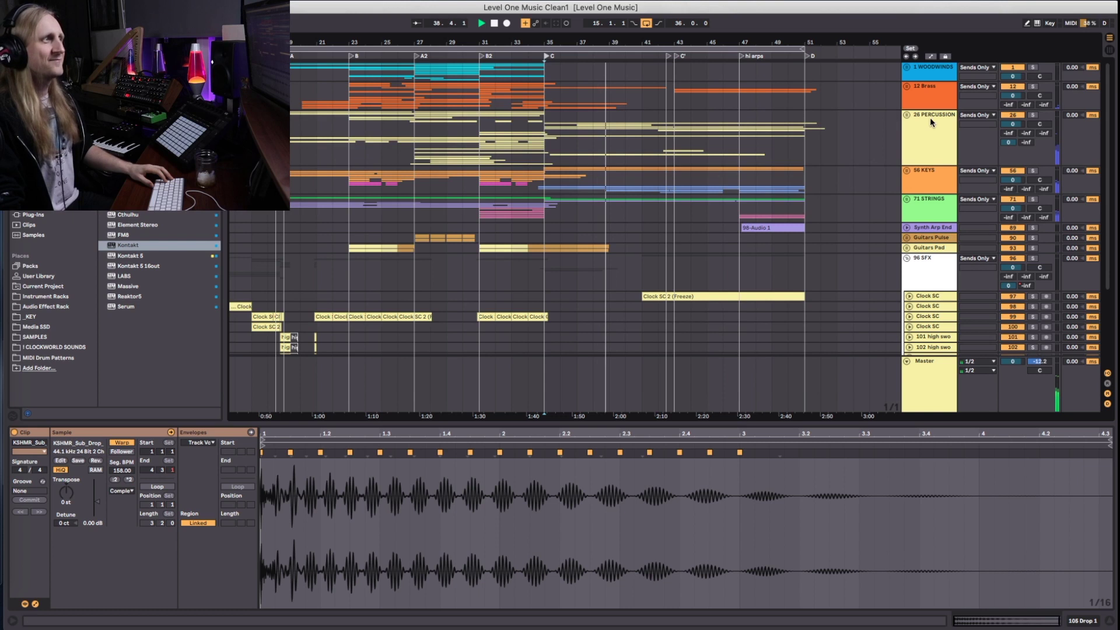
pyautogui.click(907, 115)
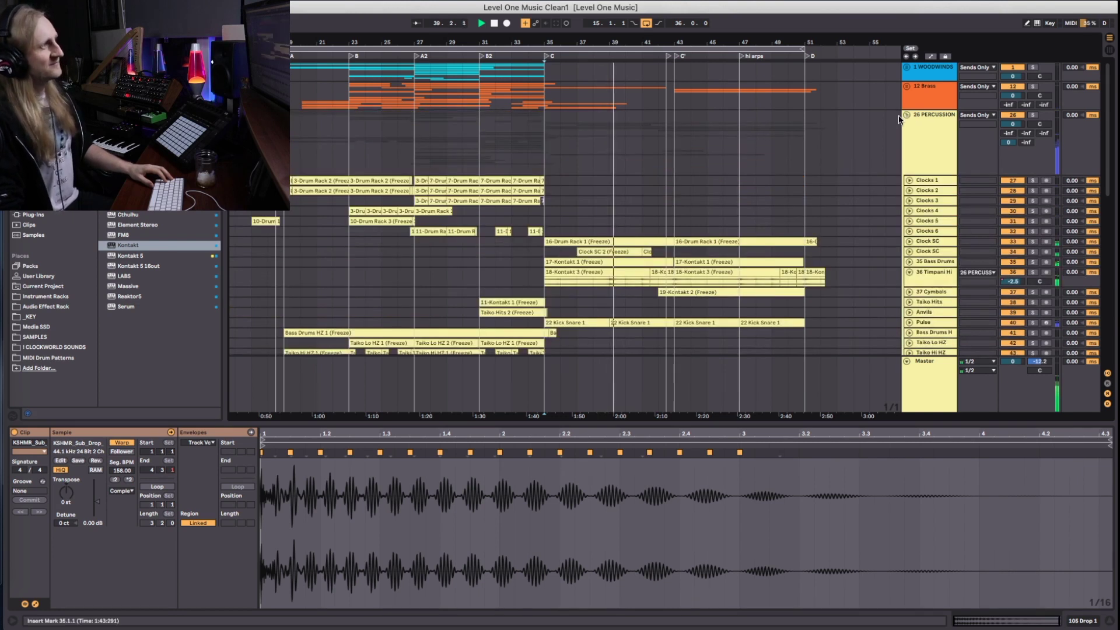
pyautogui.click(910, 251)
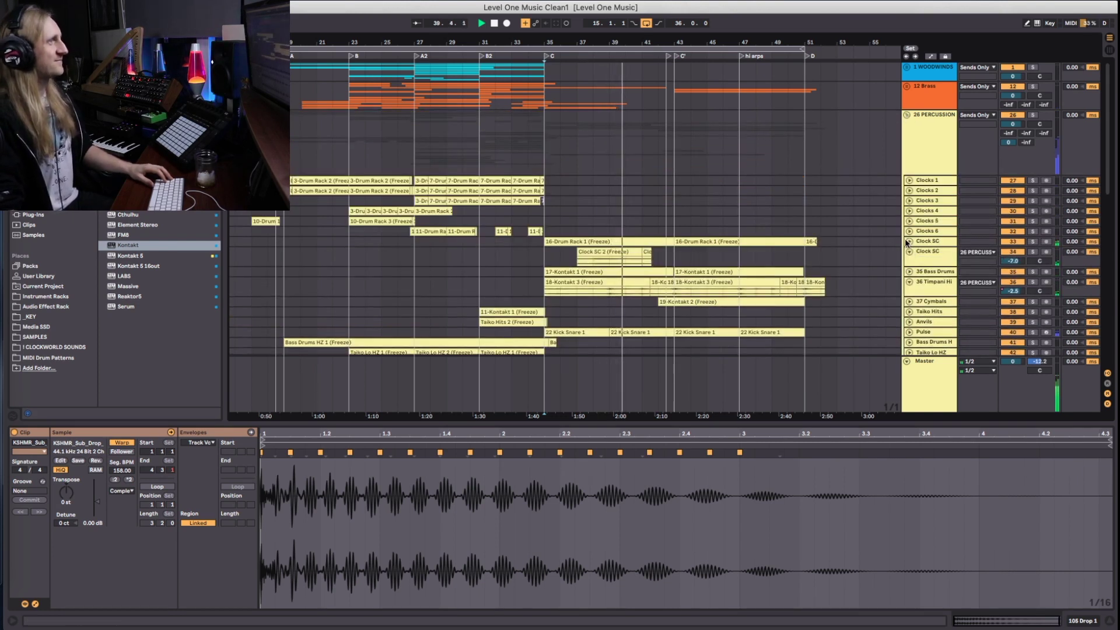
pyautogui.click(910, 243)
pyautogui.click(910, 251)
pyautogui.click(909, 261)
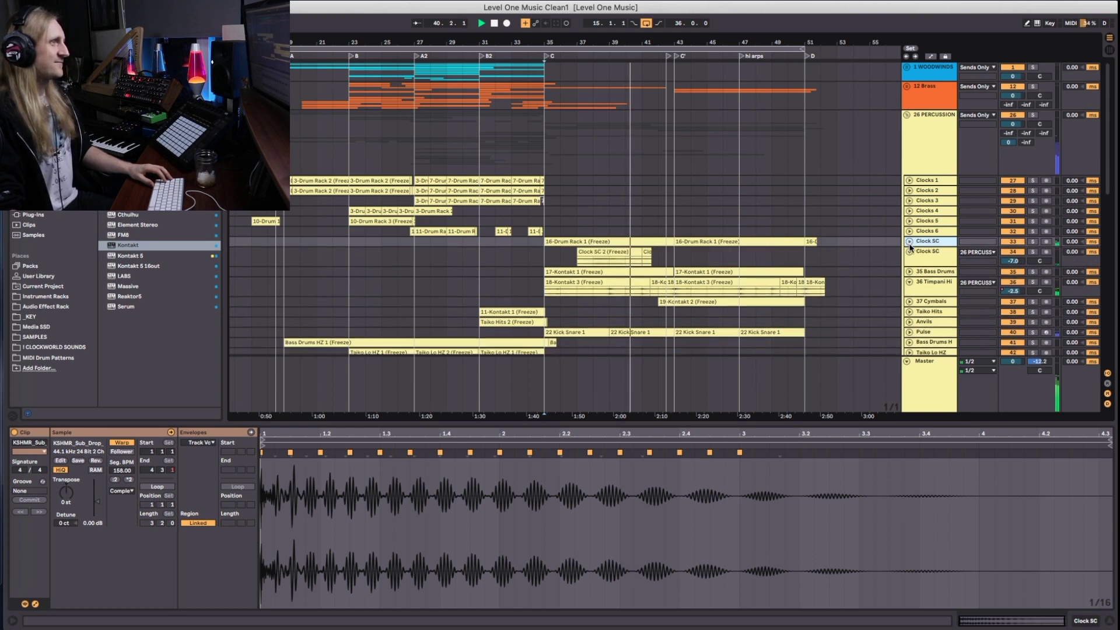
pyautogui.click(909, 261)
pyautogui.click(909, 272)
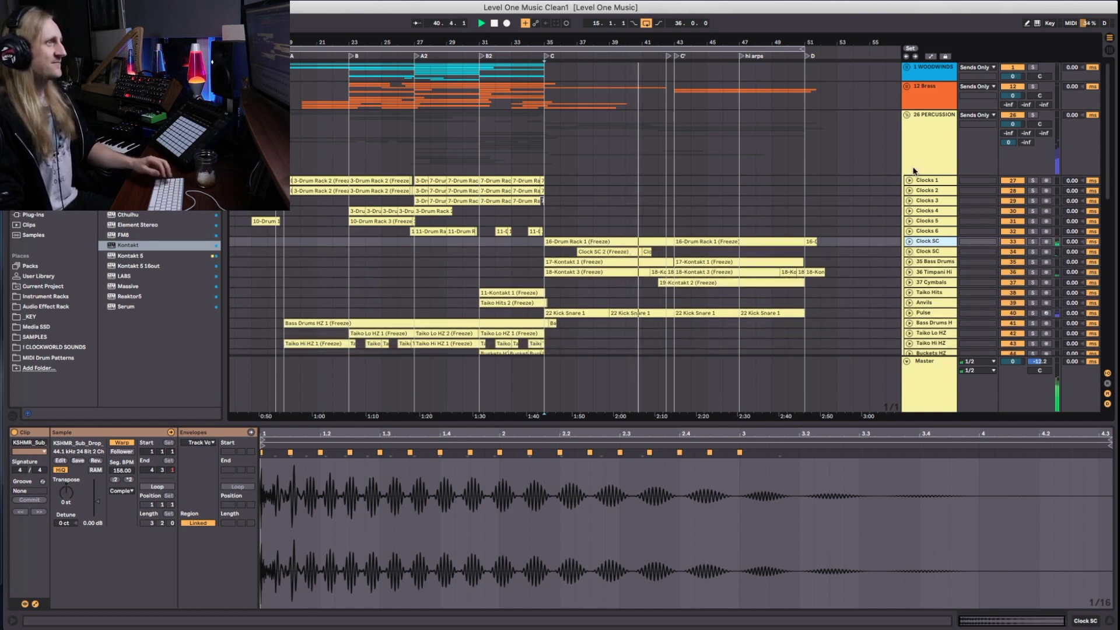
pyautogui.click(907, 115)
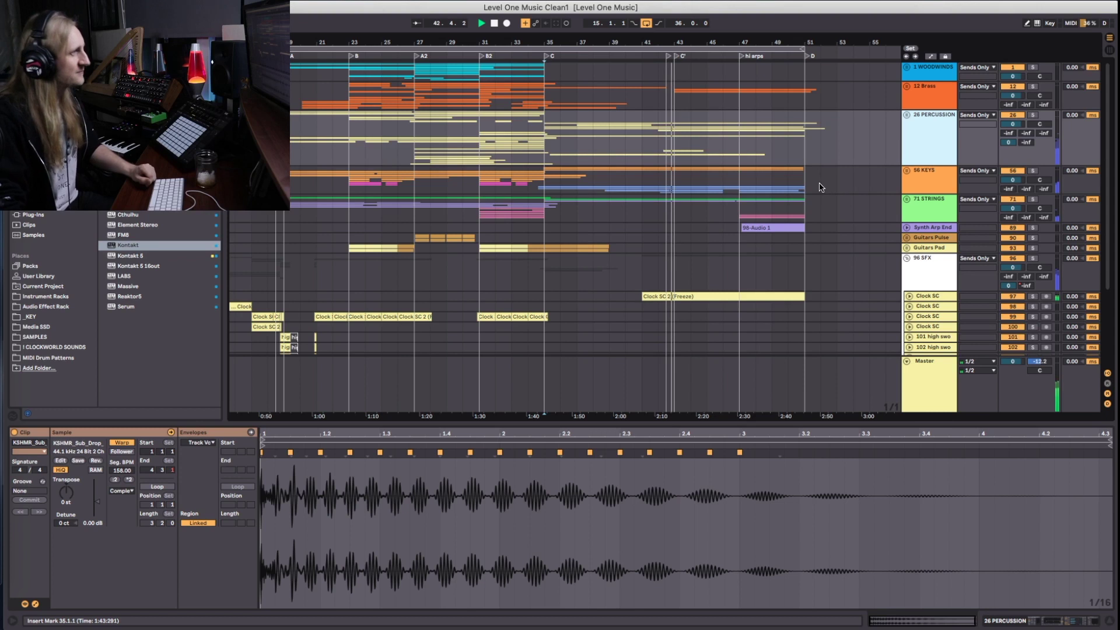
# Unfold the first Clock SC track in the 96 SFX group and enlarge it to show its waveform
pyautogui.moveTo(918, 301); pyautogui.dragTo(918, 310)
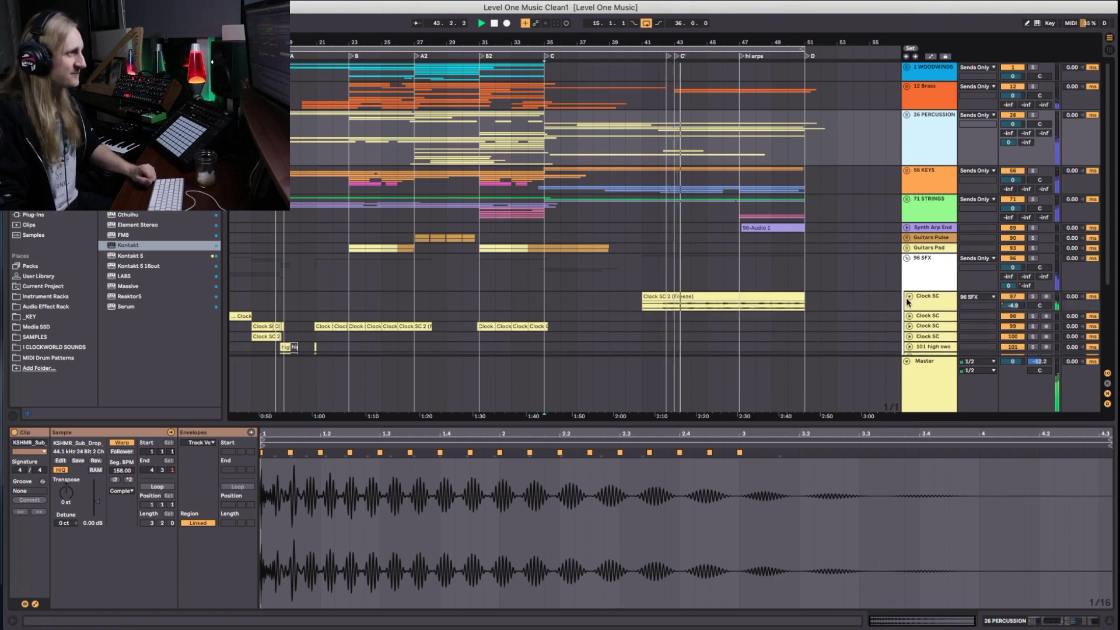
pyautogui.click(919, 305)
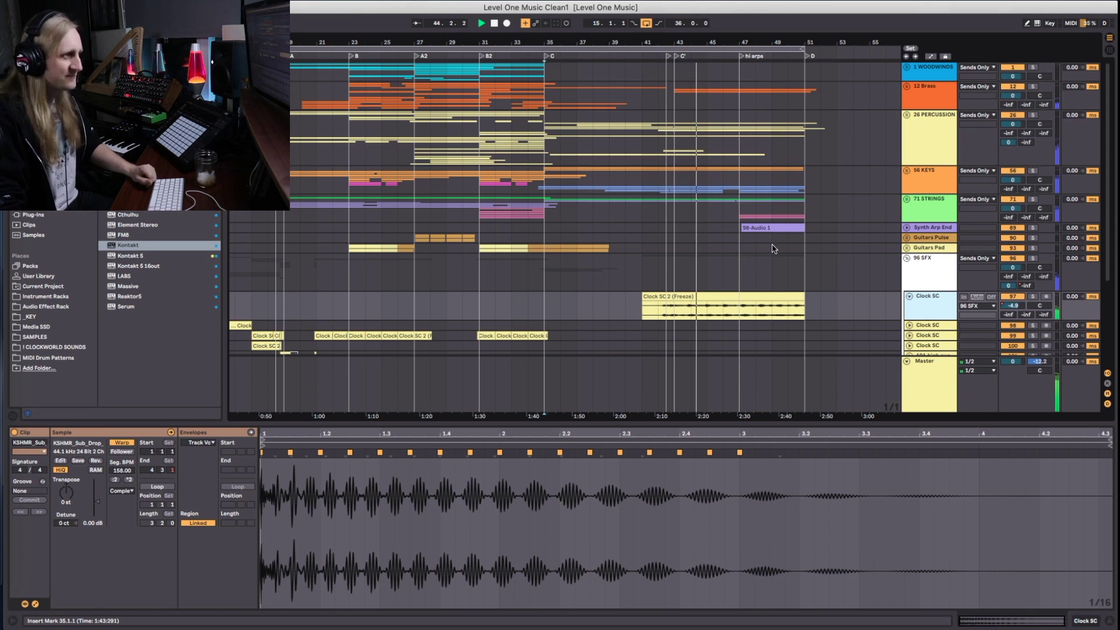
# Unfold the Synth Arp End track and set its volume to 4.8 dB while the mix plays
pyautogui.scroll(-3, 788, 250)
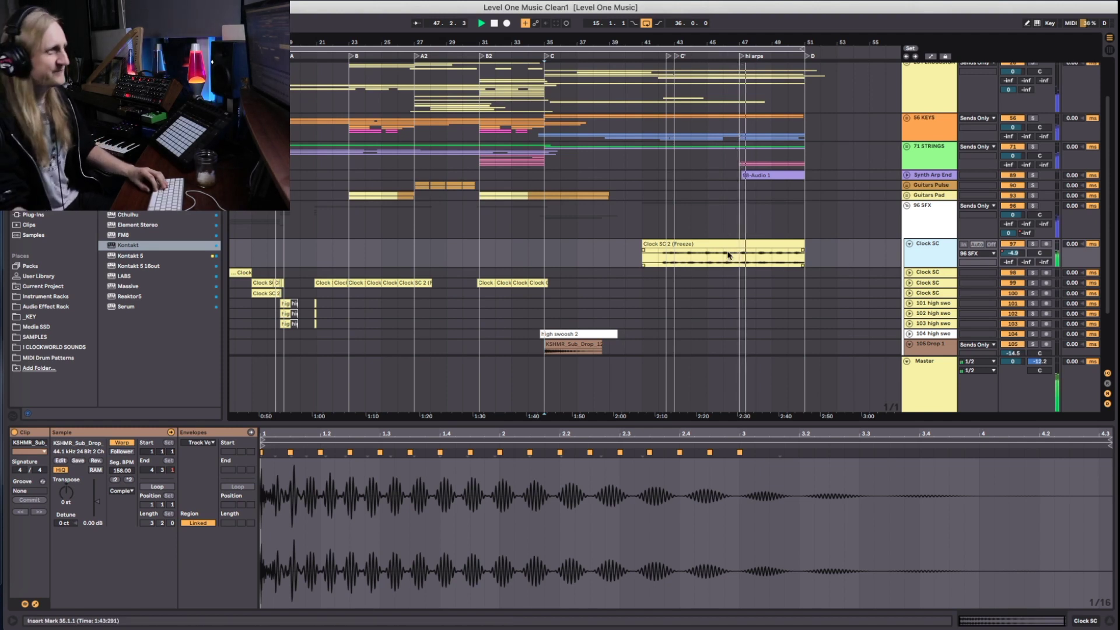
pyautogui.click(907, 175)
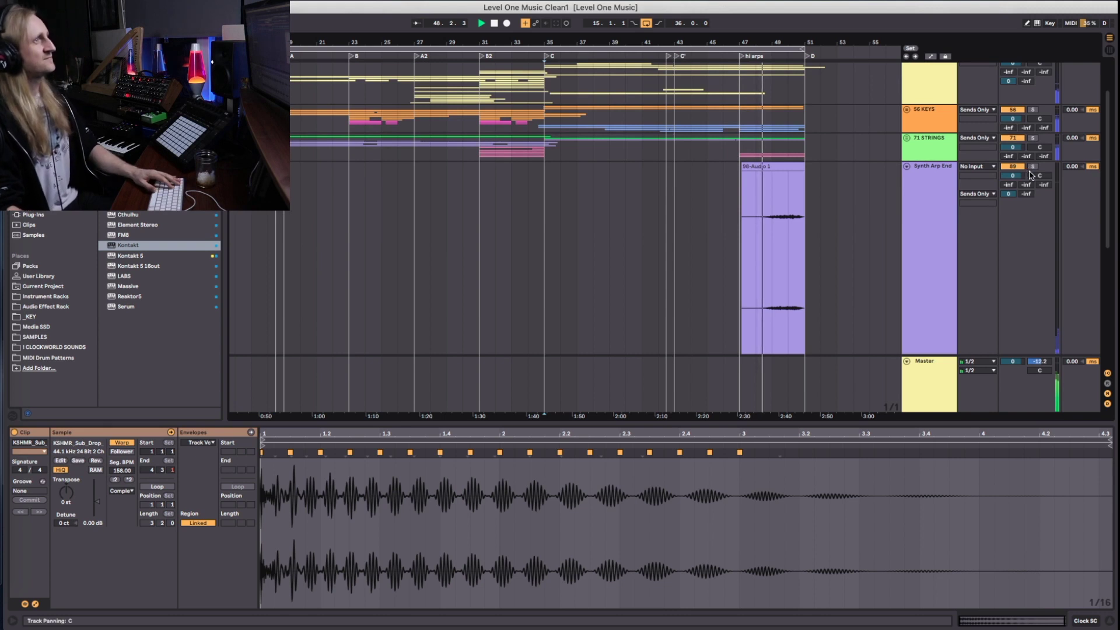
pyautogui.scroll(1, 843, 240)
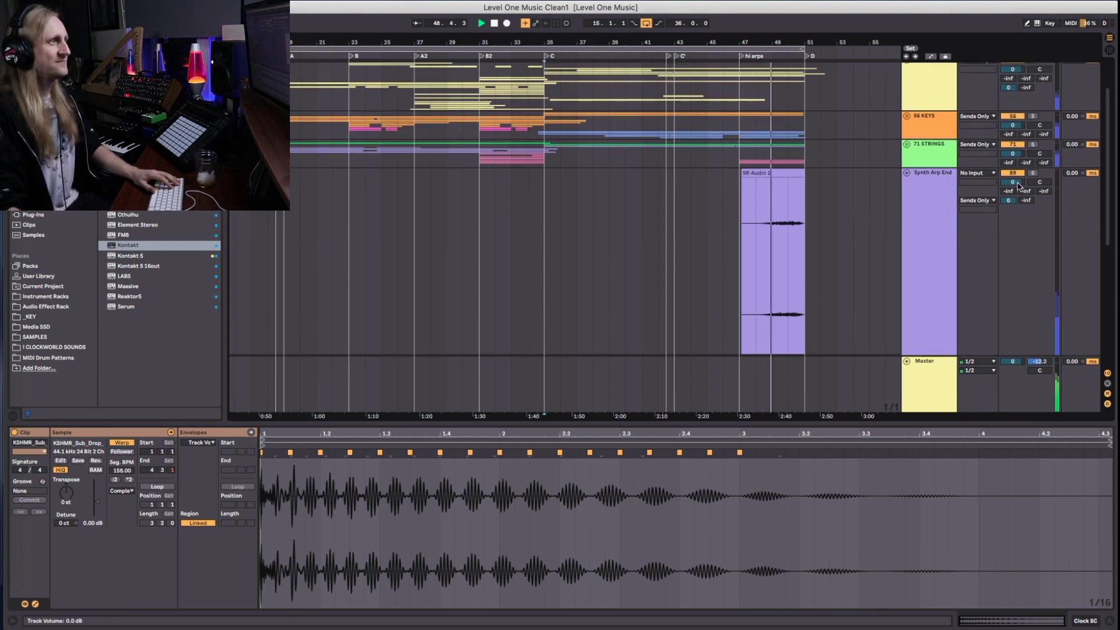
pyautogui.moveTo(1015, 184); pyautogui.dragTo(1016, 160)
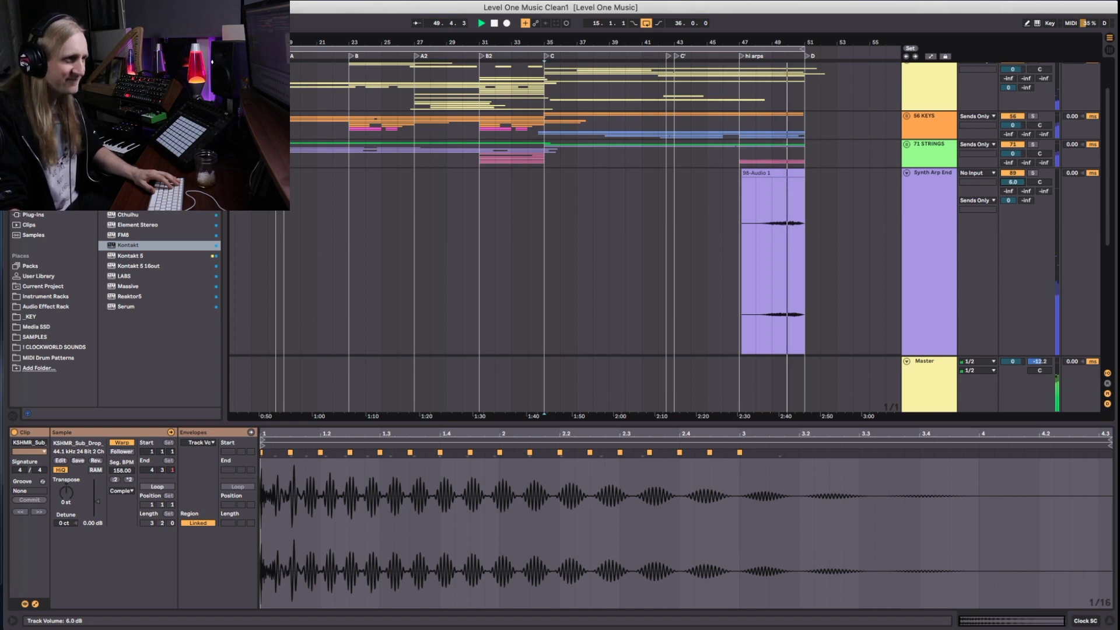
pyautogui.press('Down')
pyautogui.press('Down')
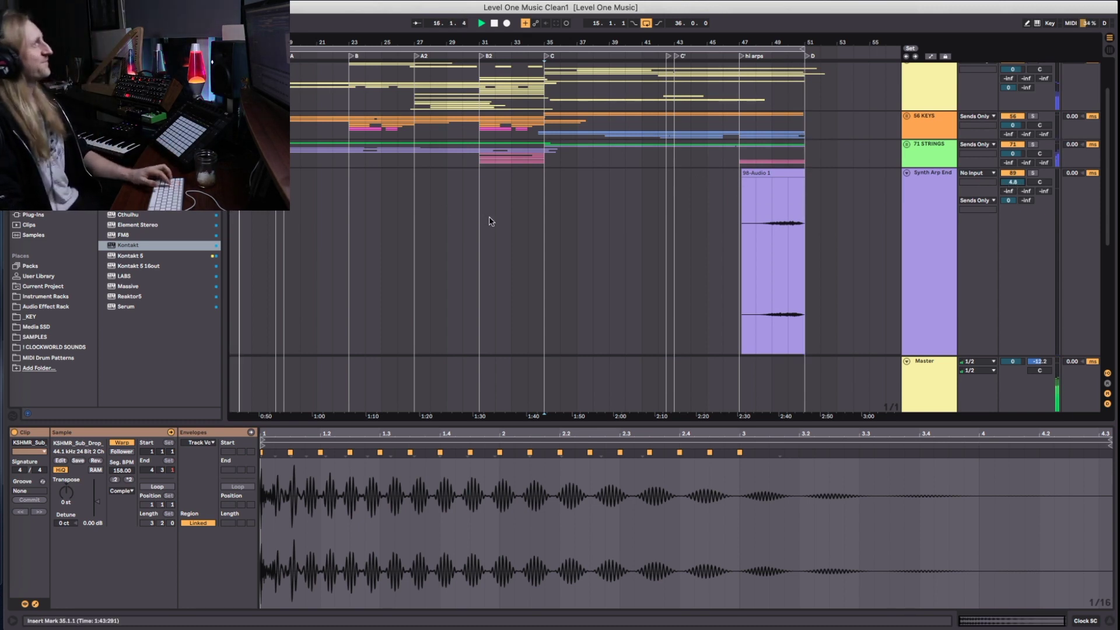
# Stop playback and open the Master track's device chain
pyautogui.hscroll(-5, 502, 220)
pyautogui.press('space')
pyautogui.hscroll(2, 474, 251)
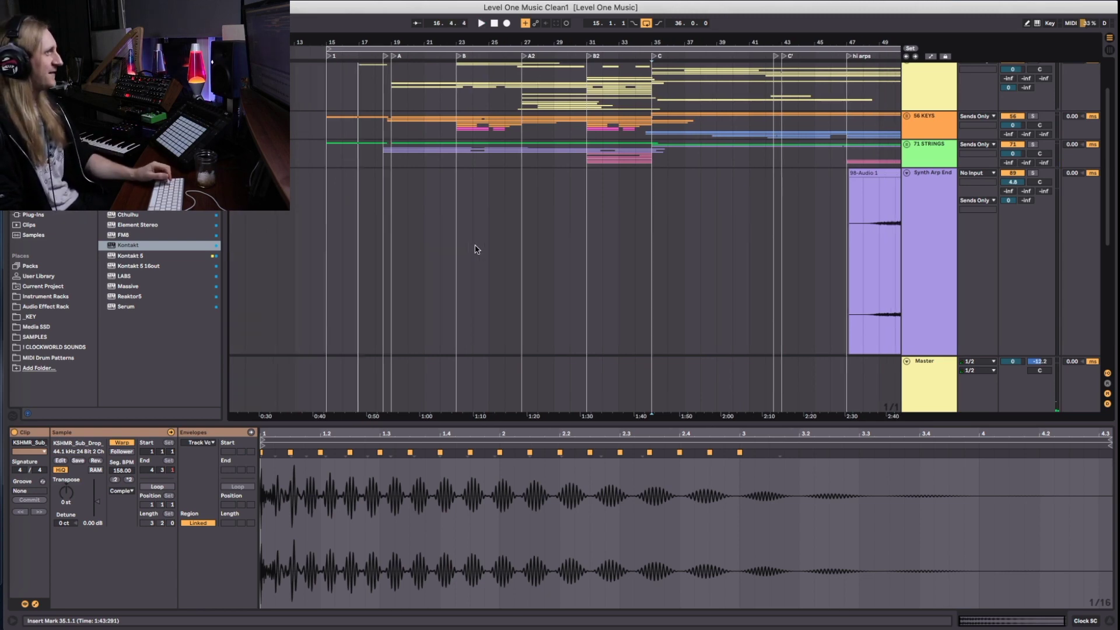
pyautogui.scroll(-10, 469, 253)
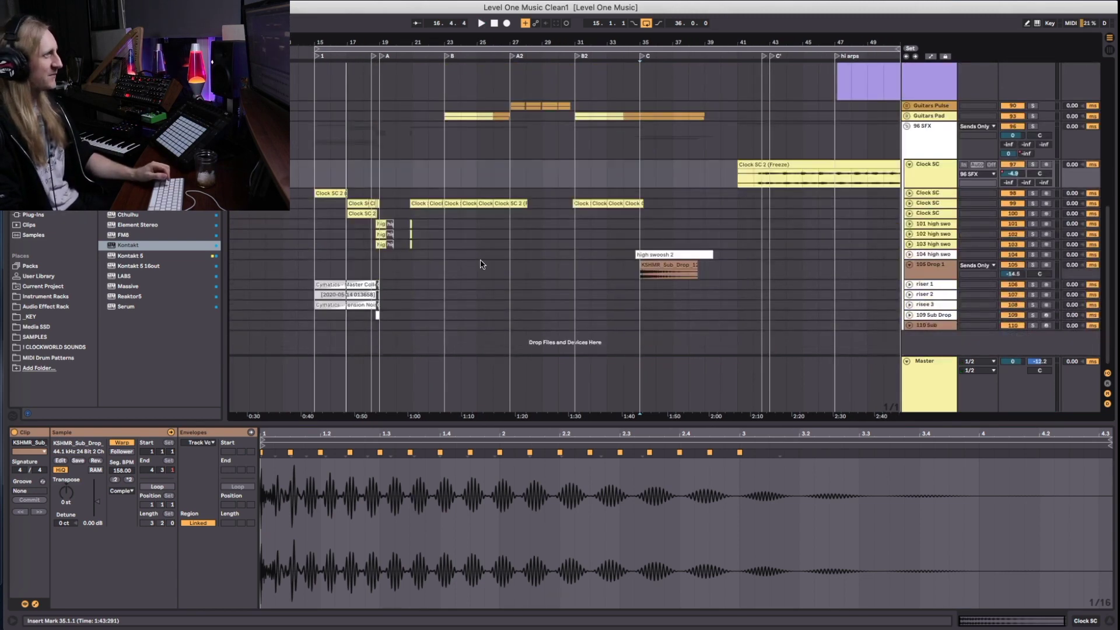
pyautogui.hscroll(4, 639, 297)
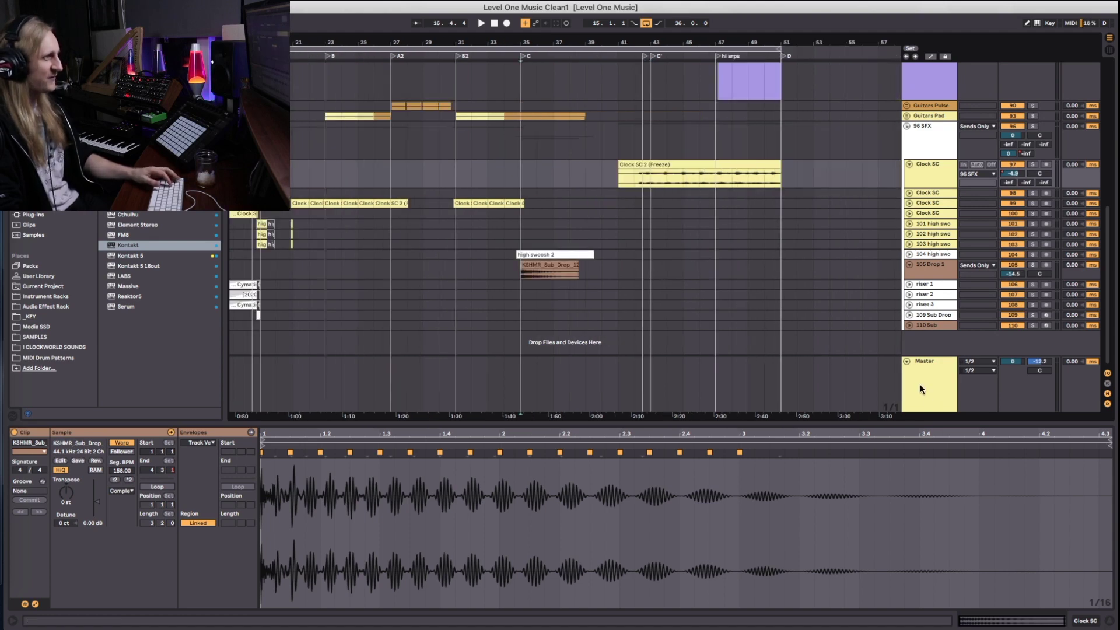
pyautogui.click(920, 384)
pyautogui.click(933, 378)
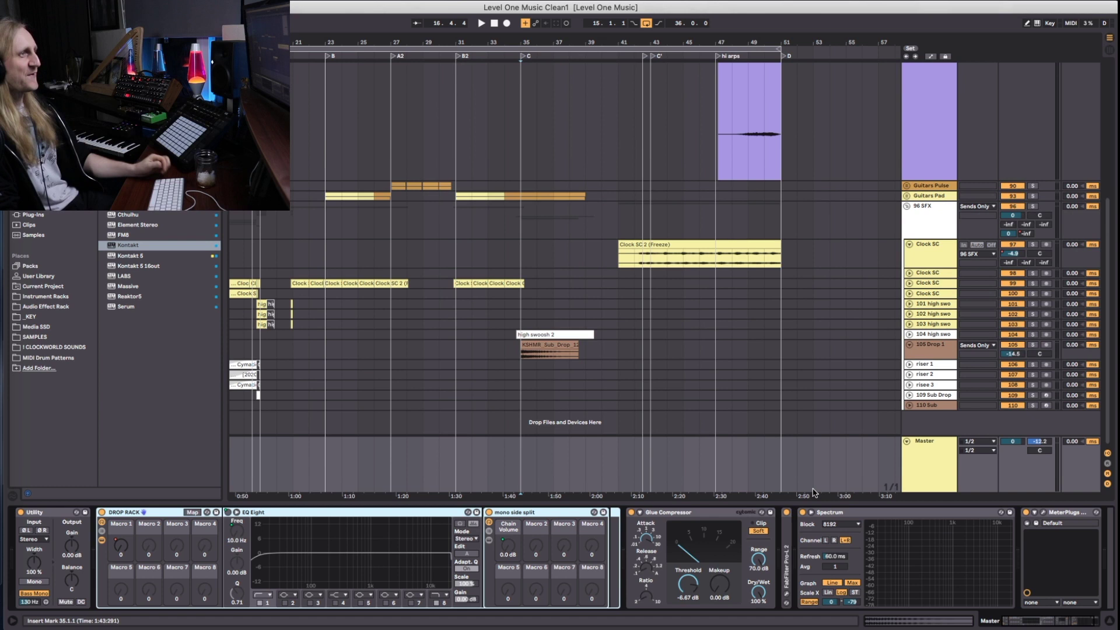
pyautogui.click(925, 460)
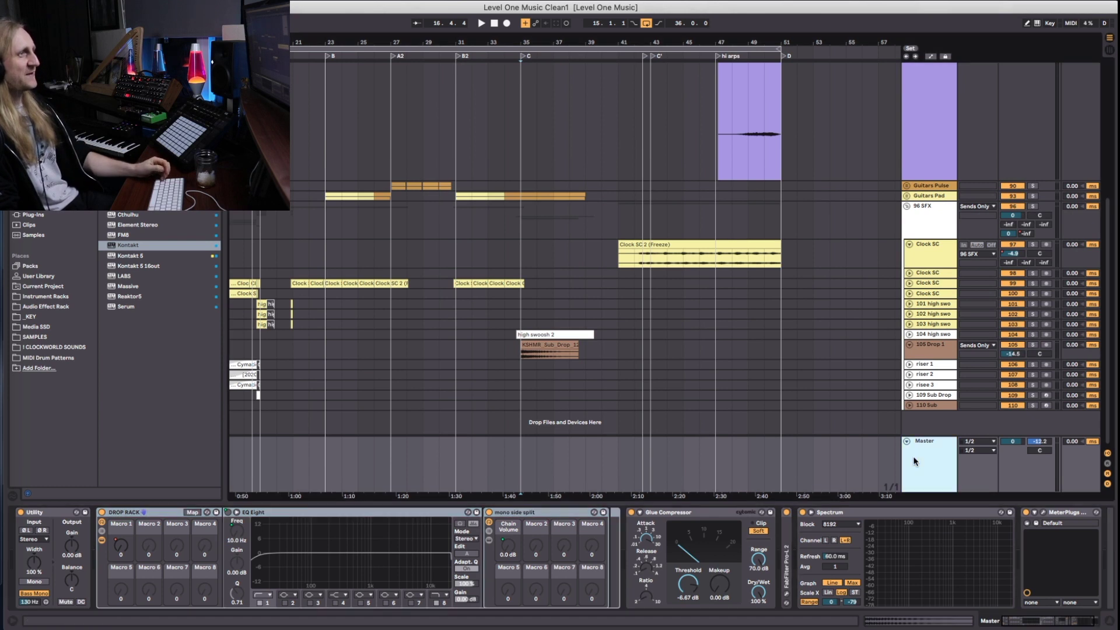
pyautogui.click(1108, 473)
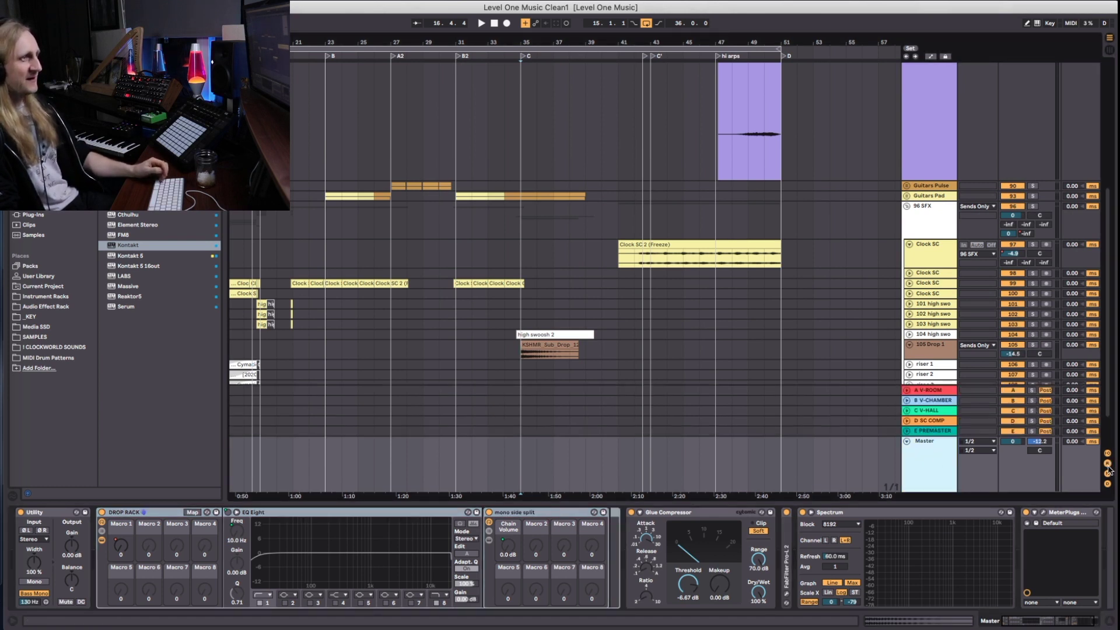
pyautogui.click(939, 421)
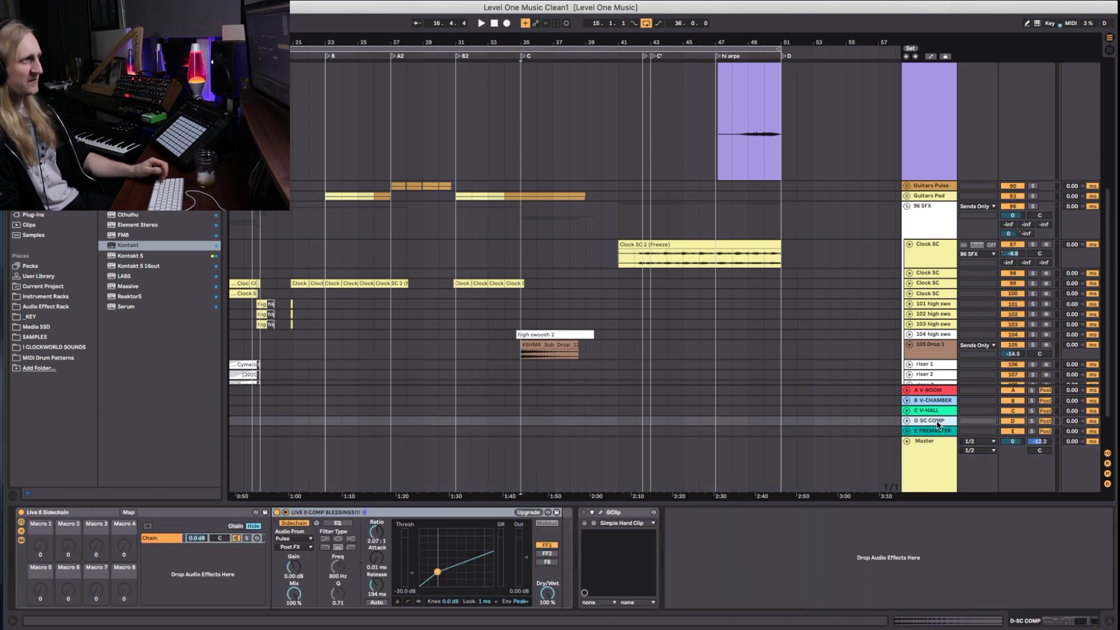
pyautogui.click(938, 459)
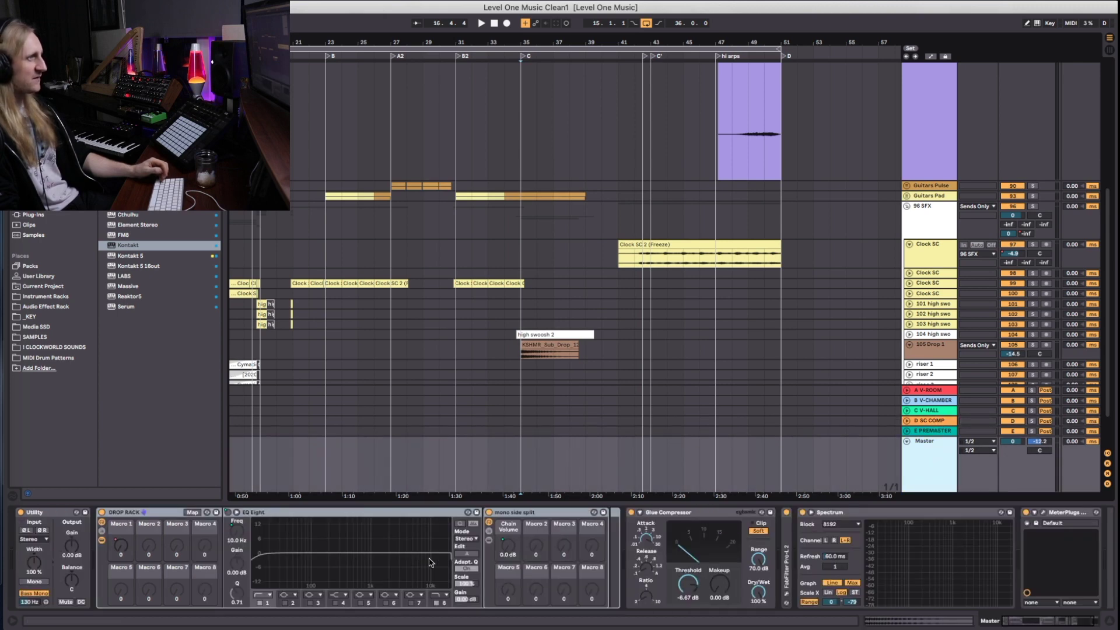
# Expand the FabFilter Pro-L 2 device on the Master, collapsing the DROP RACK and expanding it again
pyautogui.doubleClick(160, 515)
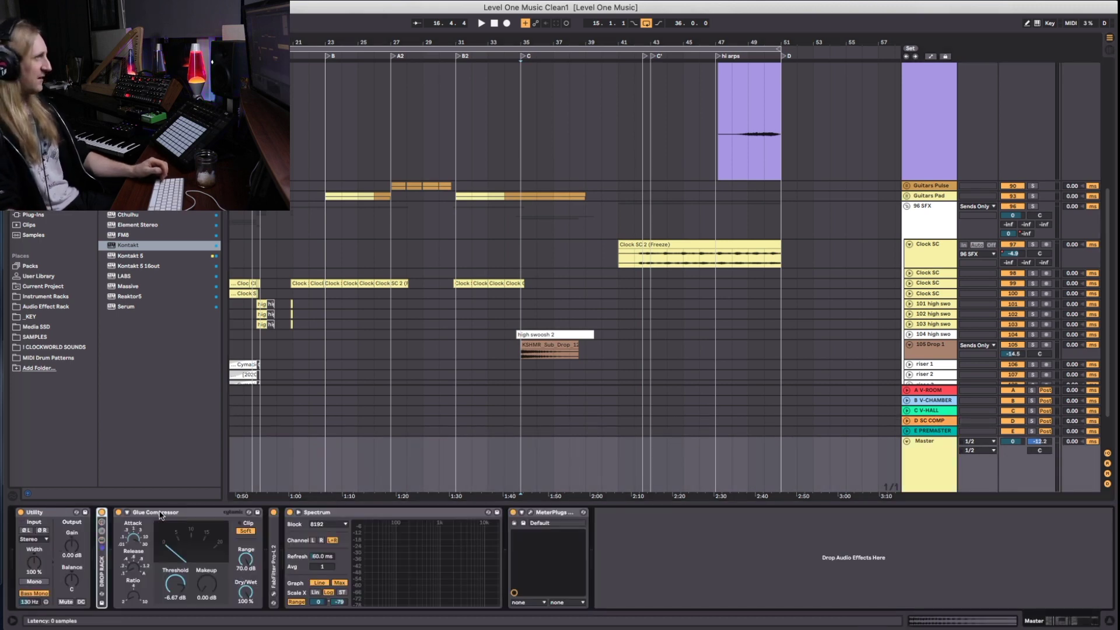
pyautogui.doubleClick(278, 564)
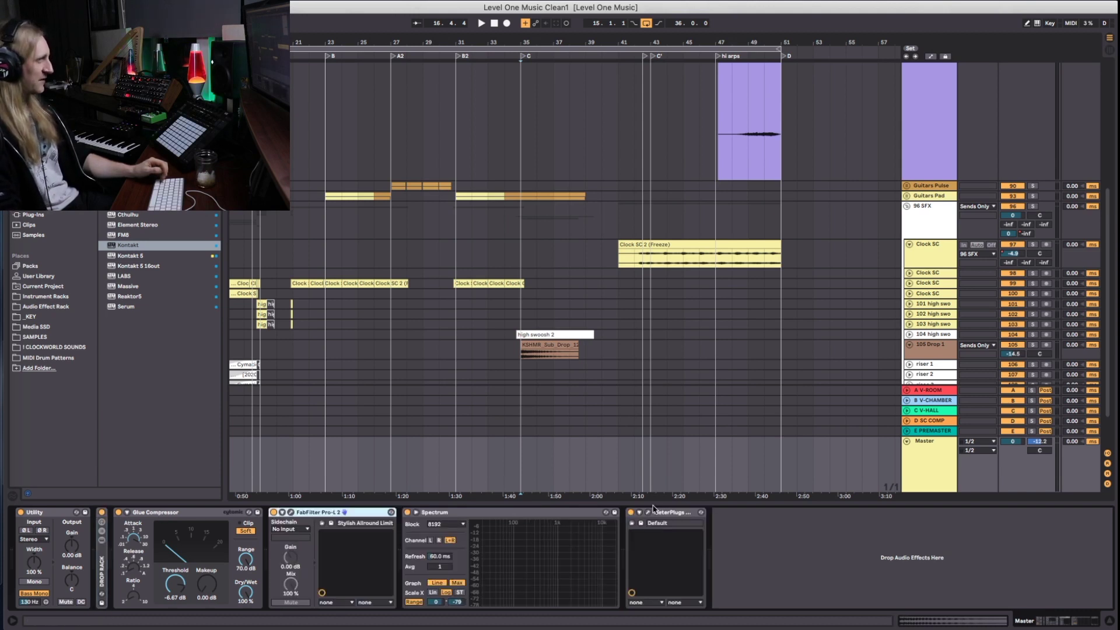
pyautogui.click(106, 572)
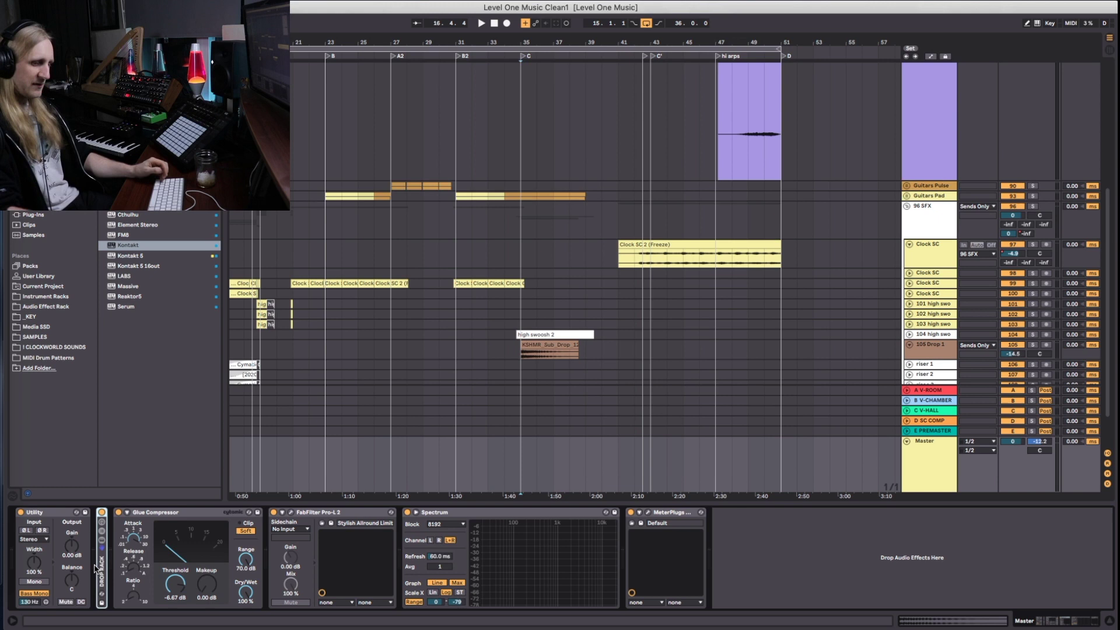
pyautogui.doubleClick(95, 569)
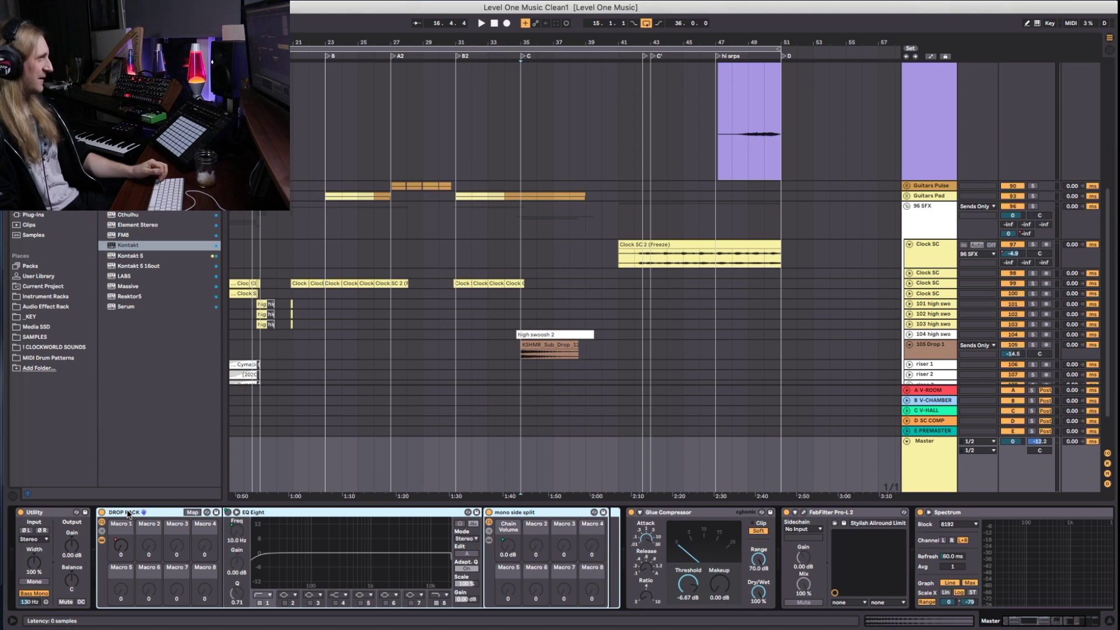
# Show automation in the arrangement and display the DROP RACK Macro 1 envelope on the Master track
pyautogui.press('a')
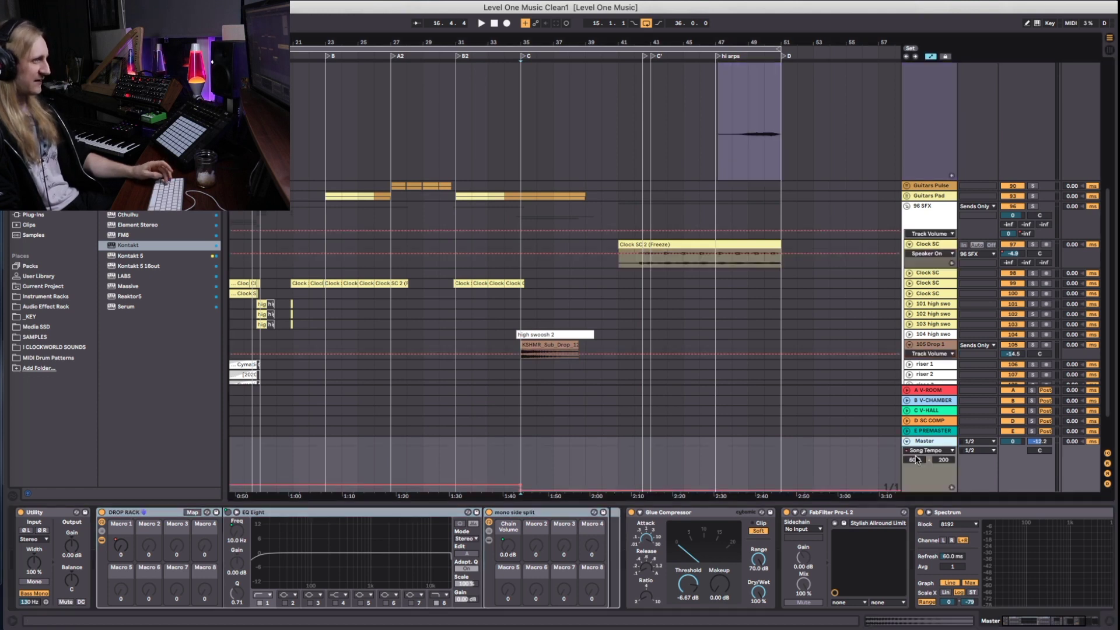
pyautogui.click(118, 546)
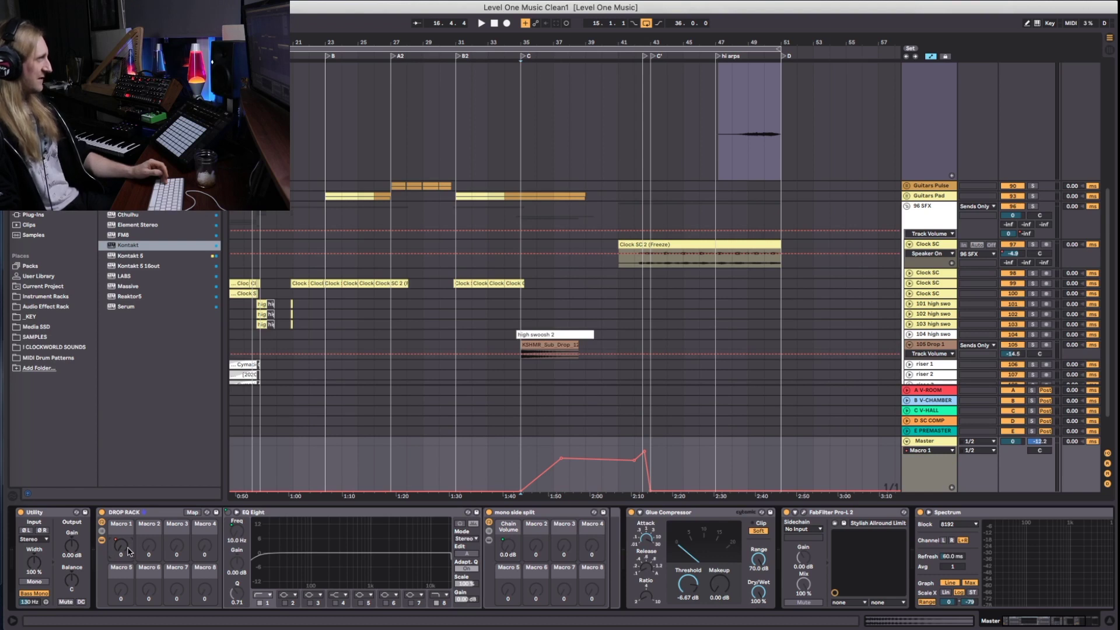
# Sweep the DROP RACK's Macro 1 up to 127 and back down to 46, and re-enable its automation
pyautogui.moveTo(123, 555); pyautogui.dragTo(123, 473)
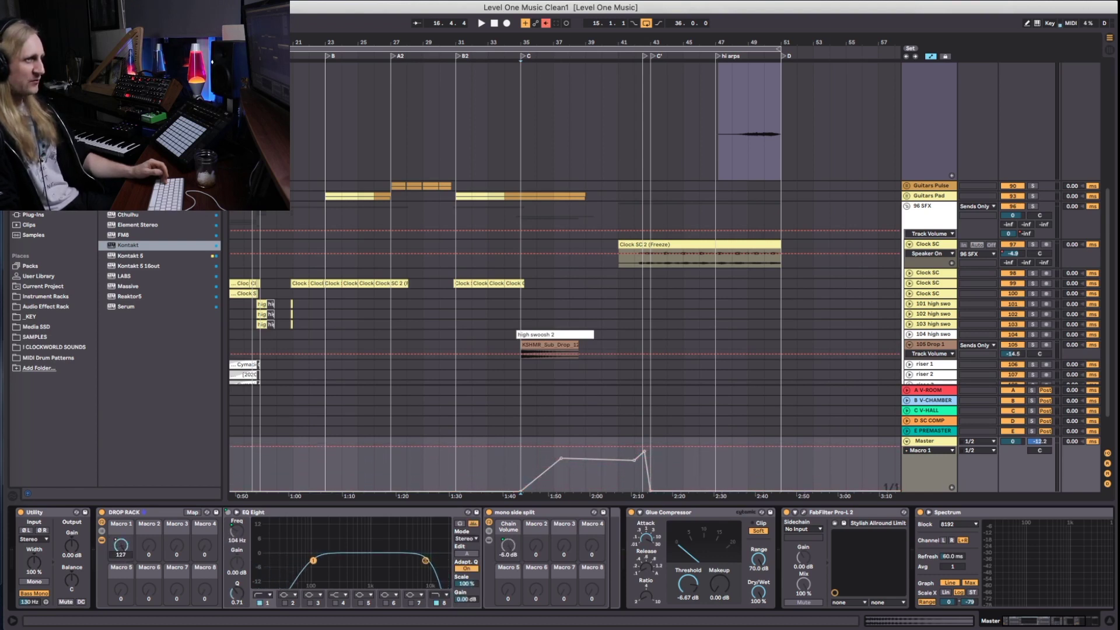
pyautogui.moveTo(121, 546); pyautogui.dragTo(121, 598)
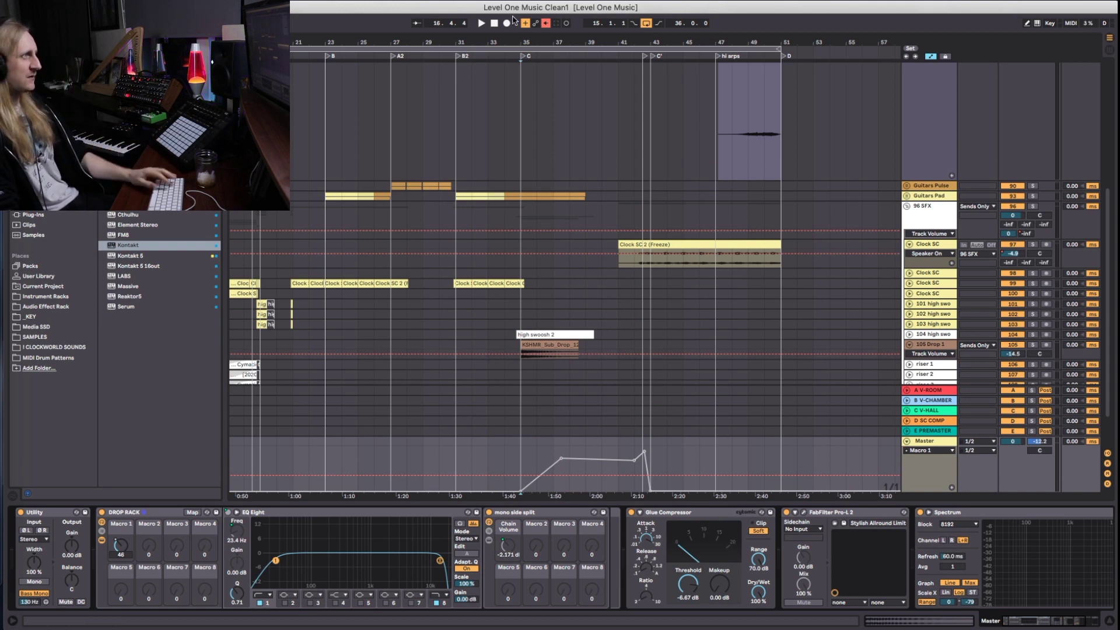
pyautogui.click(546, 23)
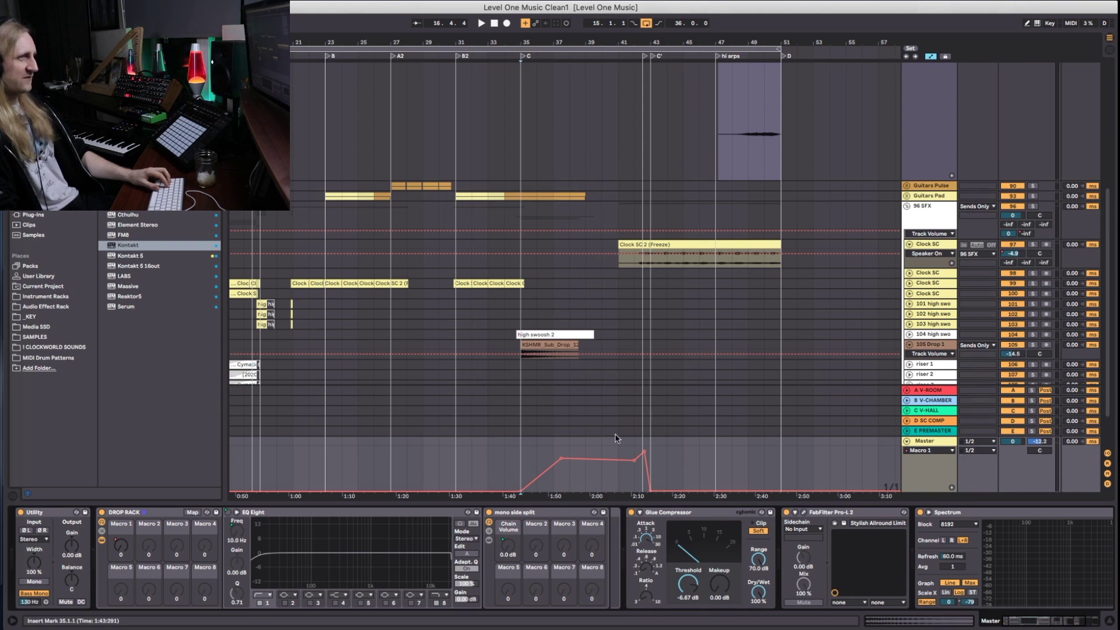
# Play the mix from bar 35, watch the Master's FabFilter Pro-L 2 window during playback, and hide it after stopping
pyautogui.click(521, 473)
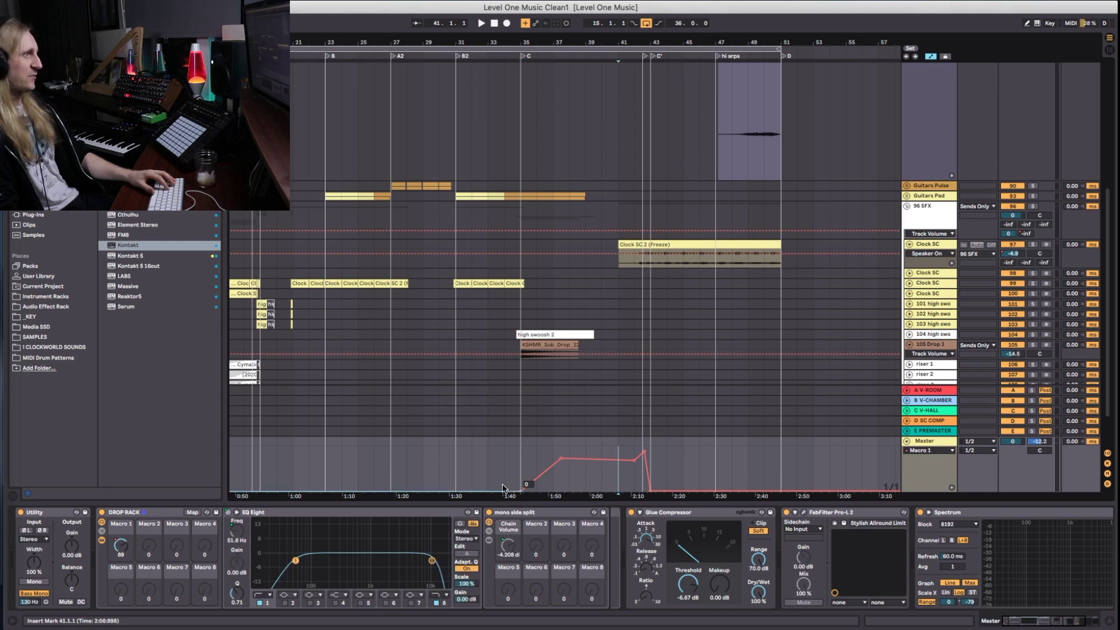
pyautogui.press('space')
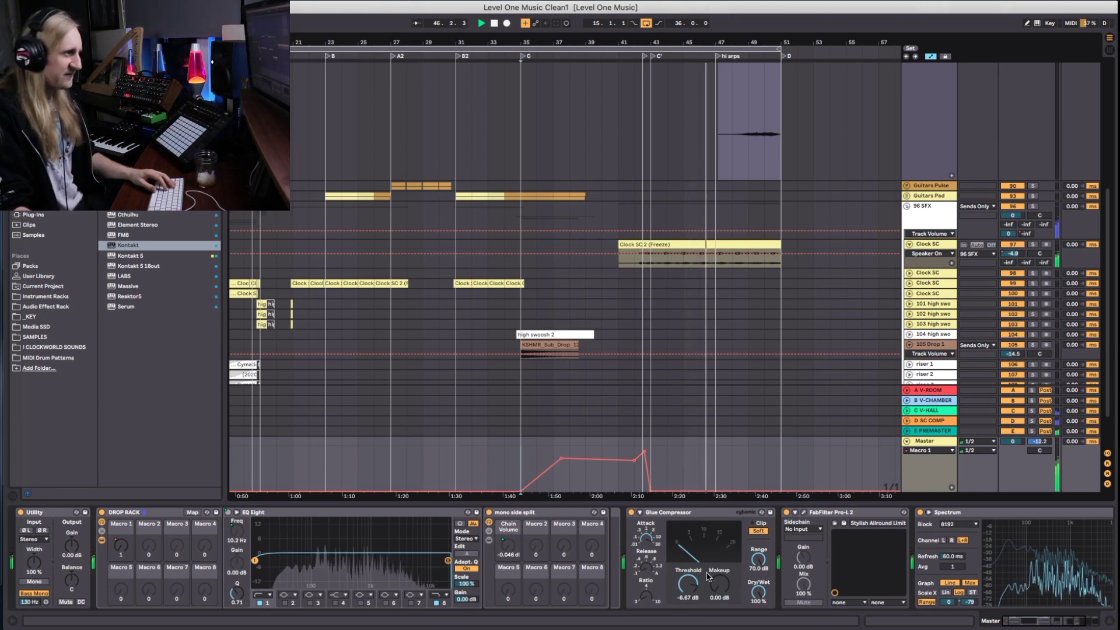
pyautogui.click(804, 513)
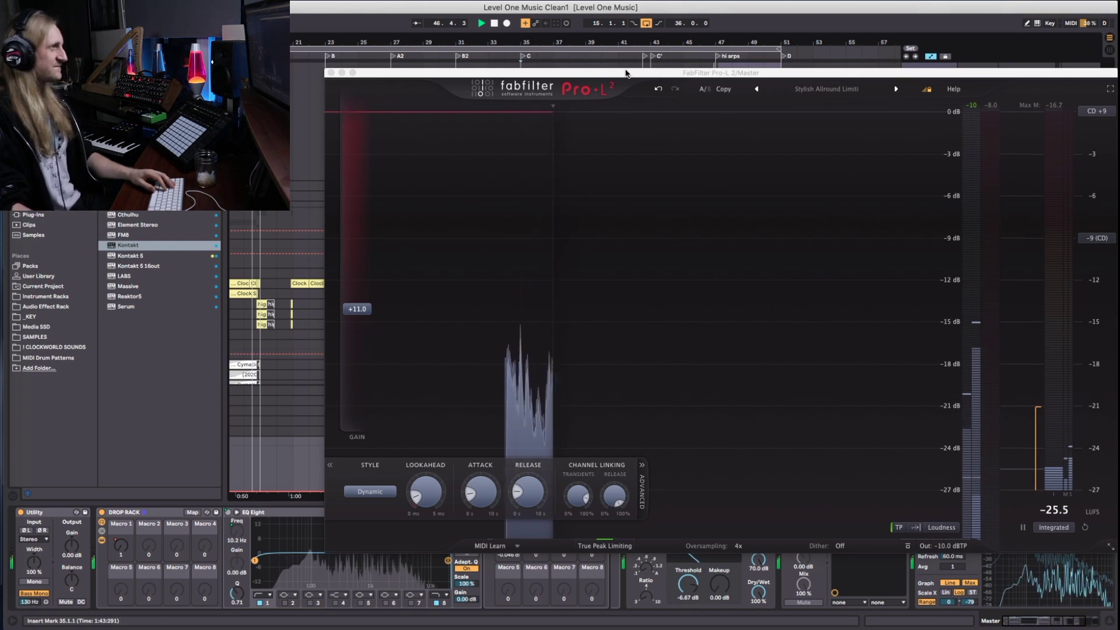
pyautogui.moveTo(659, 72); pyautogui.dragTo(541, 78)
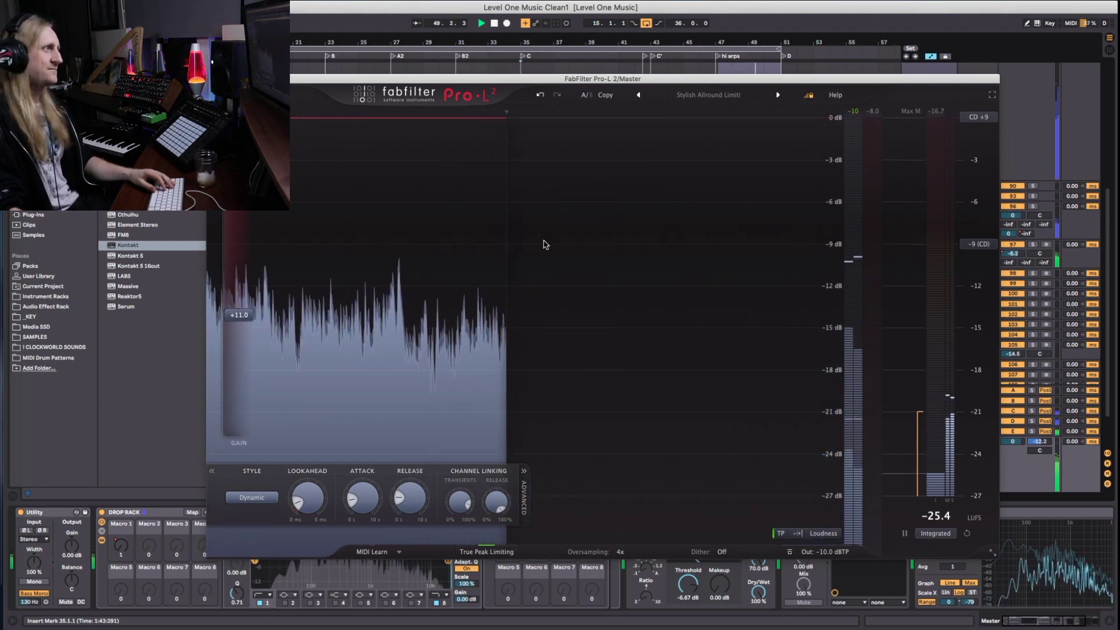
pyautogui.press('space')
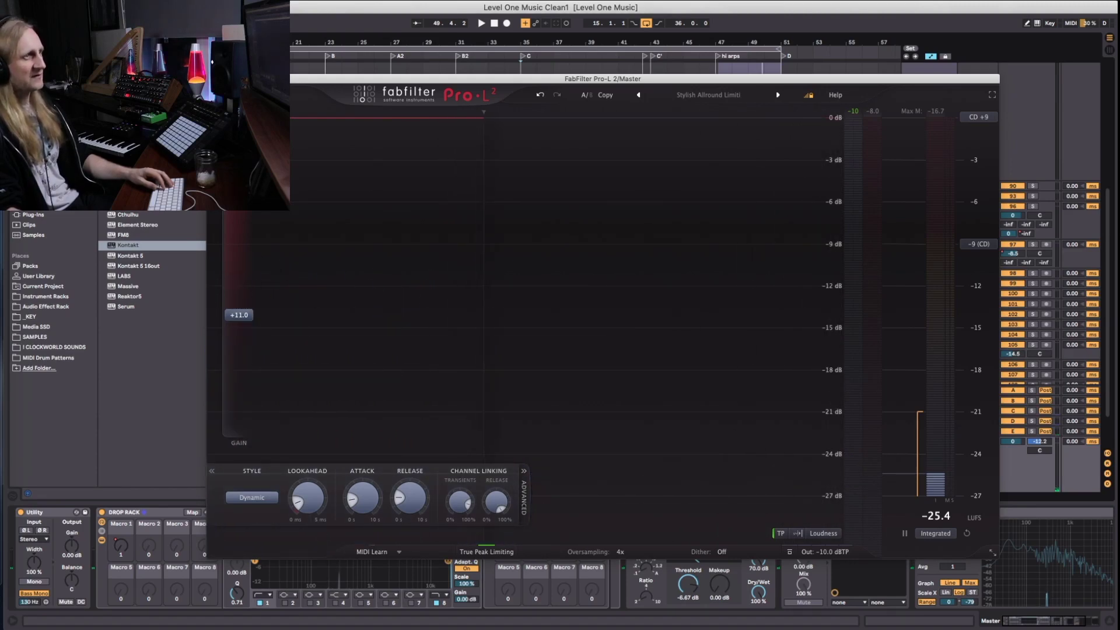
pyautogui.press('super+alt+p')
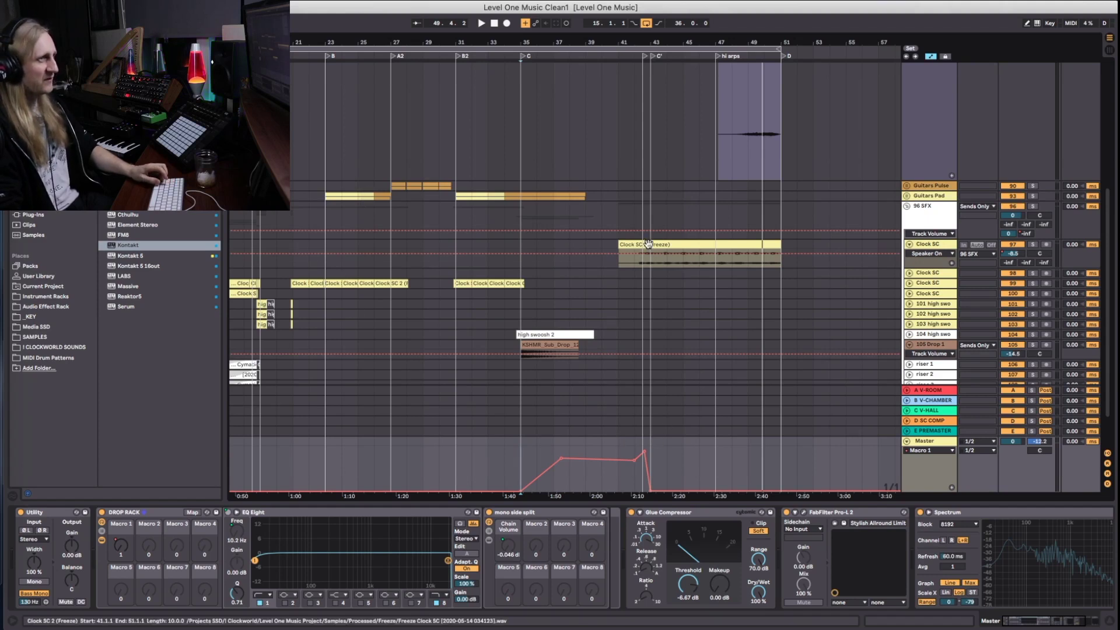
# Fold the Synth Arp End track, the 96 SFX group and the Master track in the arrangement
pyautogui.hscroll(-3, 655, 252)
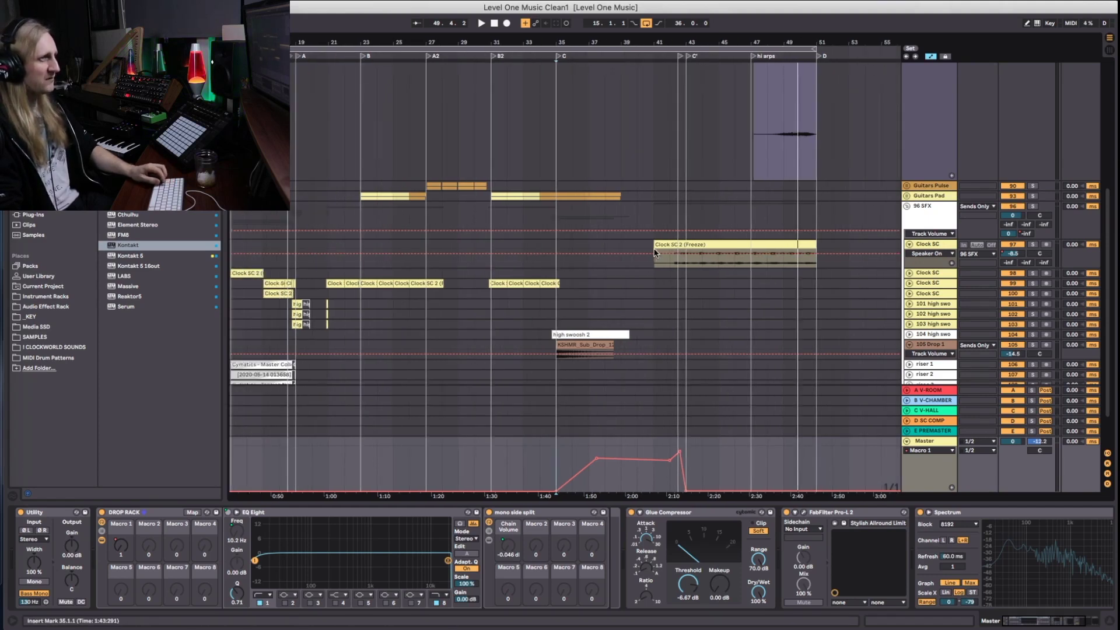
pyautogui.hscroll(-5, 668, 278)
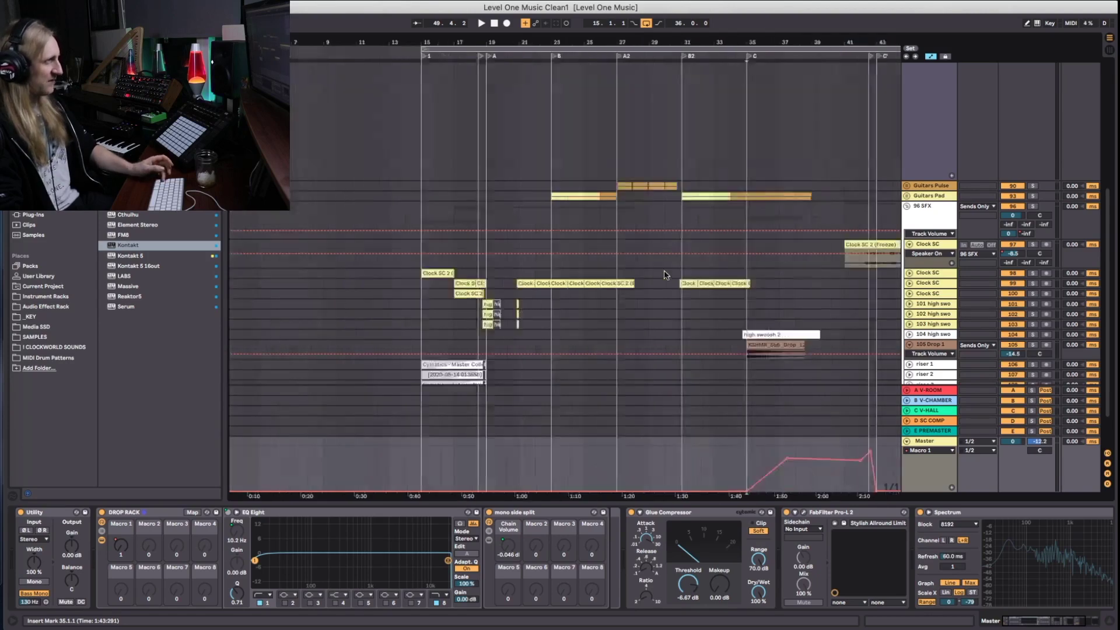
pyautogui.hscroll(7, 646, 300)
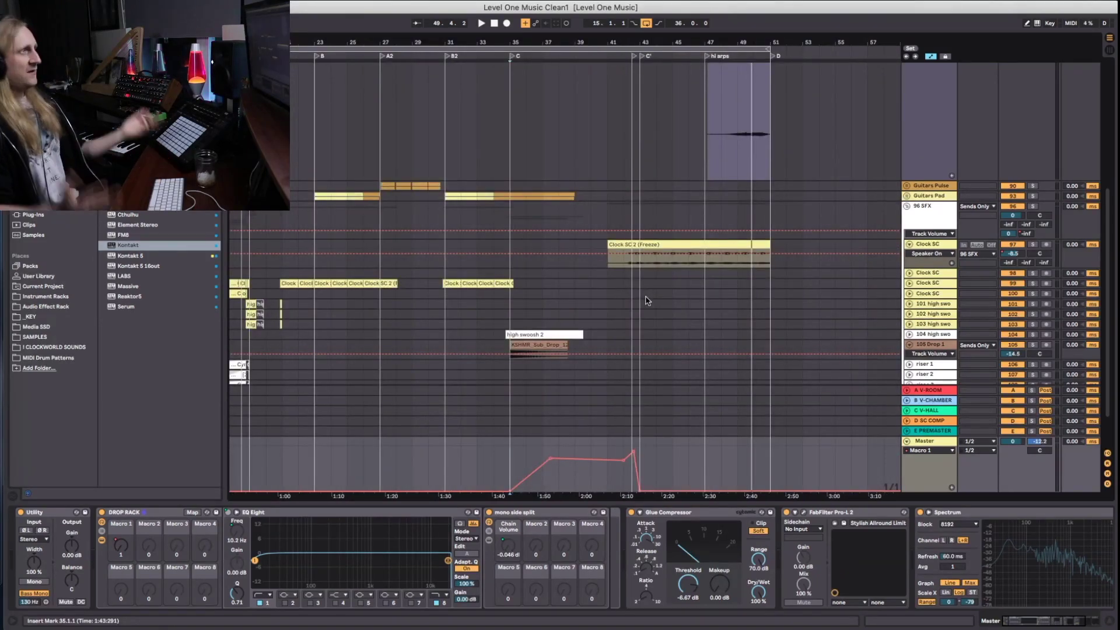
pyautogui.hscroll(-10, 646, 283)
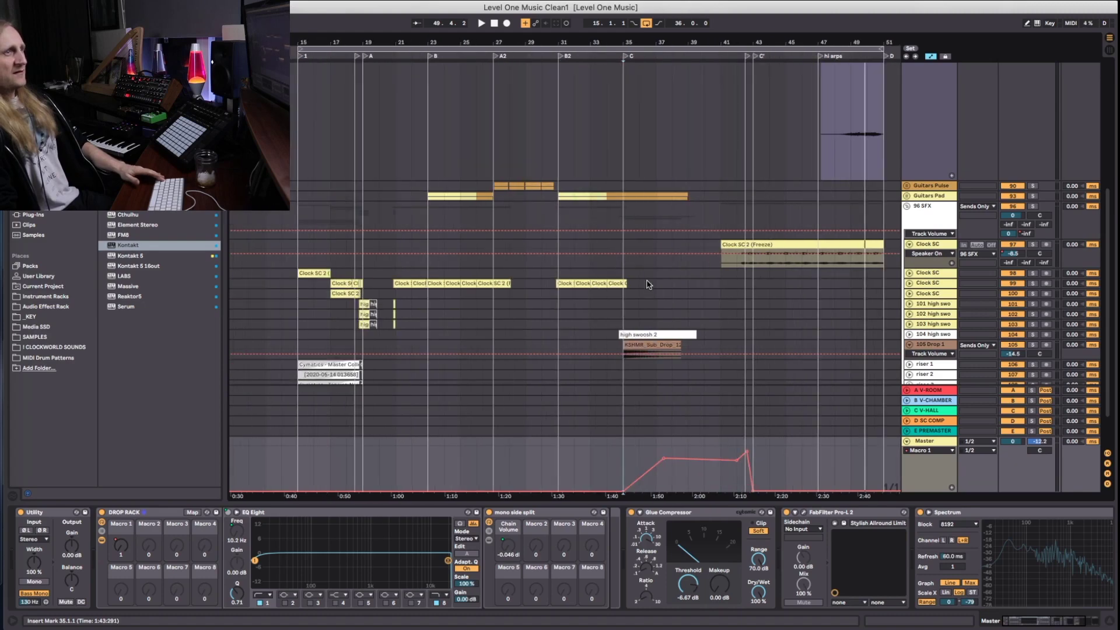
pyautogui.hscroll(-9, 668, 281)
pyautogui.scroll(10, 670, 284)
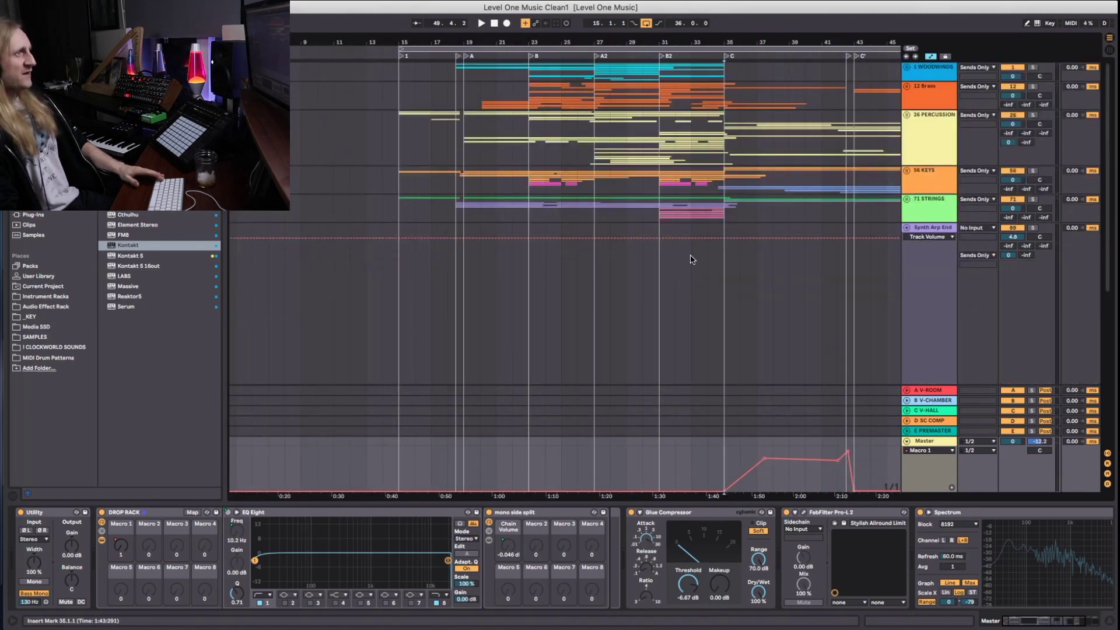
pyautogui.click(908, 229)
pyautogui.click(824, 136)
pyautogui.hscroll(8, 646, 205)
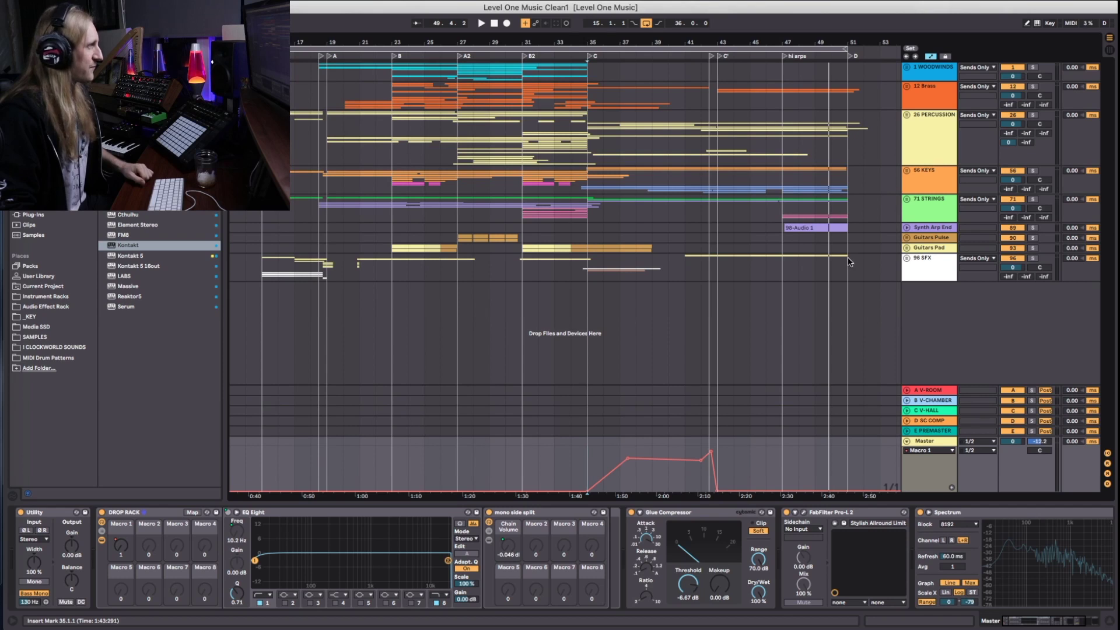
pyautogui.click(907, 441)
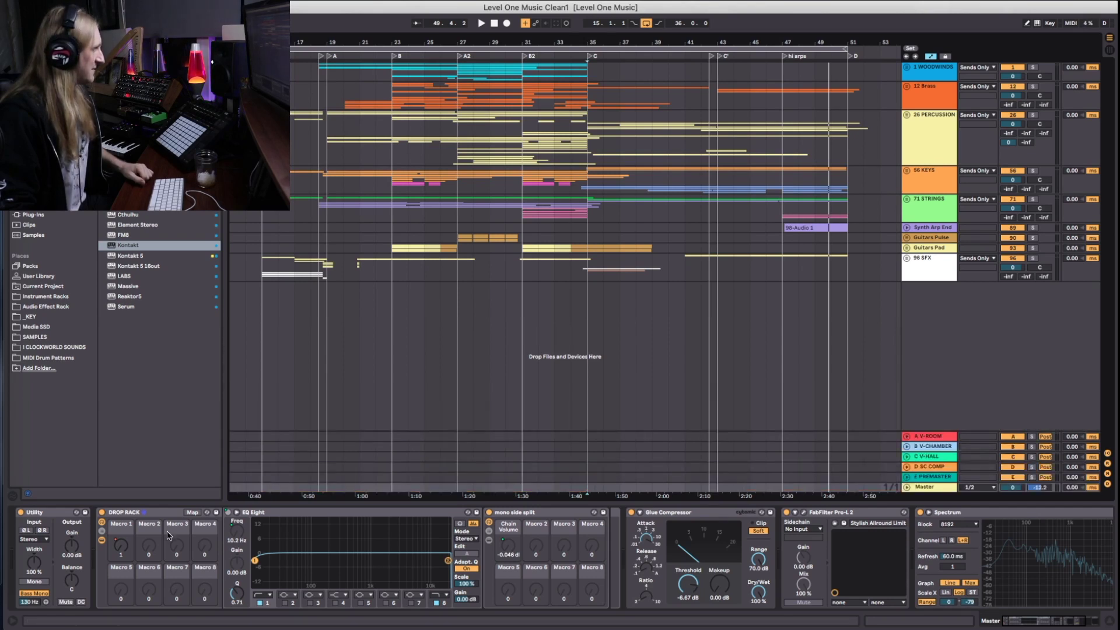
pyautogui.click(340, 517)
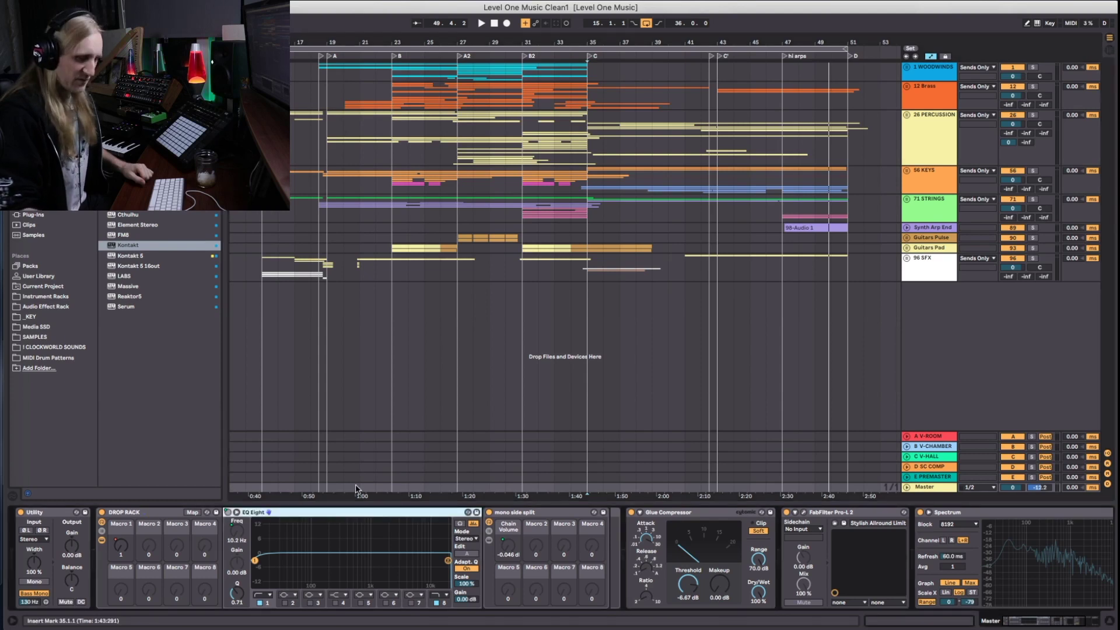
pyautogui.doubleClick(304, 512)
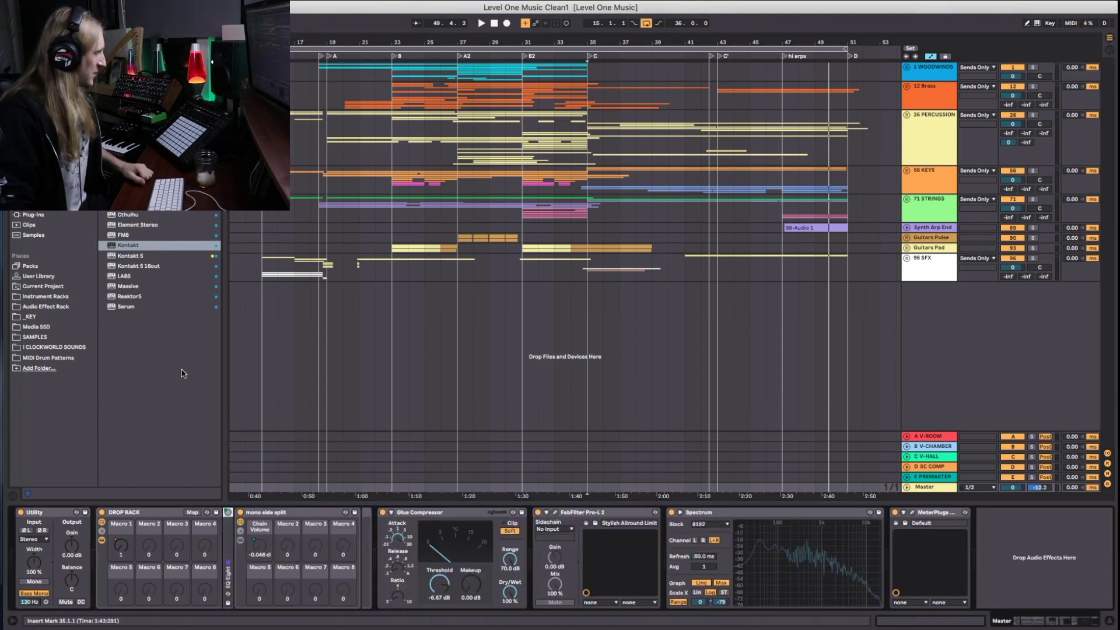
pyautogui.doubleClick(155, 512)
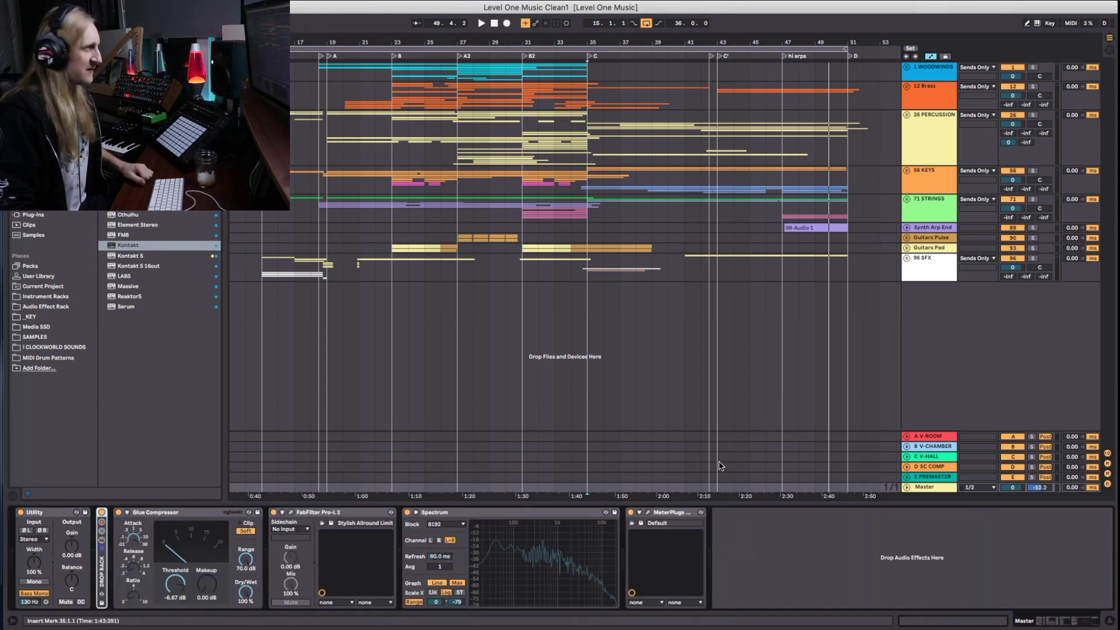